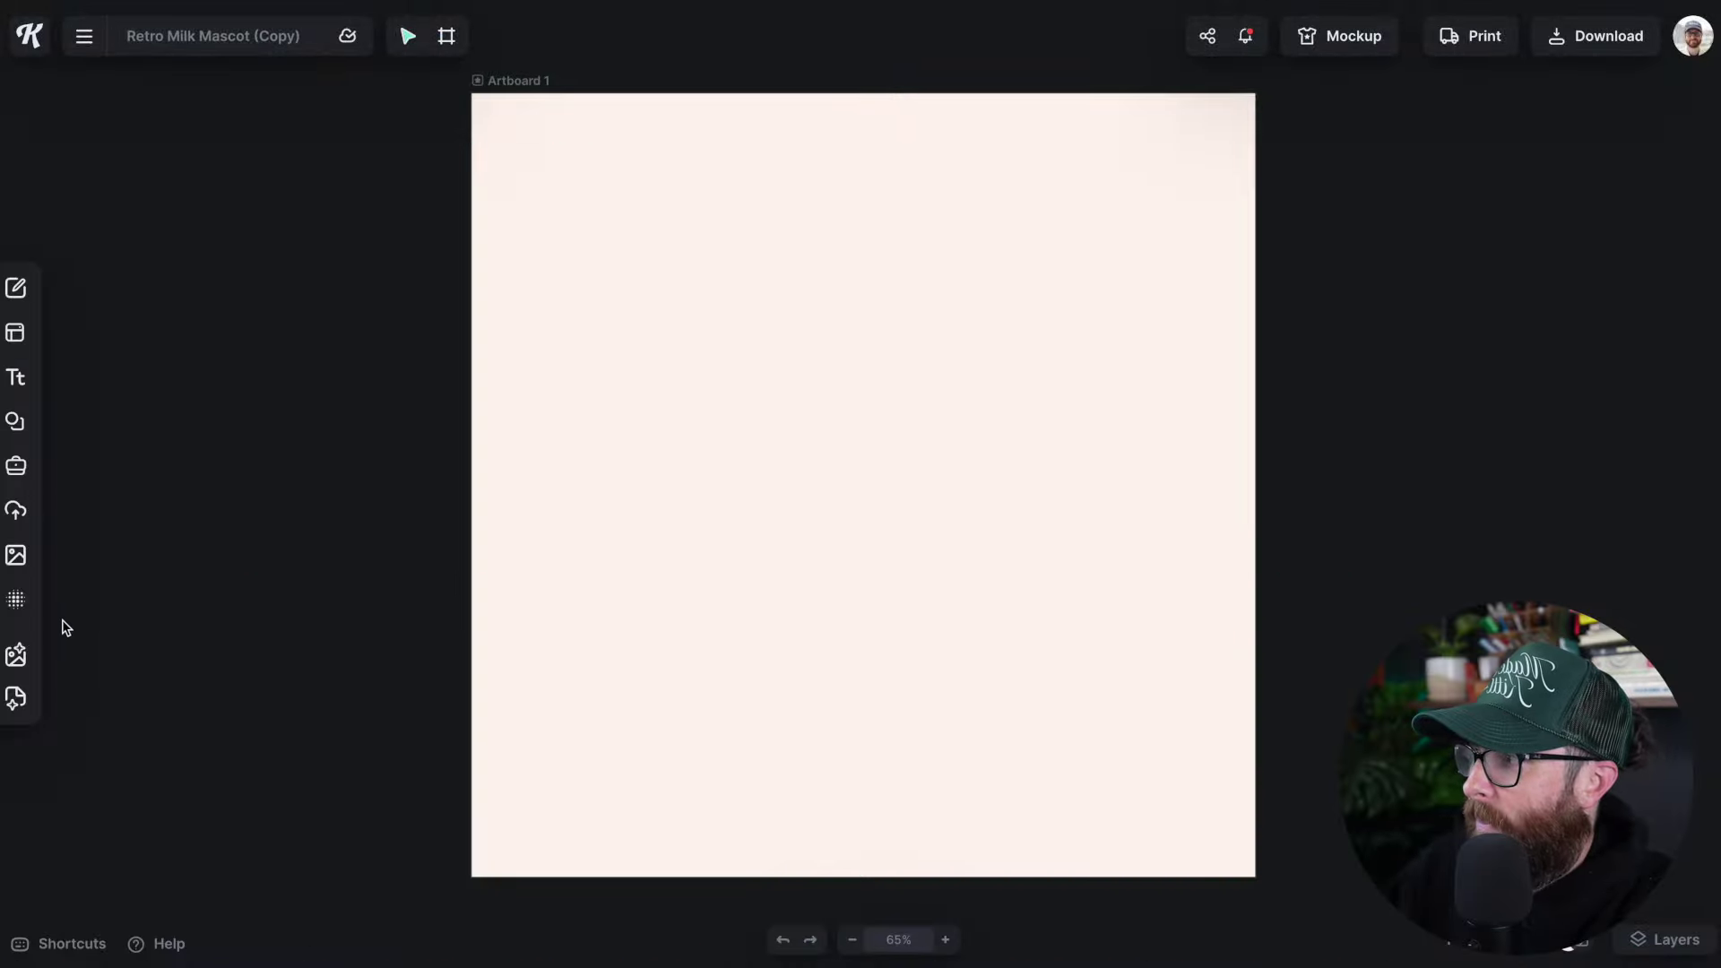
Open the AI Image Generator, compare the Turbo and Advanced style lists, and settle on Turbo.
mouse_move(18, 652)
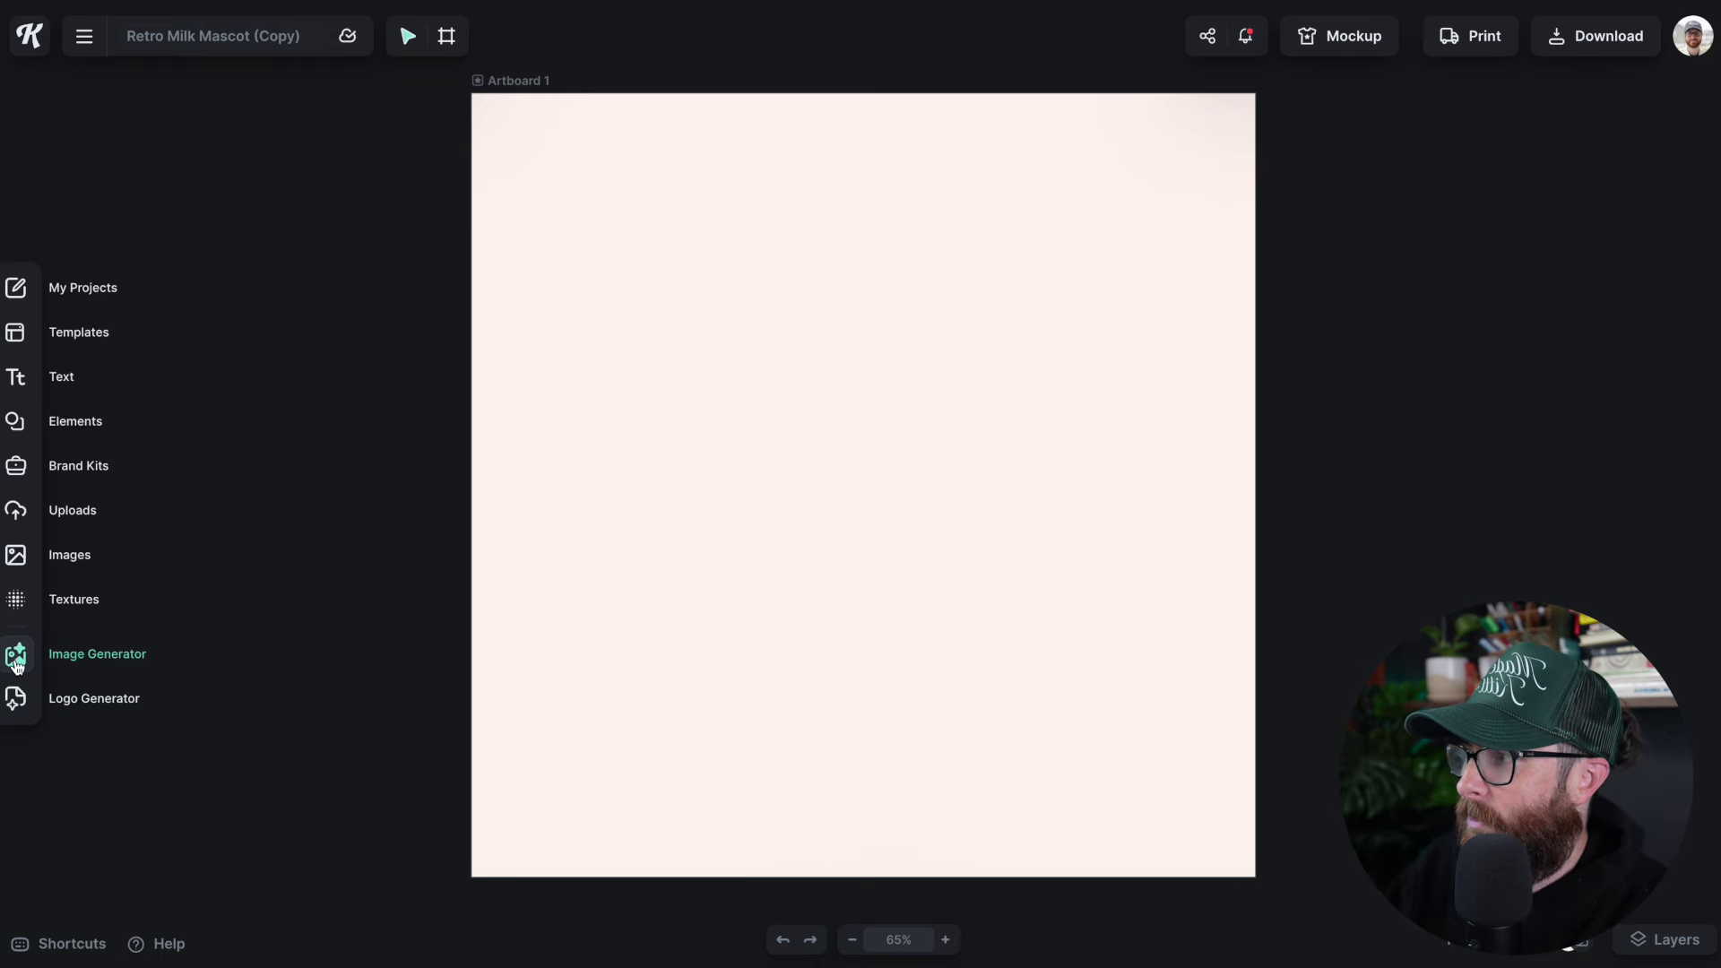
click(17, 660)
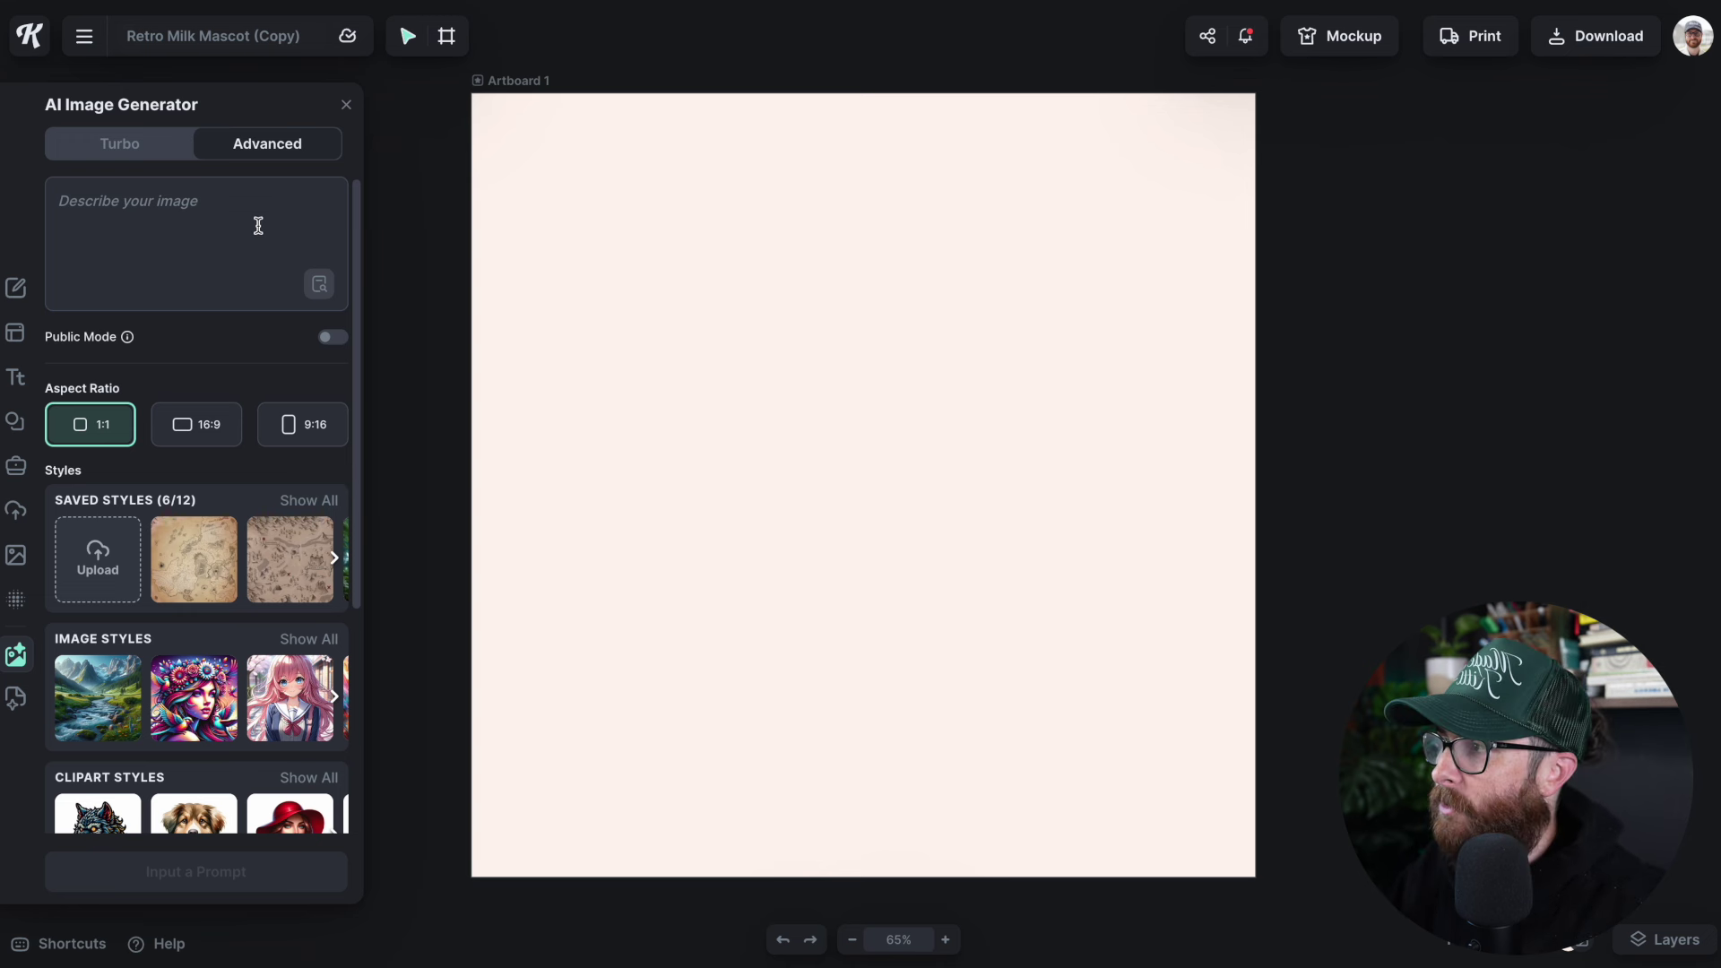
click(126, 151)
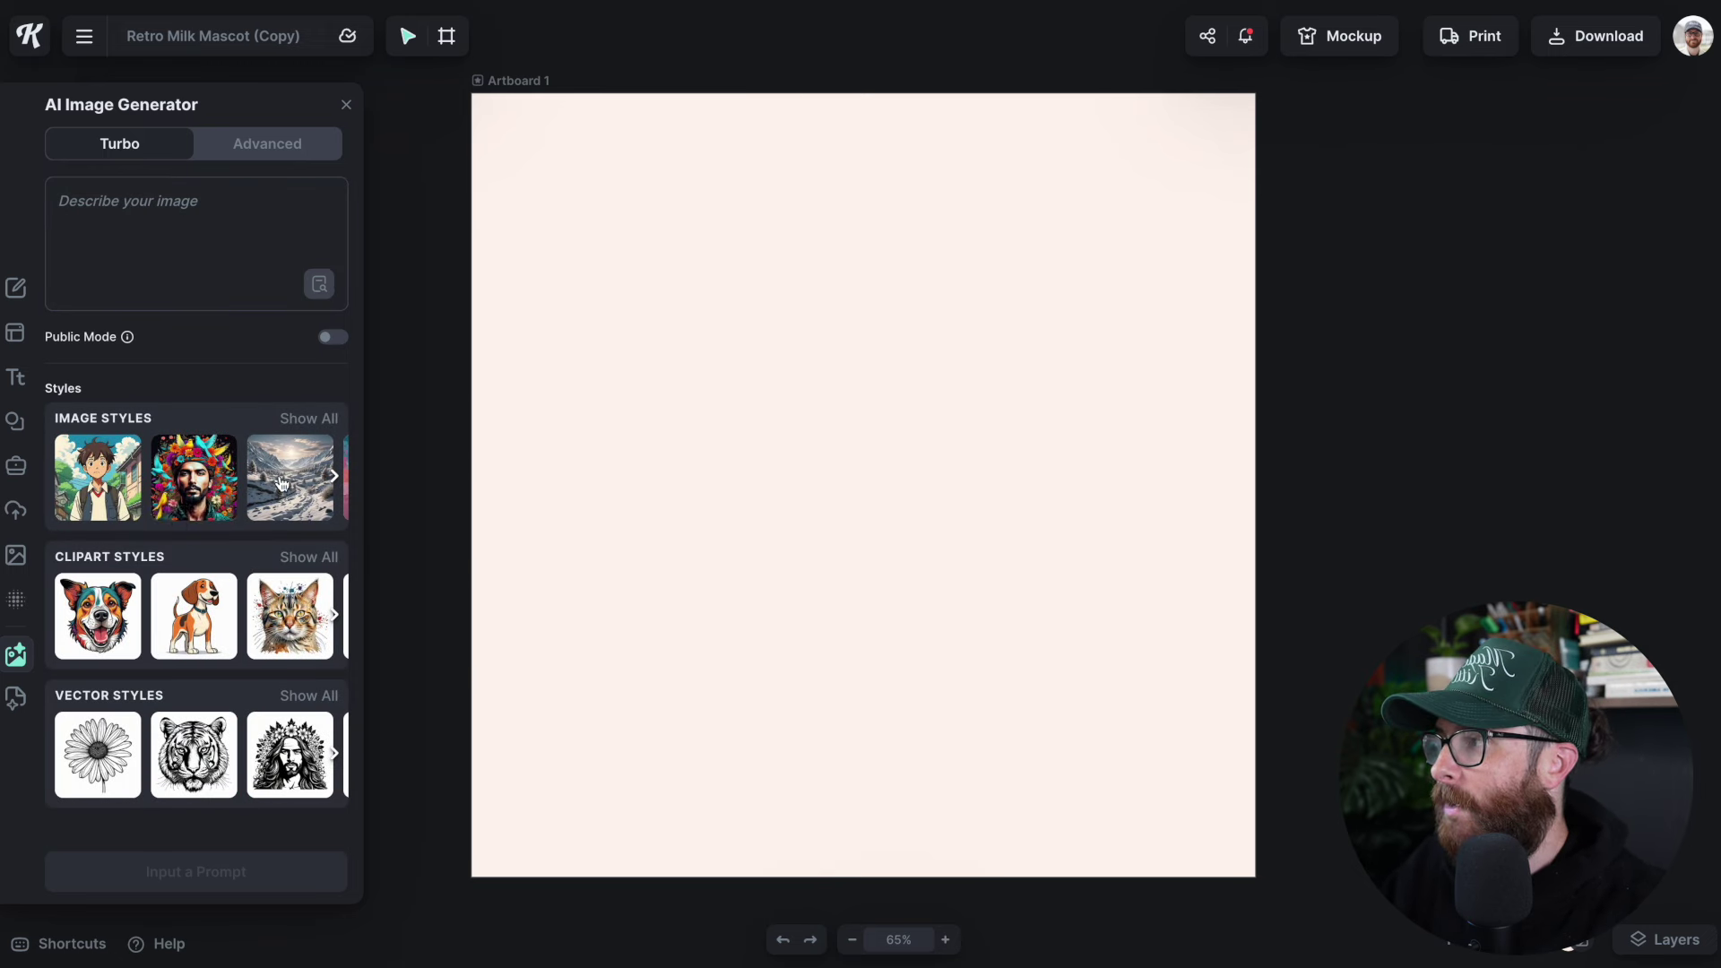
mouse_move(281, 484)
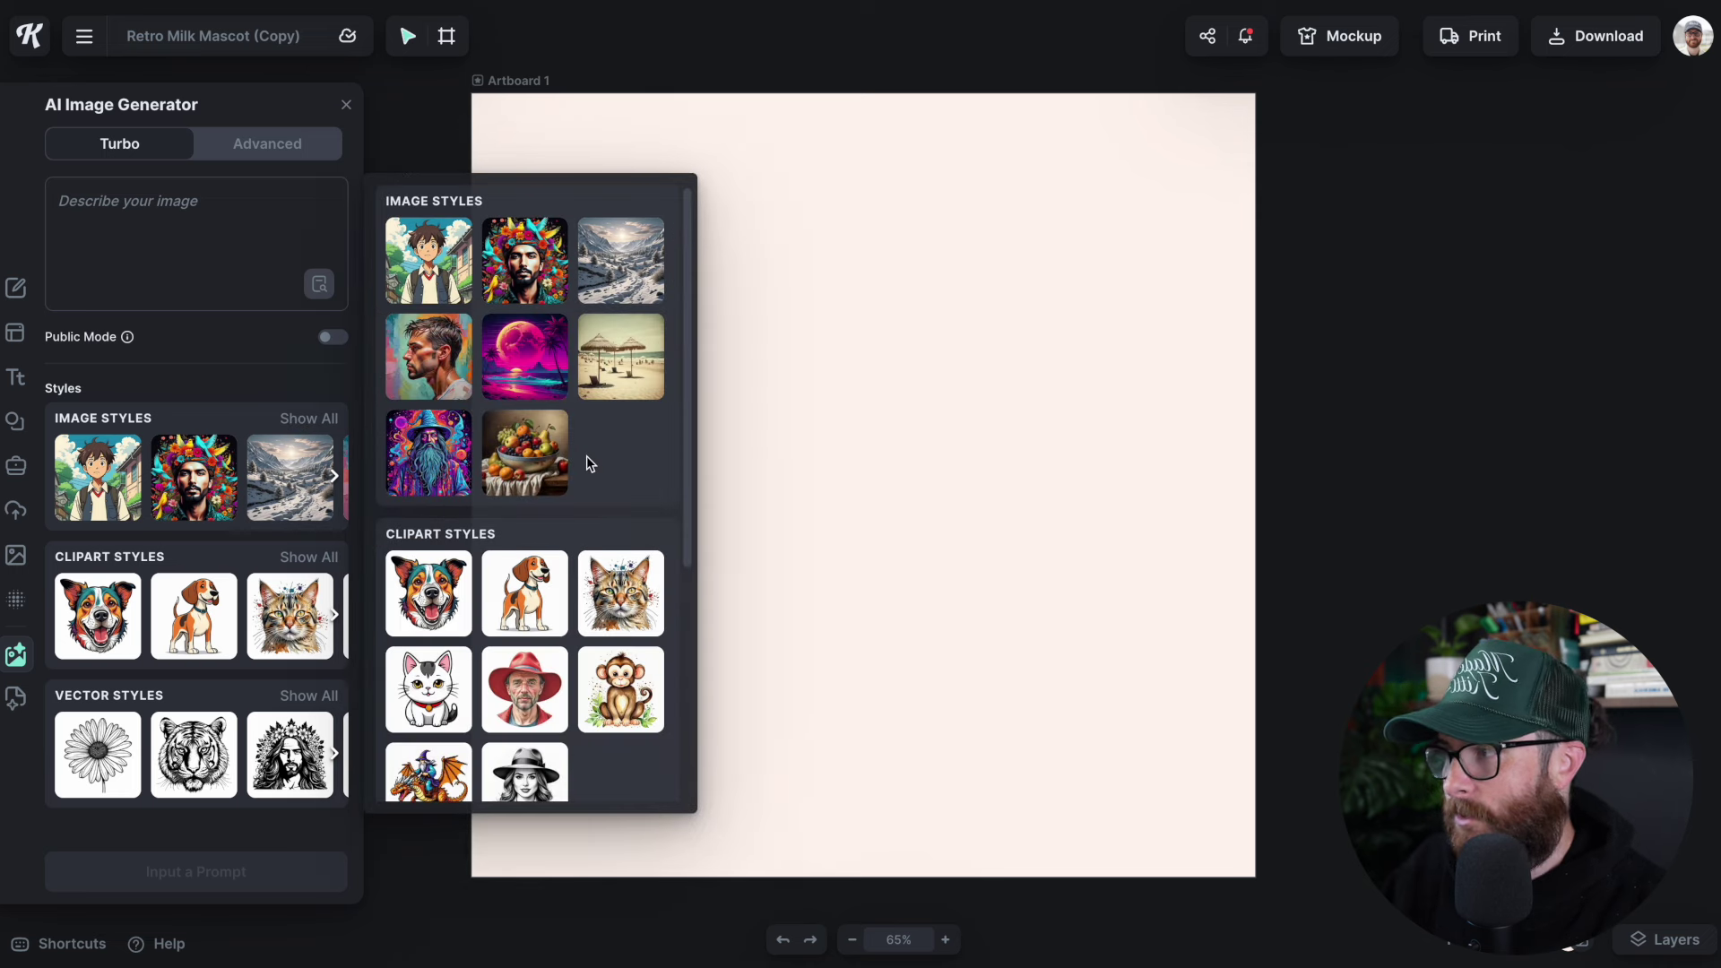
scroll(589, 463, down, 4)
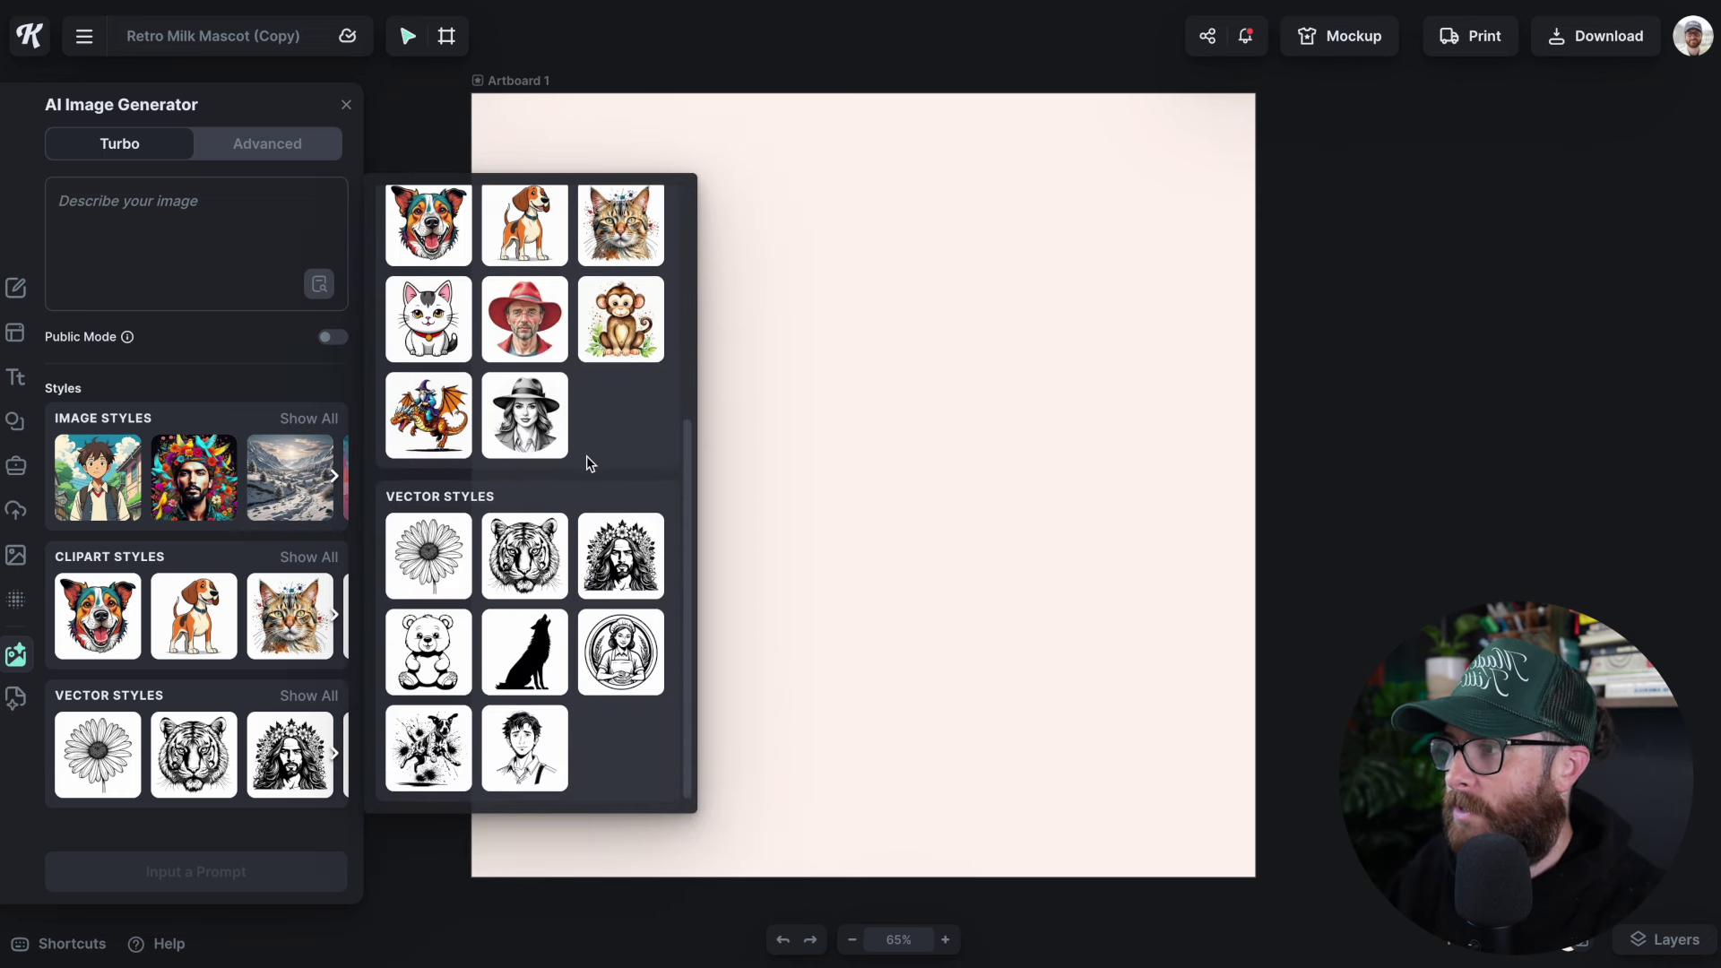
scroll(590, 464, up, 4)
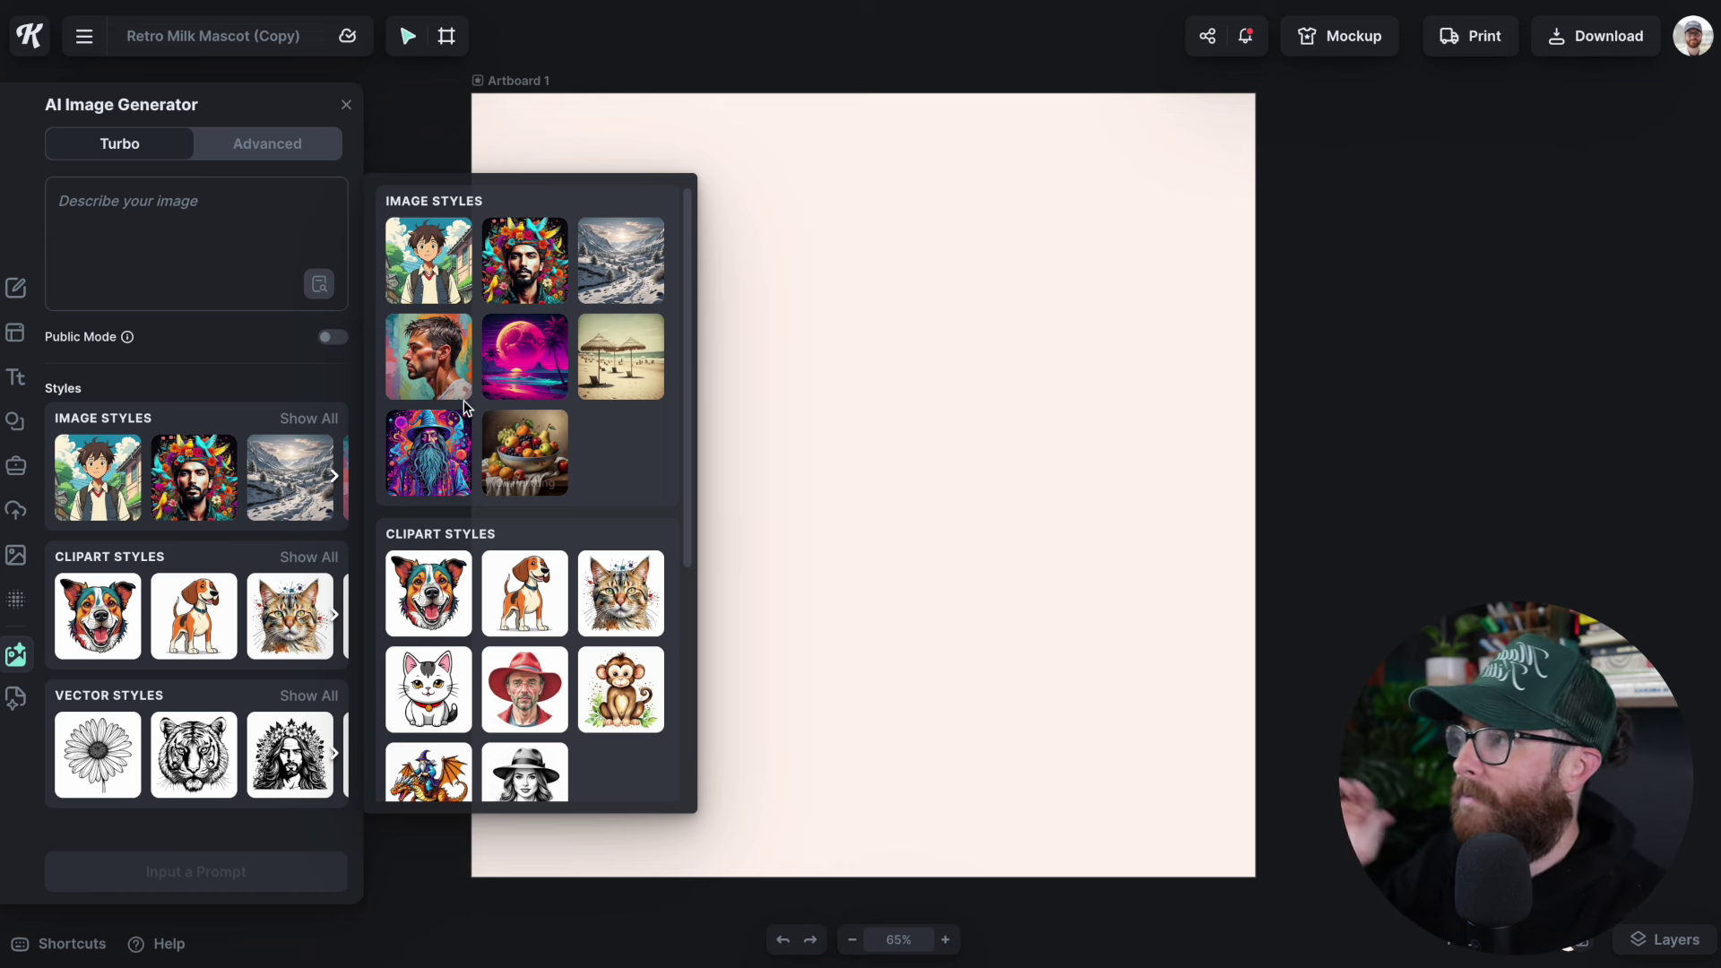
click(271, 153)
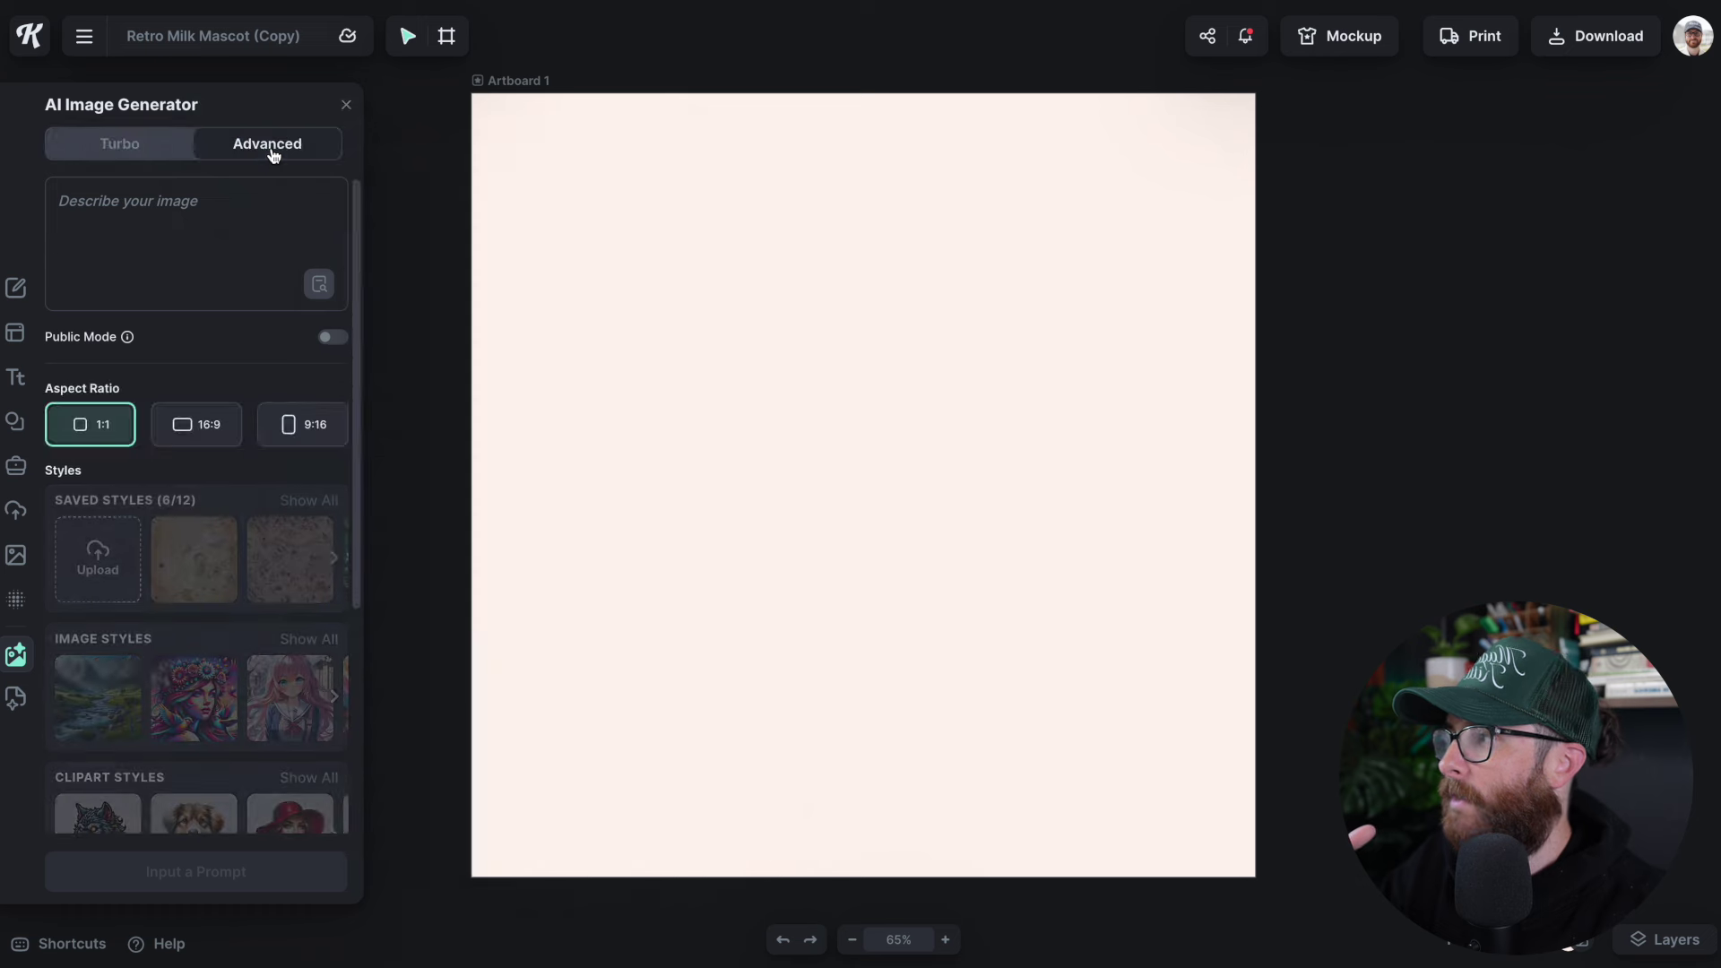
scroll(247, 537, down, 3)
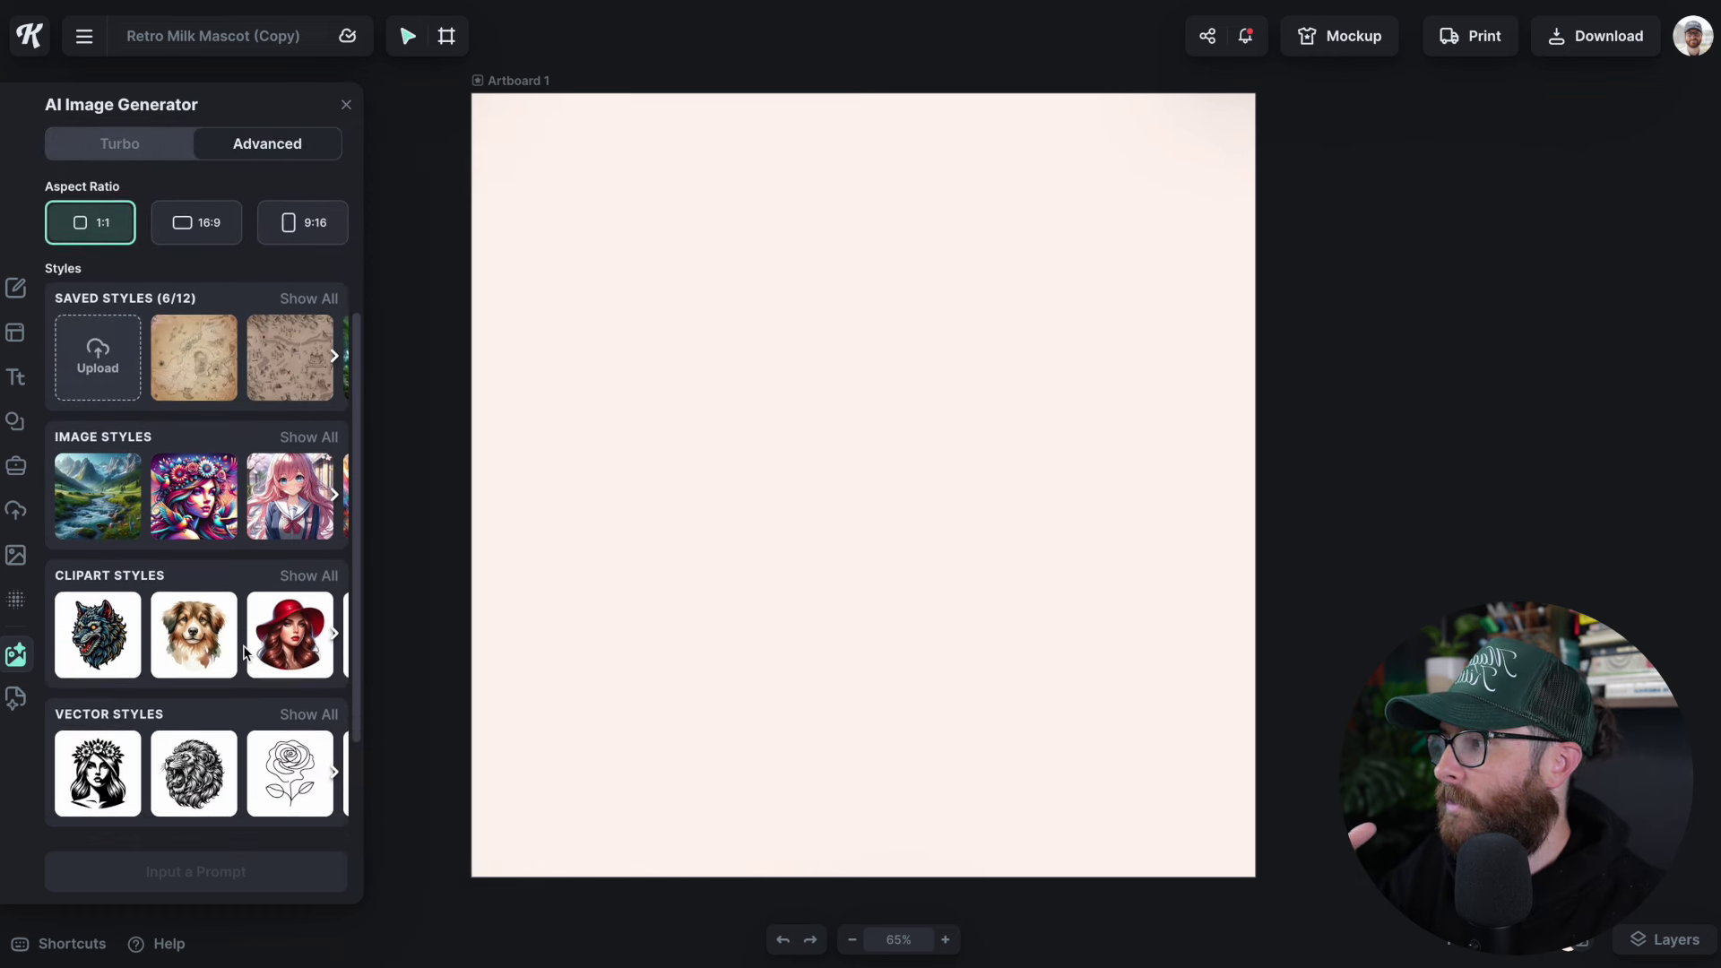
scroll(252, 597, up, 3)
click(117, 143)
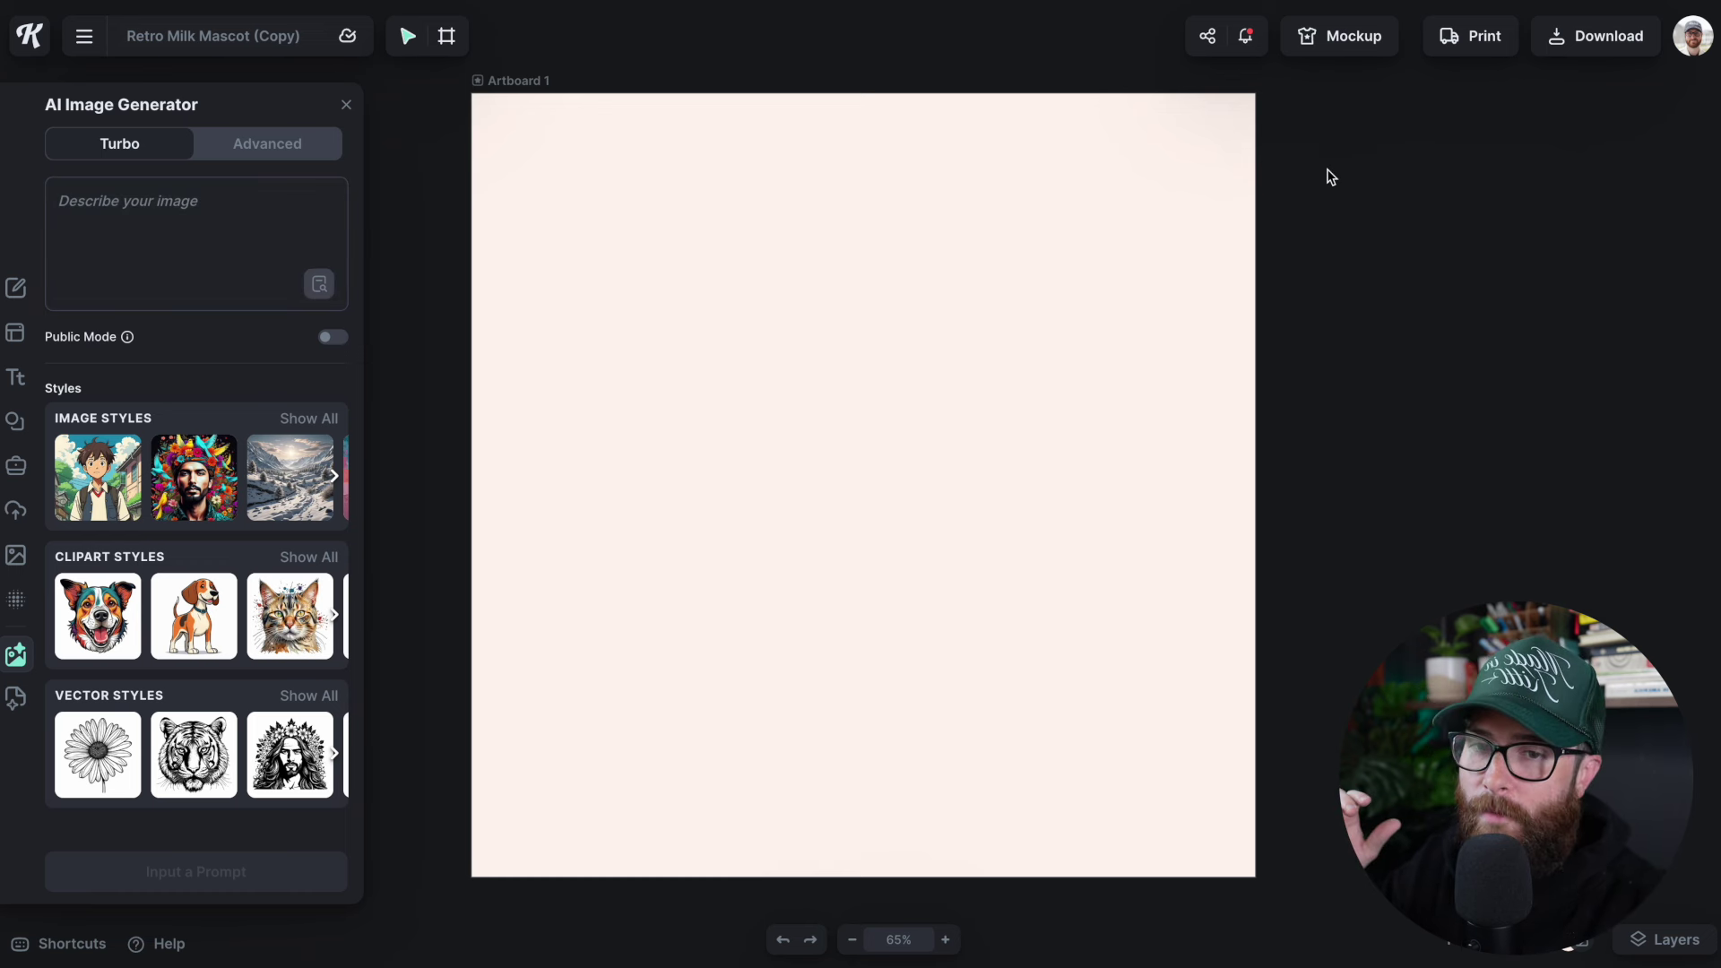
Generate an image from the prompt 'a puffin' using the Vintage Drawing style.
click(169, 231)
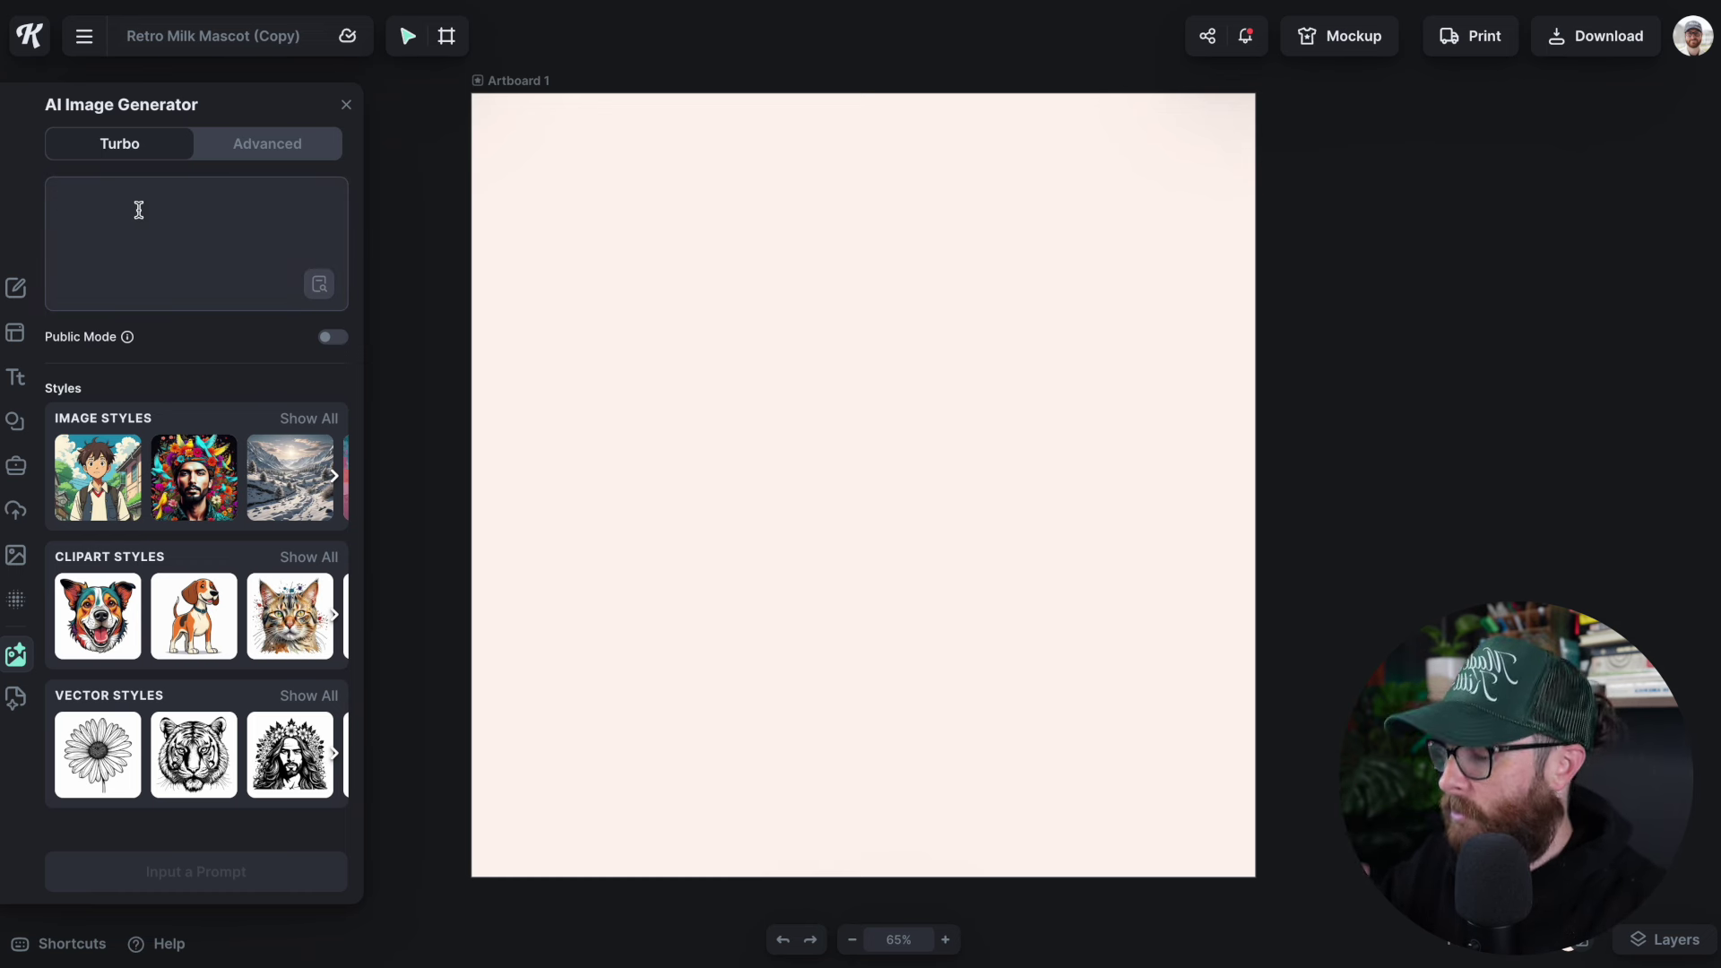
text(a puffin)
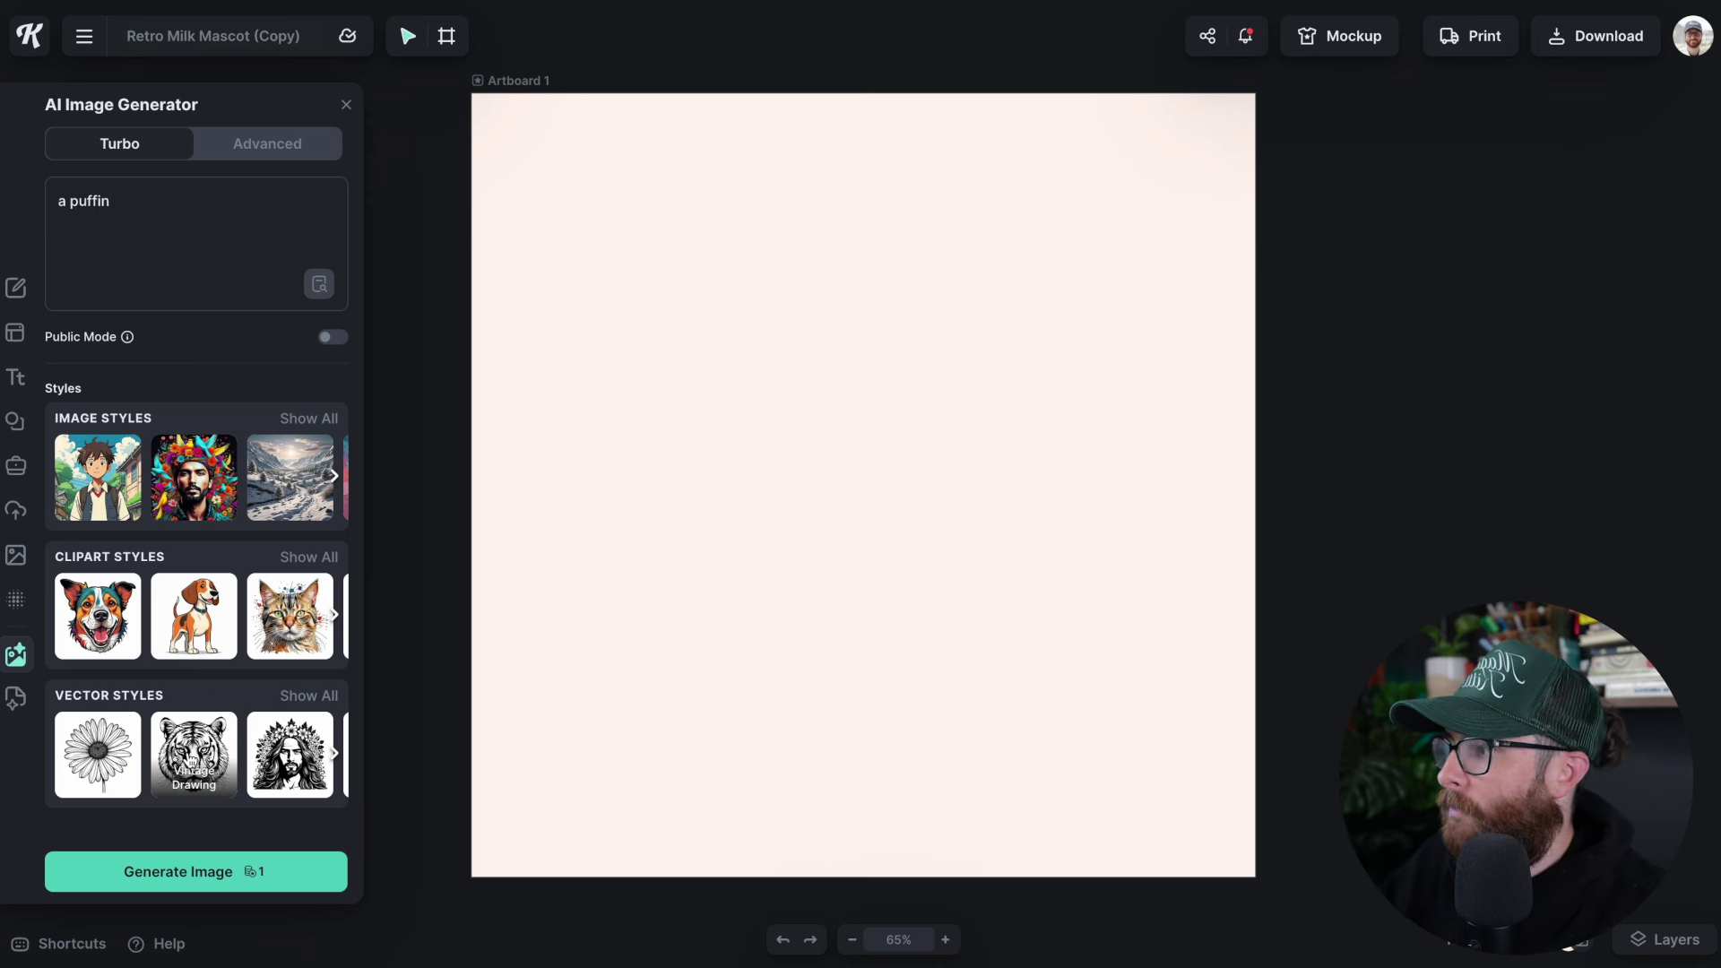
click(191, 754)
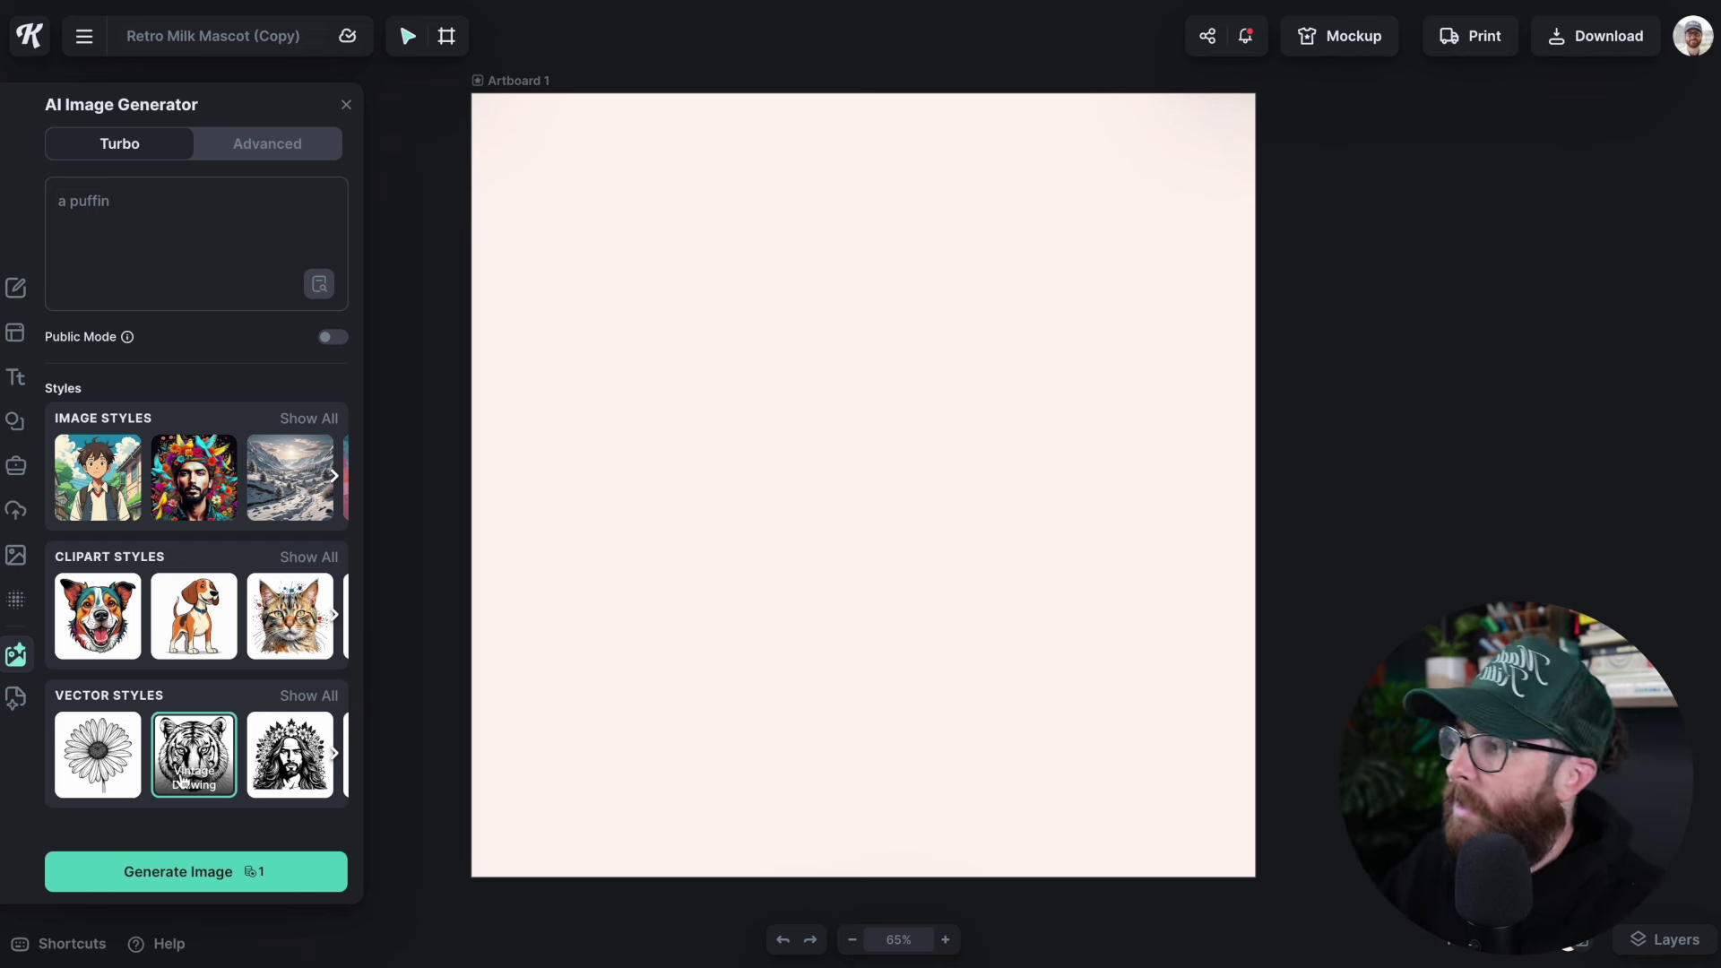
click(179, 883)
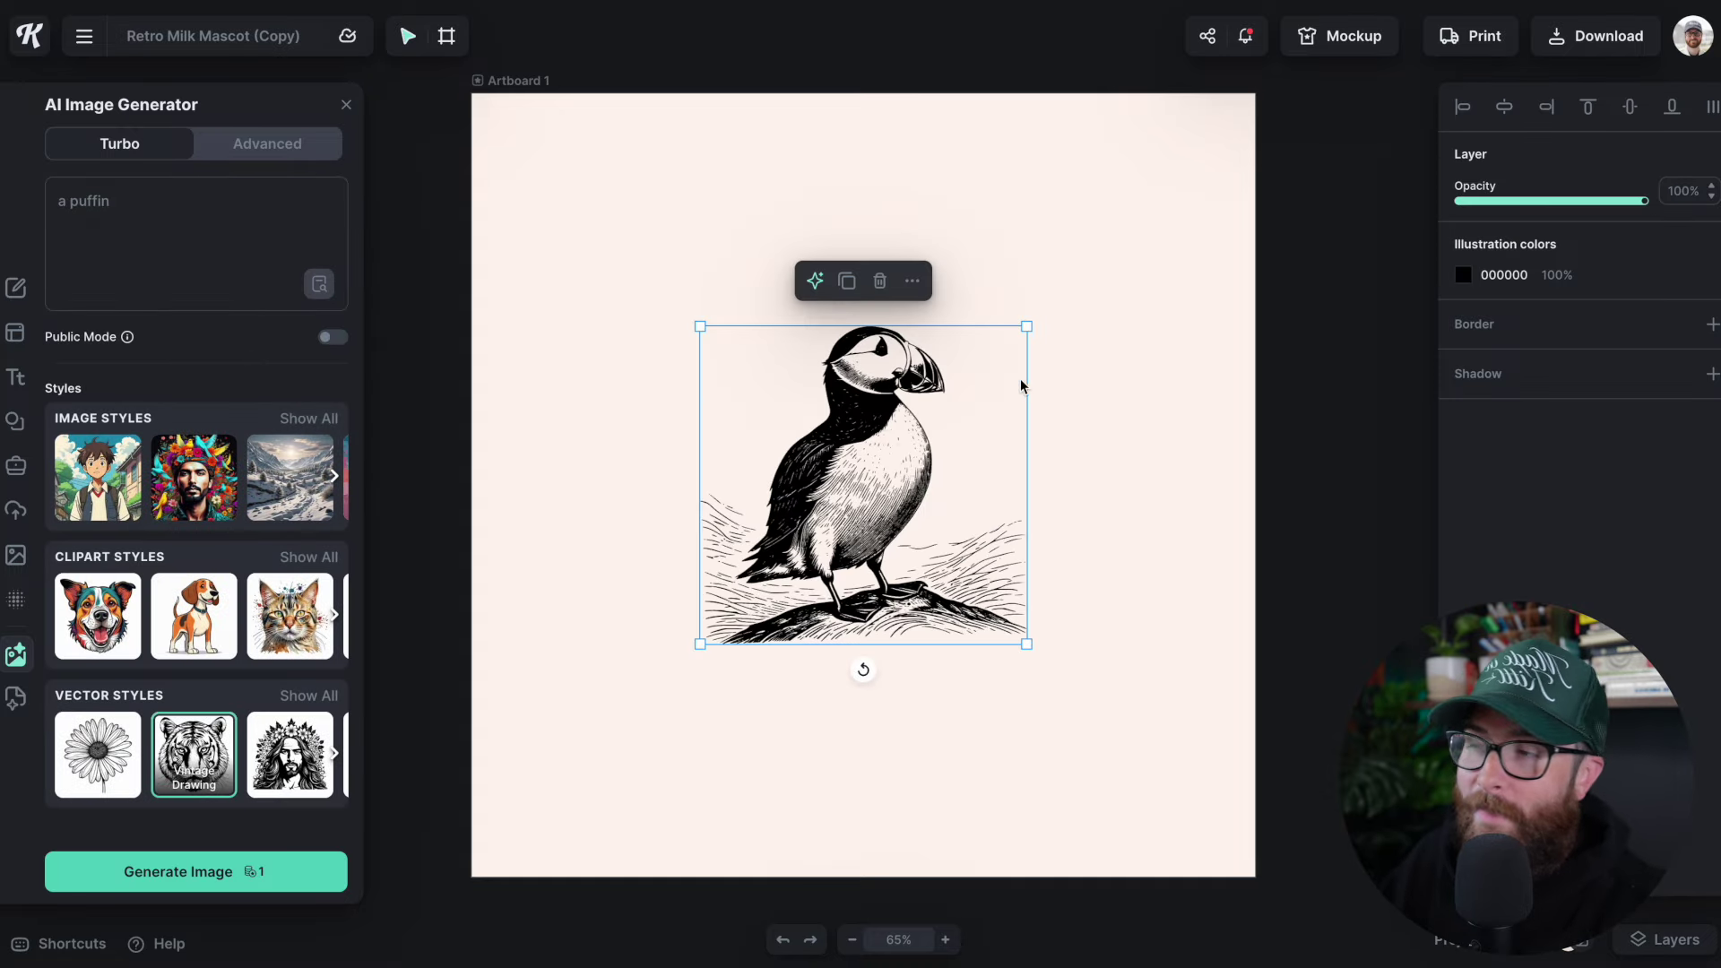
Enlarge the puffin, recolour it red, and remove Artboard 1's background texture.
drag(1028, 327, 1160, 269)
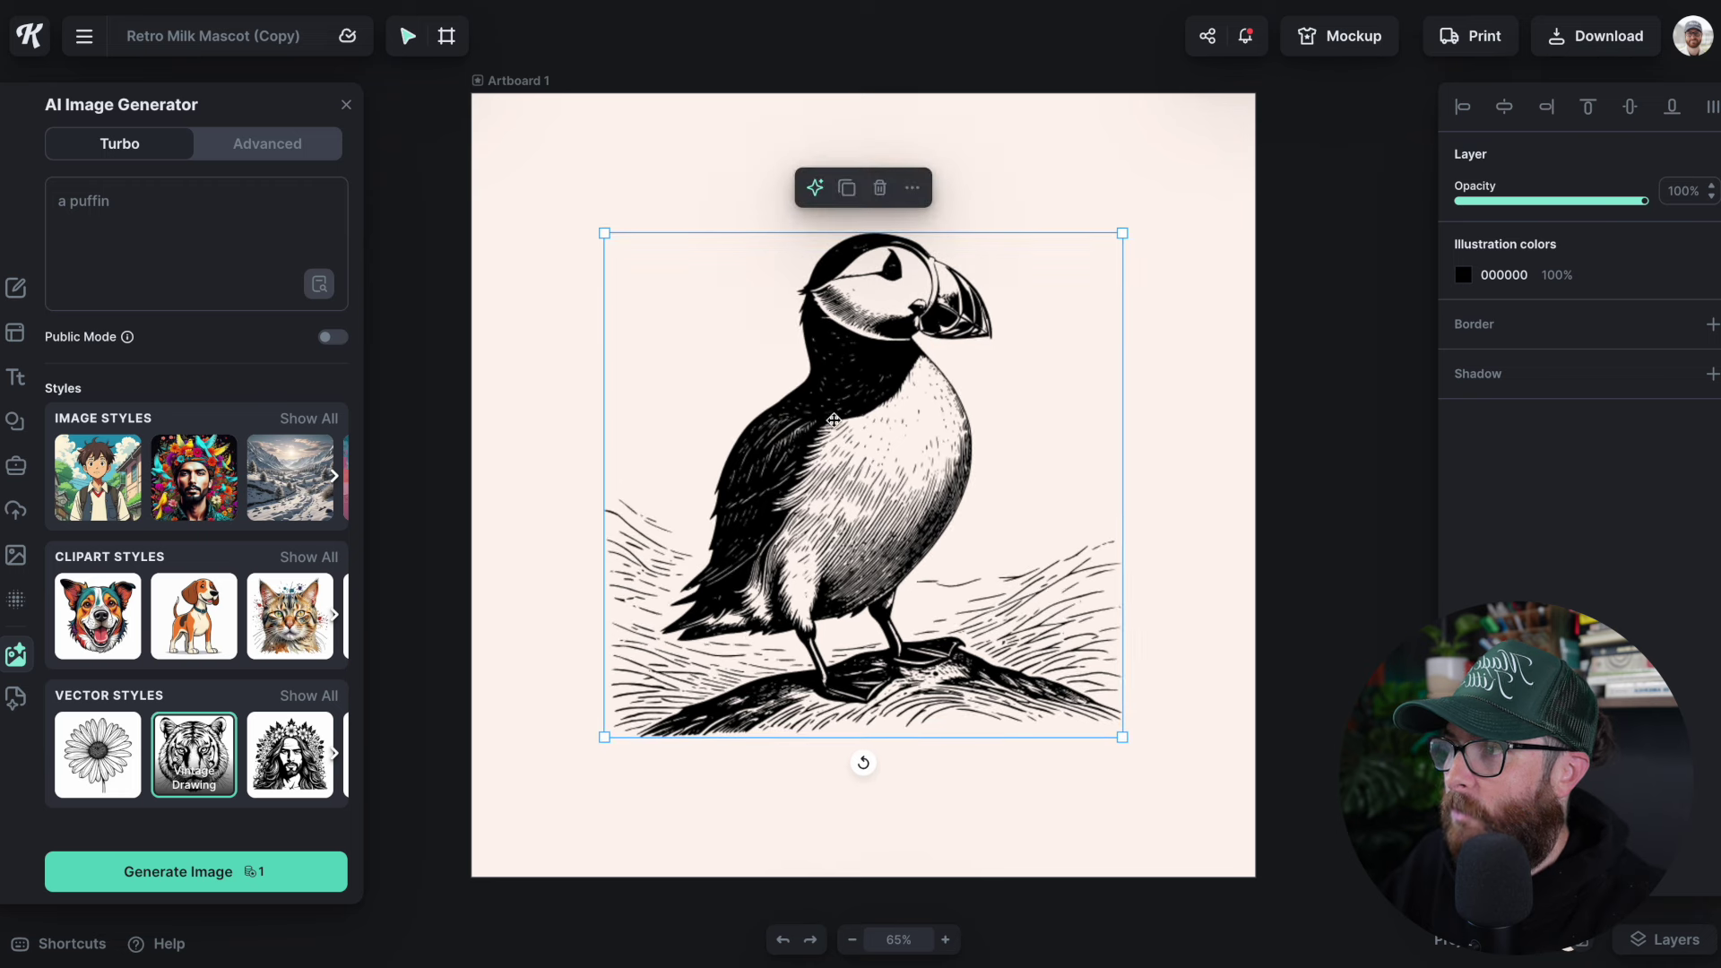
click(1464, 275)
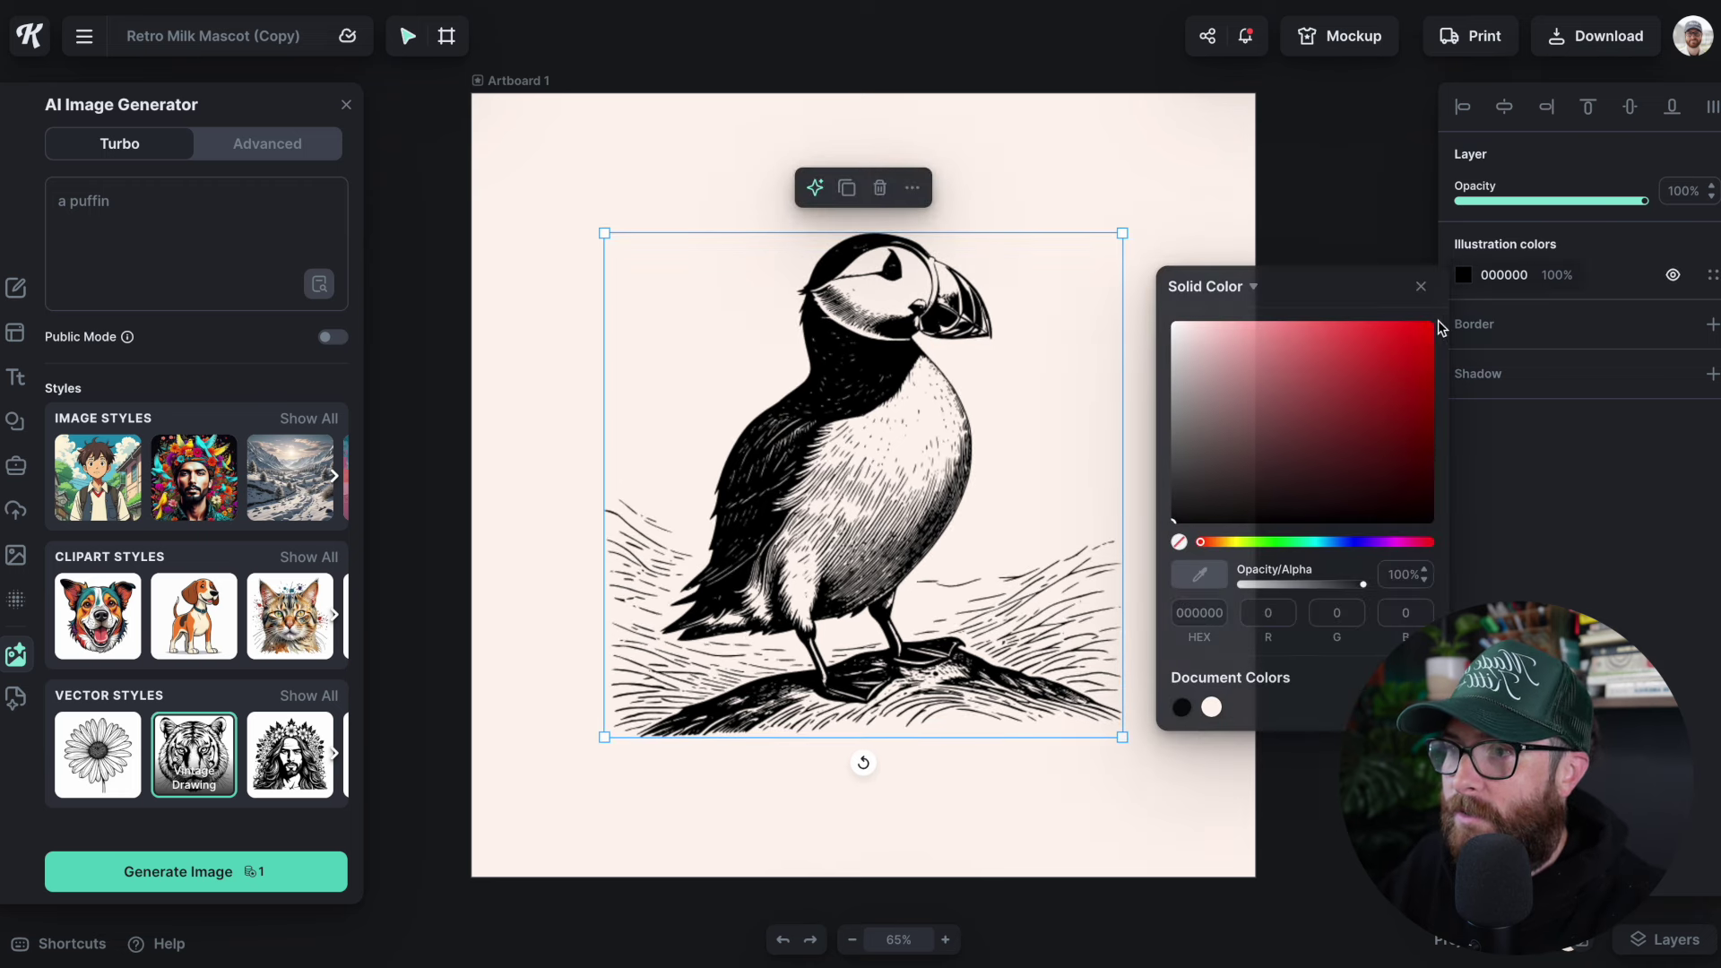
mouse_move(1417, 340)
mouse_down()
mouse_move(1391, 353)
mouse_move(1306, 334)
mouse_move(1364, 338)
mouse_move(1363, 364)
mouse_move(1353, 335)
mouse_move(1375, 362)
mouse_move(1375, 327)
mouse_move(1394, 321)
mouse_up()
click(1102, 173)
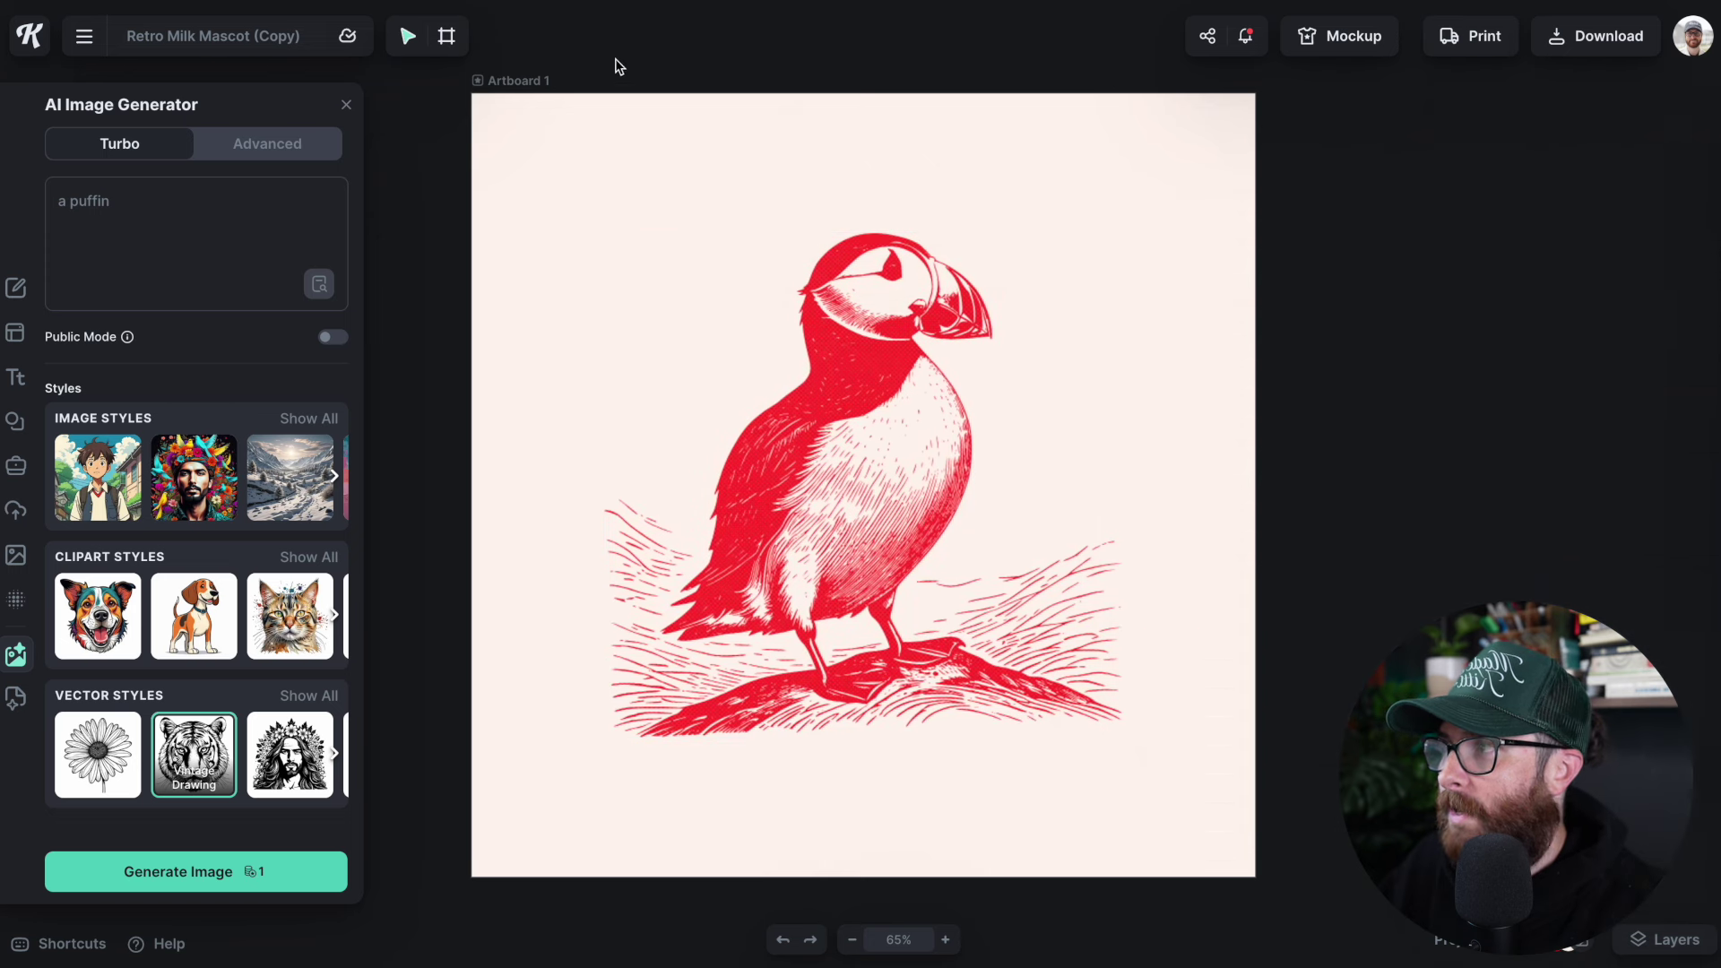
click(528, 81)
click(1682, 631)
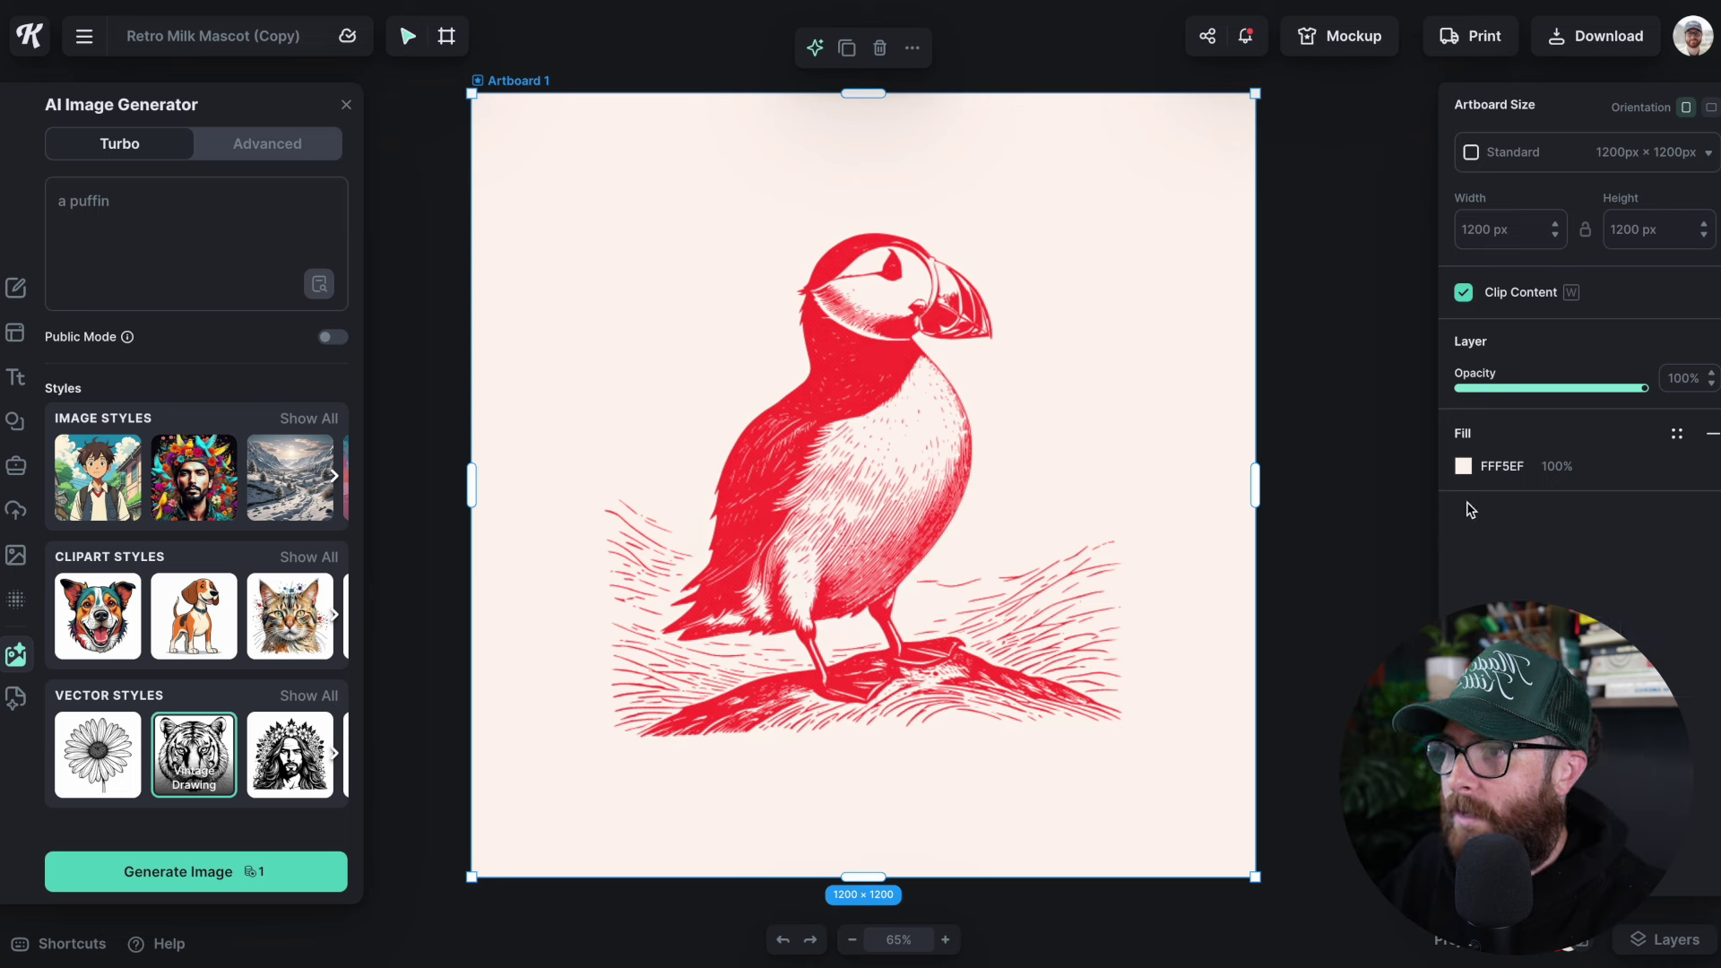
Change the puffin to muted dusty red A56565, trying then removing a border and drop shadow.
click(960, 397)
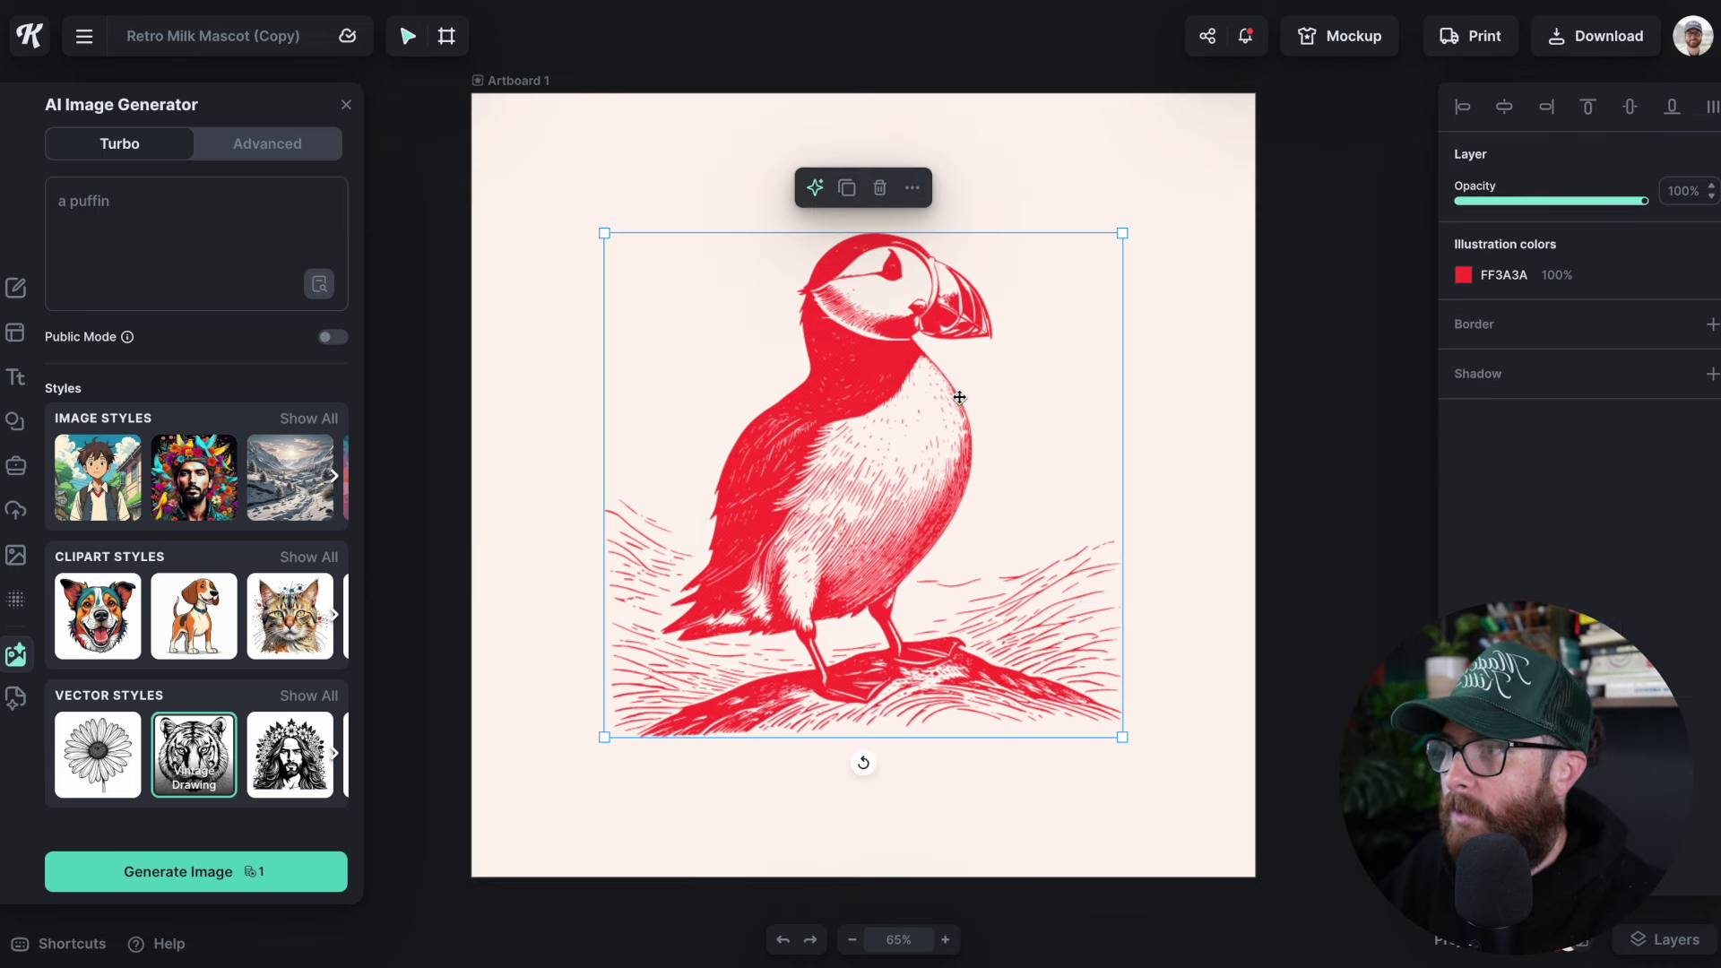
click(1458, 280)
drag(1352, 403, 1273, 392)
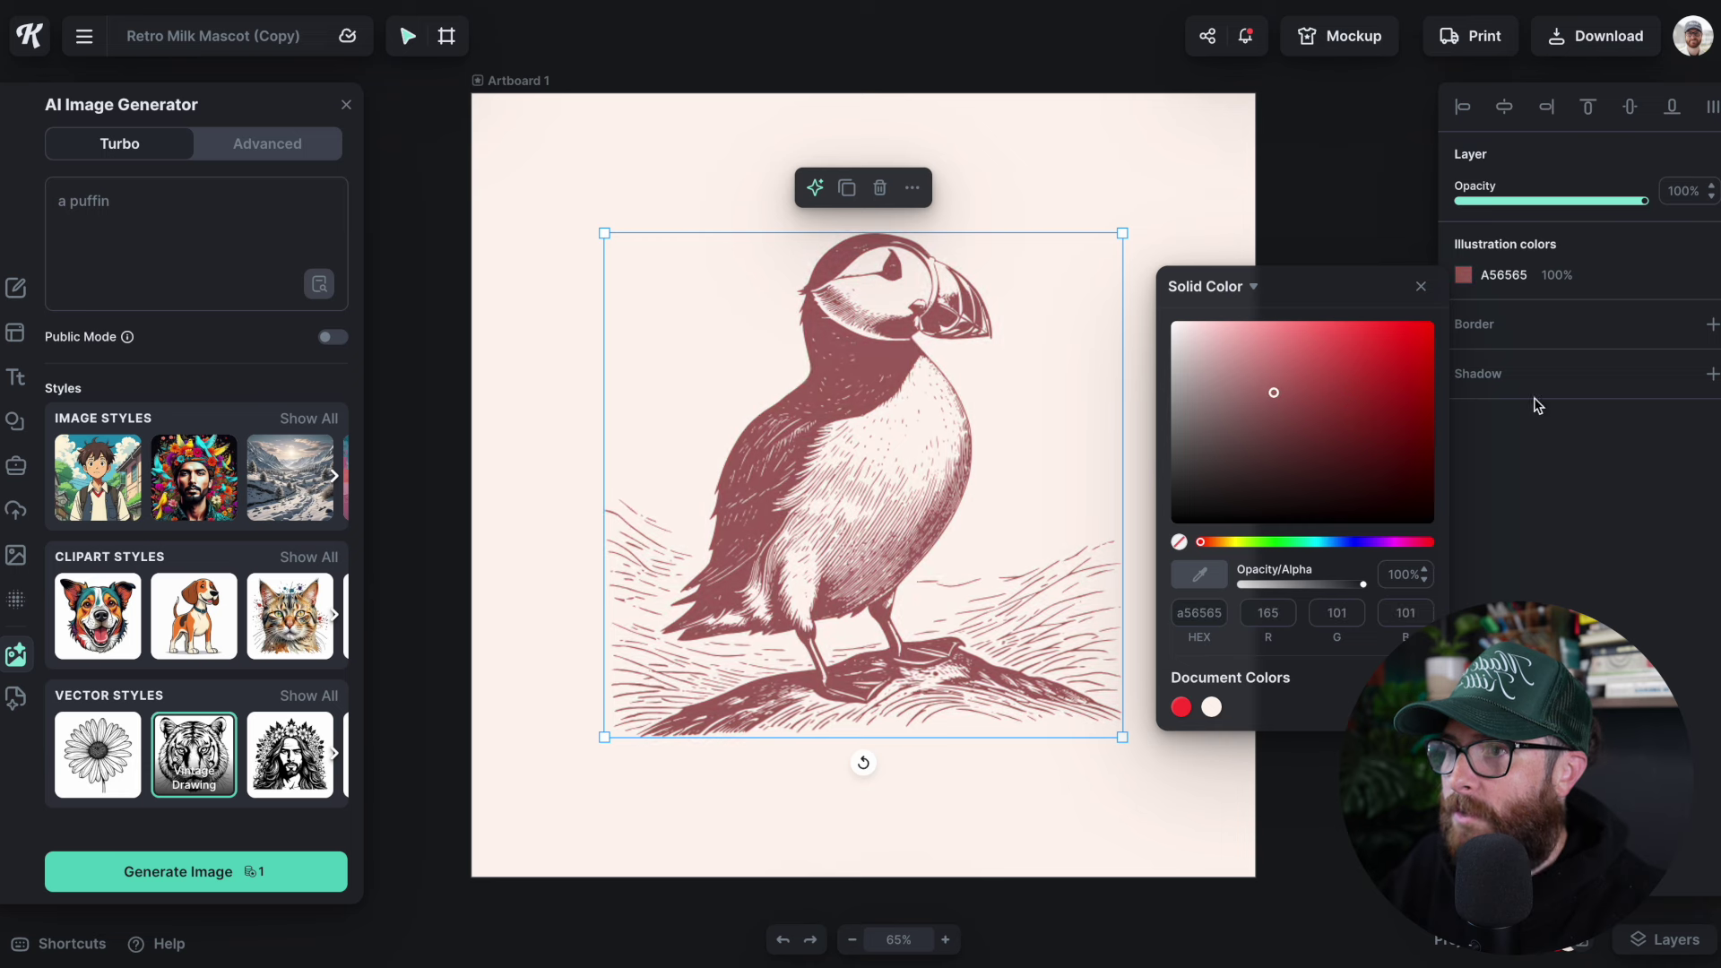
click(1711, 324)
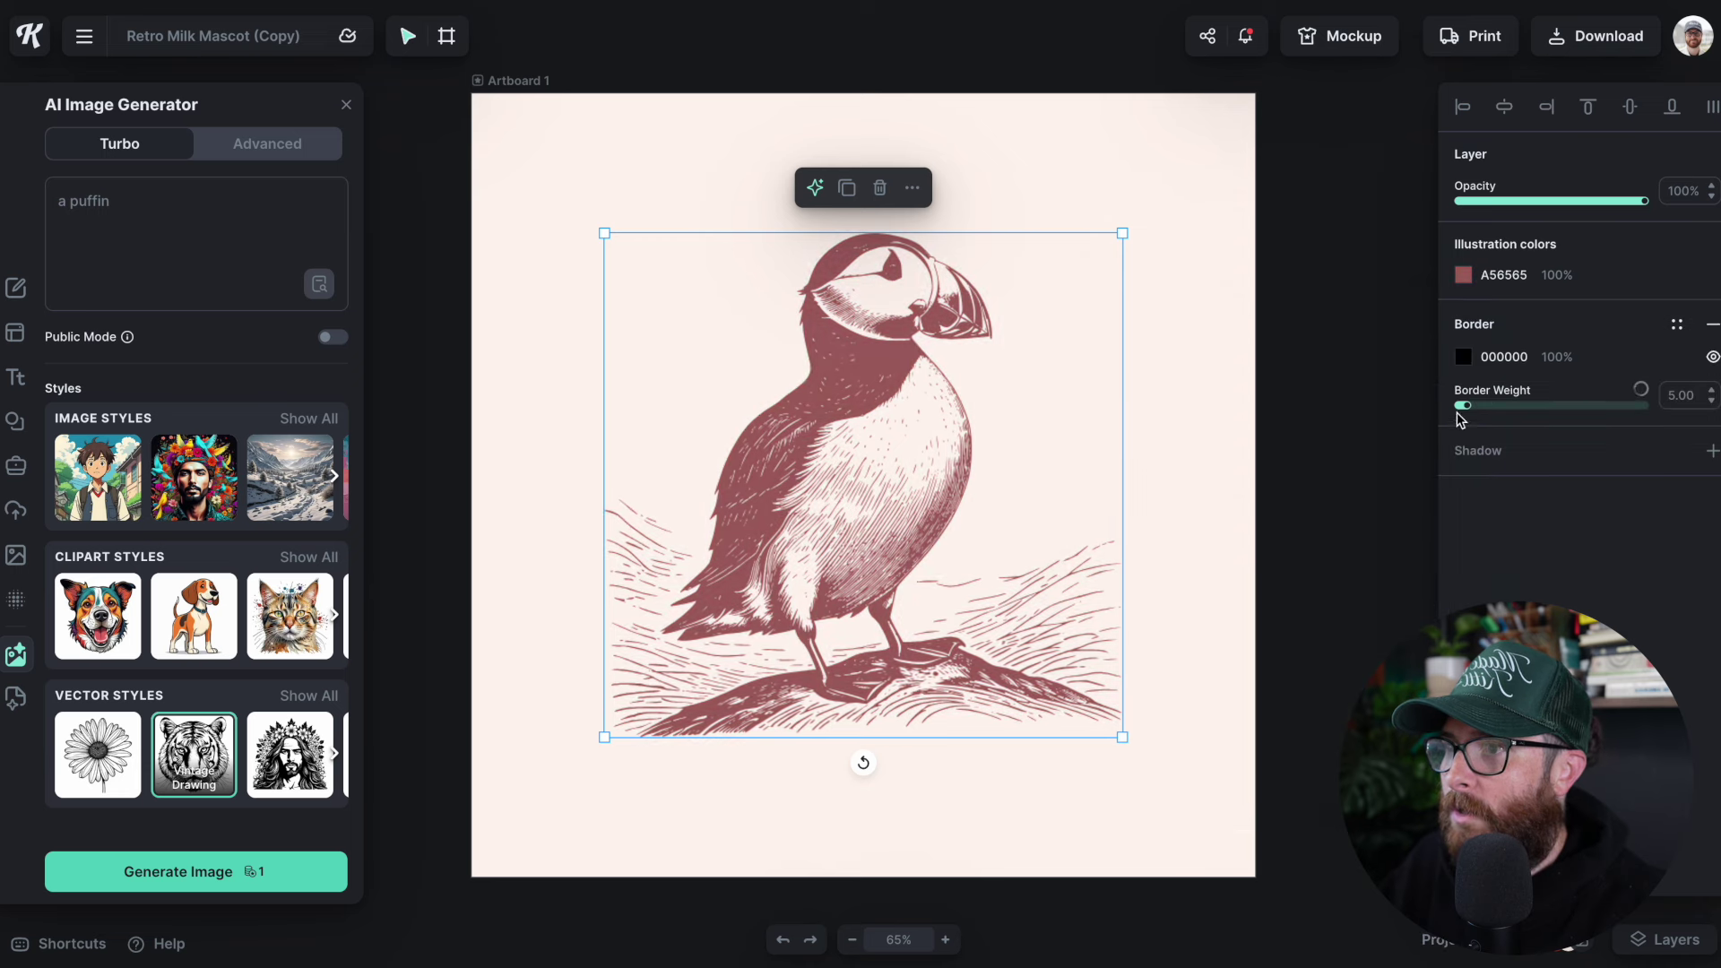
mouse_move(1463, 413)
mouse_down()
mouse_move(1497, 410)
mouse_move(1452, 411)
mouse_up()
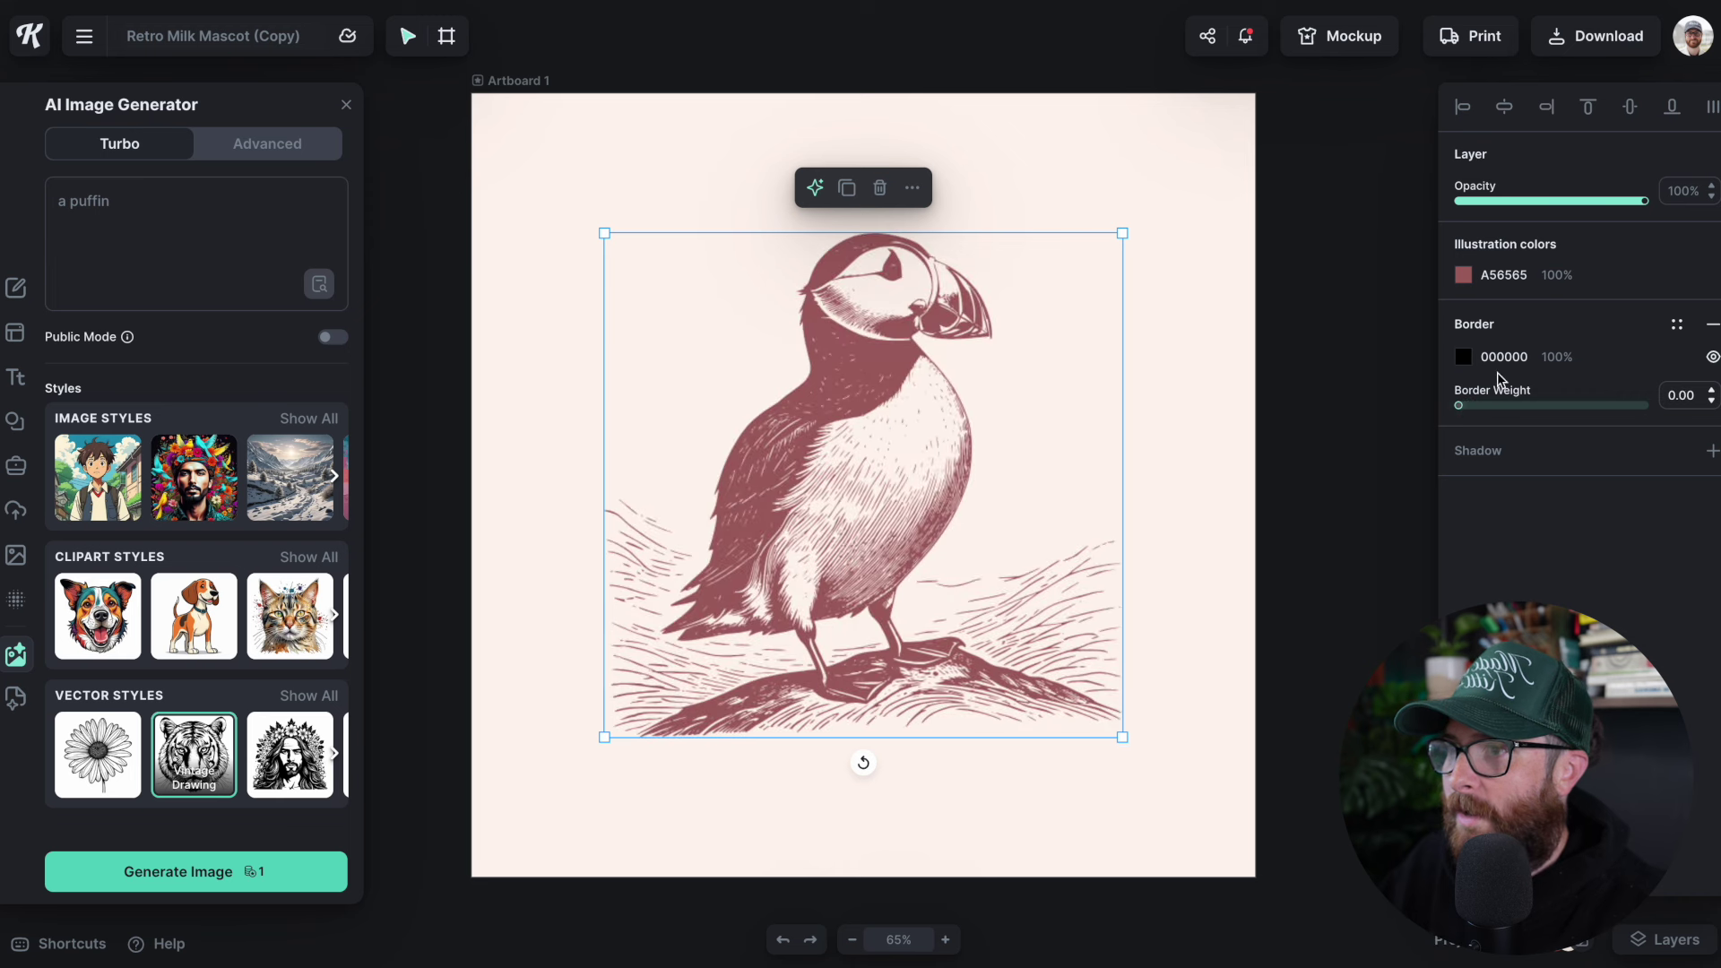
click(1712, 450)
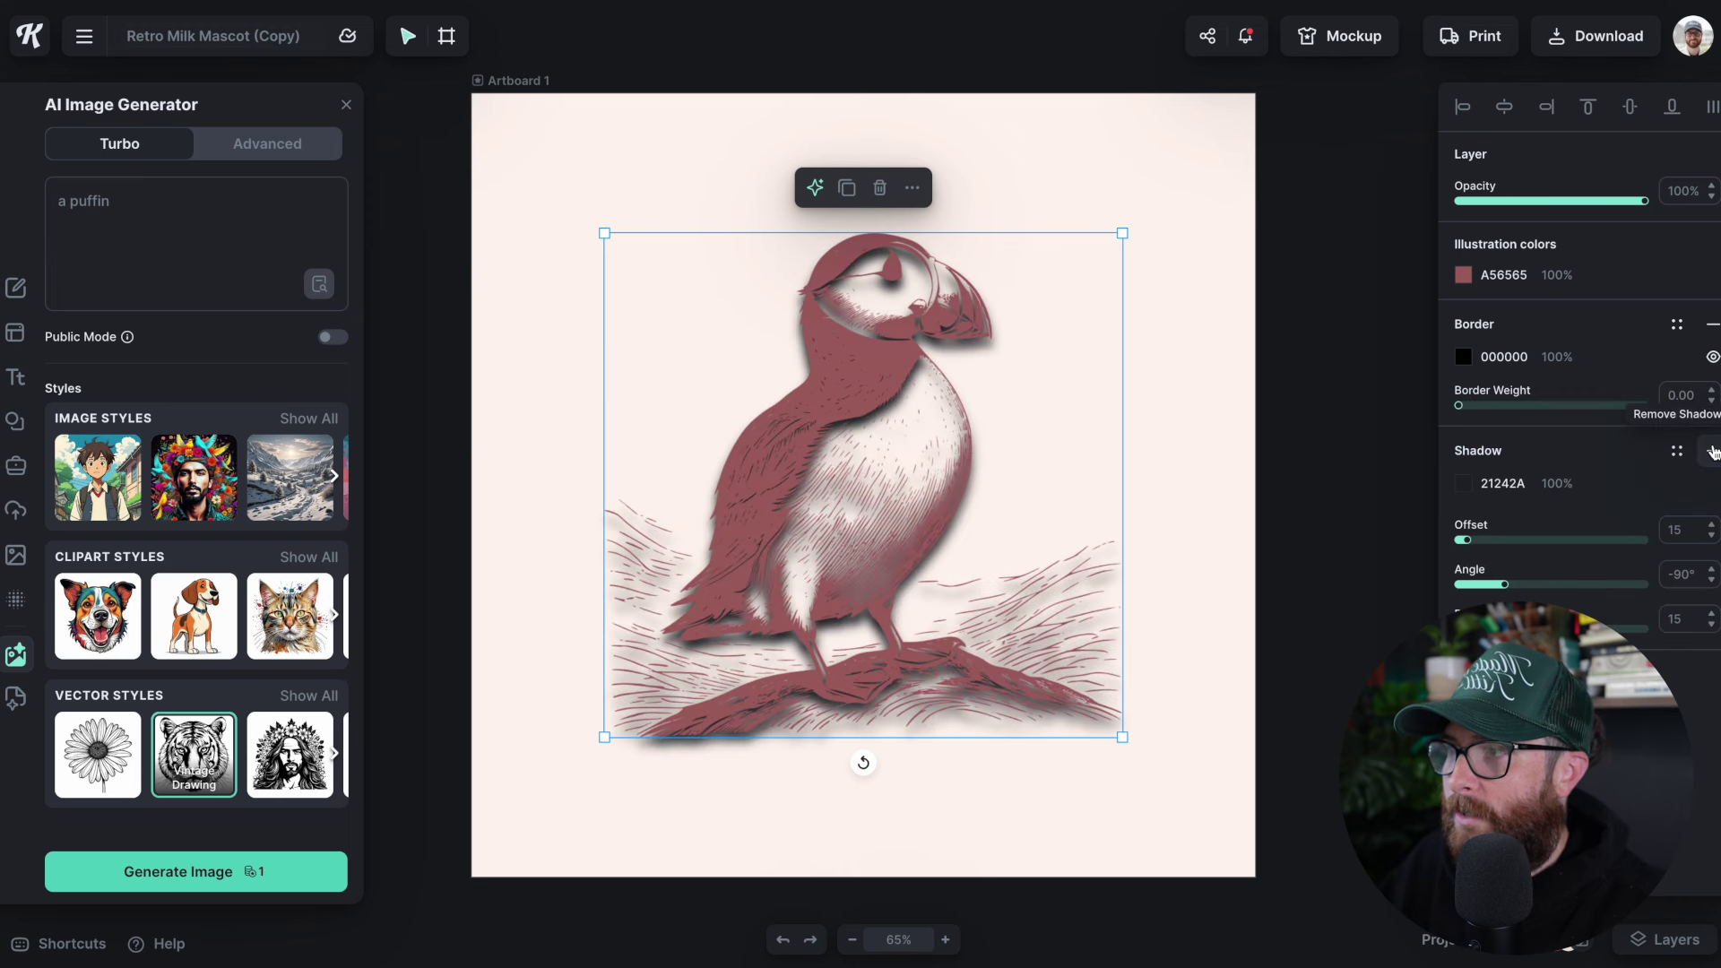
click(1712, 451)
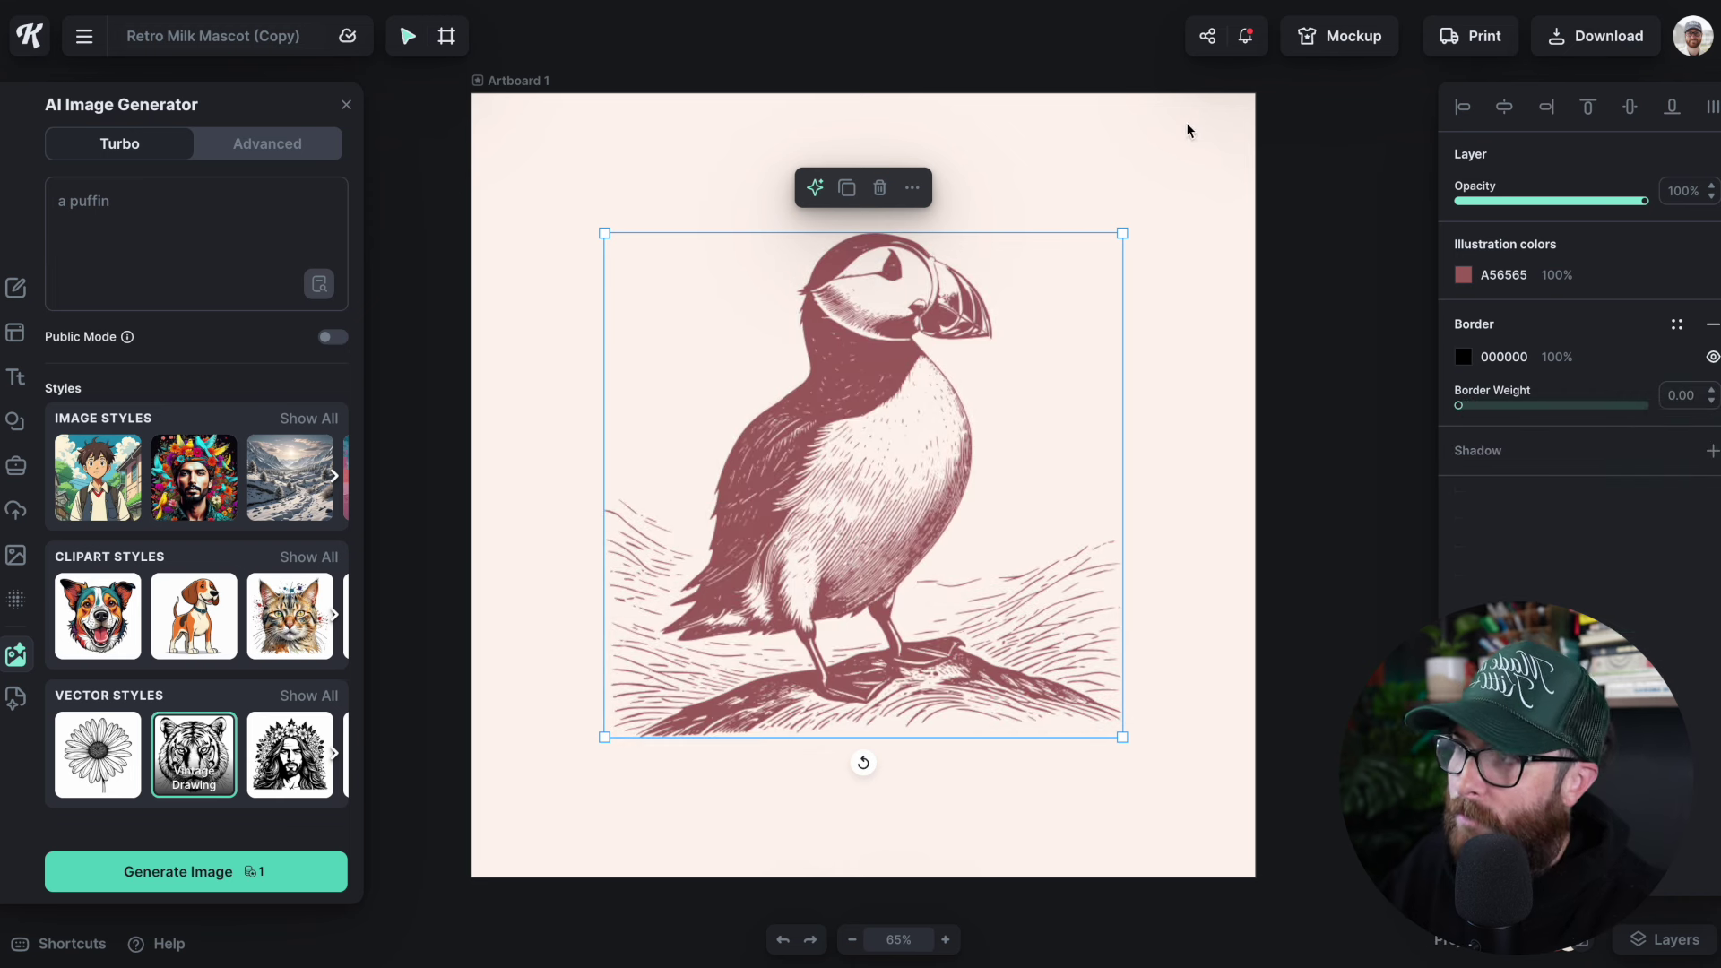
click(1712, 324)
click(580, 146)
Duplicate Artboard 1 as Artboard 2 and delete the copied puffin from it.
click(532, 81)
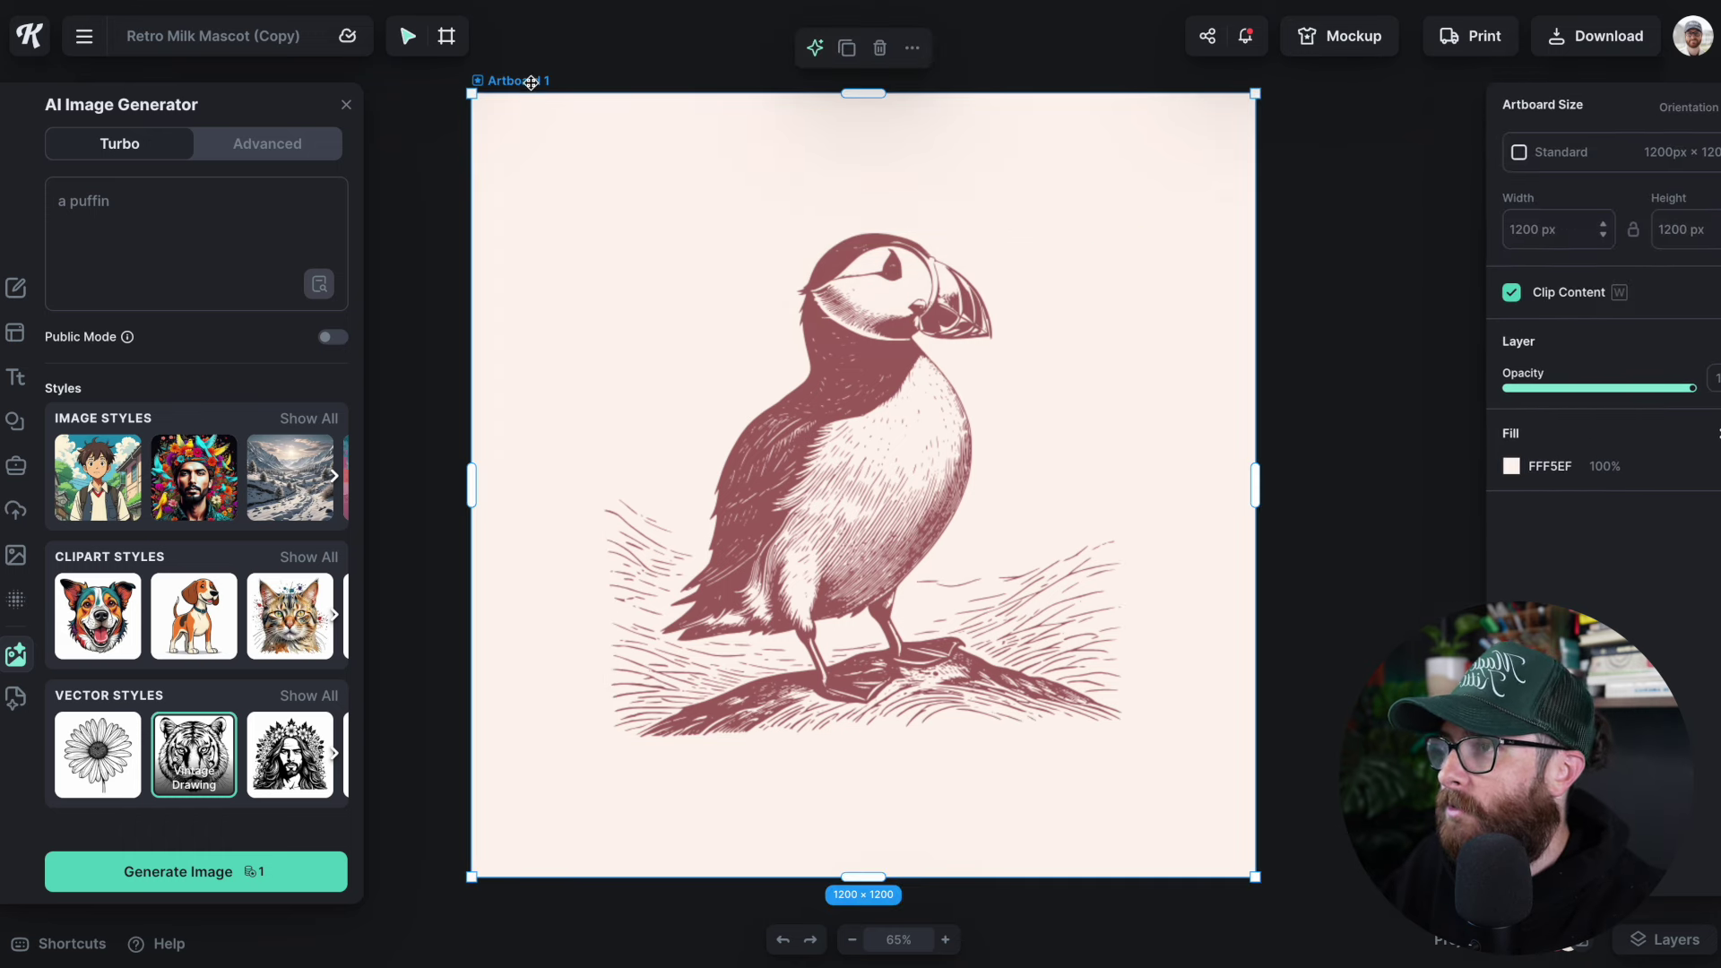
key(ctrl+d)
scroll(1341, 216, right, 5)
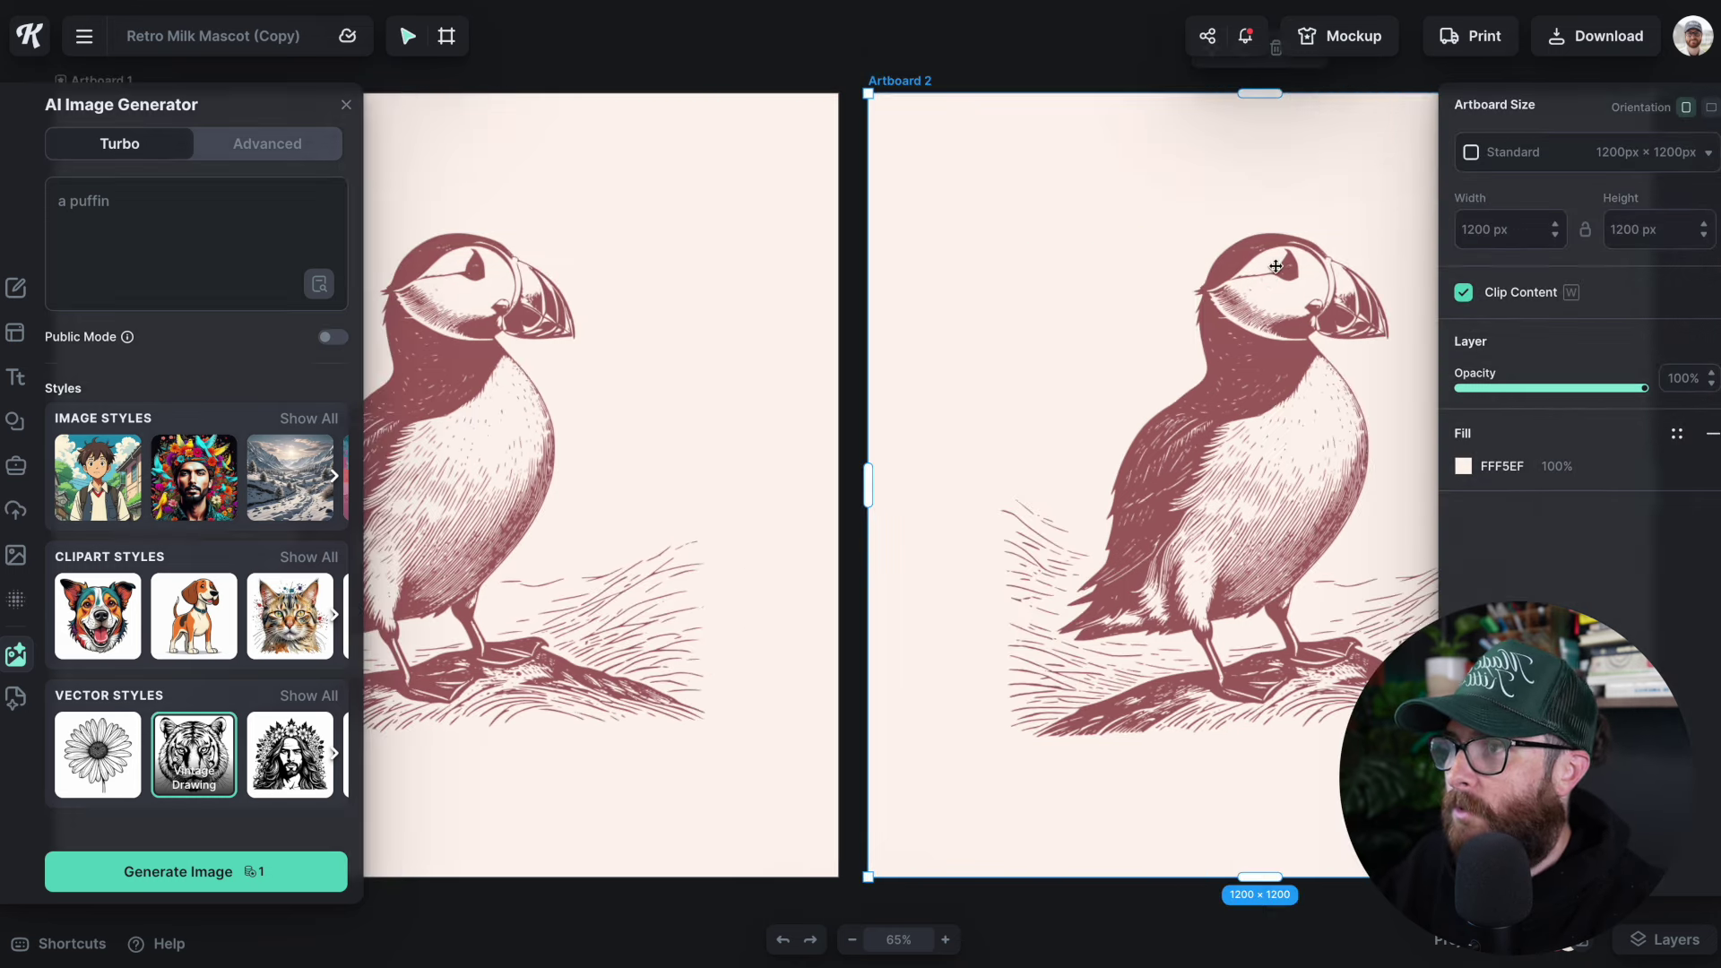
click(1214, 365)
key(Delete)
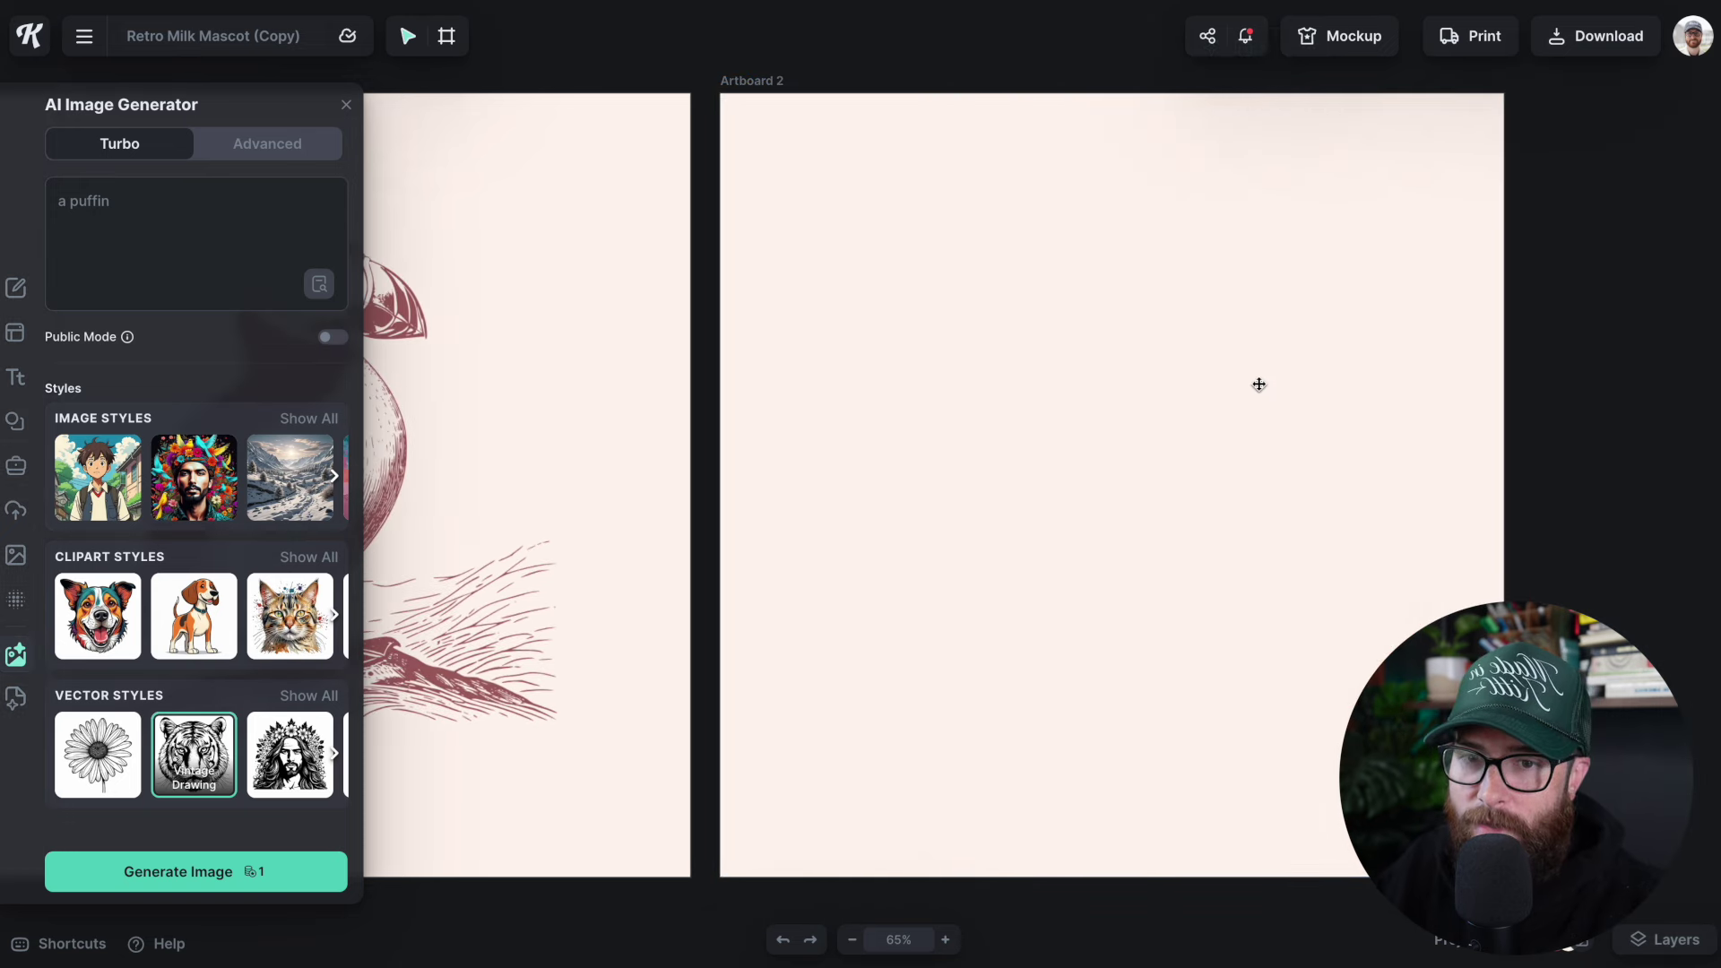
Generate a Pixel Art clipart image from the prompt 'a wizard casting a spell'.
double_click(115, 199)
text(wizard casting a spell)
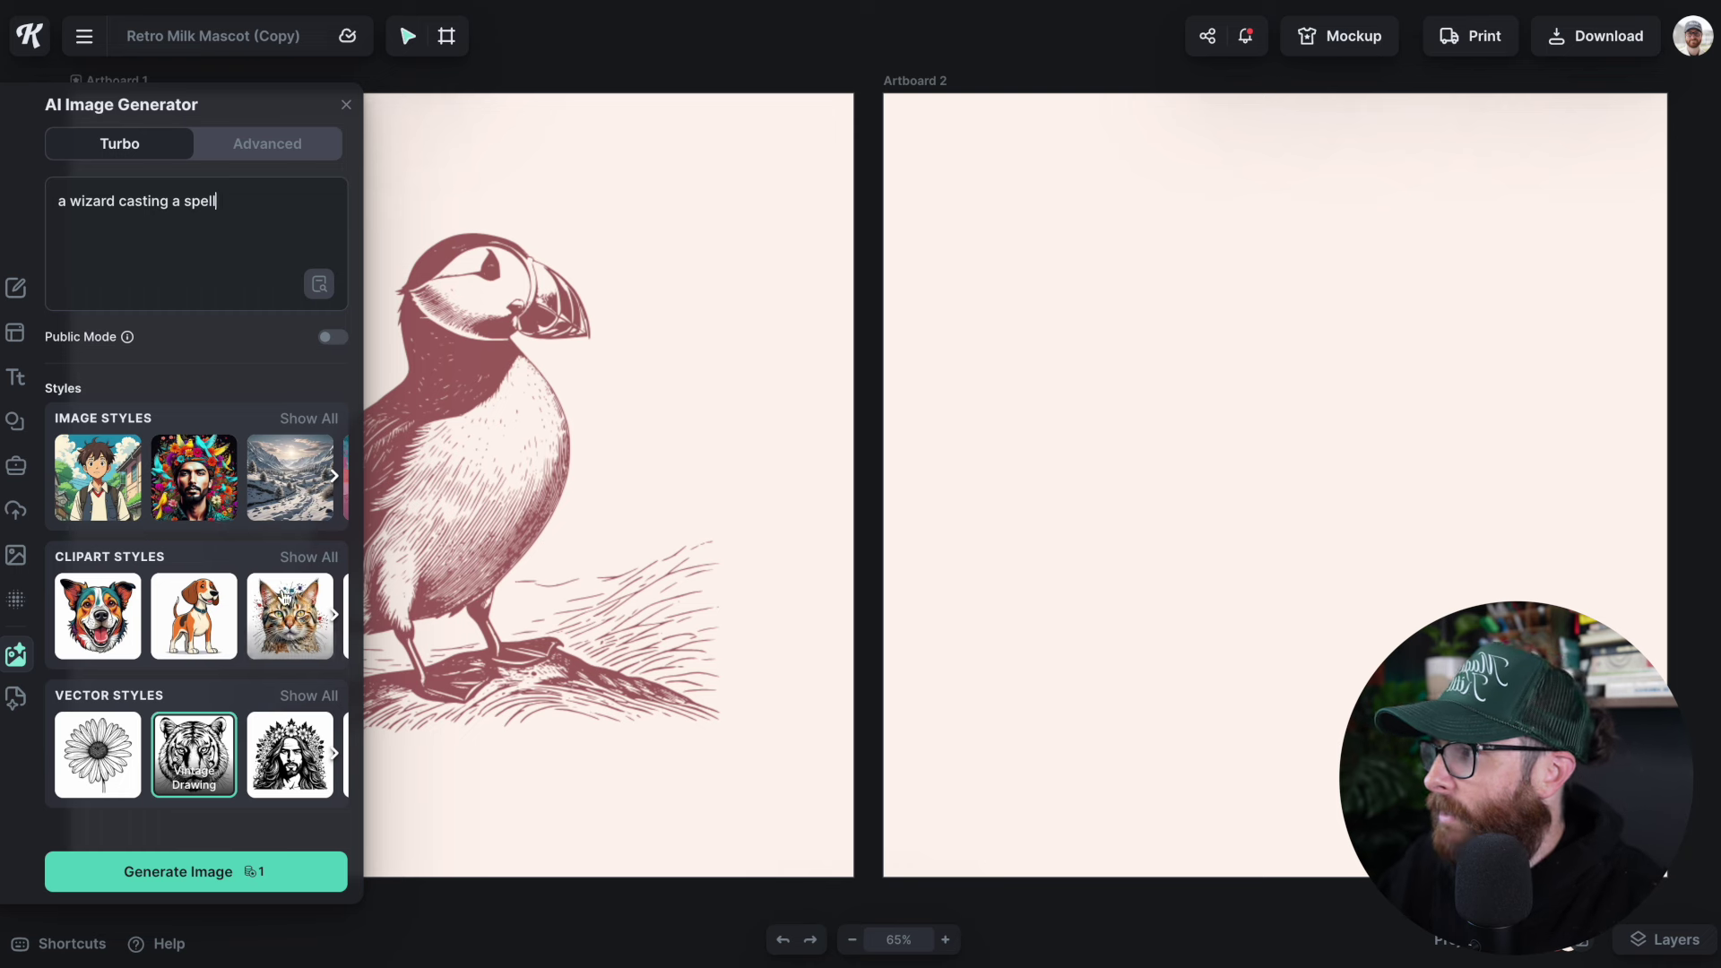
click(326, 562)
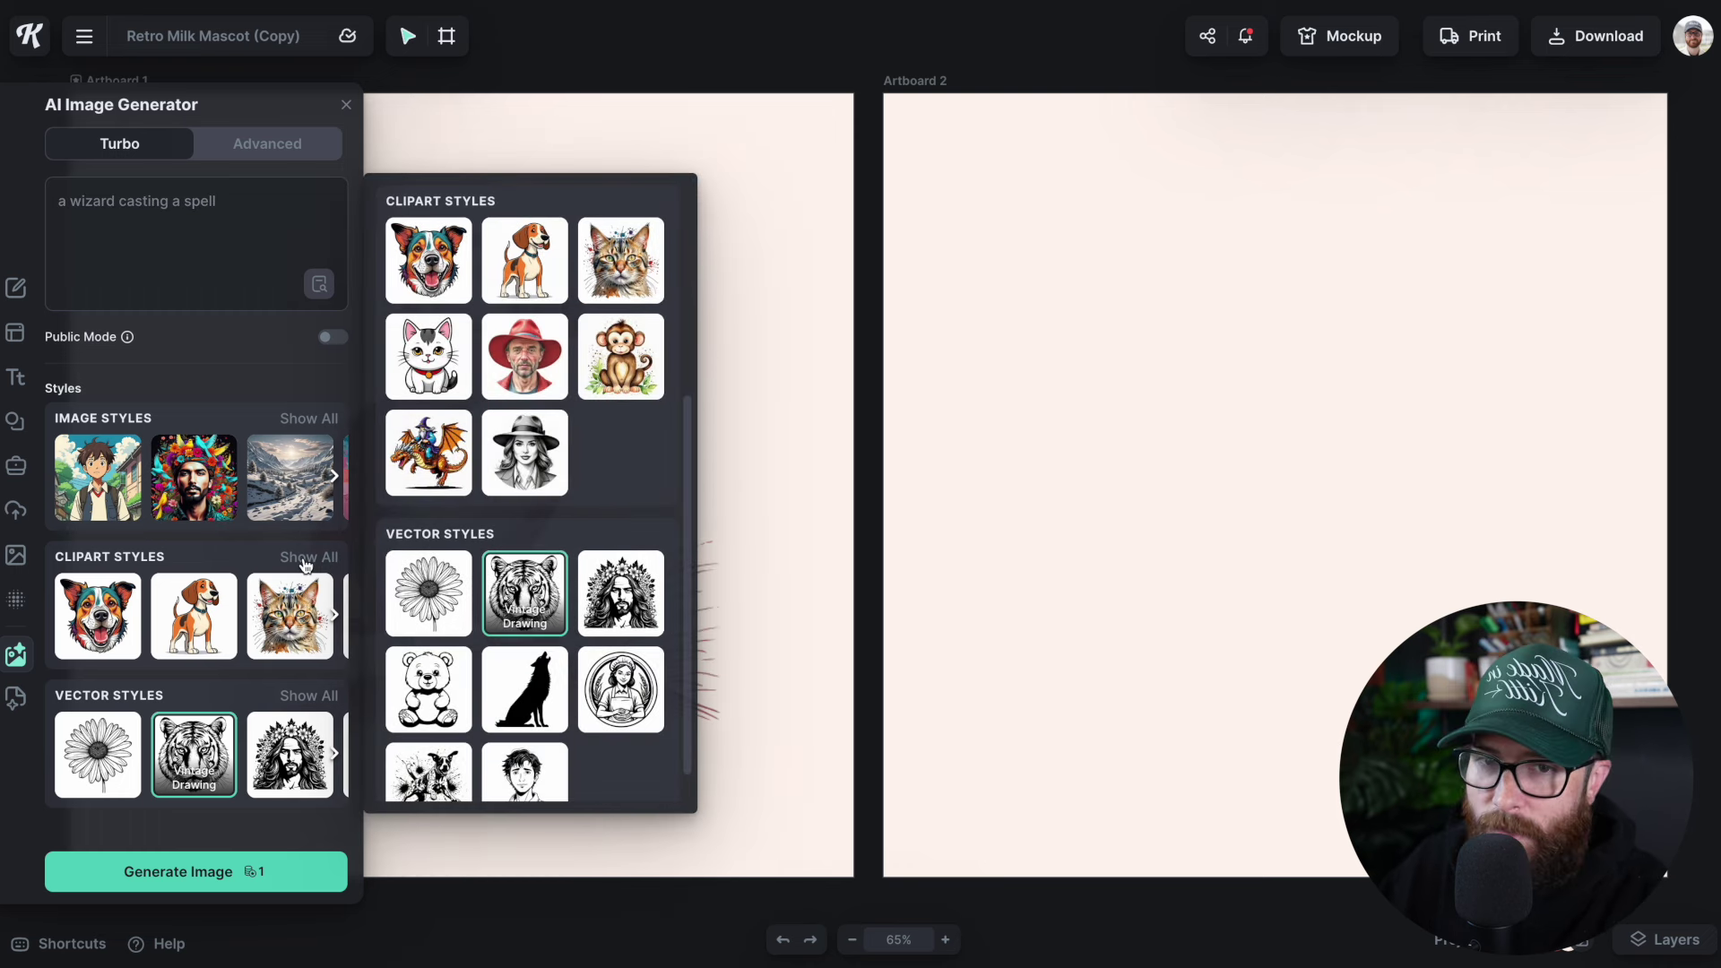
scroll(264, 614, right, 1)
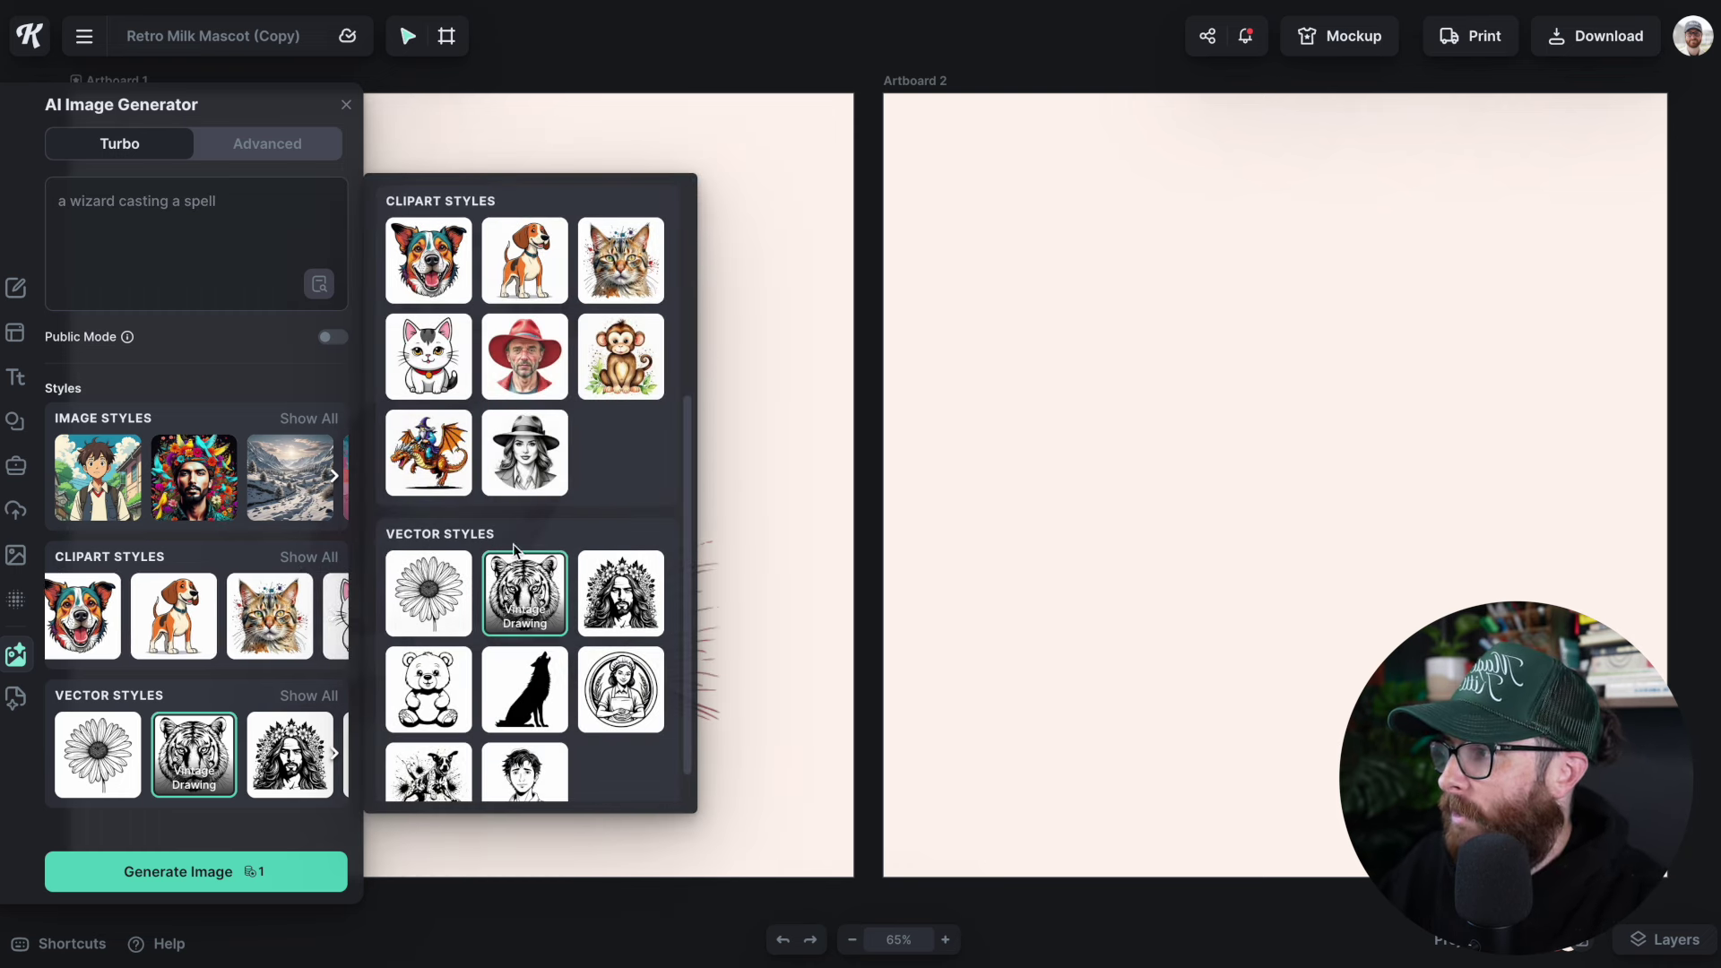
click(444, 452)
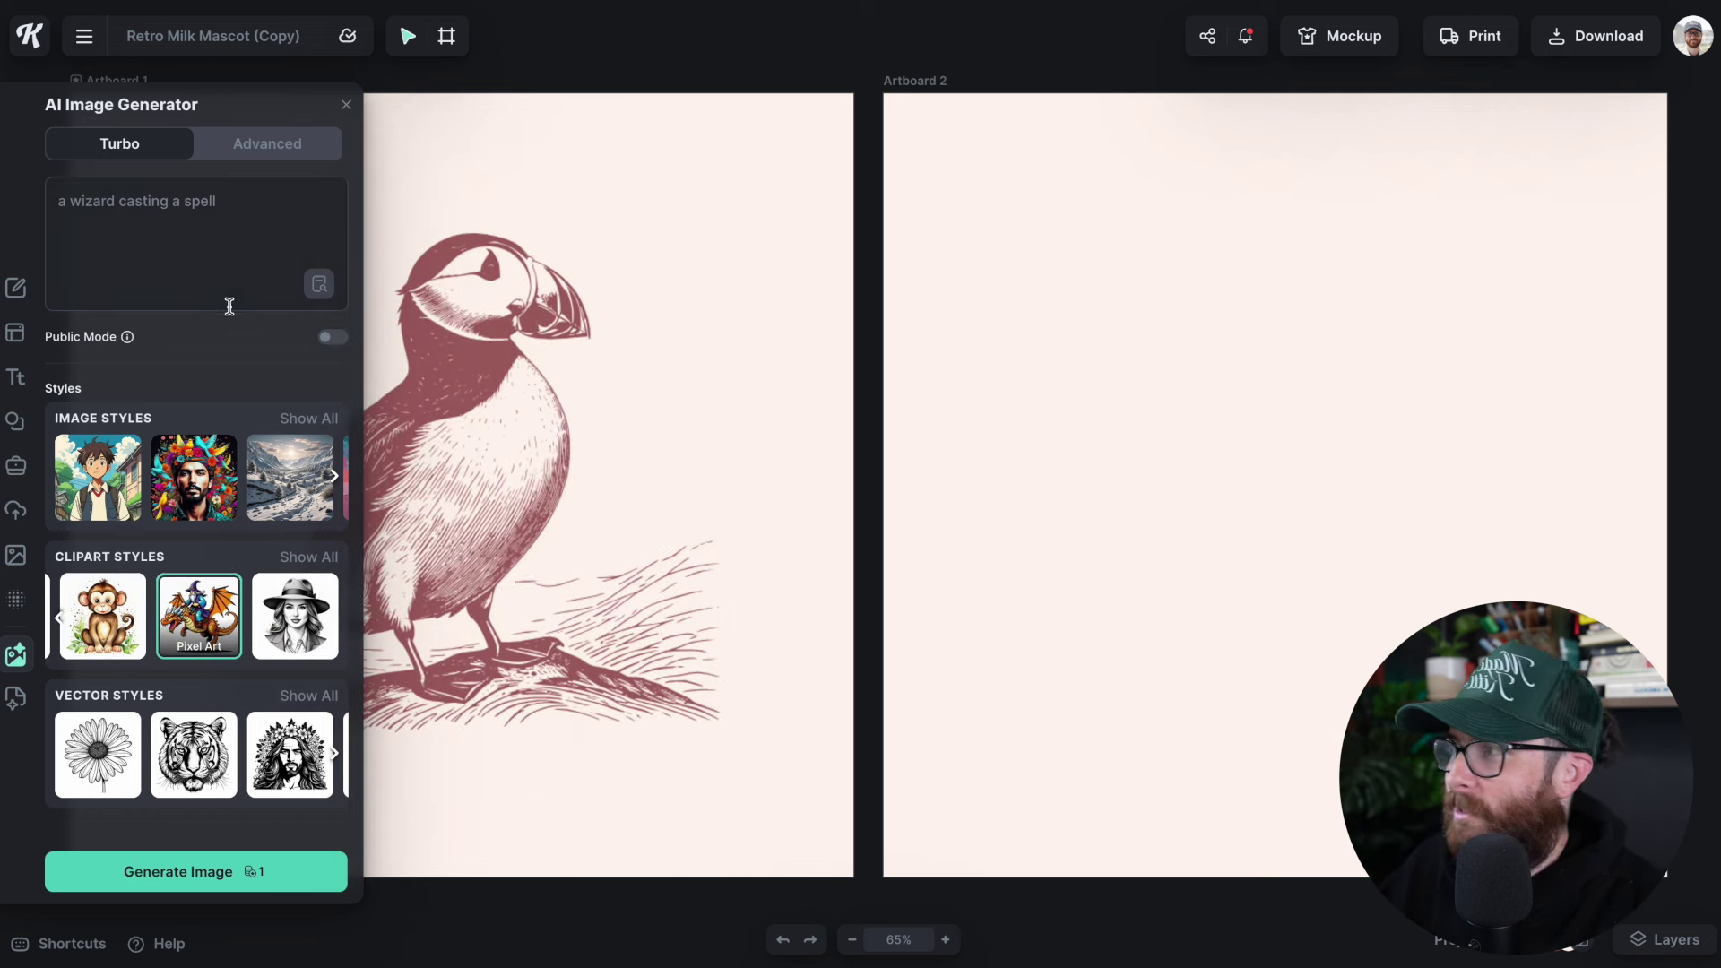
scroll(774, 491, right, 5)
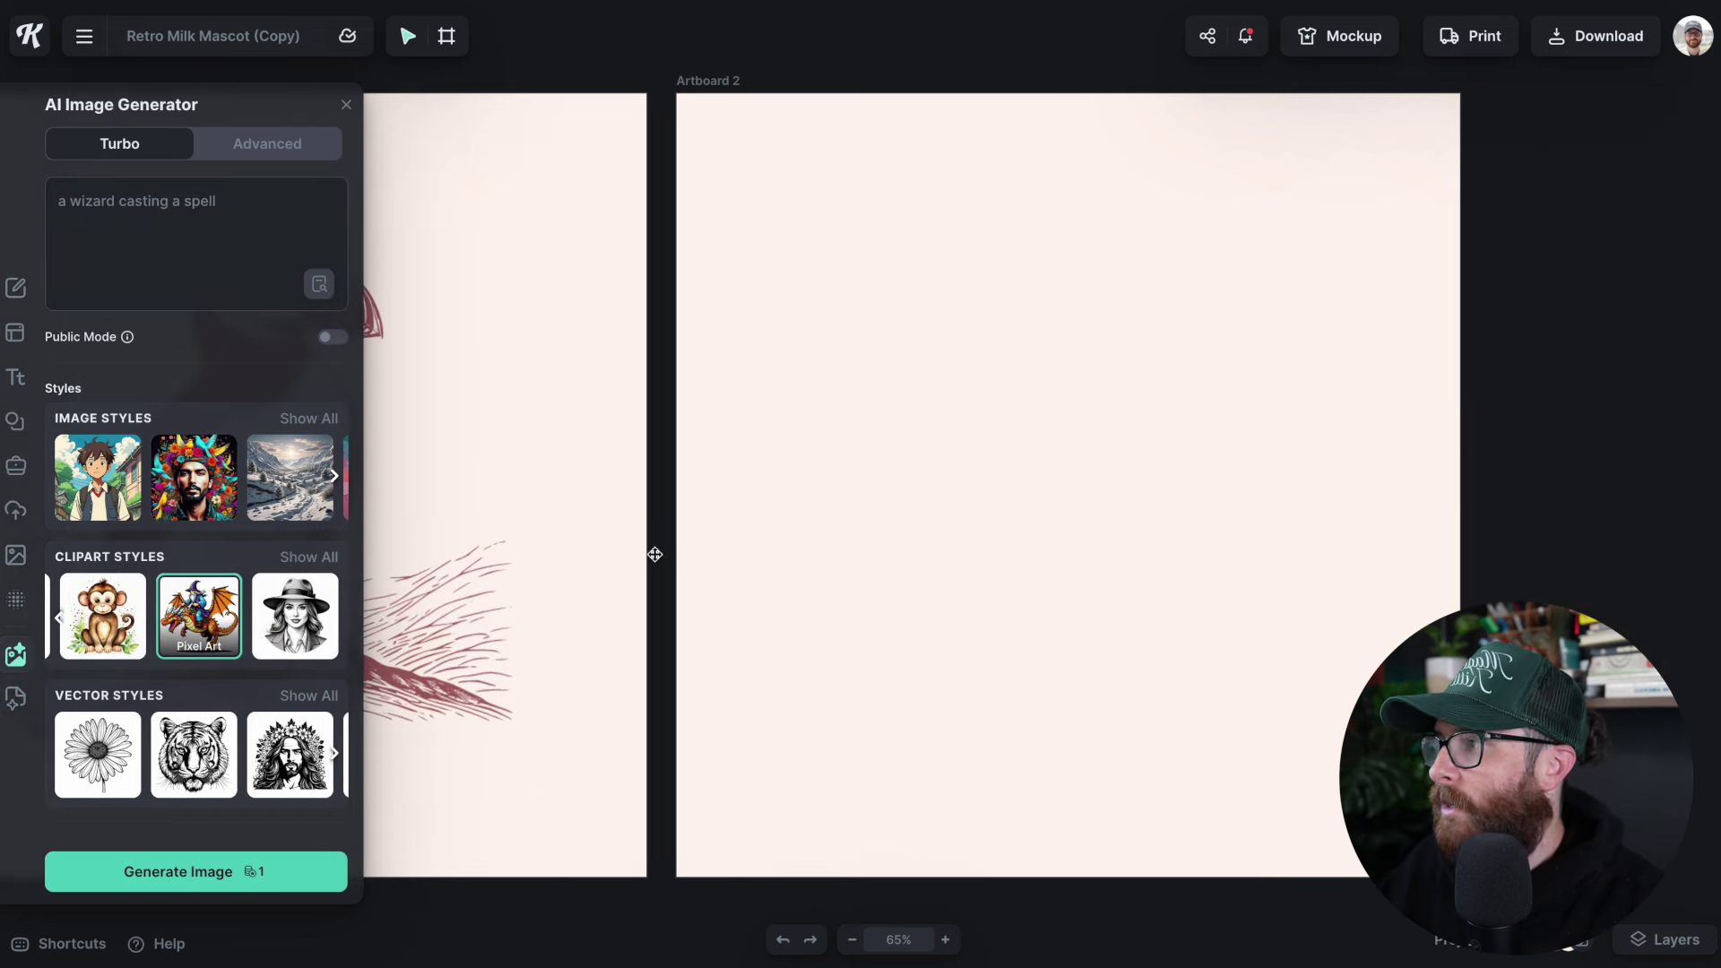
click(193, 877)
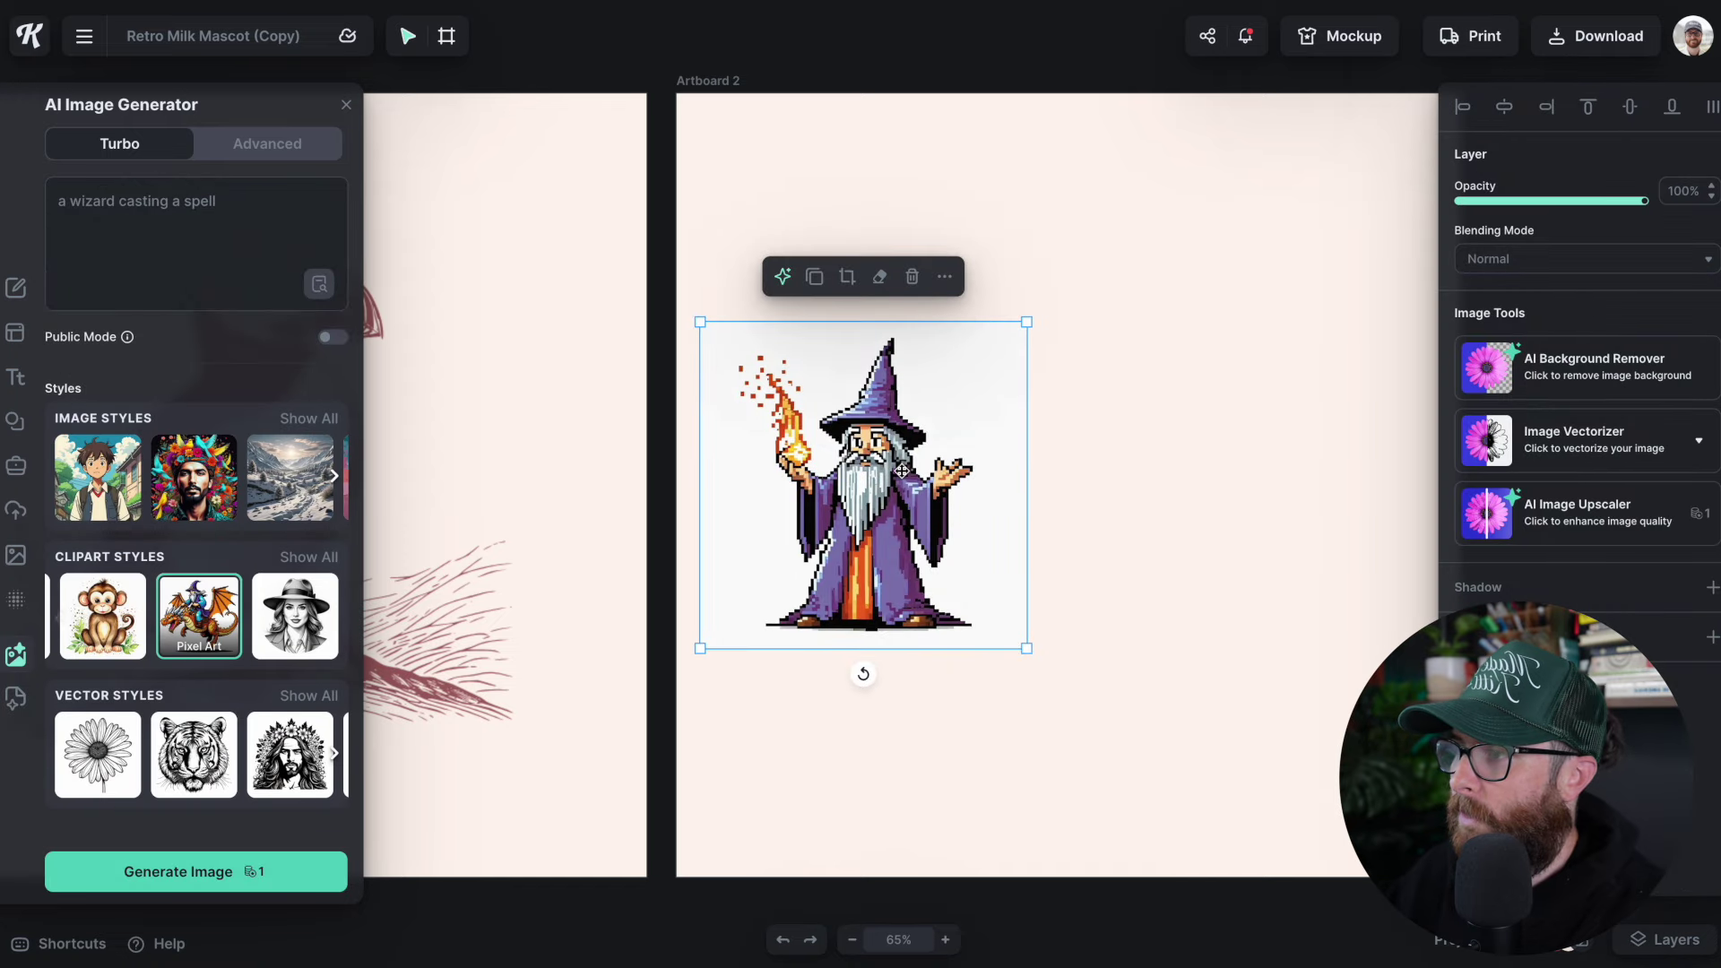
Remove the wizard's white background, enlarge it, and centre it horizontally and vertically on Artboard 2.
drag(902, 470, 1095, 481)
scroll(1328, 386, right, 1)
drag(1157, 327, 1193, 290)
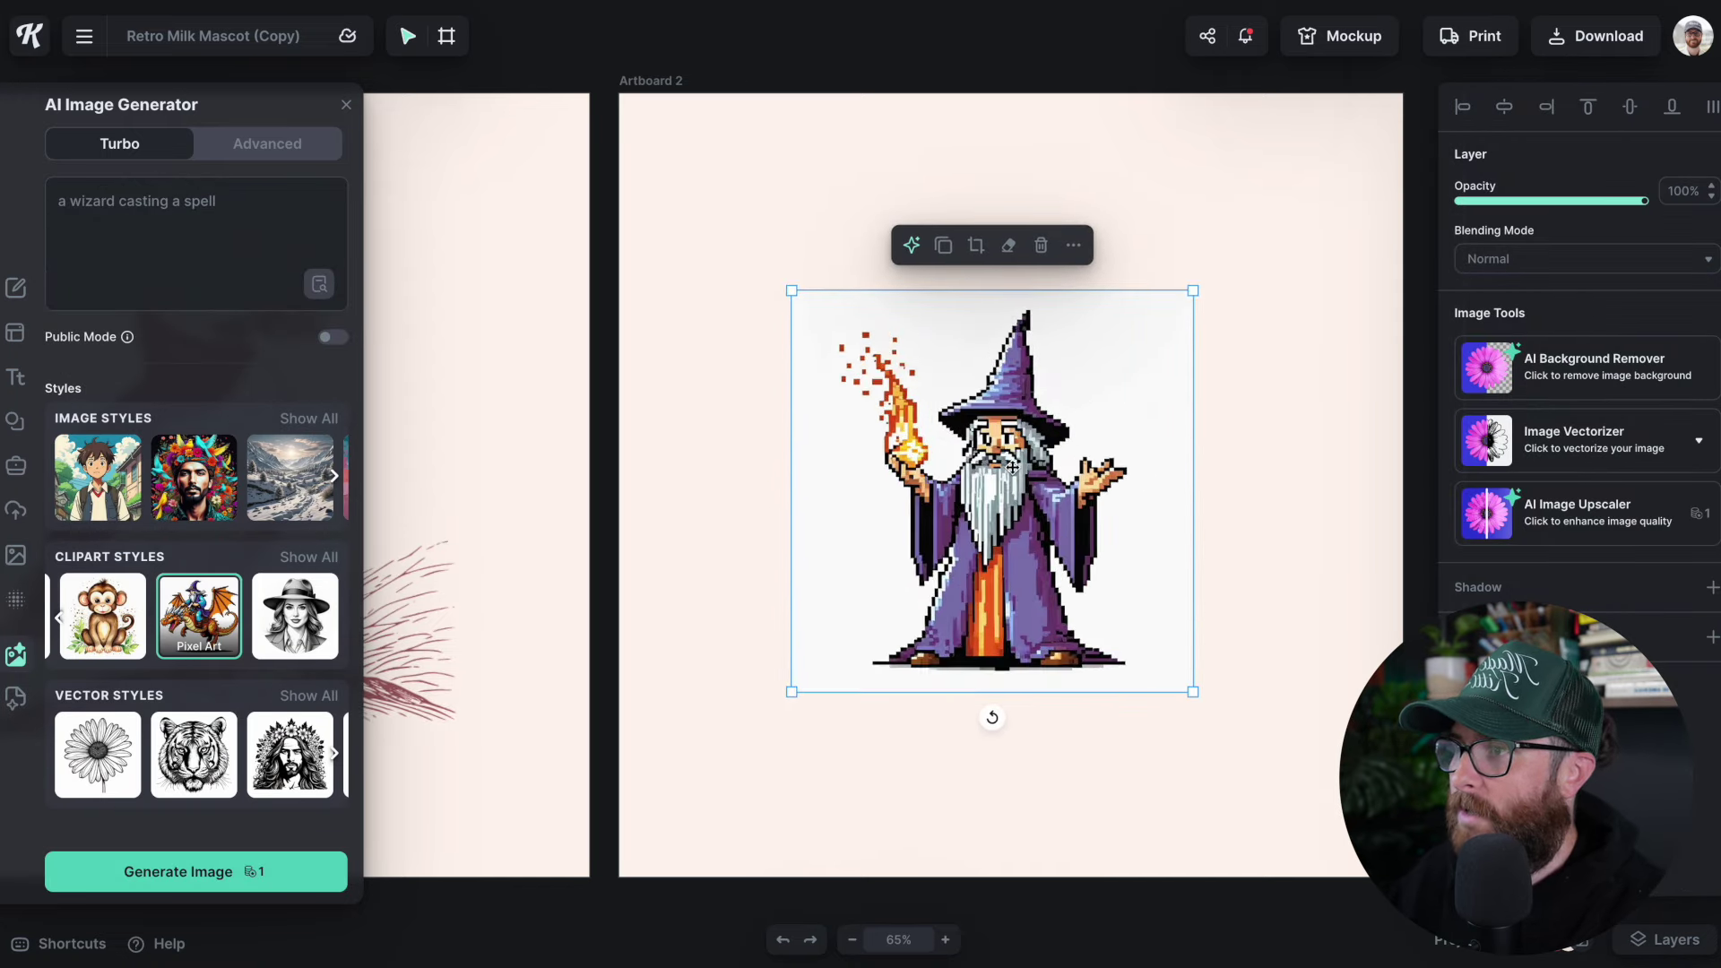
click(1595, 377)
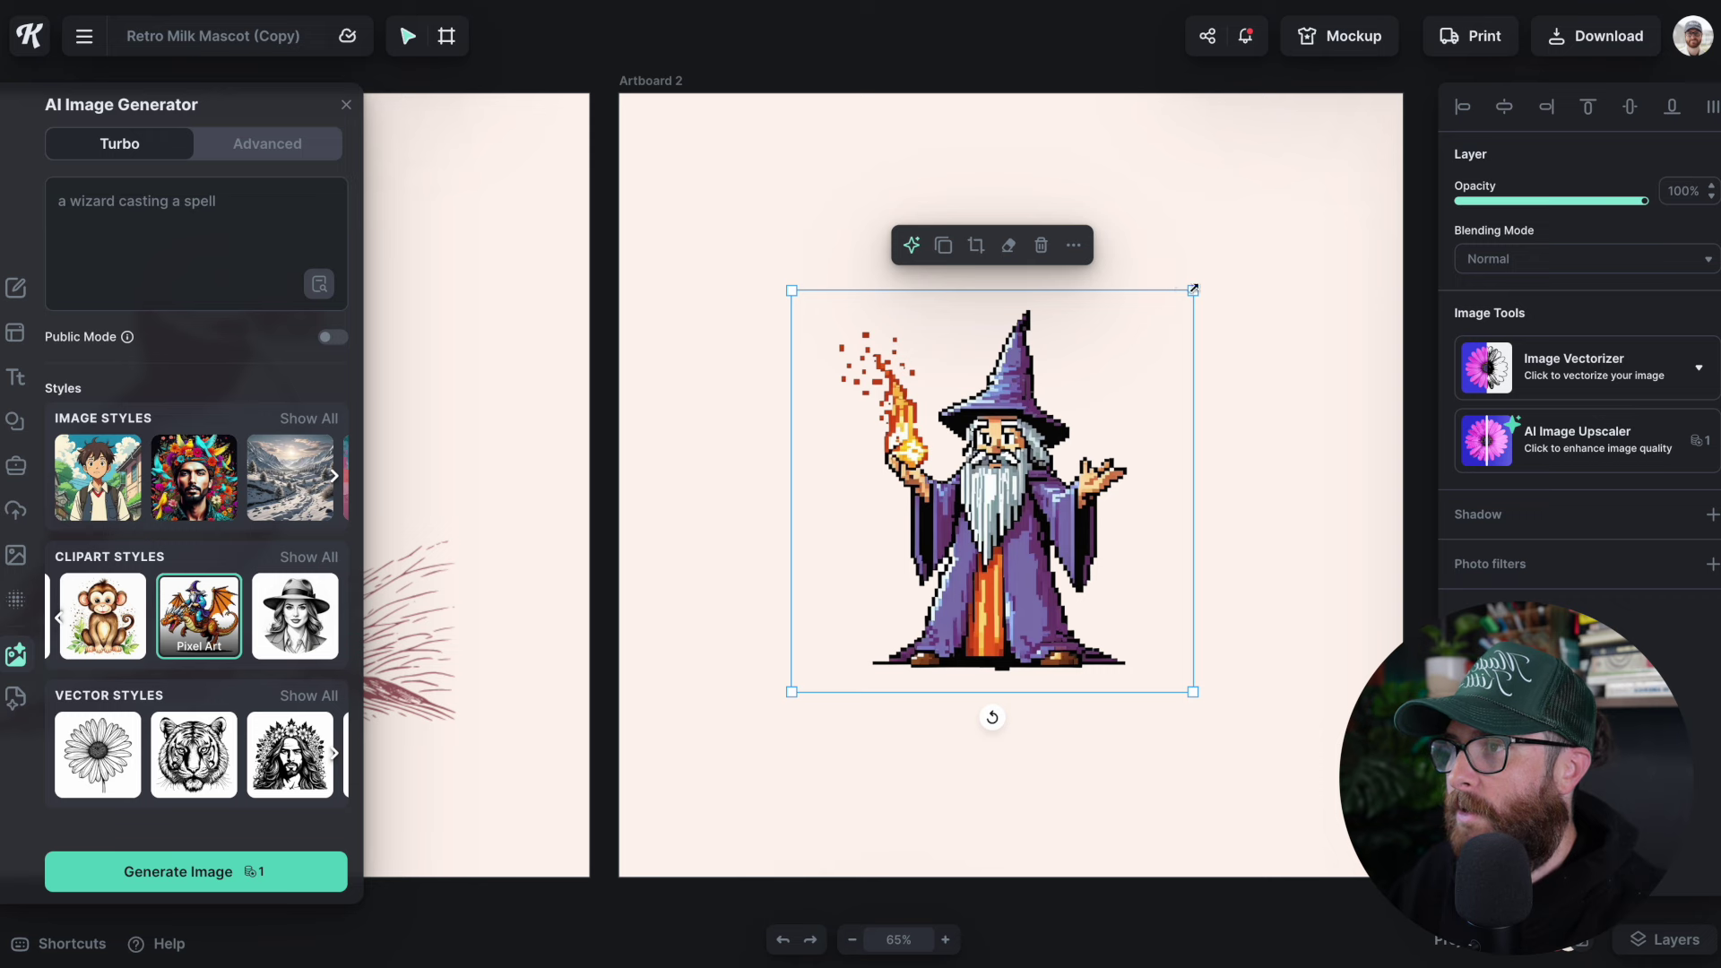
drag(1197, 289, 1303, 194)
click(1504, 106)
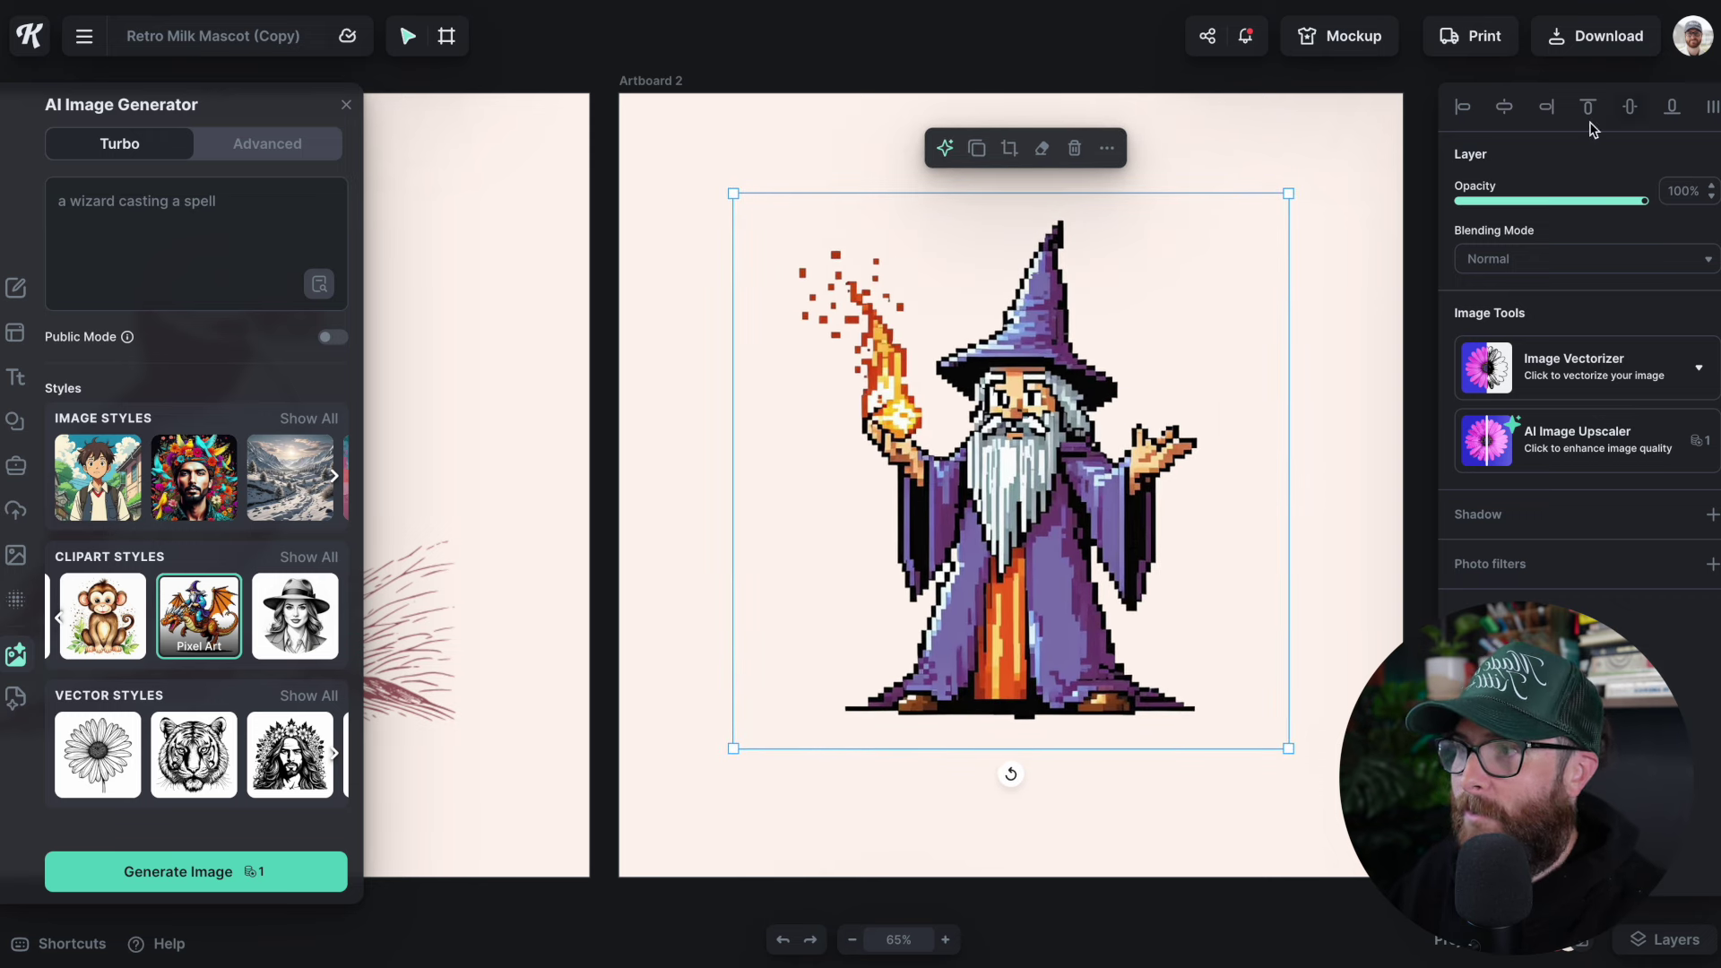
click(1630, 106)
scroll(1375, 518, right, 2)
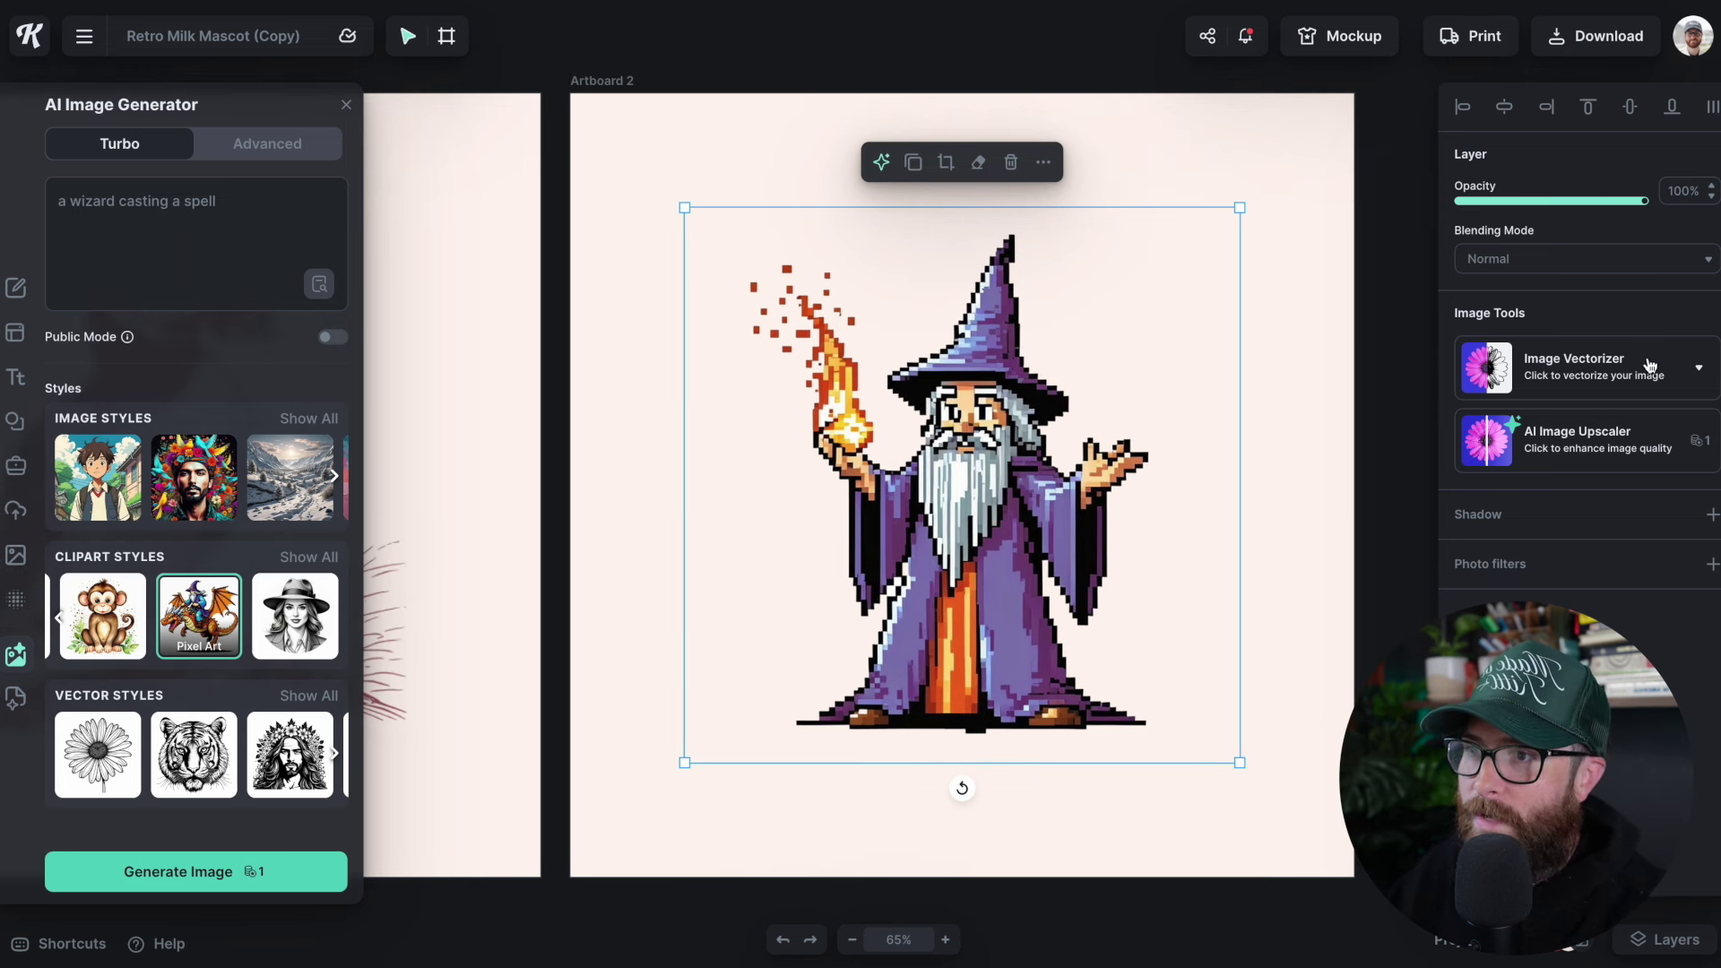
Vectorize the wizard image with 12 colours and list all its colours.
click(1697, 375)
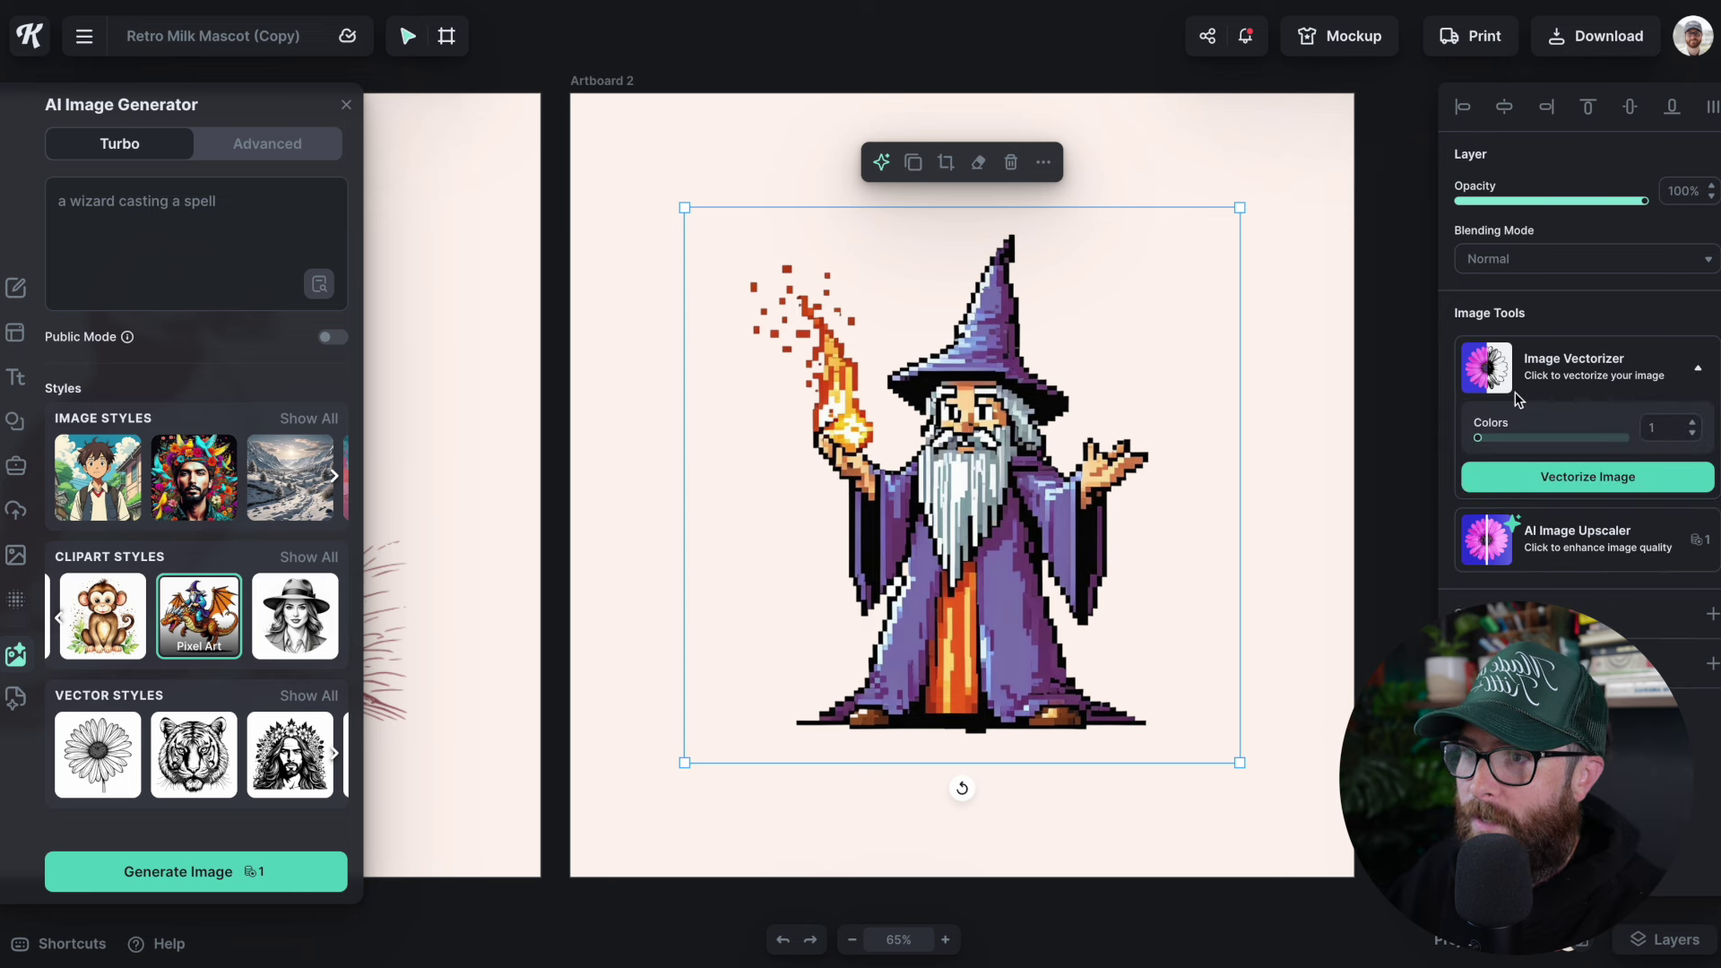
drag(1477, 438, 1595, 439)
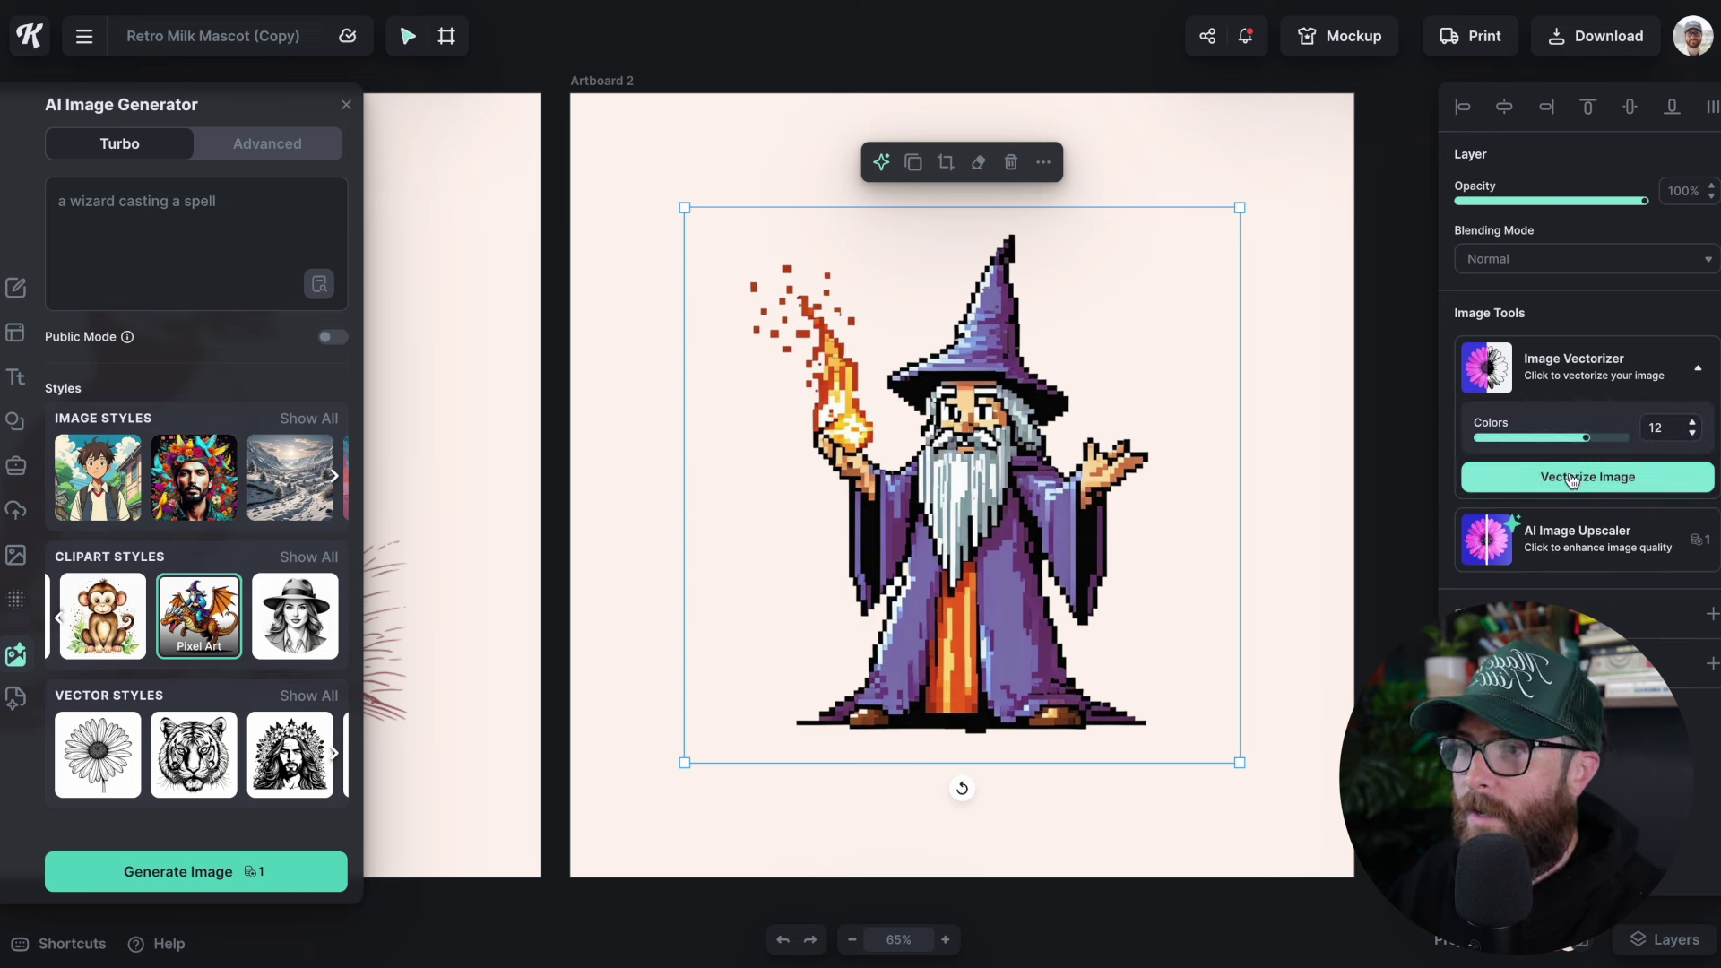
click(1588, 475)
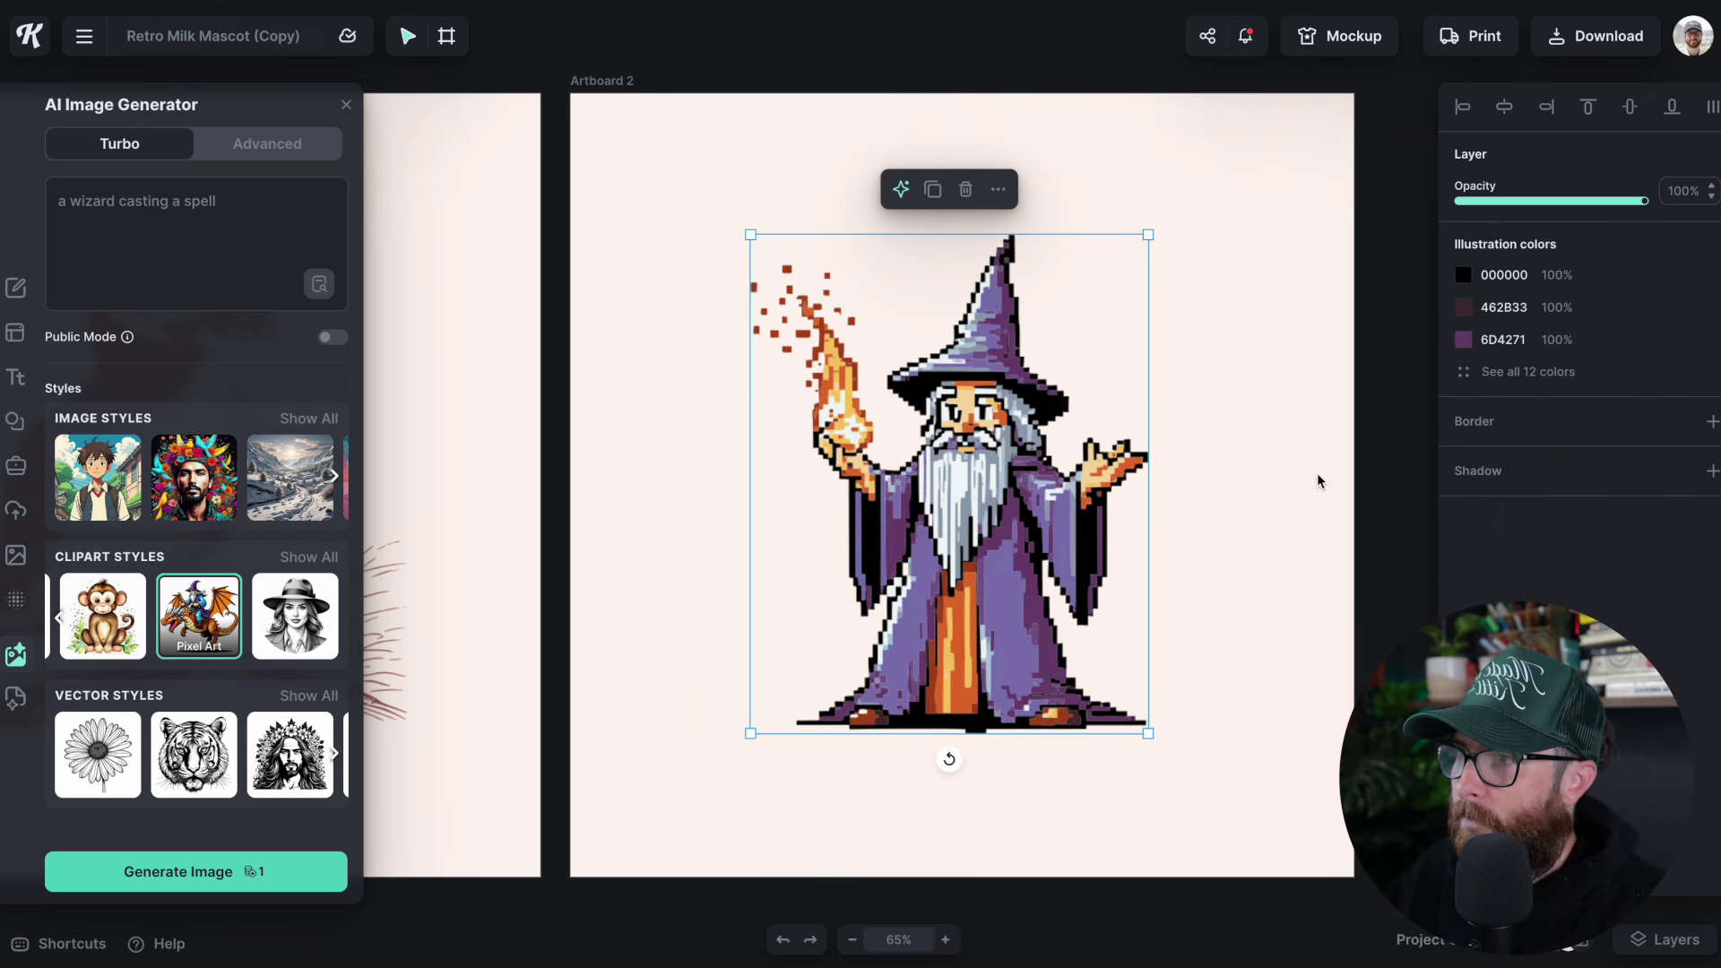
click(1521, 390)
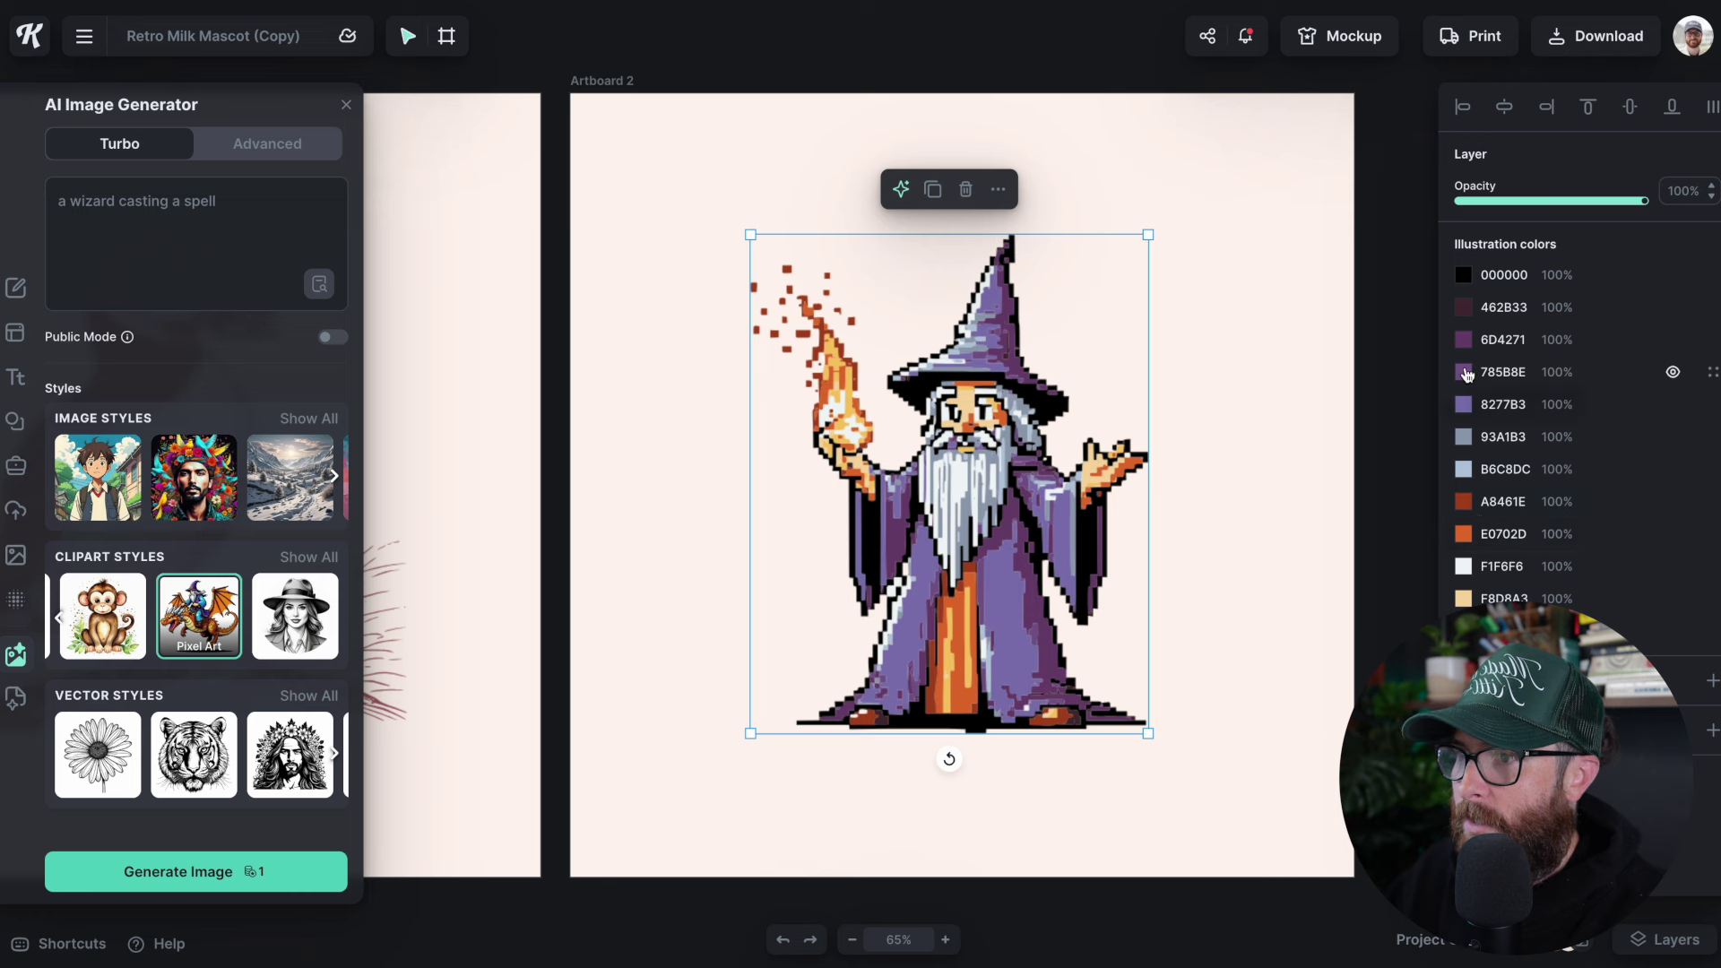
Shift swatches 6D4271, 785B8E and 8277B3 toward blue, and 93A1B3 and B6C8DC toward green.
click(1464, 340)
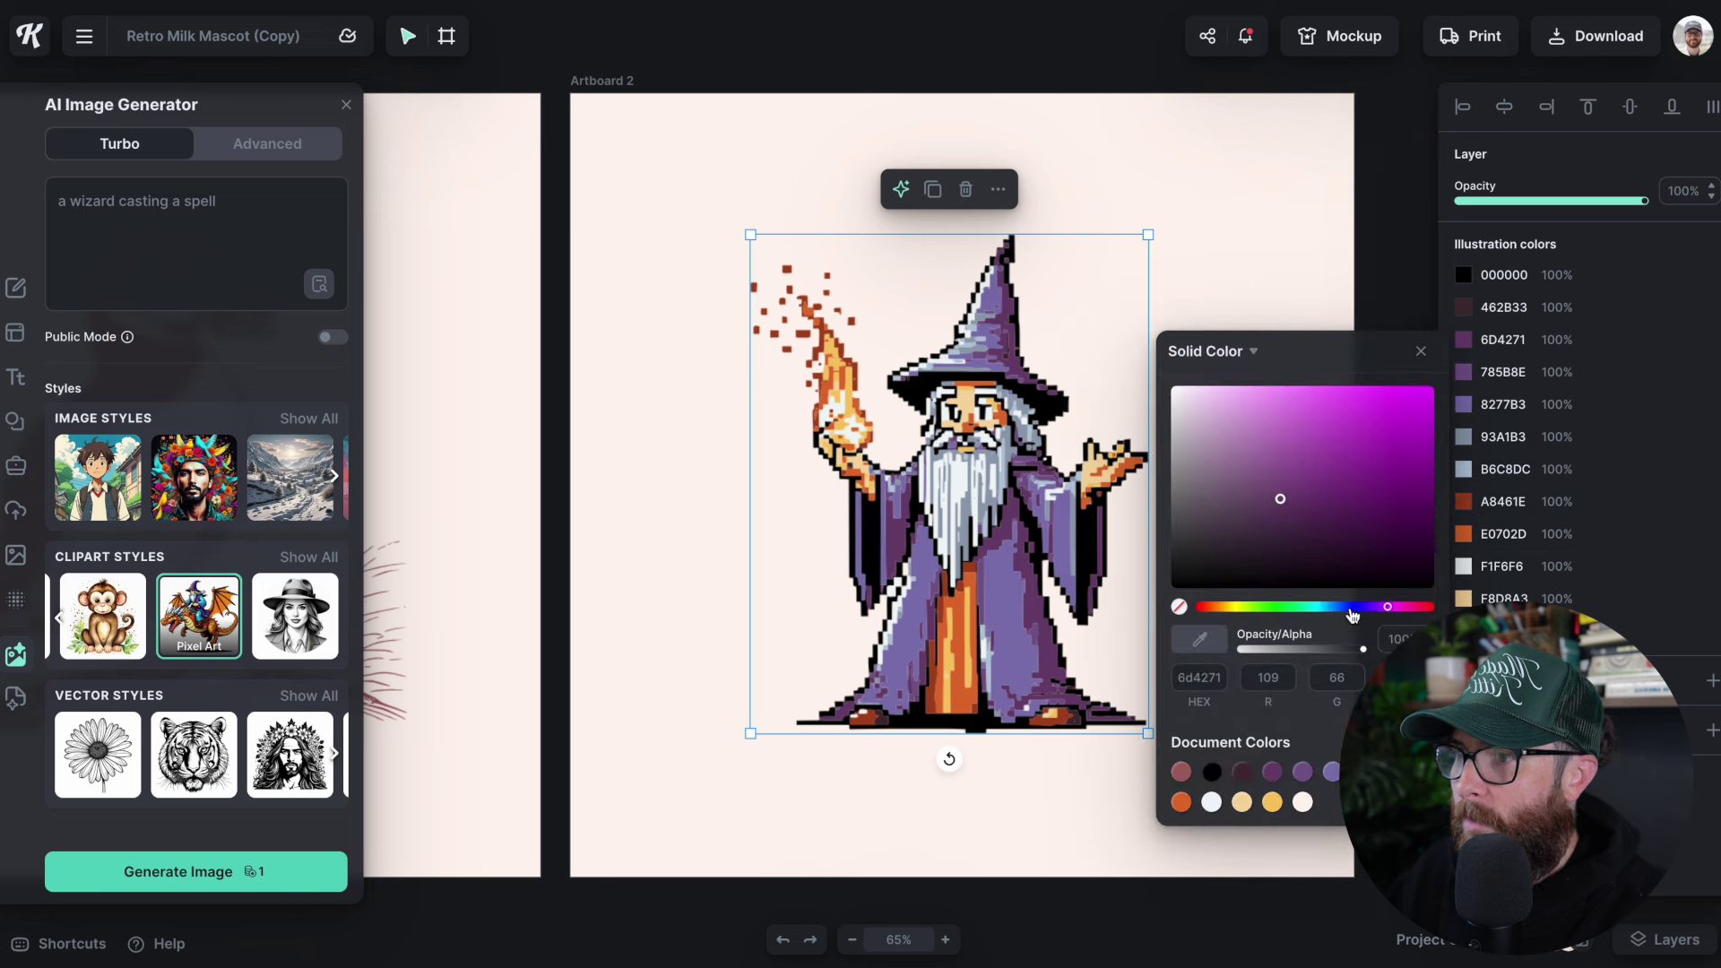
click(1343, 614)
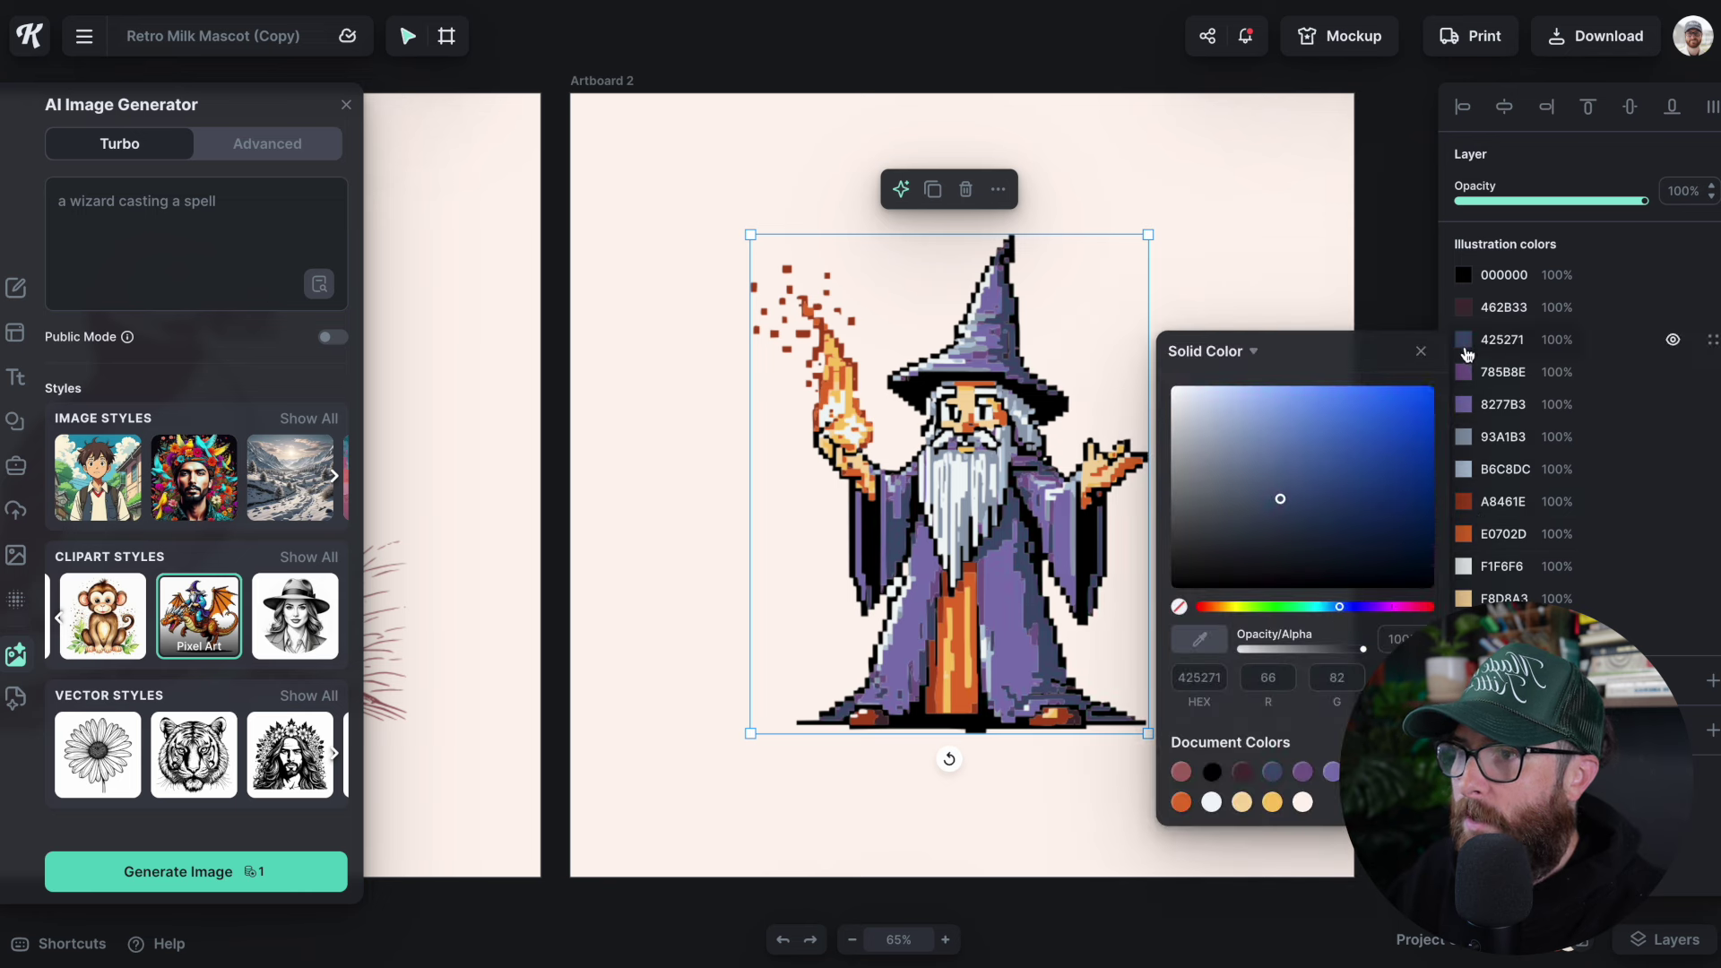
click(1468, 383)
click(1467, 379)
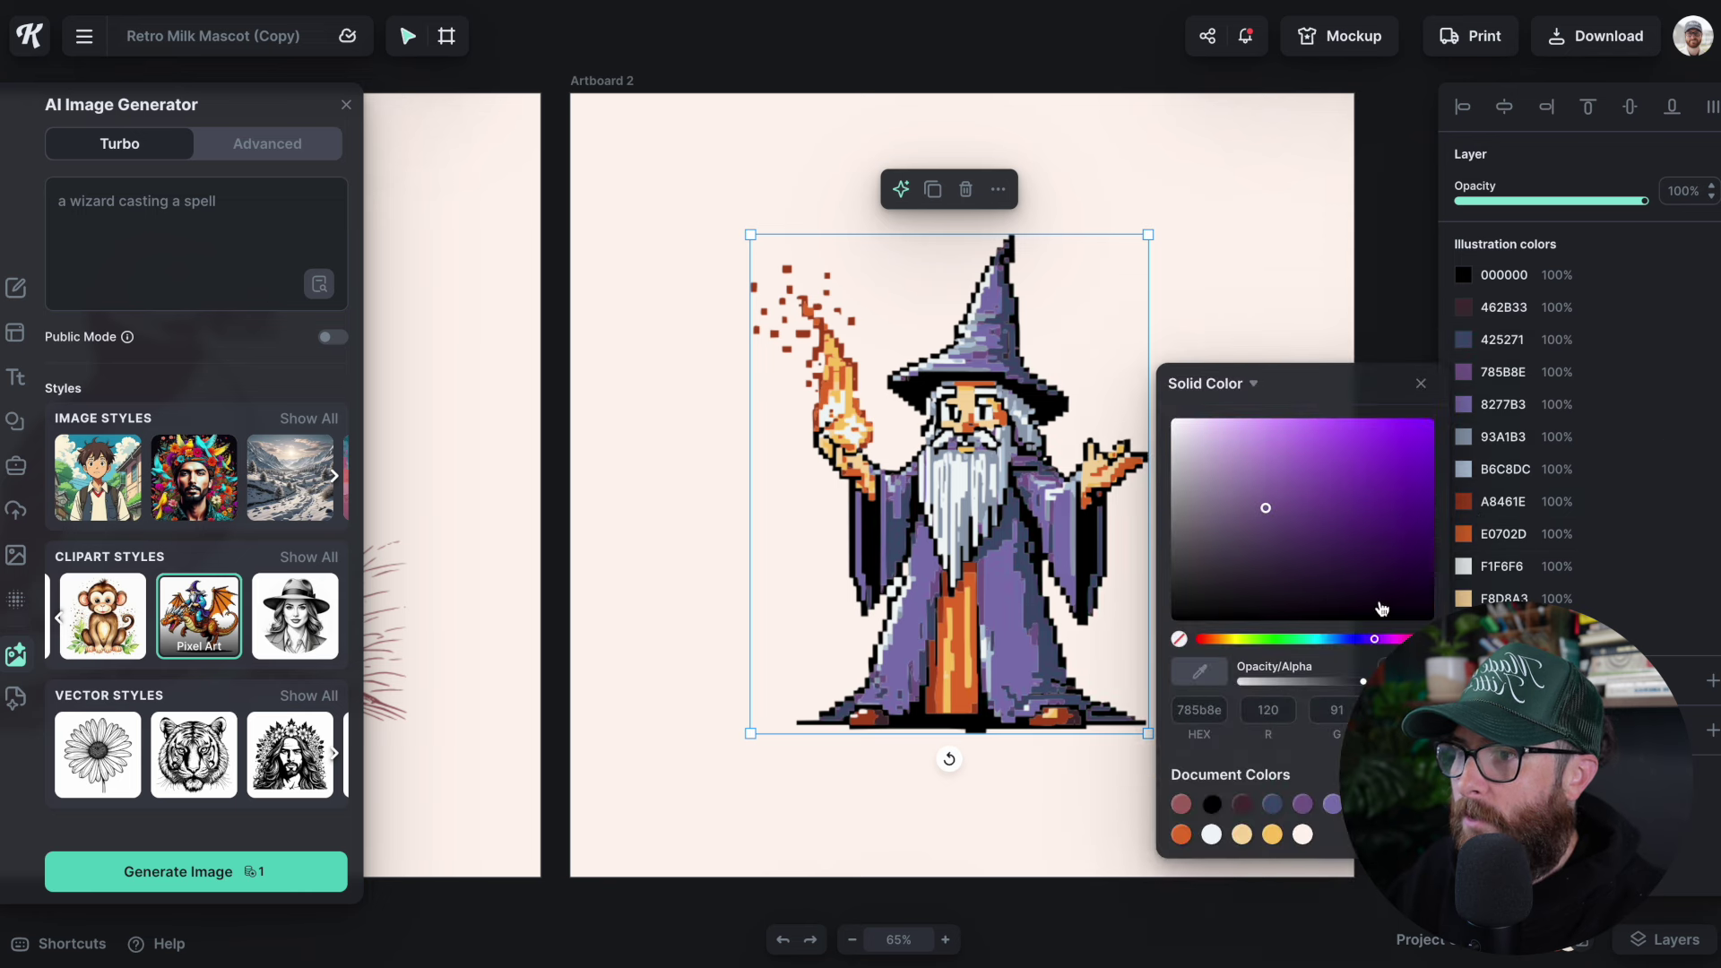
click(1338, 639)
click(1464, 404)
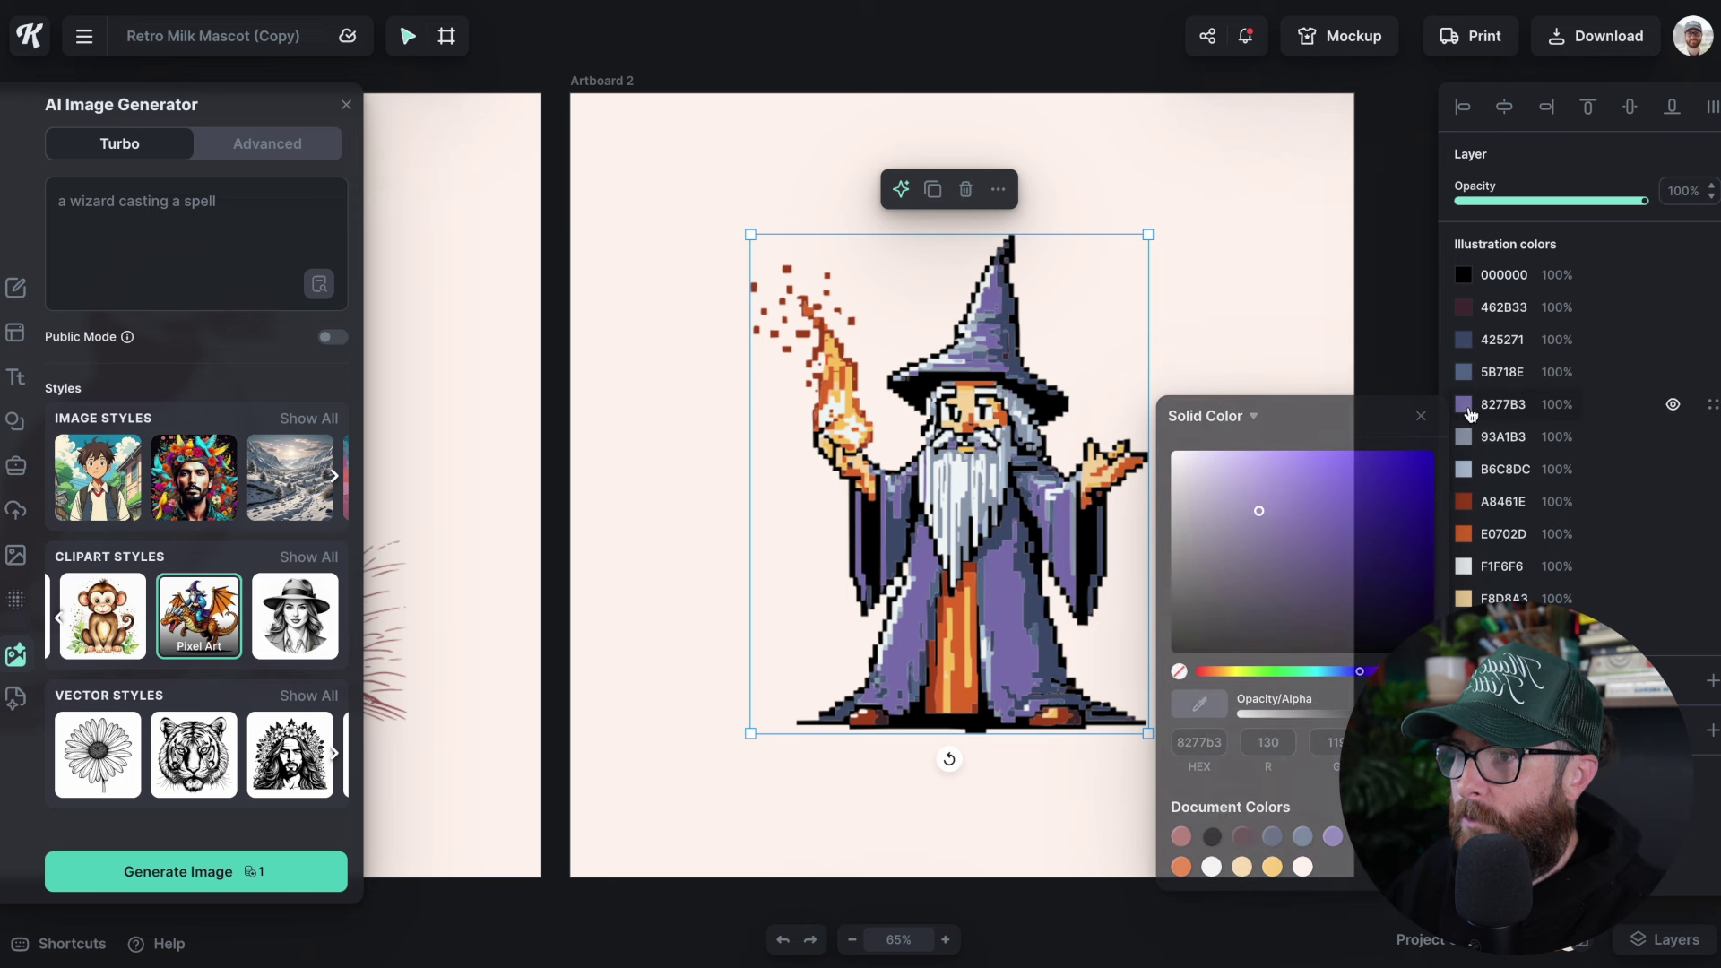
click(1324, 672)
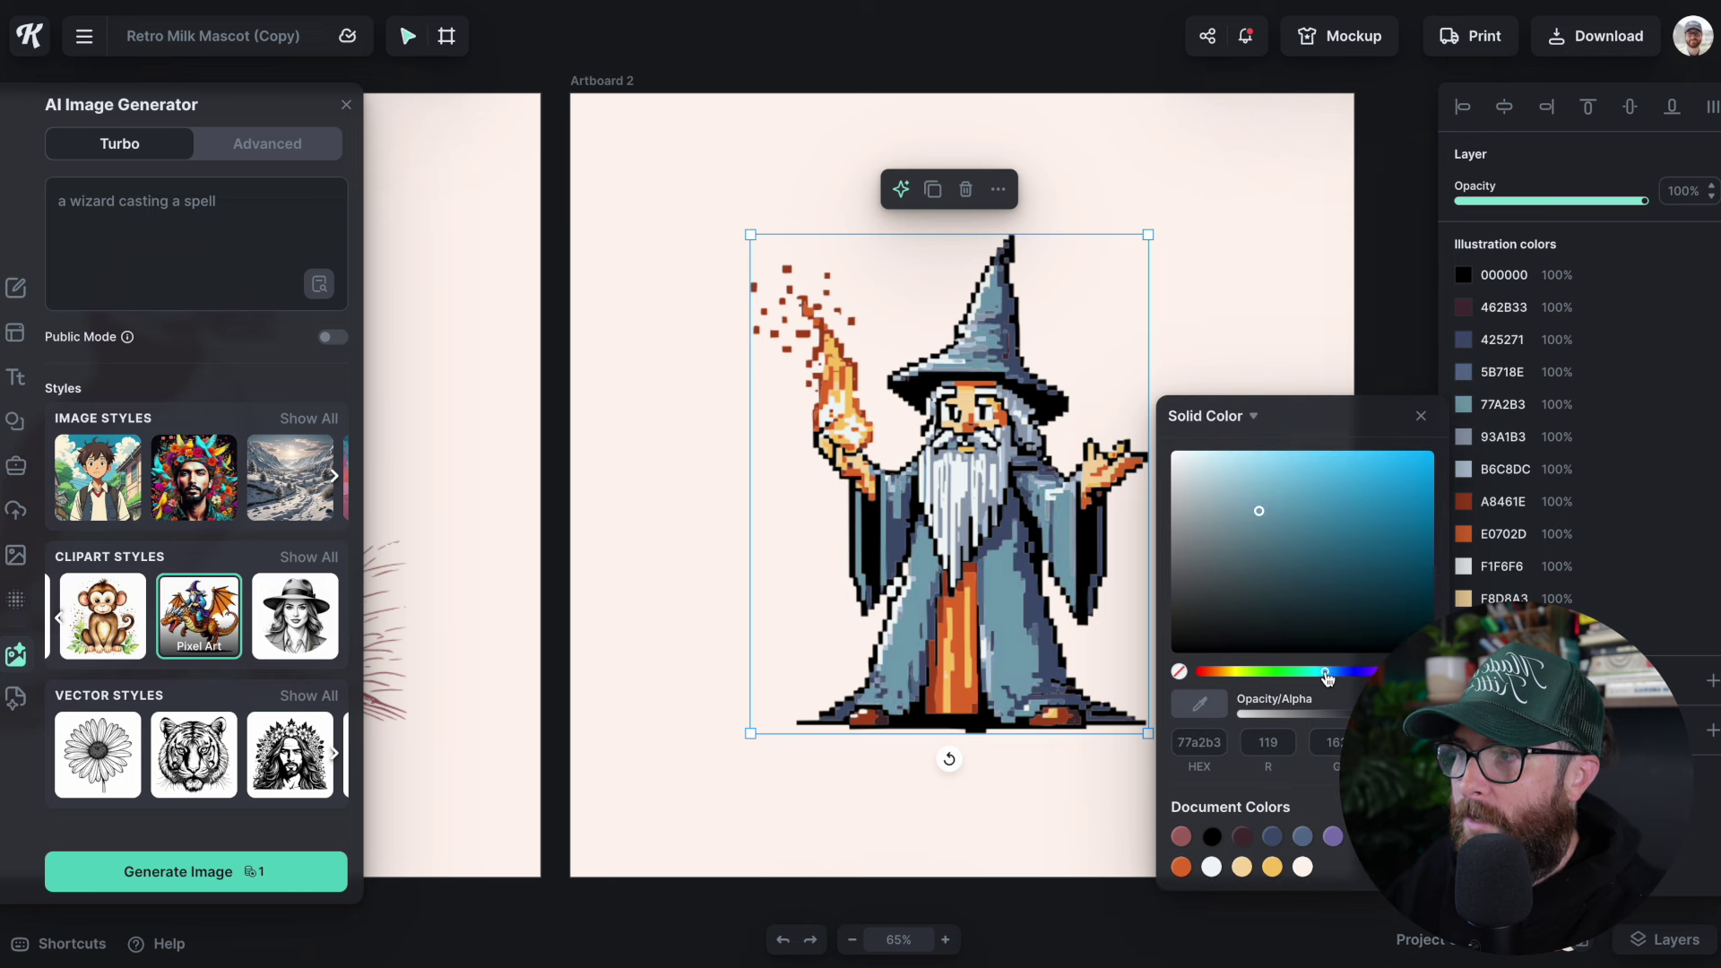
click(1470, 440)
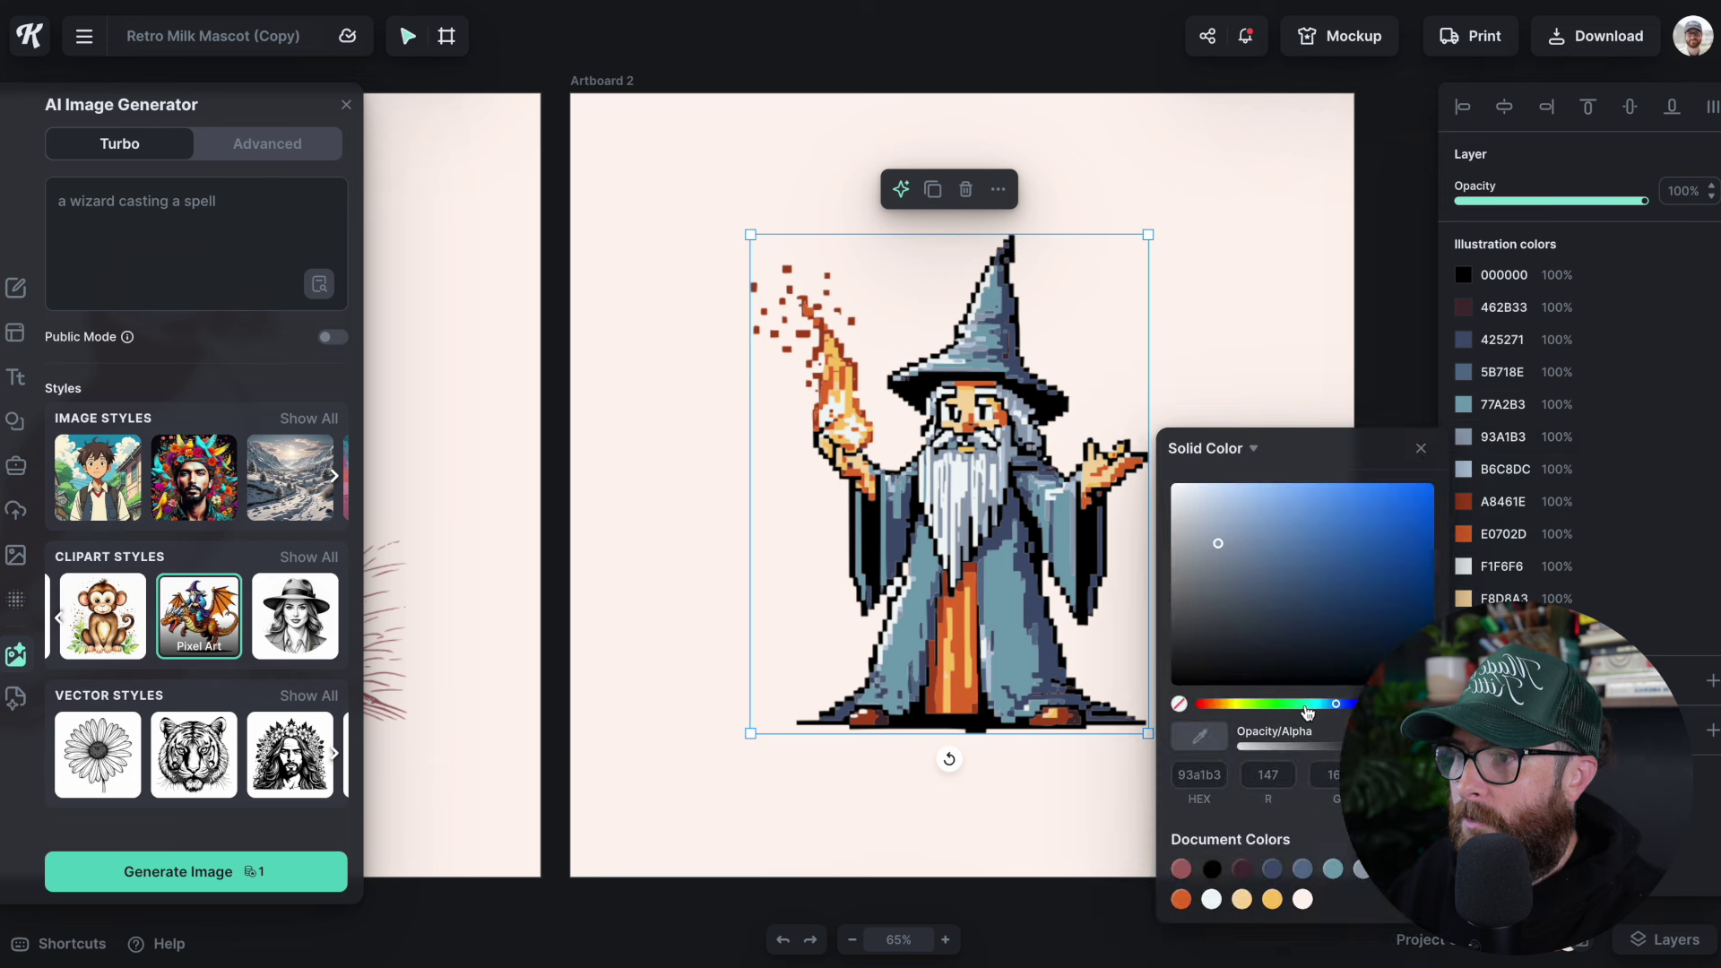
click(1306, 704)
click(1470, 468)
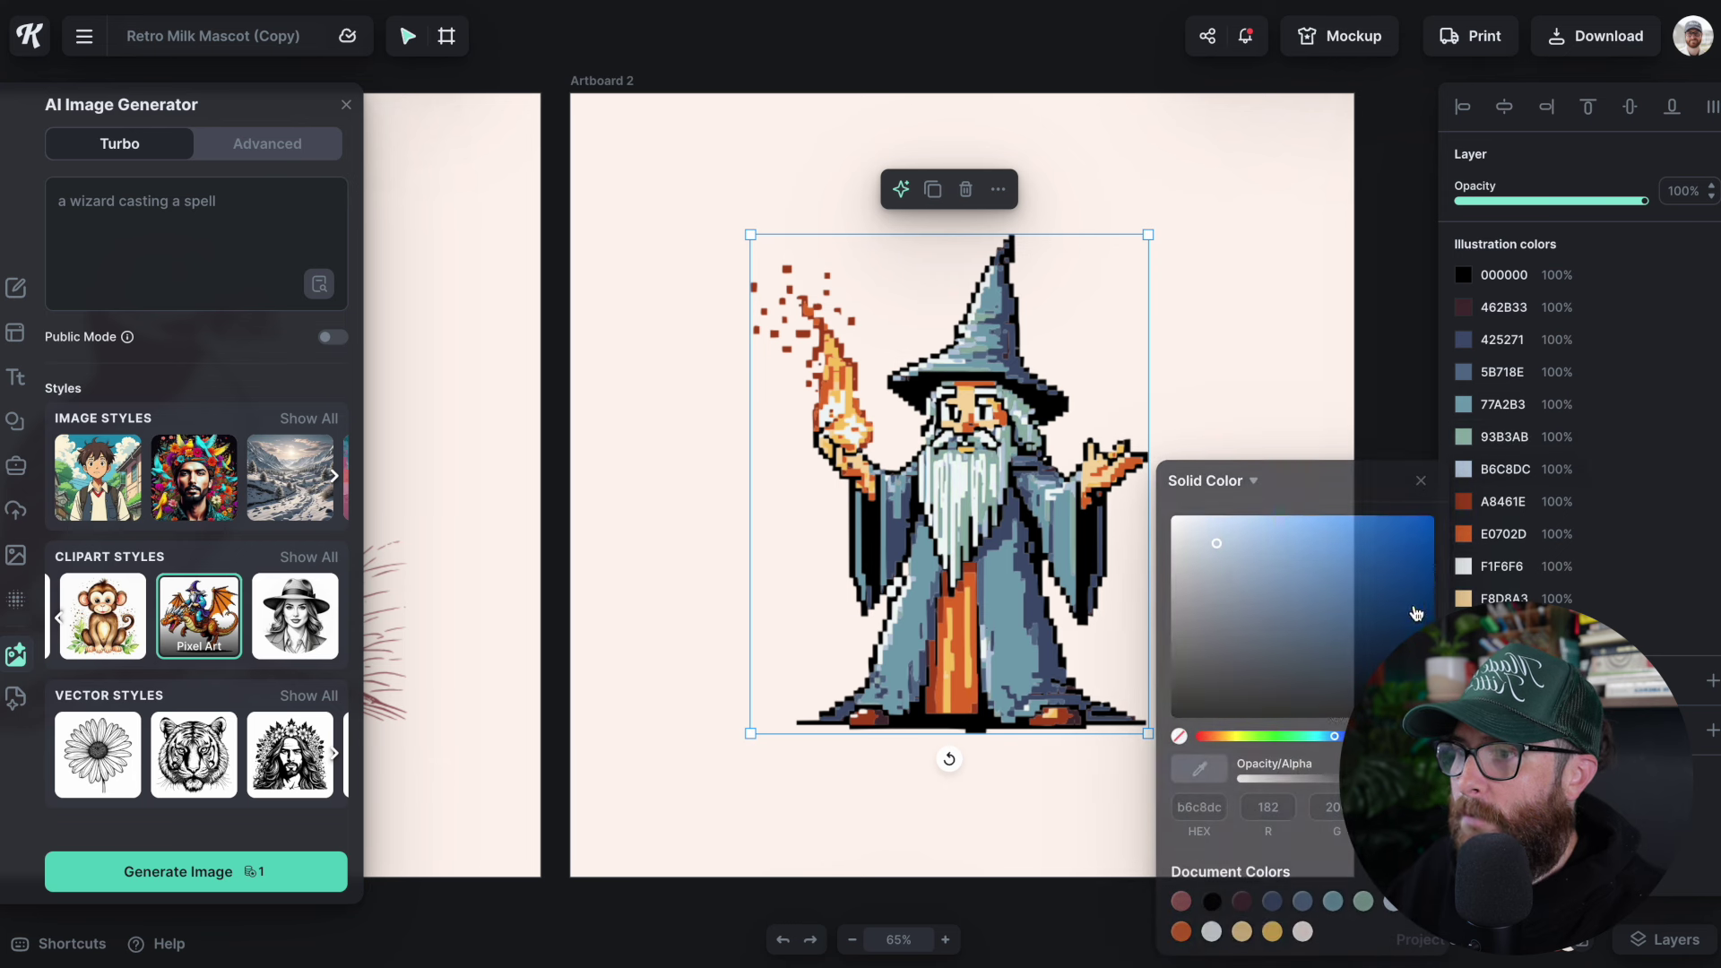
click(1311, 735)
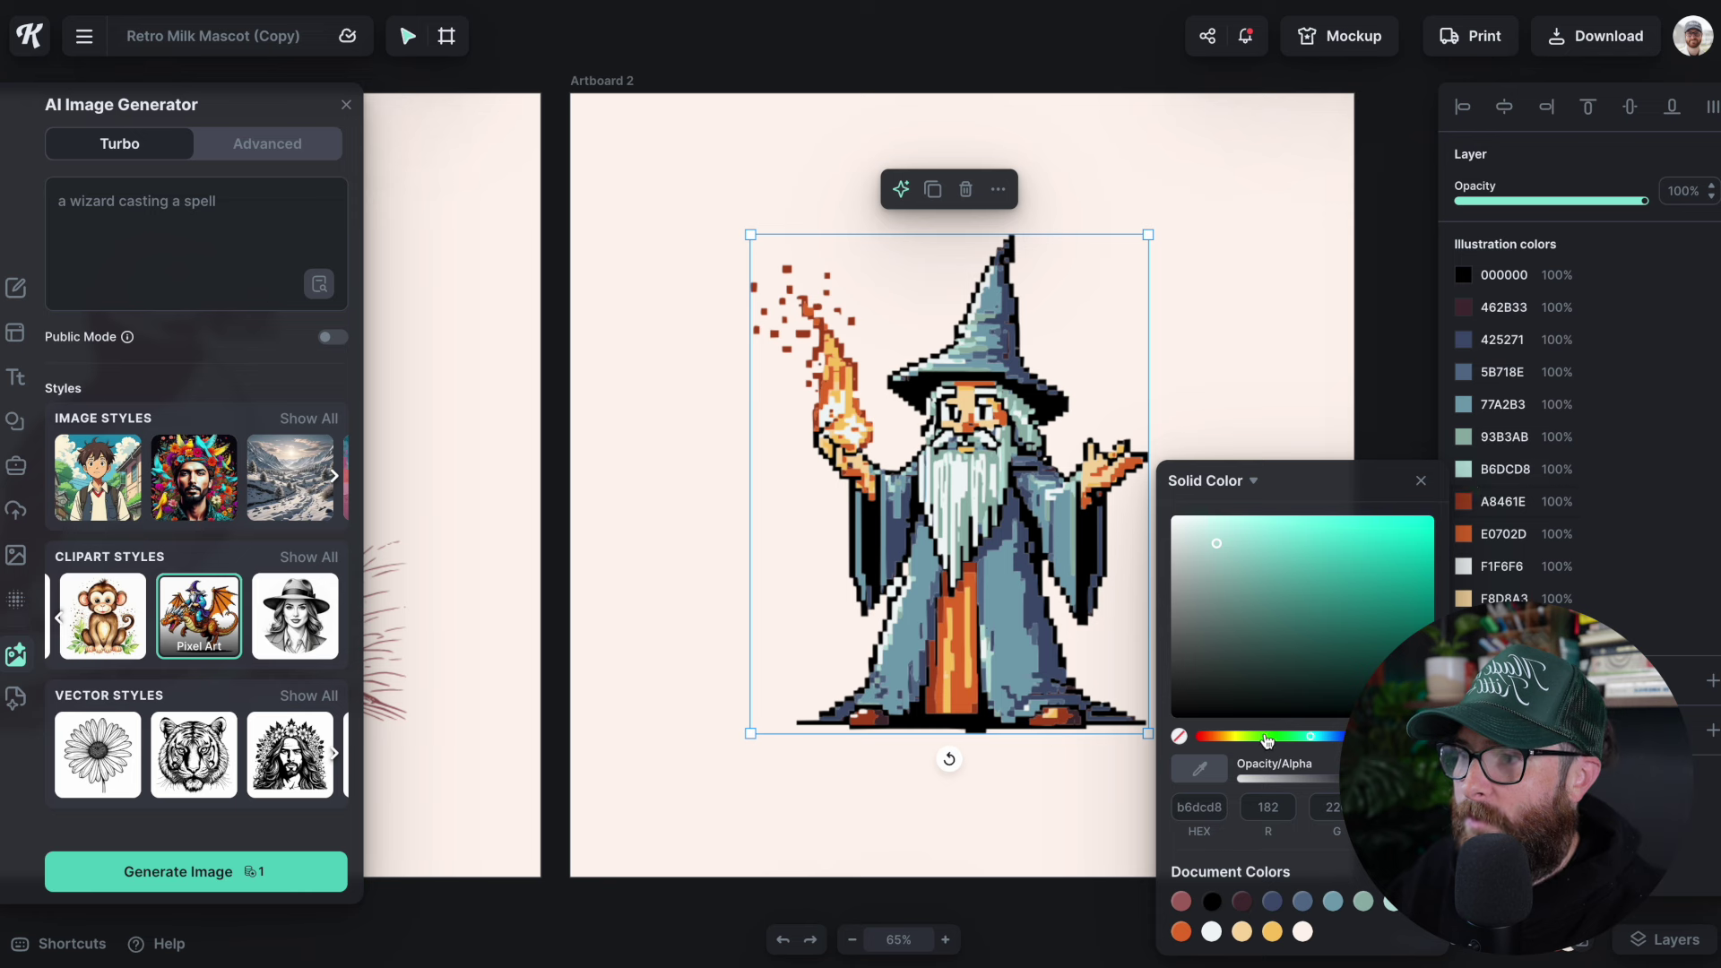
Make the beard and highlights bright cyan 00FFE4 and the robe and hat bright blue.
drag(1410, 541, 1480, 496)
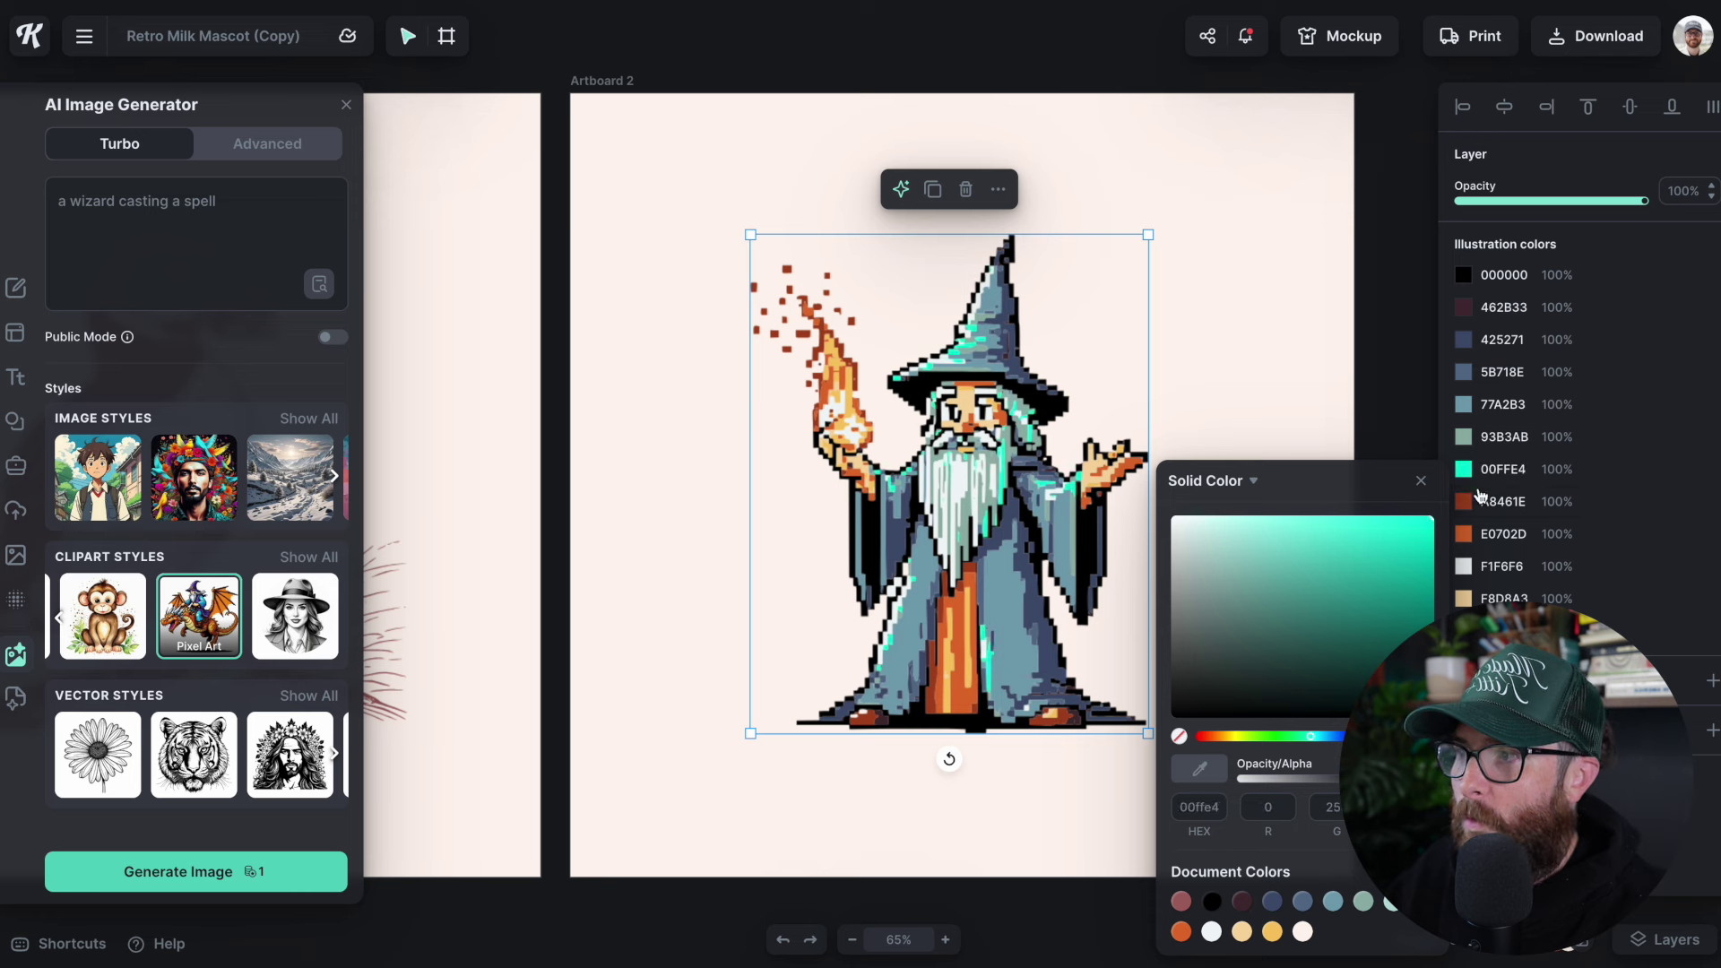
click(1464, 436)
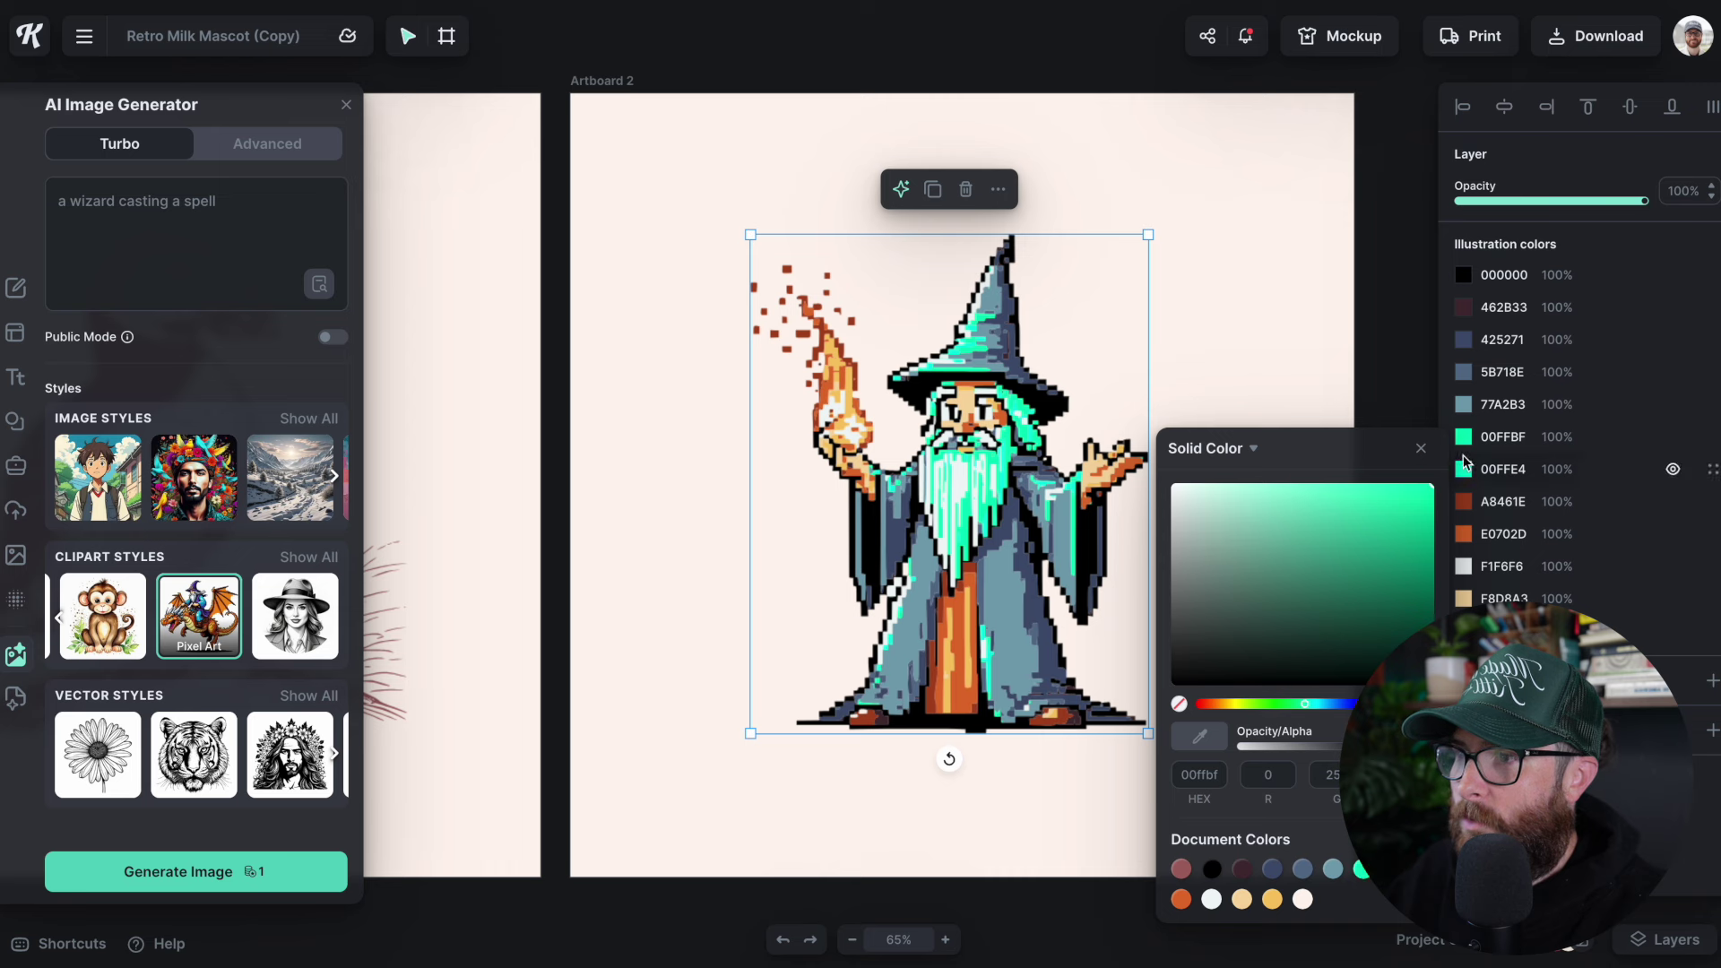
click(1464, 405)
drag(1402, 538, 1475, 488)
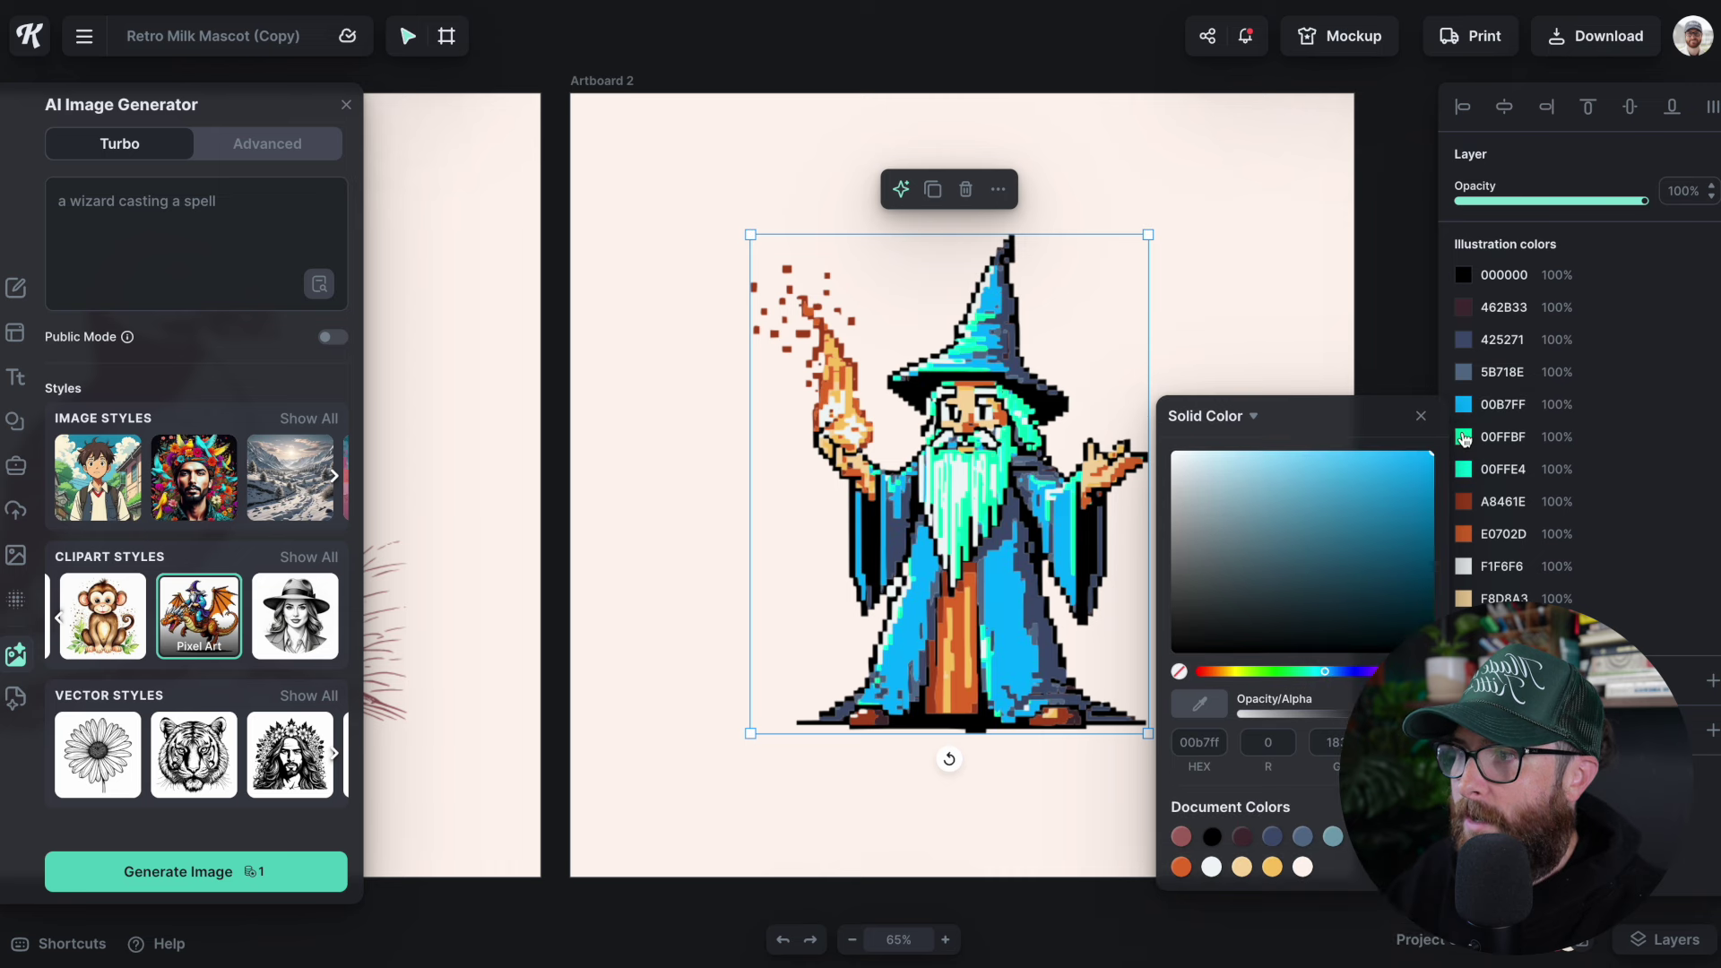
click(1464, 372)
click(1319, 349)
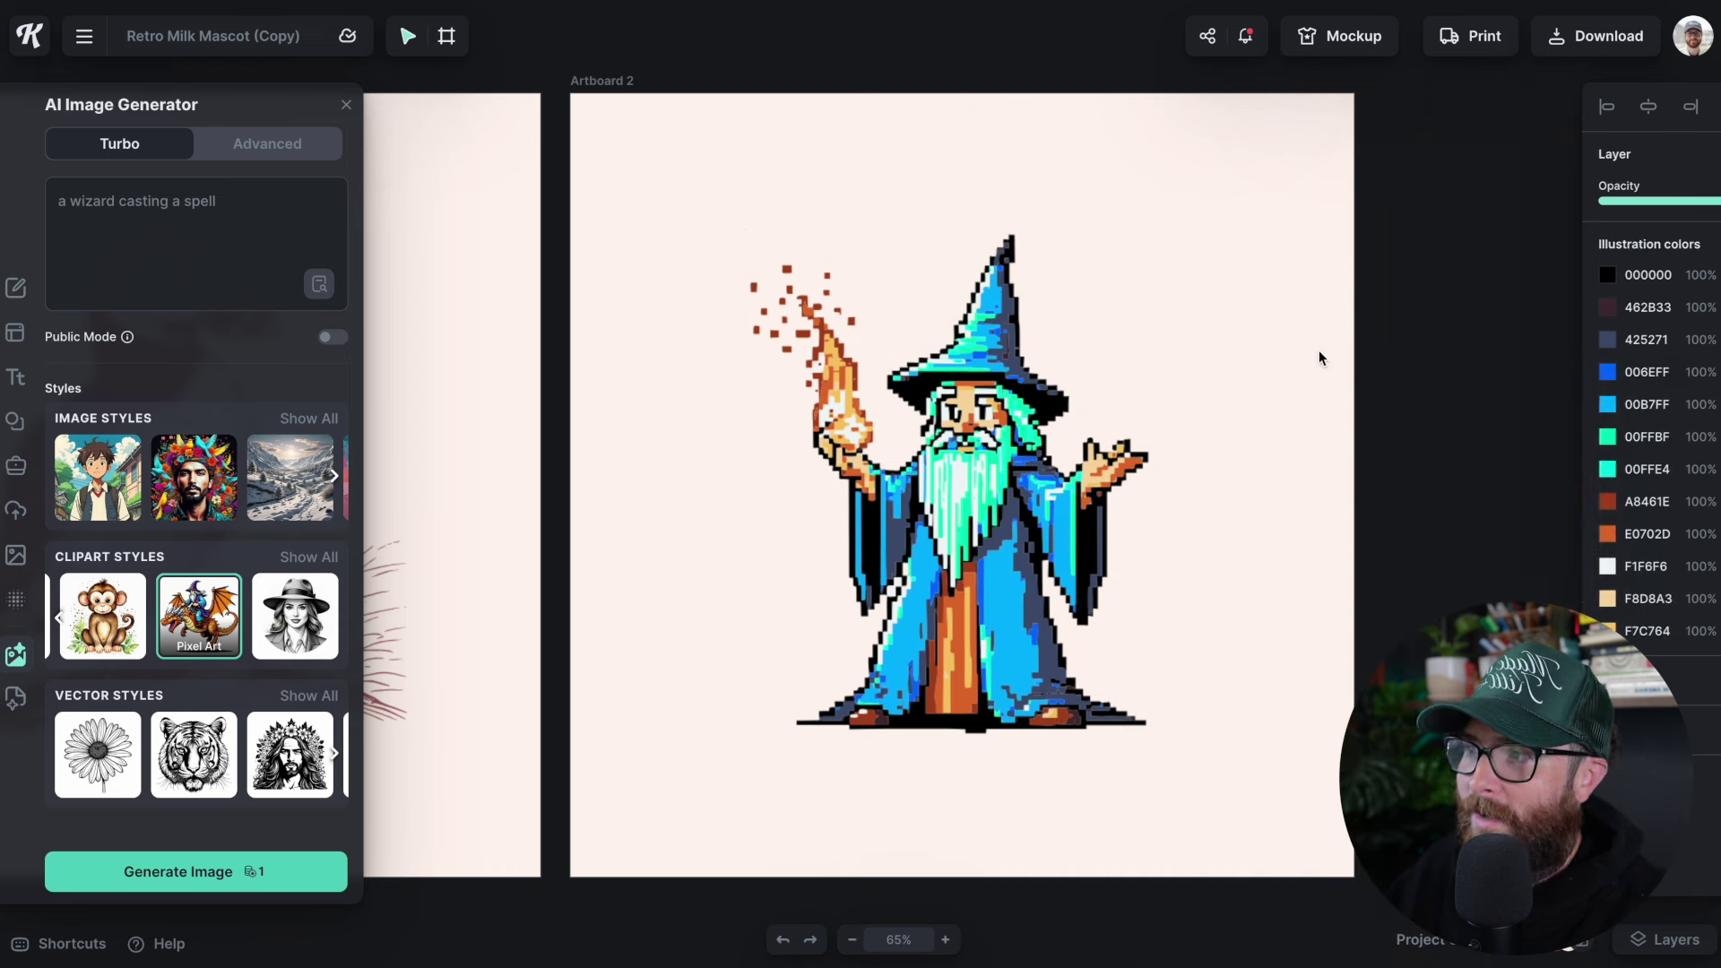
Add Artboard 3 and enter the prompt 'a portrait of a mainecoon cat' with Photography style.
drag(607, 86, 1388, 141)
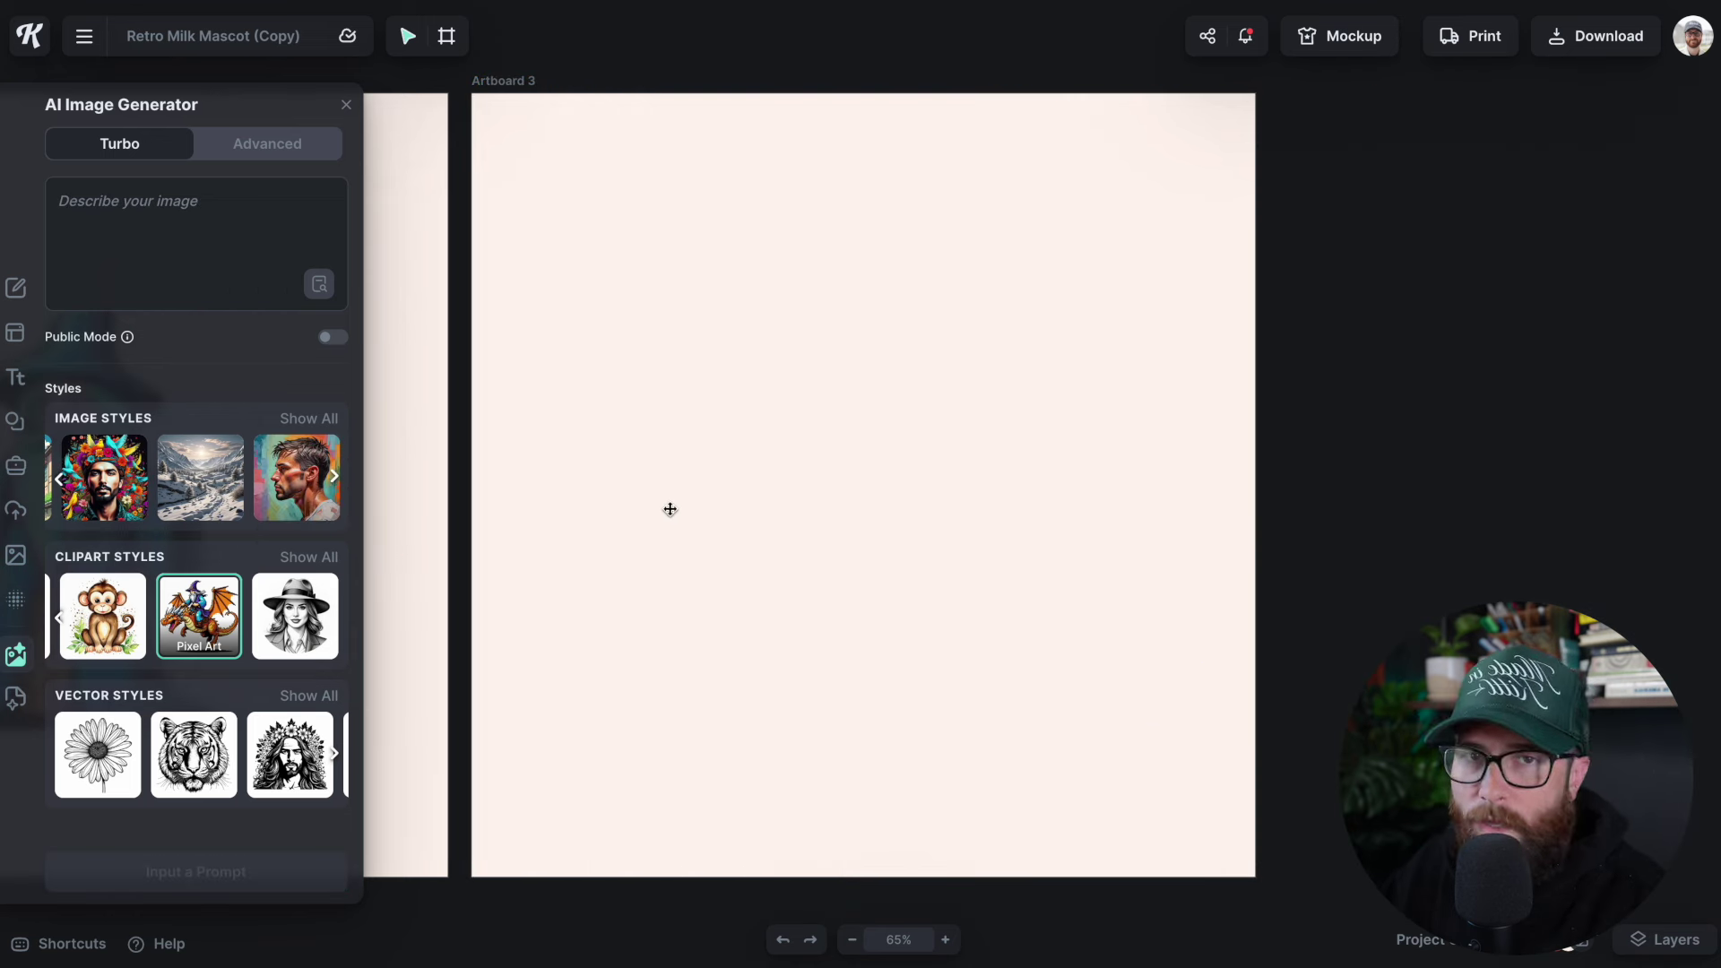
click(192, 213)
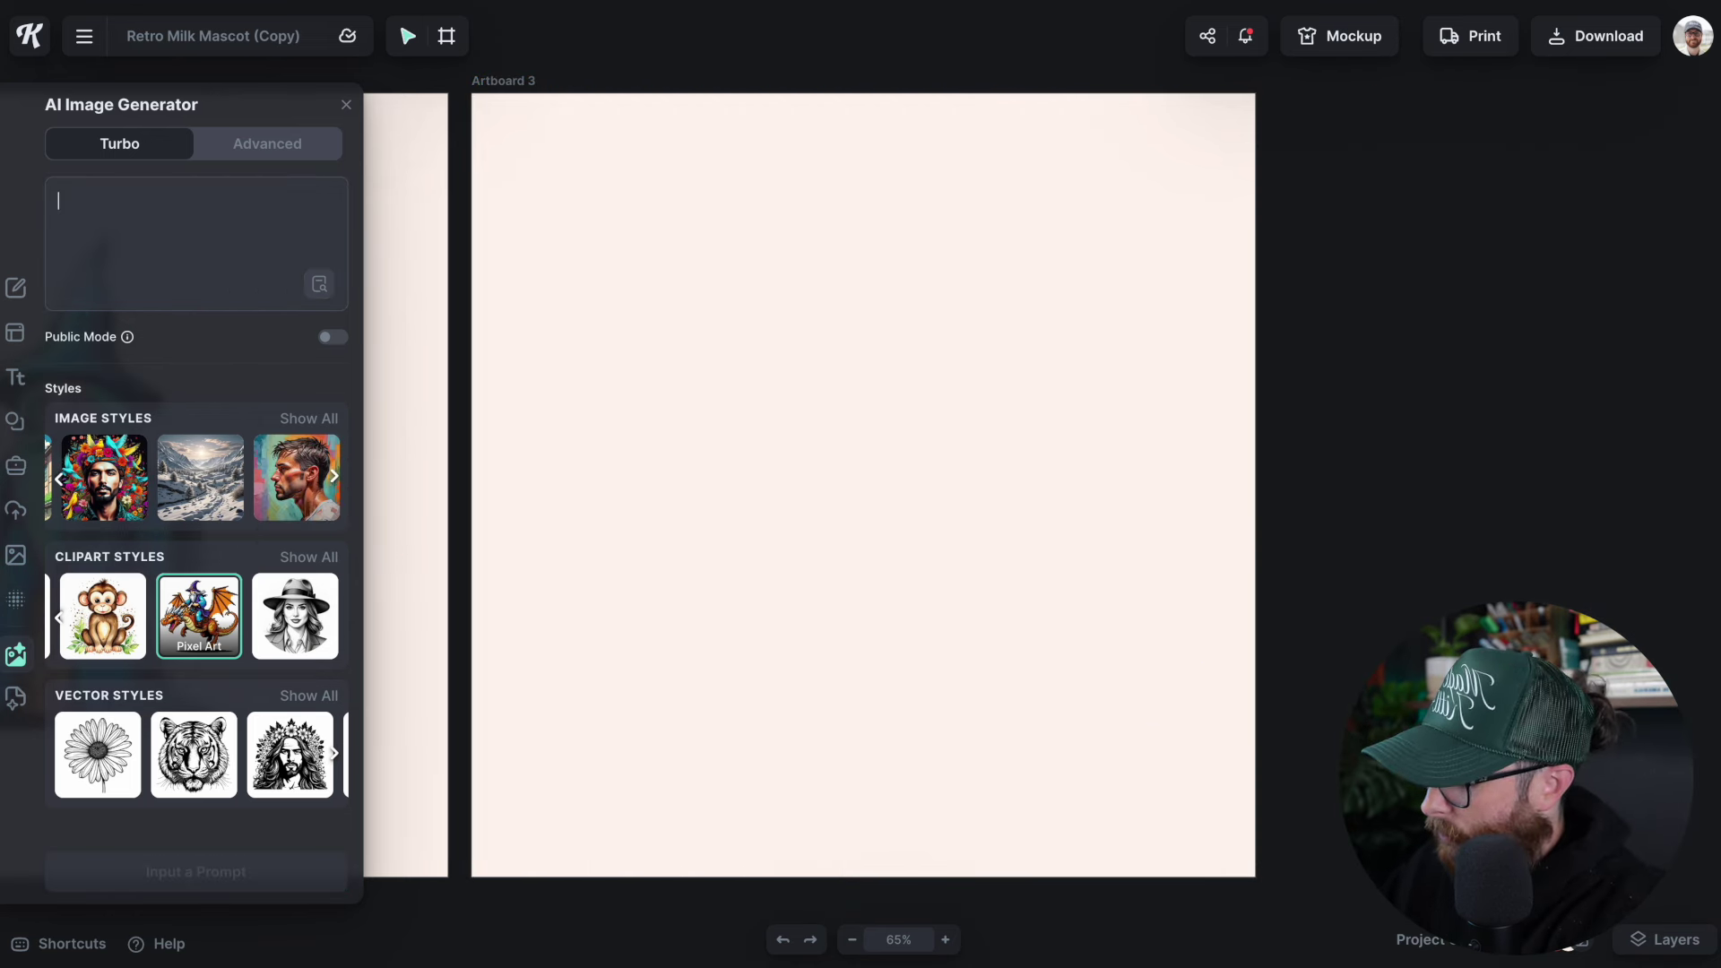
text(a mainecoon cat)
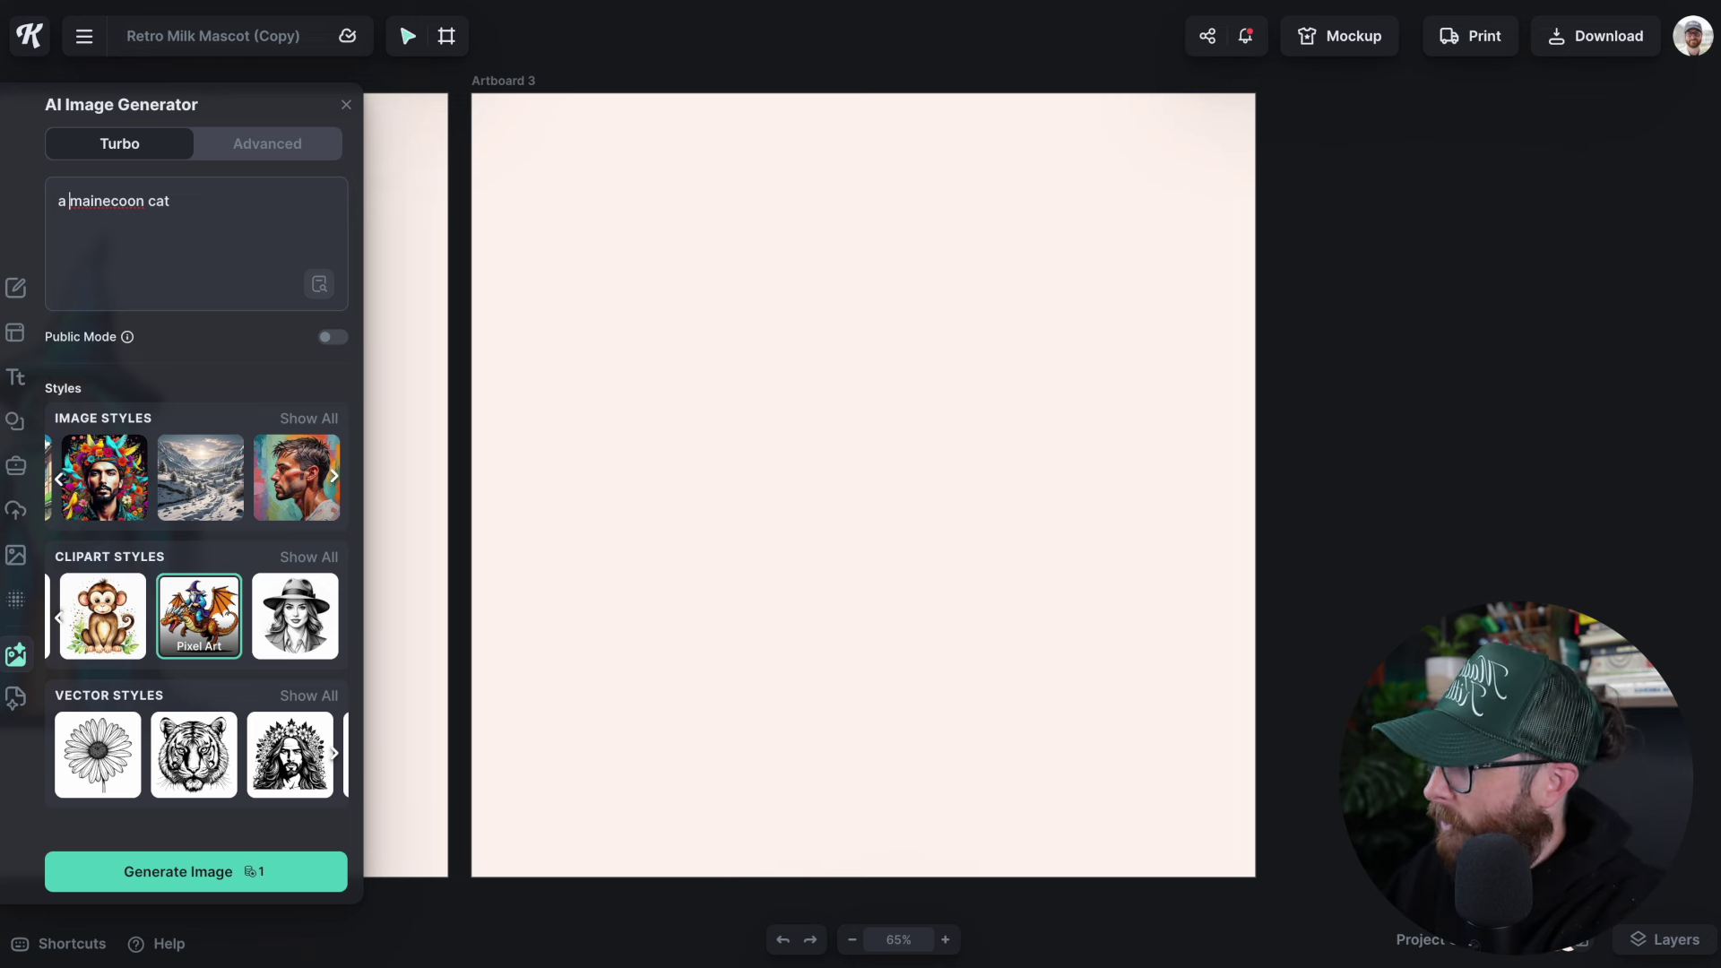
text(port)
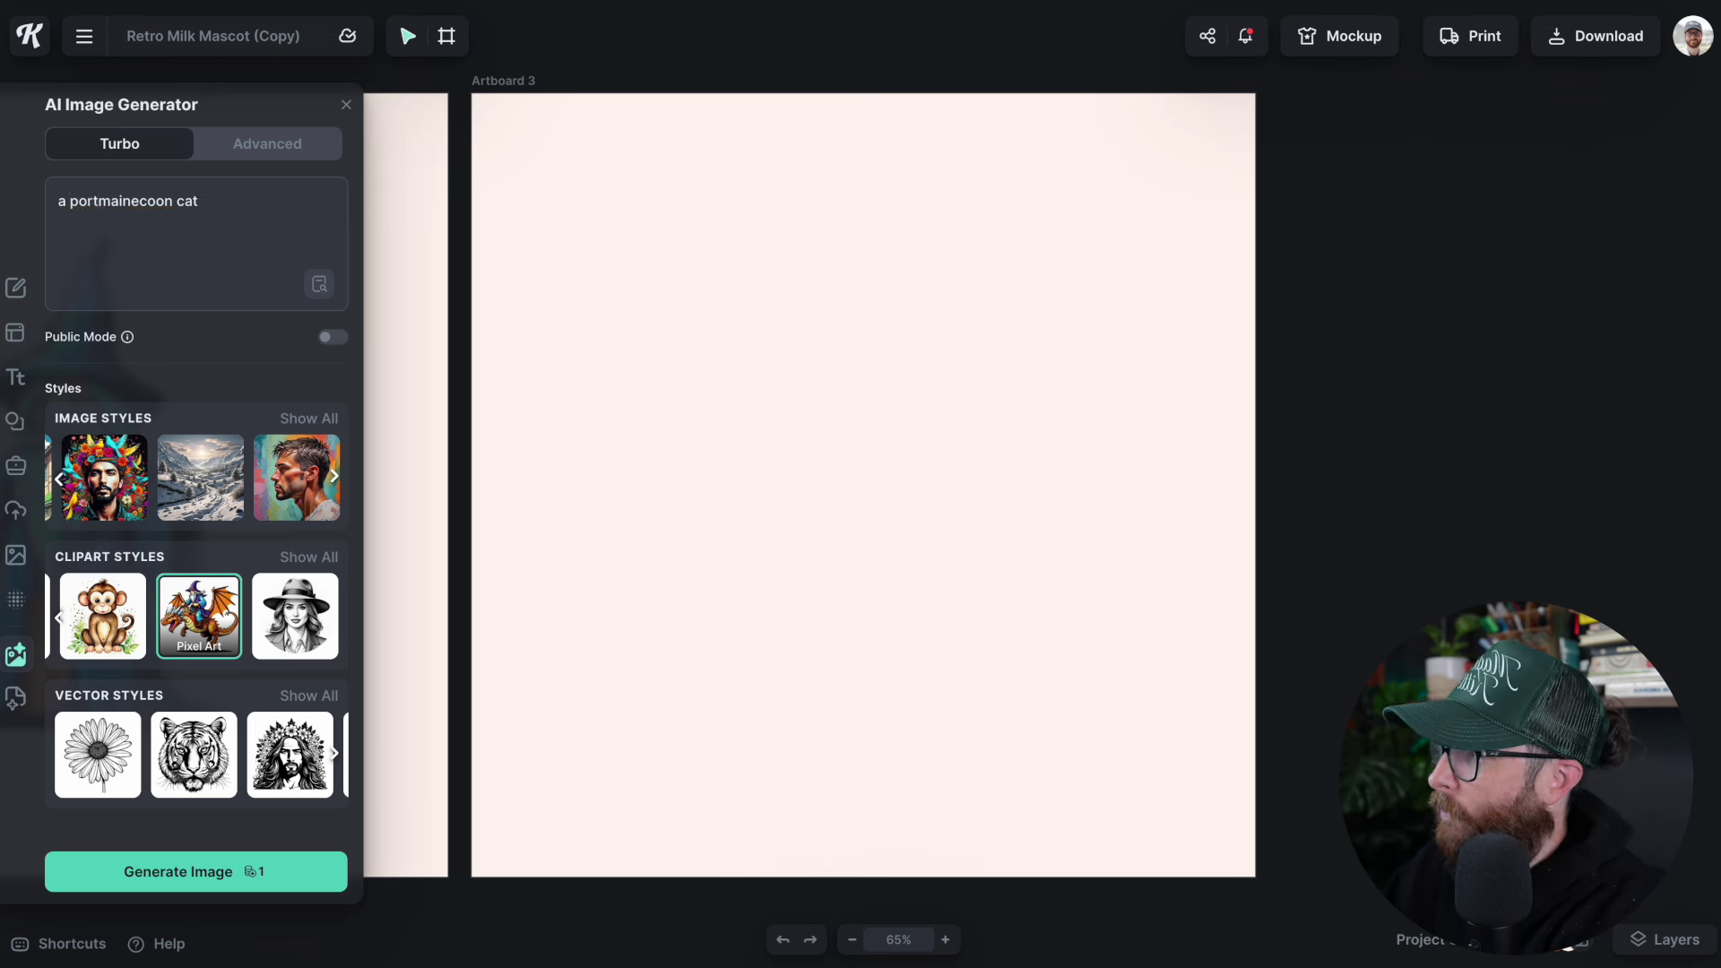
text(rait of a)
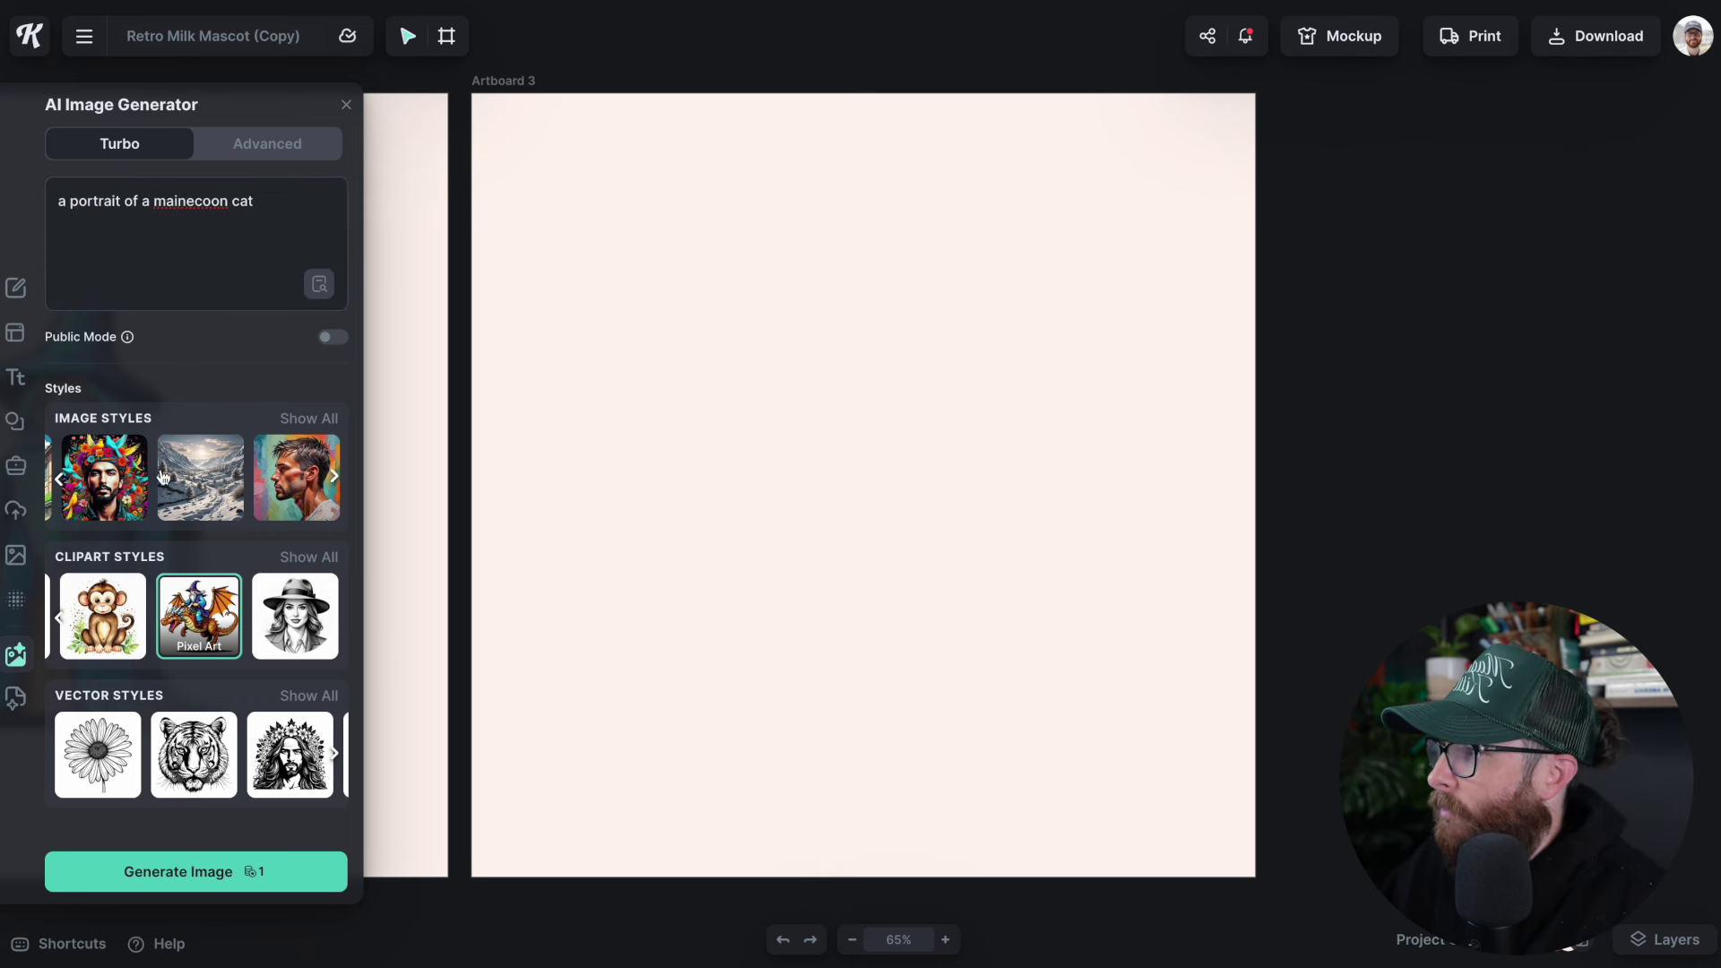
click(197, 462)
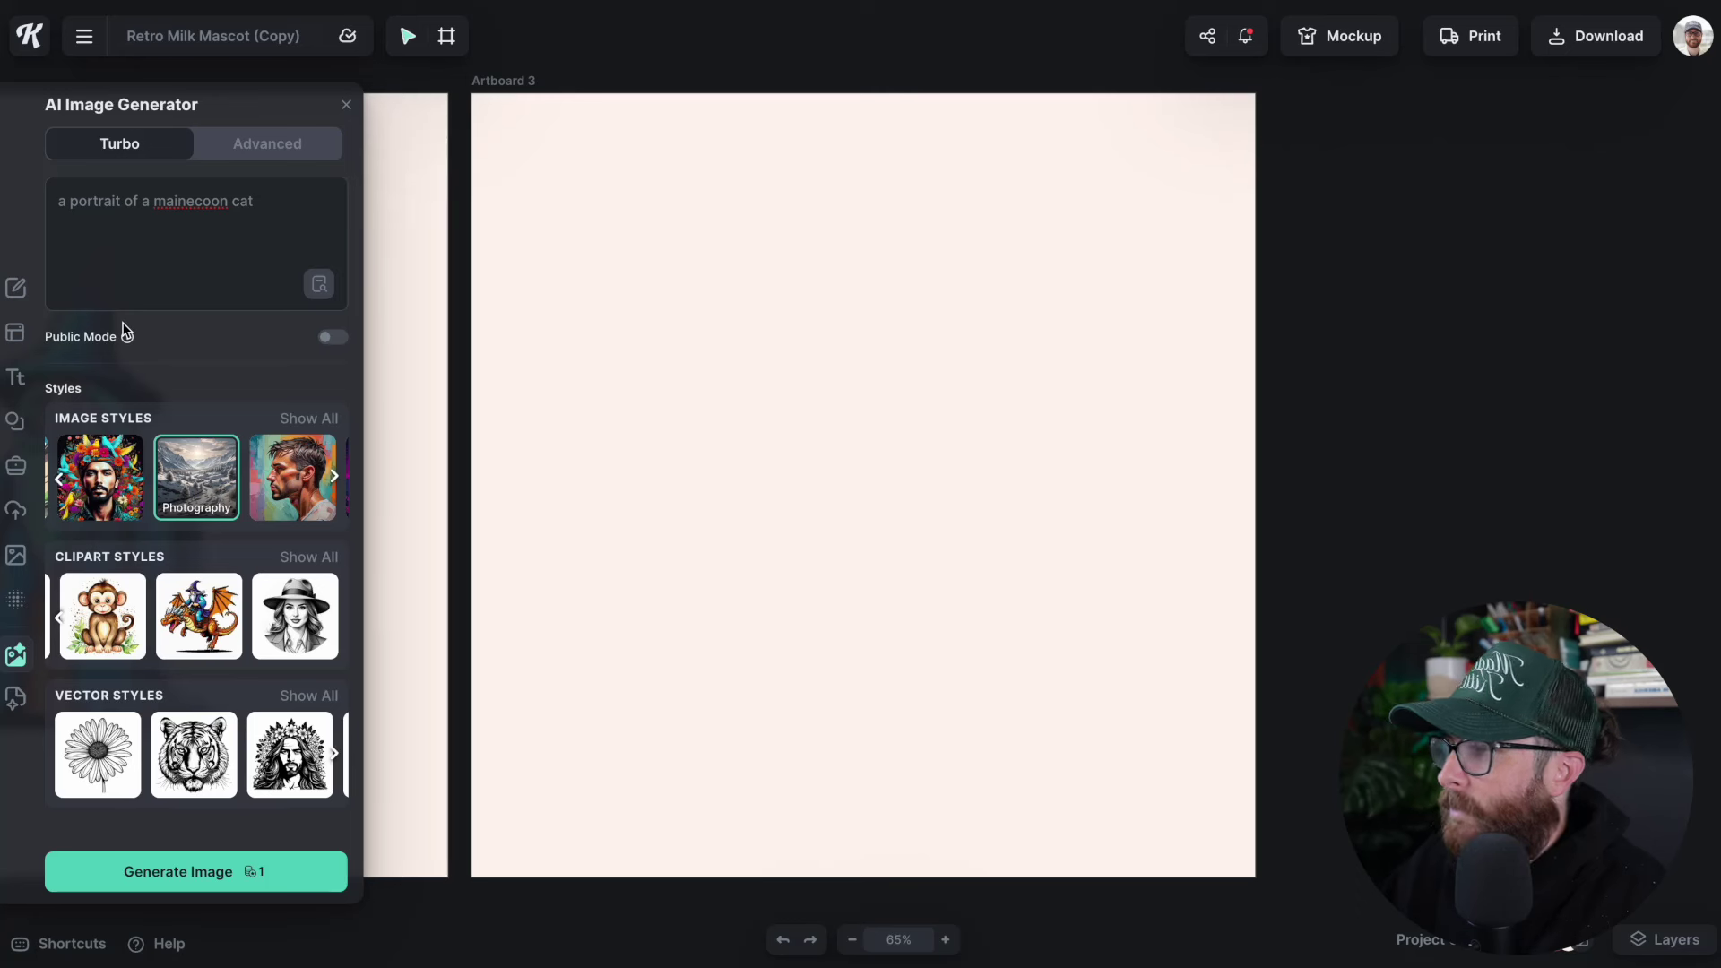
Generate the Maine Coon portrait, enlarge it to fill Artboard 3, and zoom the canvas out.
click(176, 888)
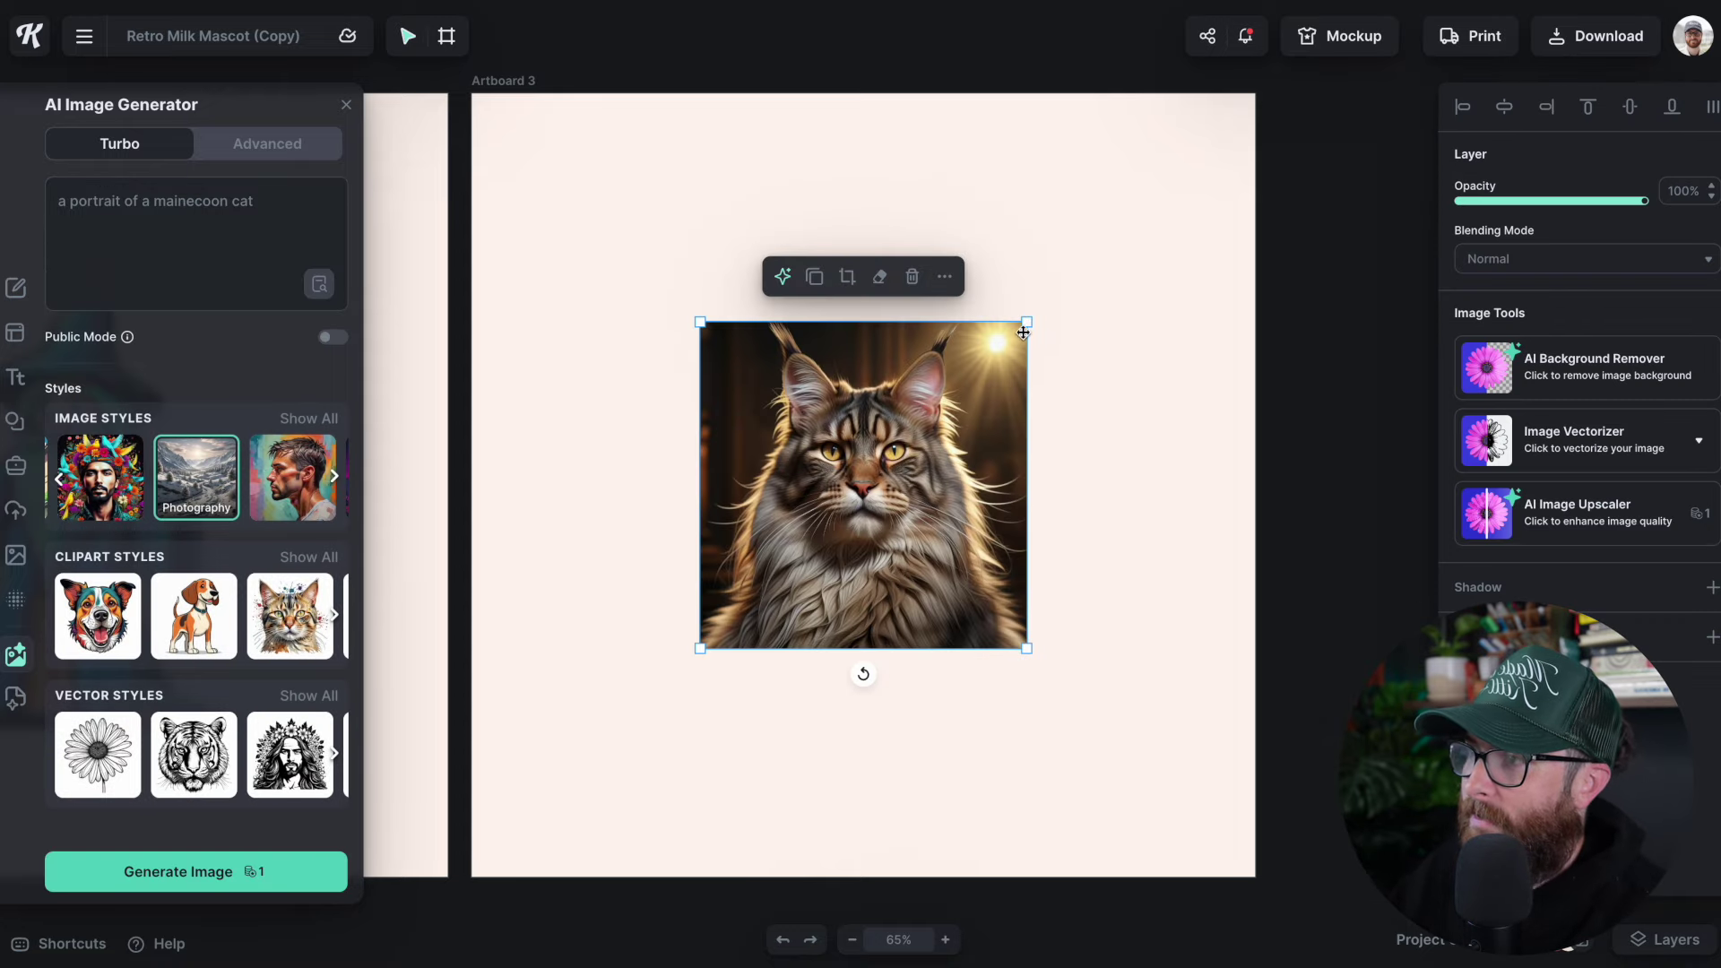
drag(1028, 320, 1185, 164)
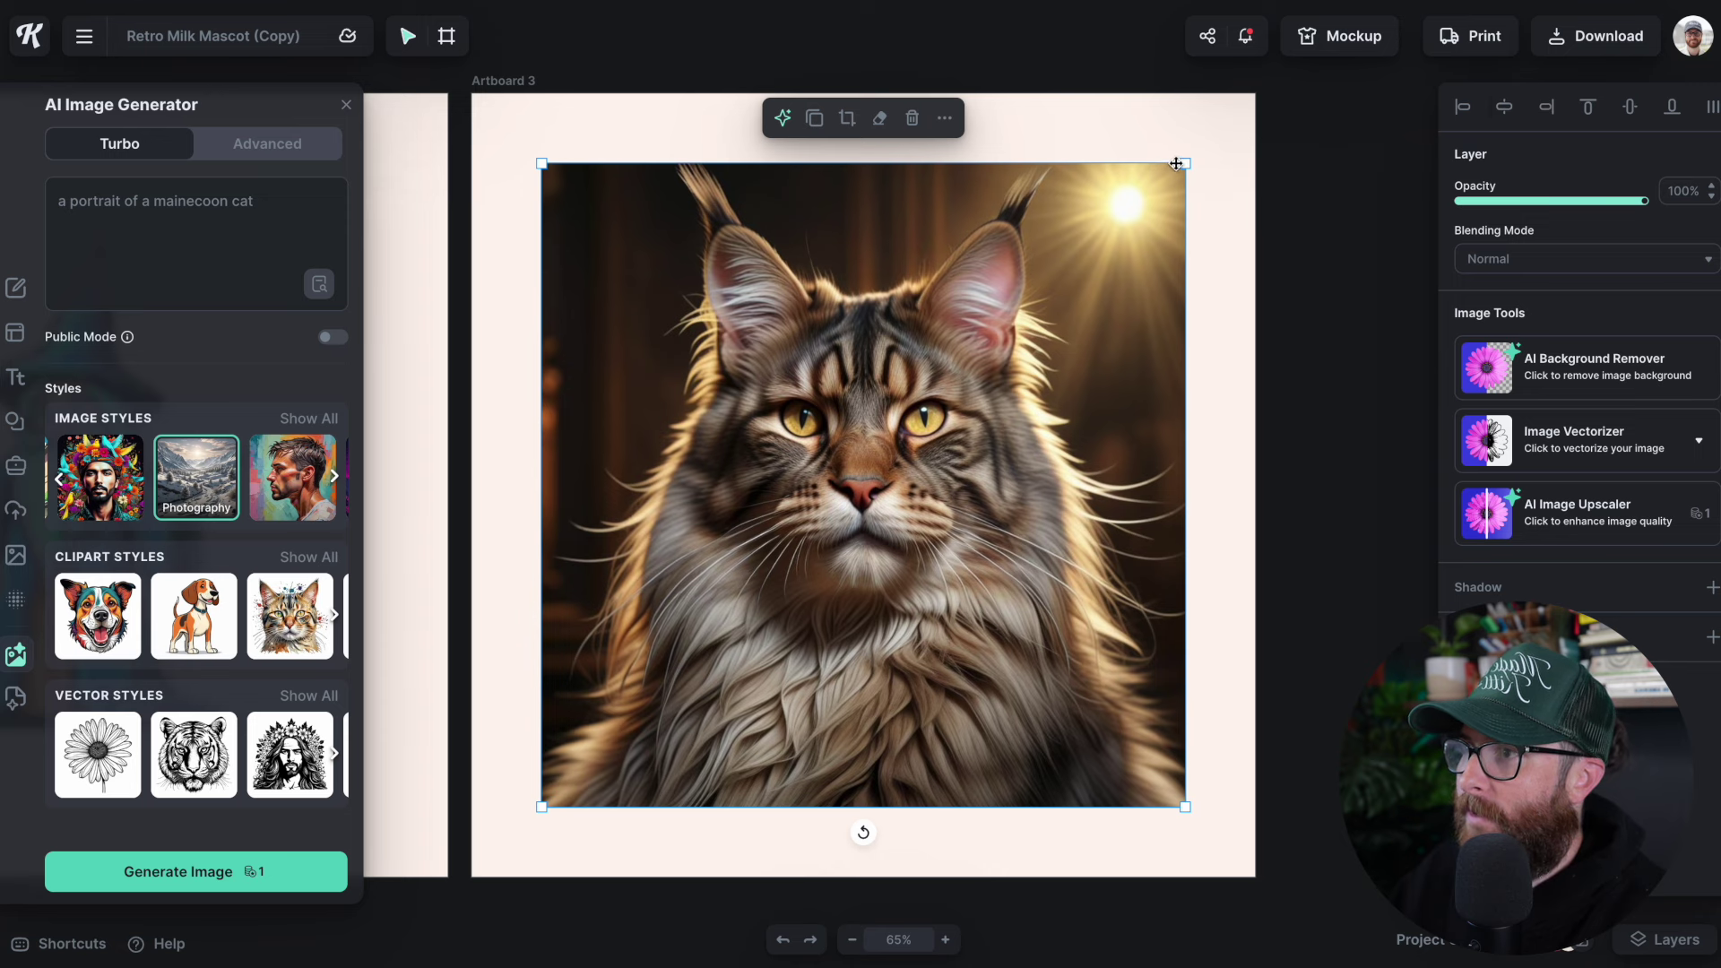
drag(1185, 164, 1266, 106)
key(ctrl+minus)
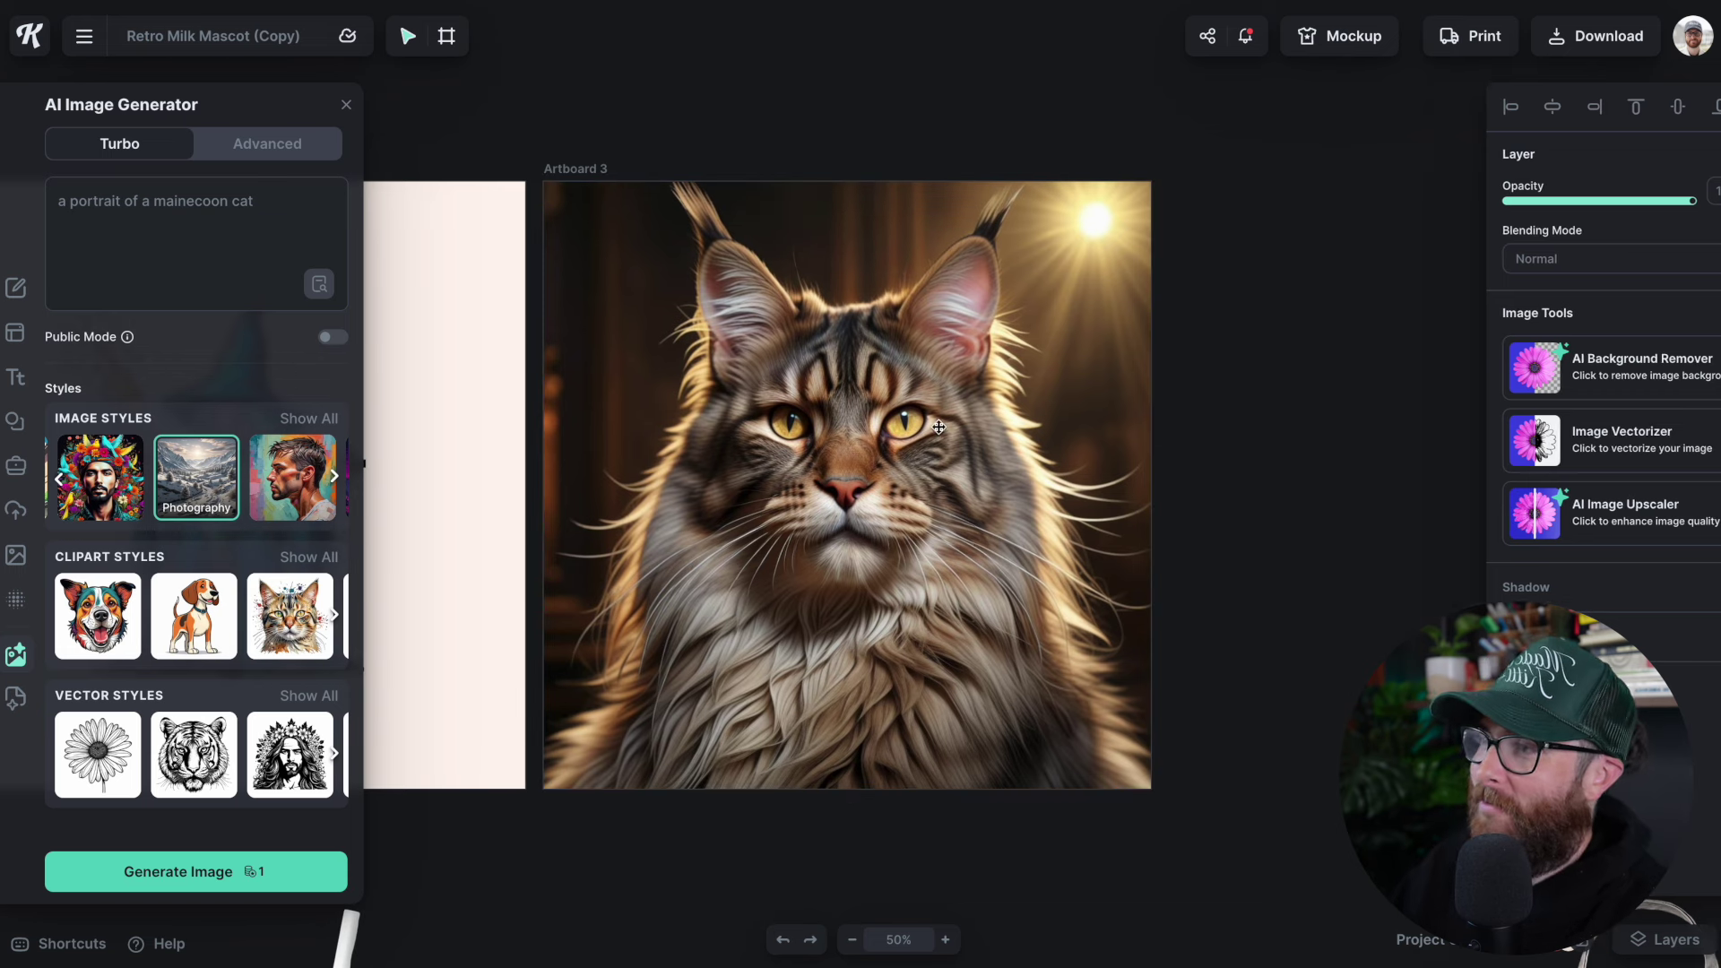
click(591, 171)
Duplicate Artboard 3 as Artboard 4 and delete the copied cat portrait from it.
key(ctrl+d)
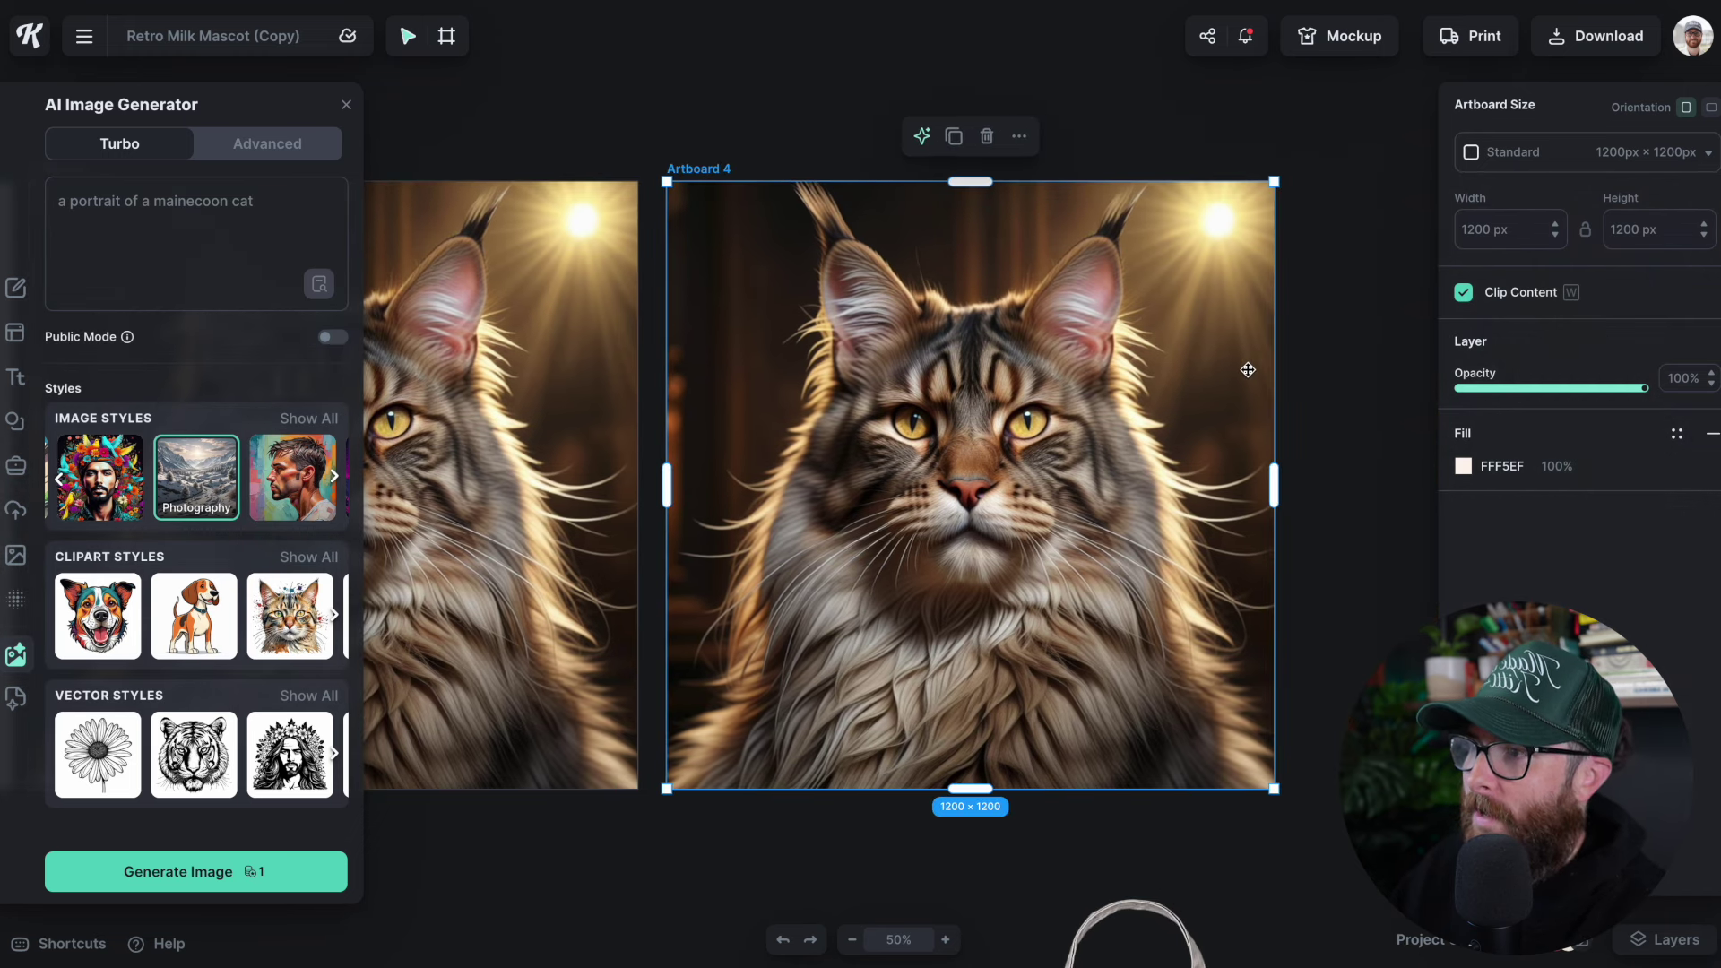
click(1304, 421)
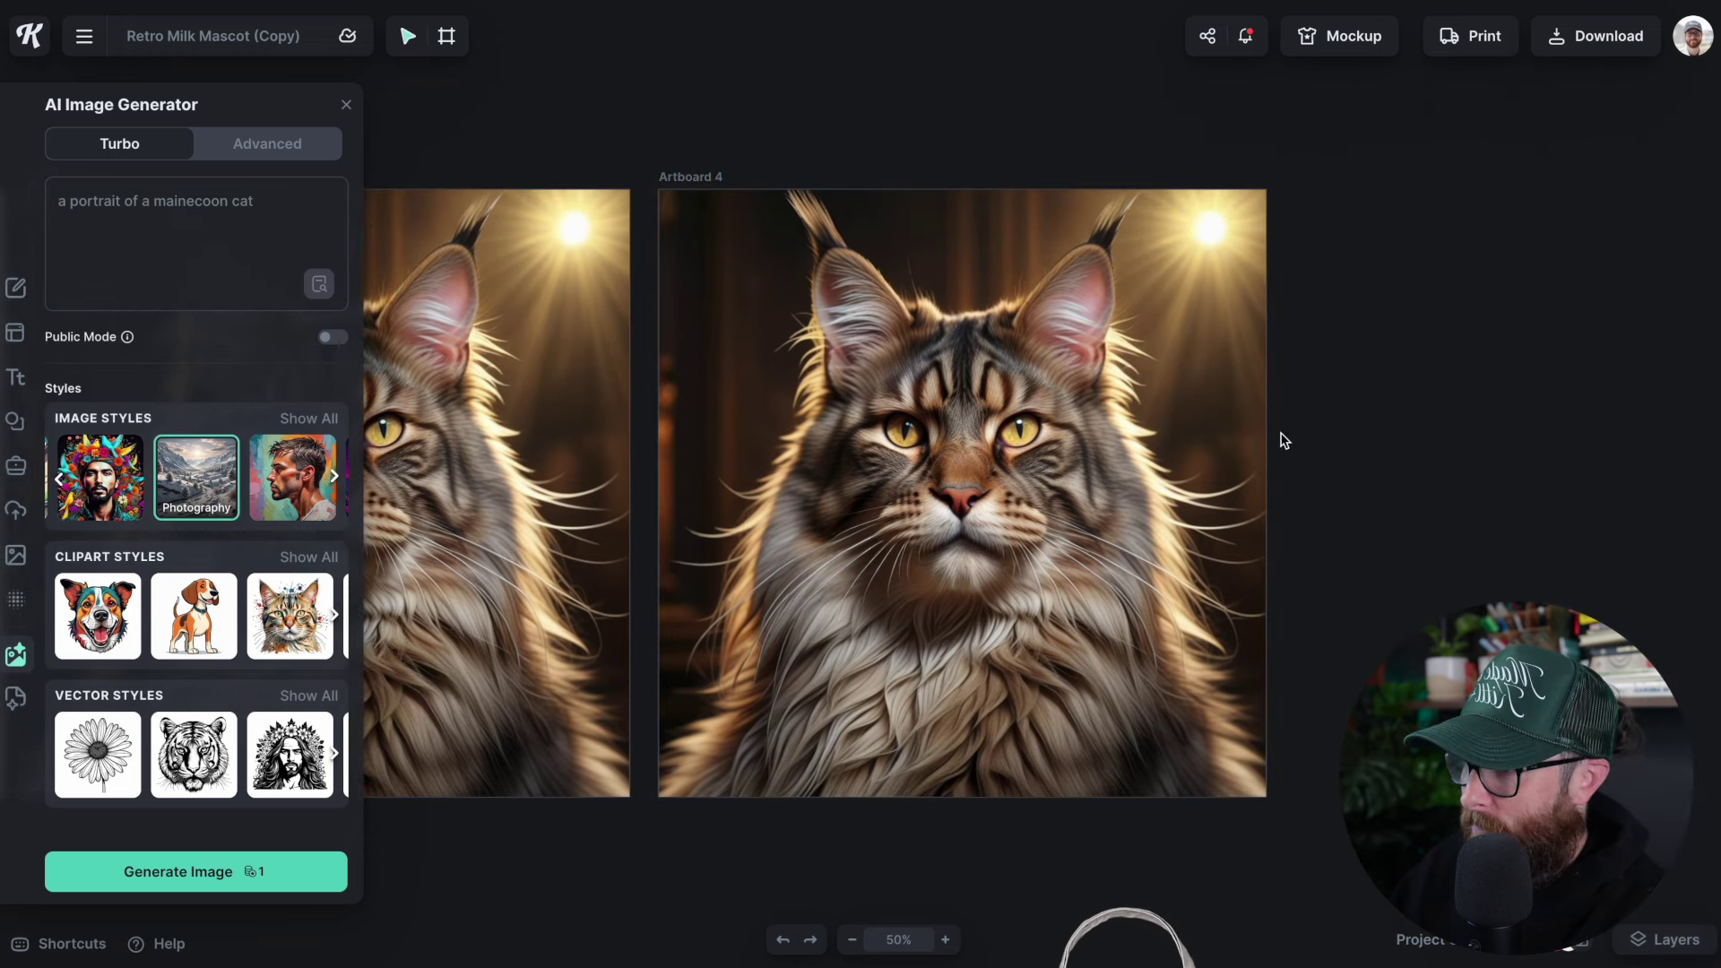
click(1033, 454)
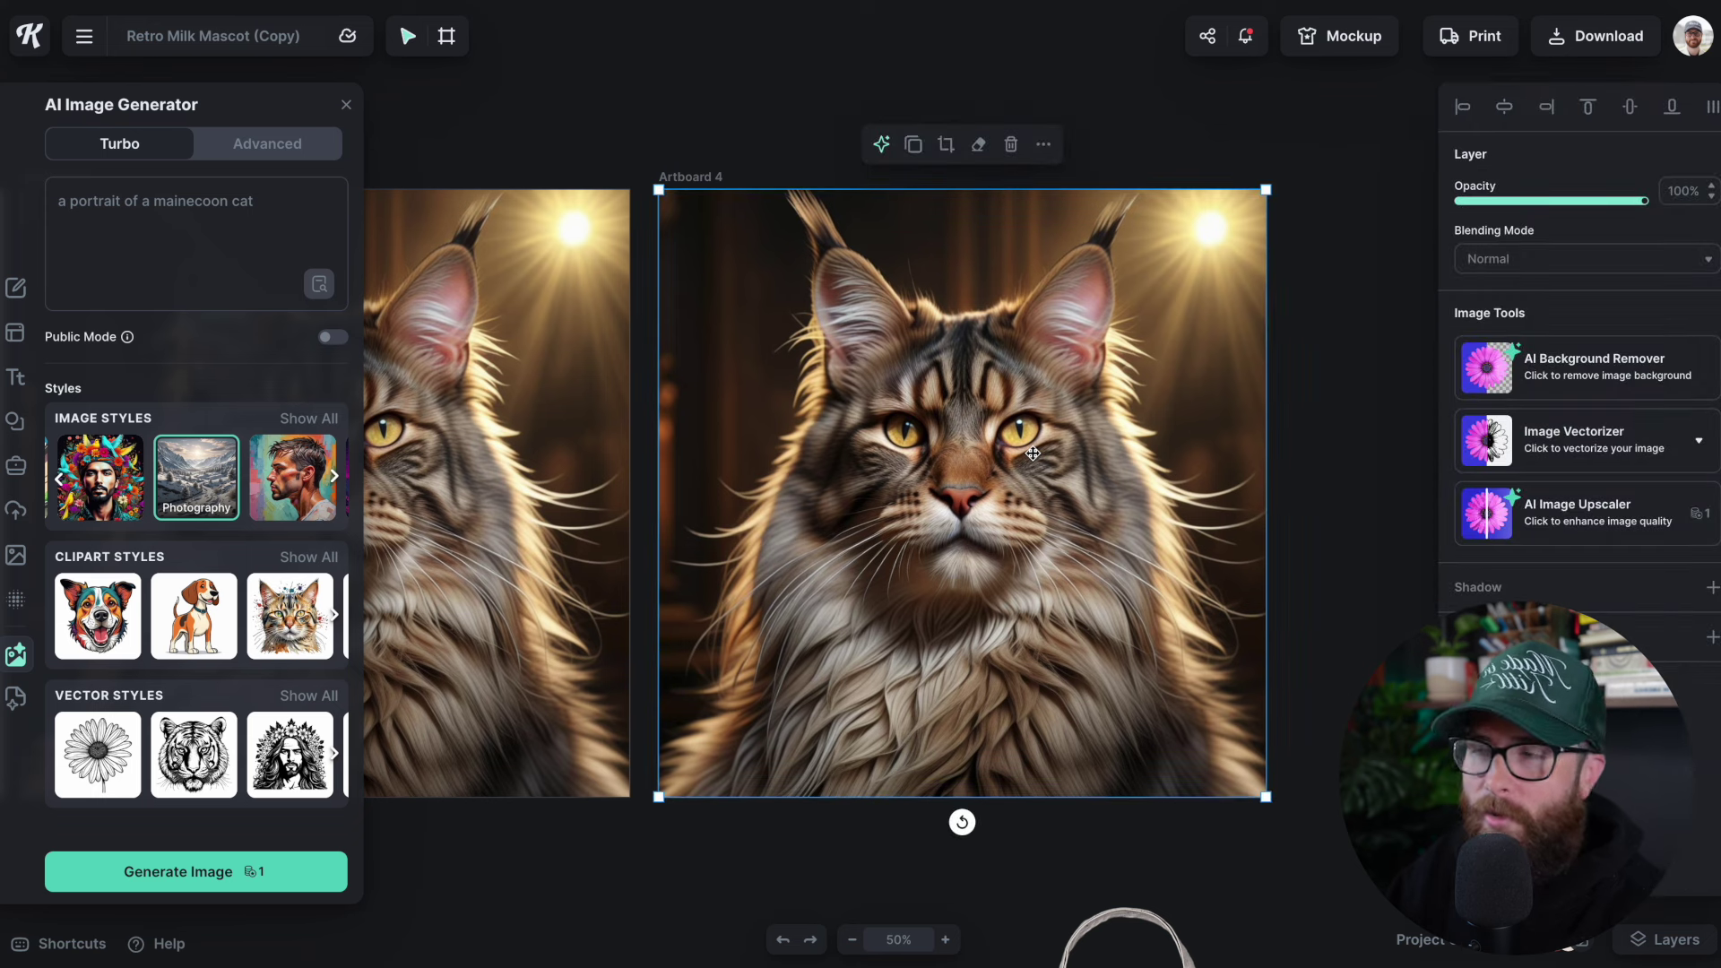
key(Delete)
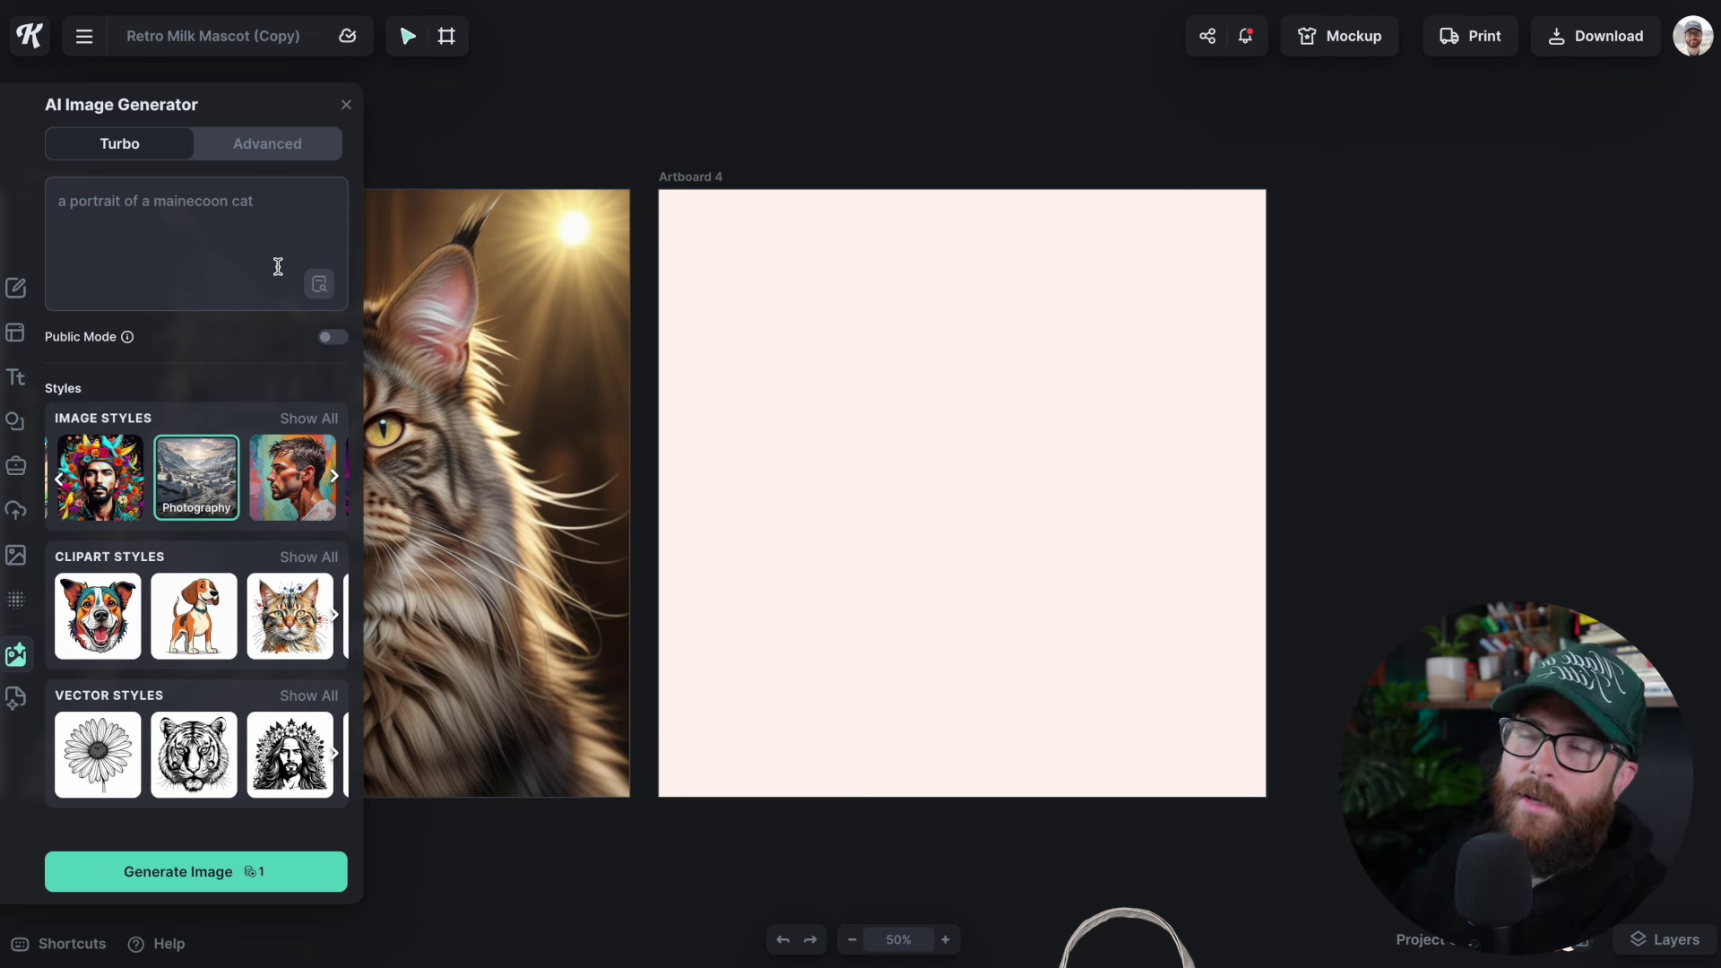
triple_click(215, 209)
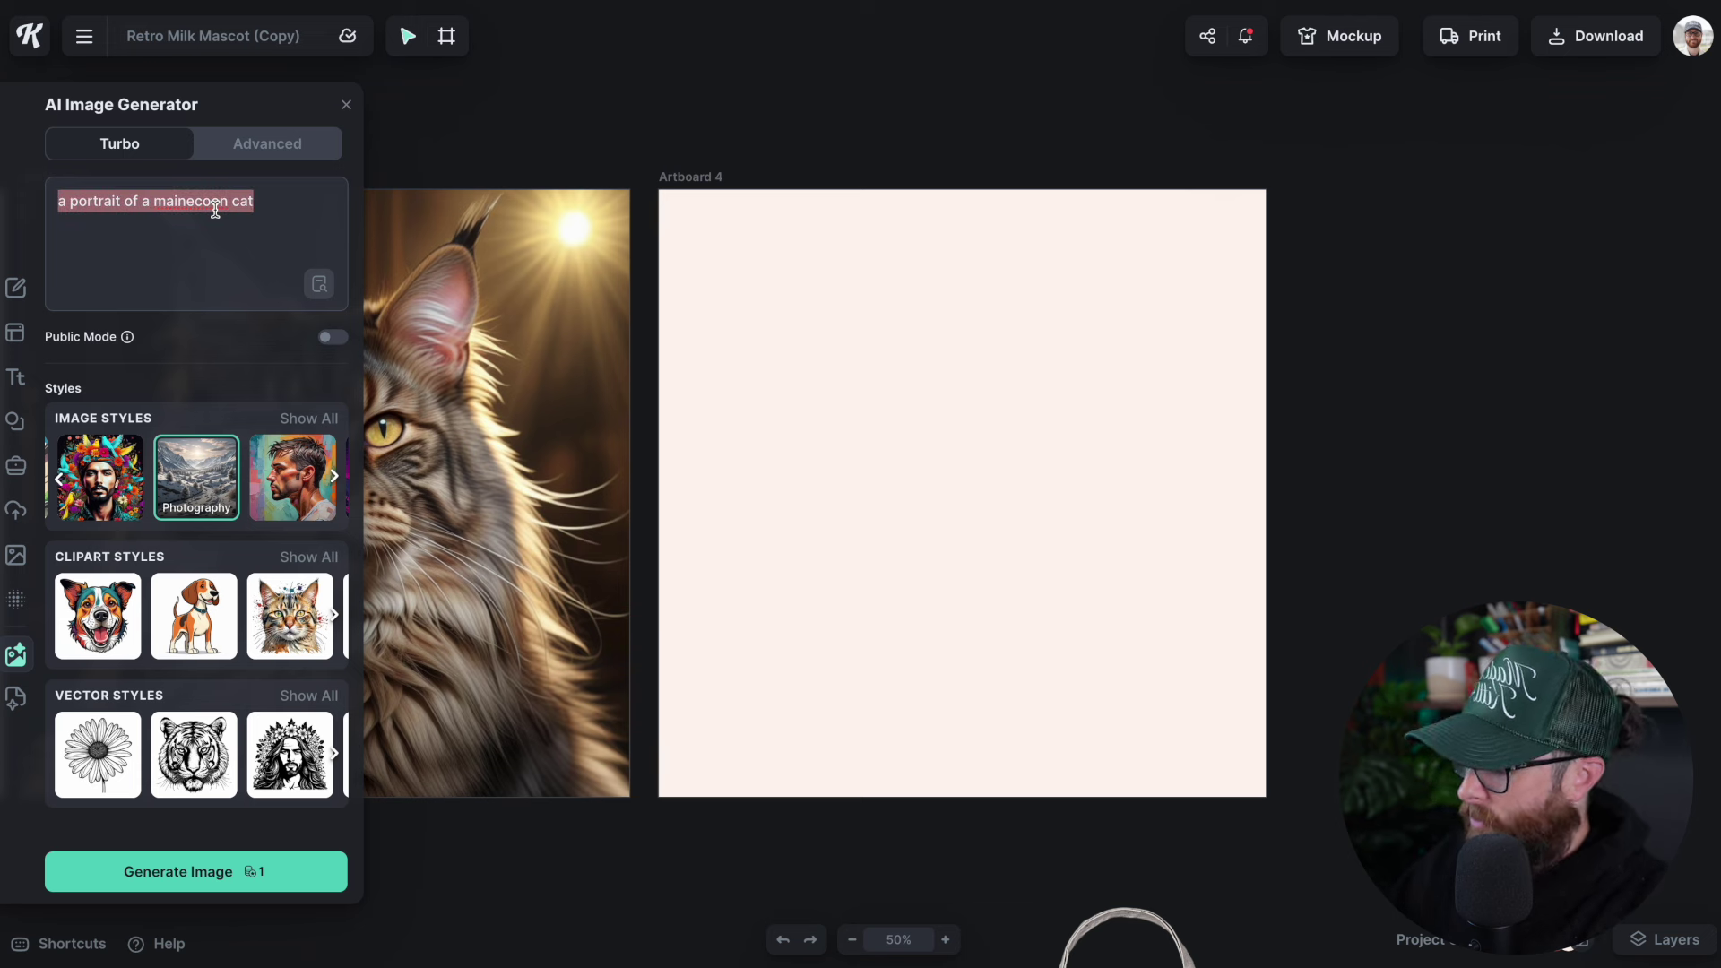
Generate a Detailed Drawing clipart image from the prompt 'a sailboat anchored in the bay'.
text(a sailboat anchored in the bay)
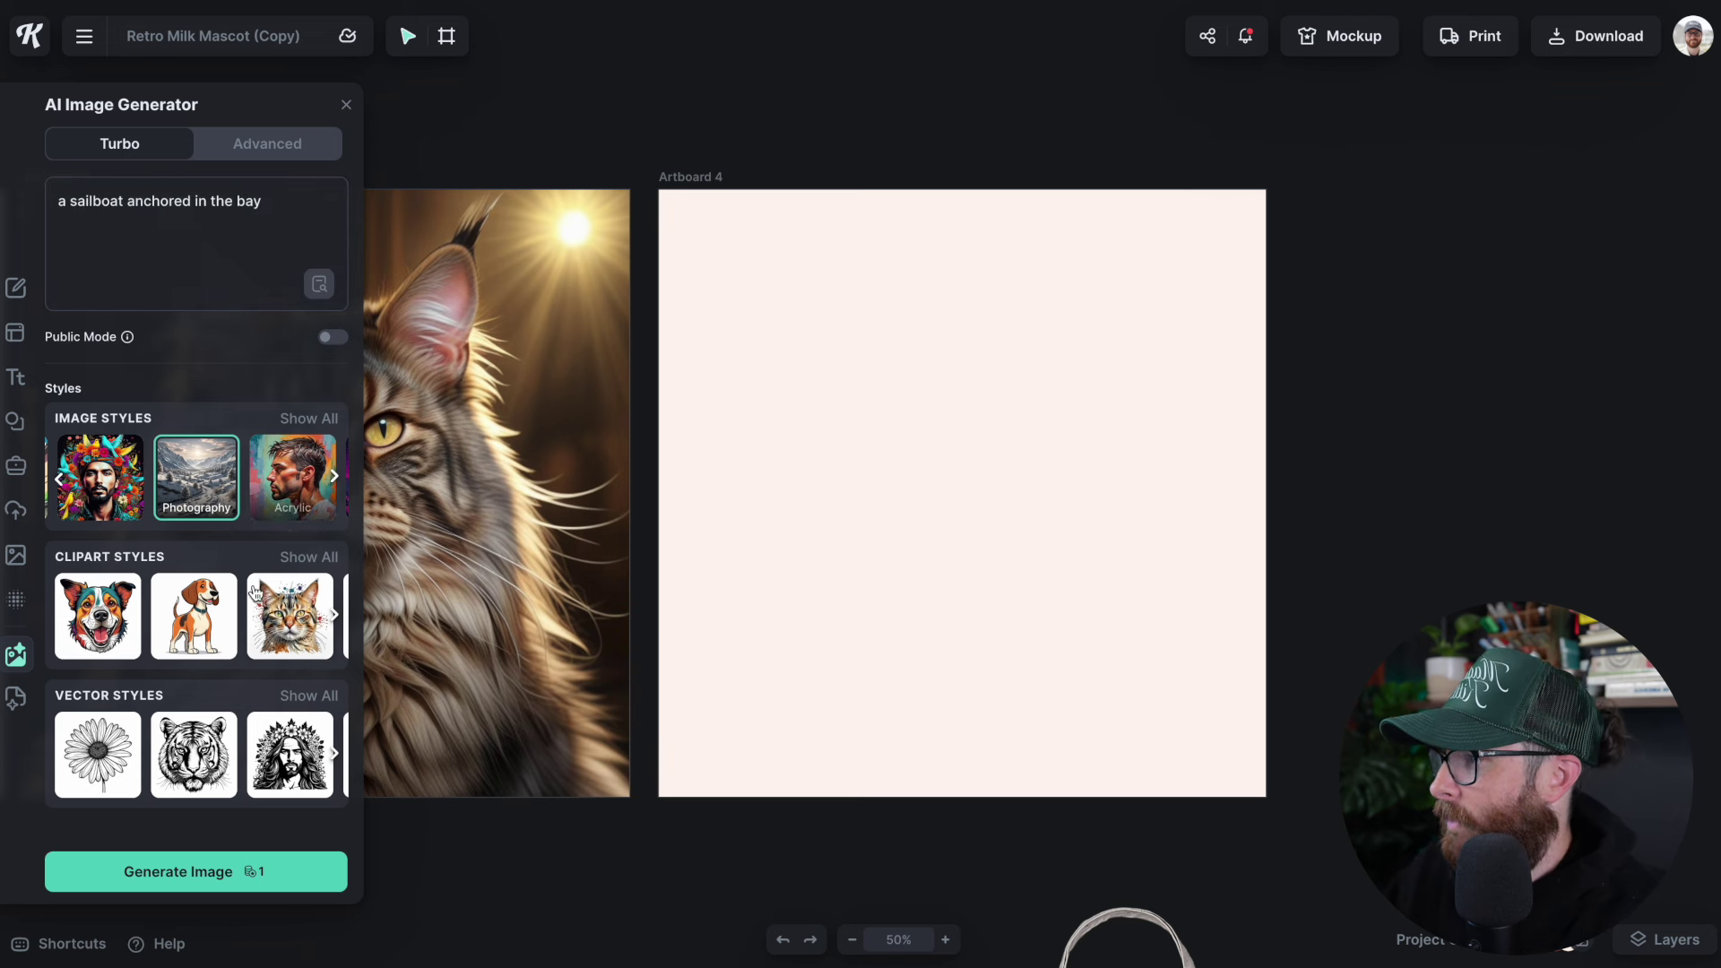
scroll(212, 633, right, 1)
scroll(212, 632, right, 5)
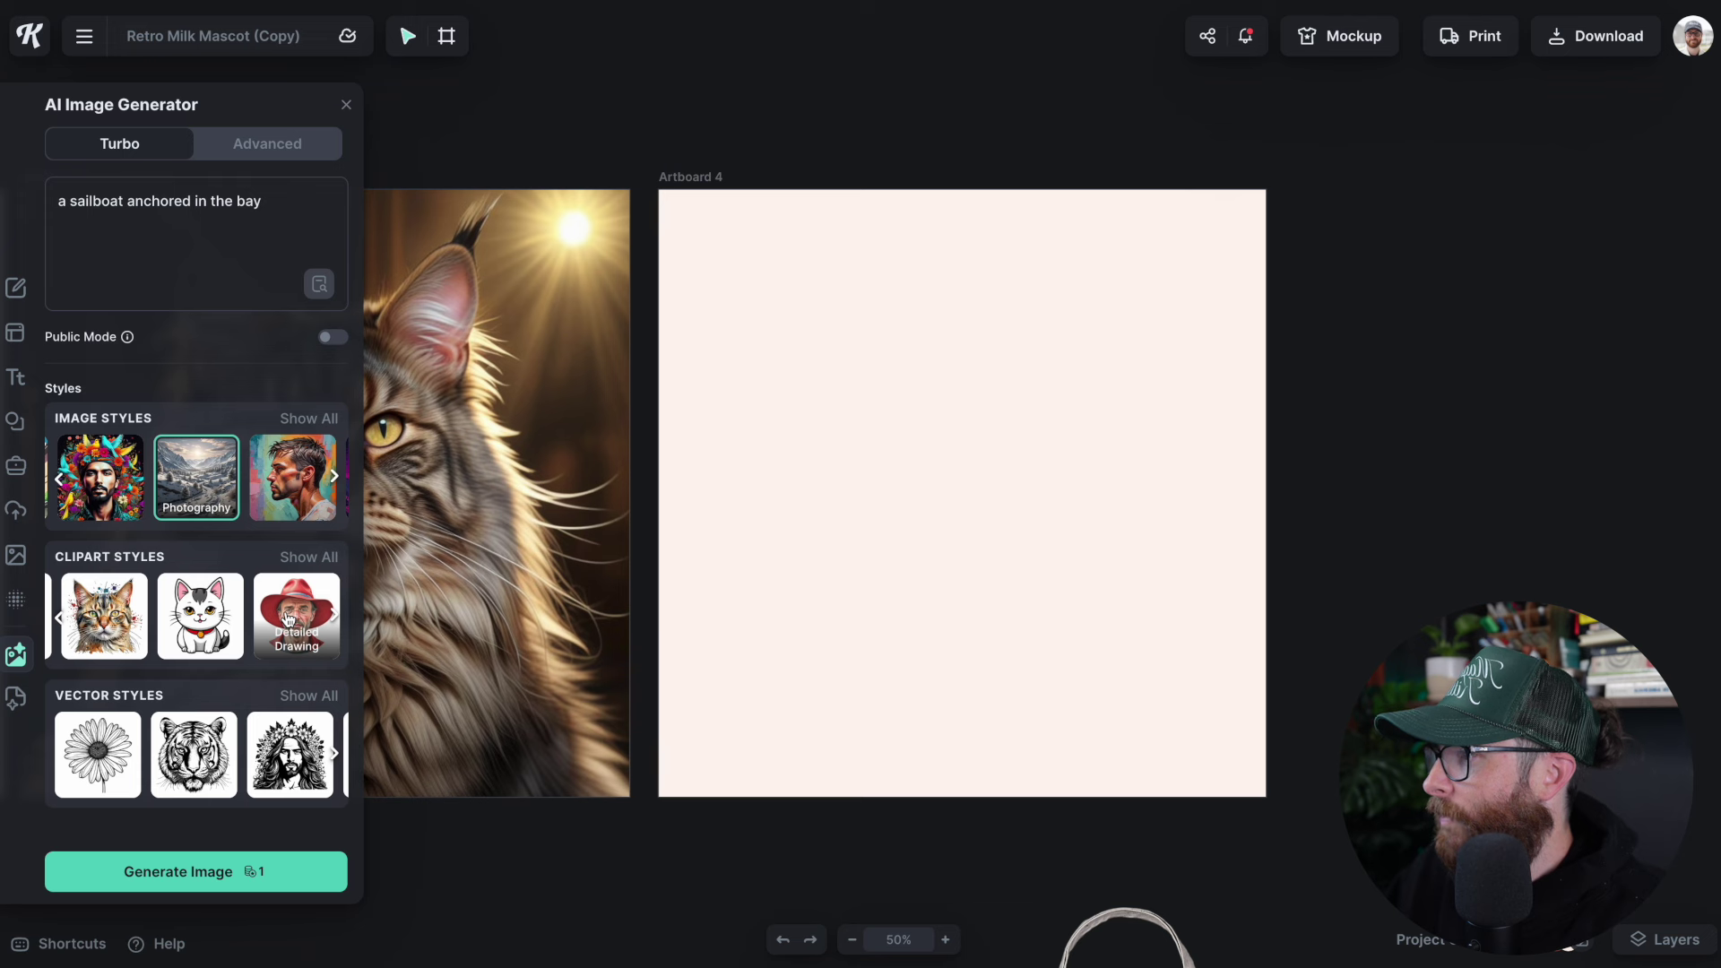
click(287, 619)
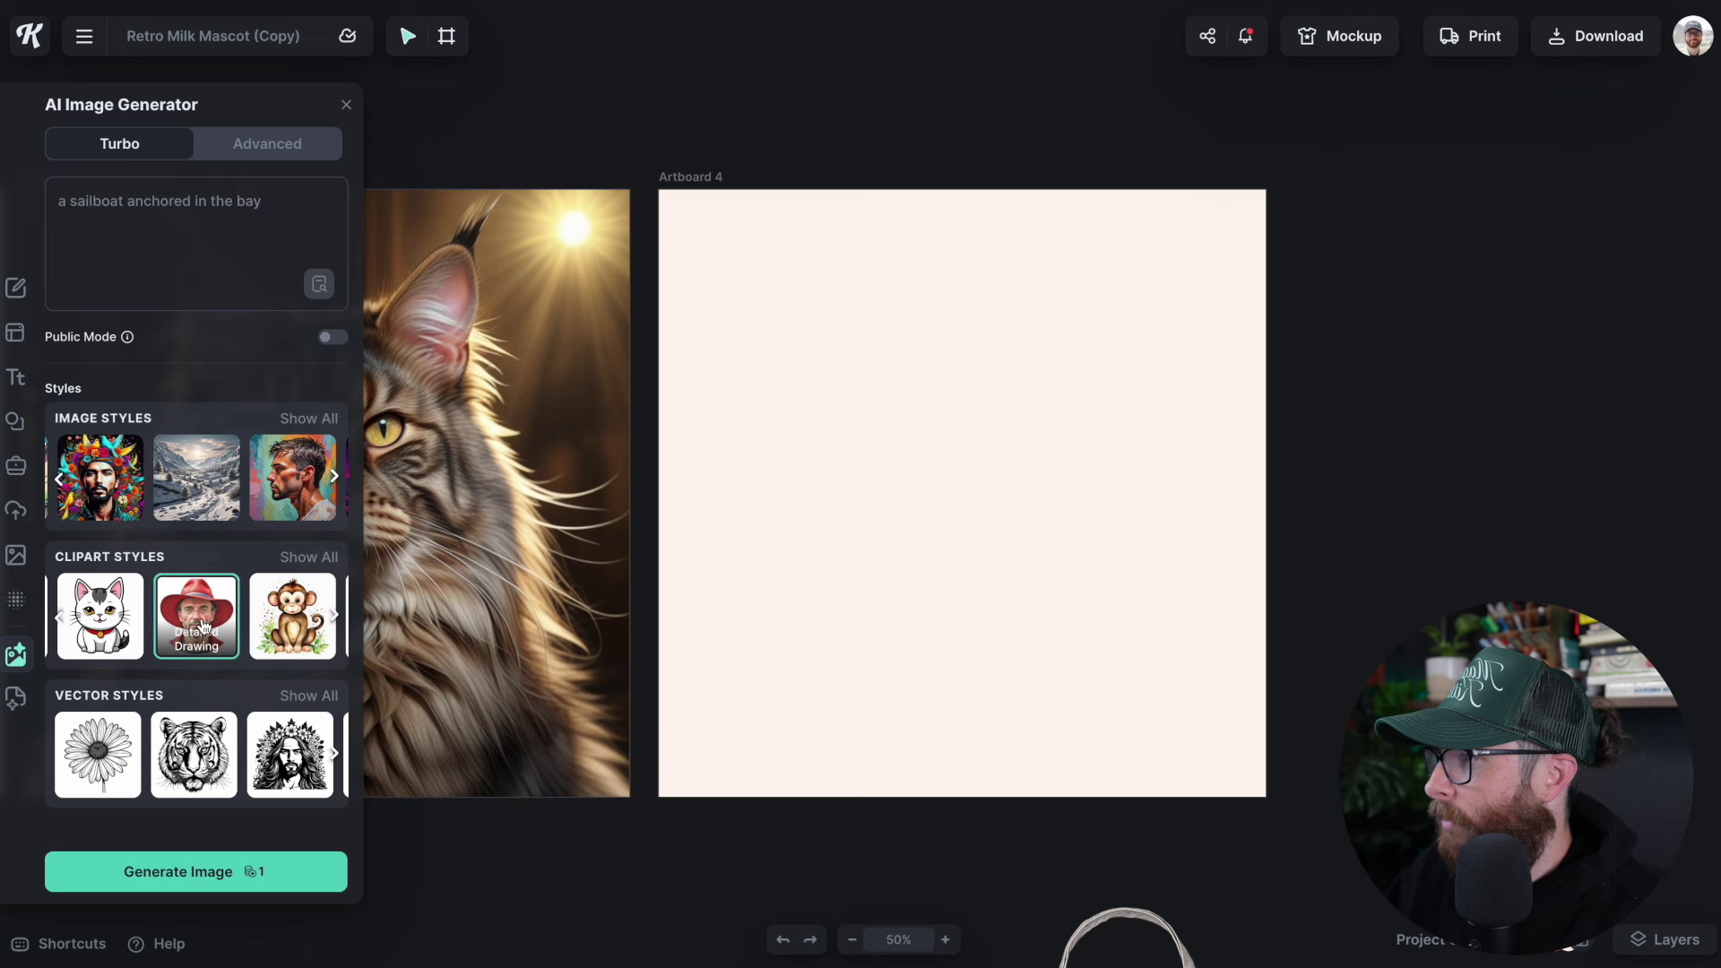
click(195, 865)
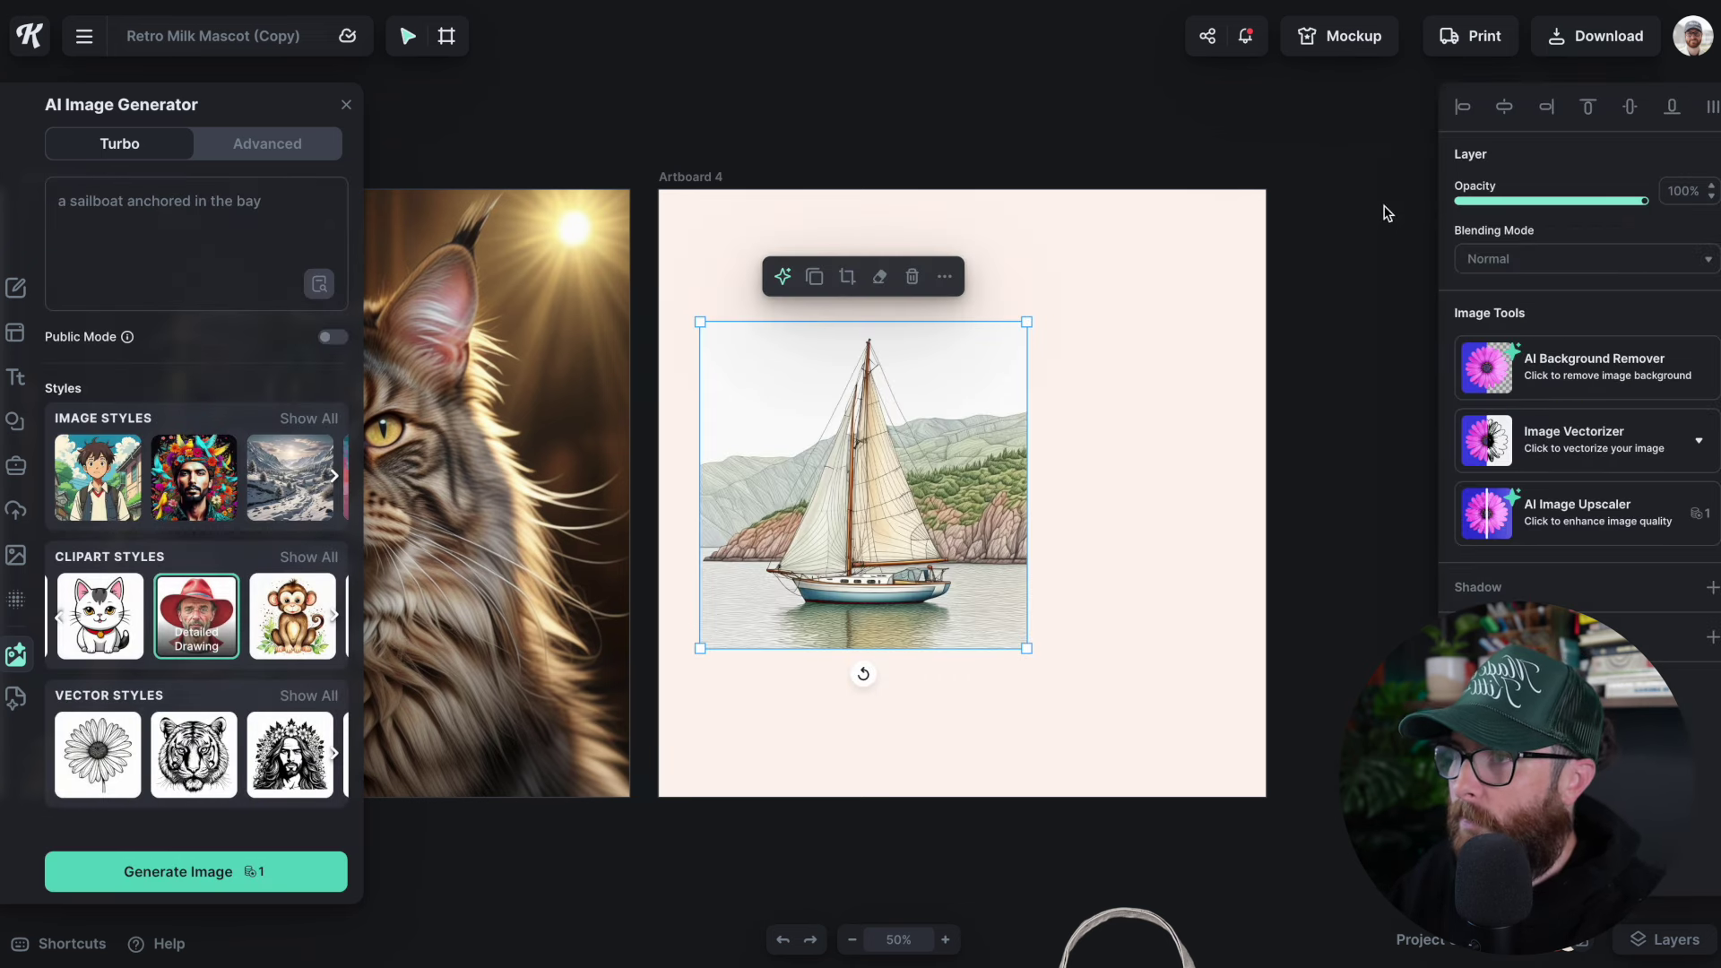
Centre the sailboat image on Artboard 4 both ways and scale it up to fill the artboard.
click(1505, 107)
click(1630, 106)
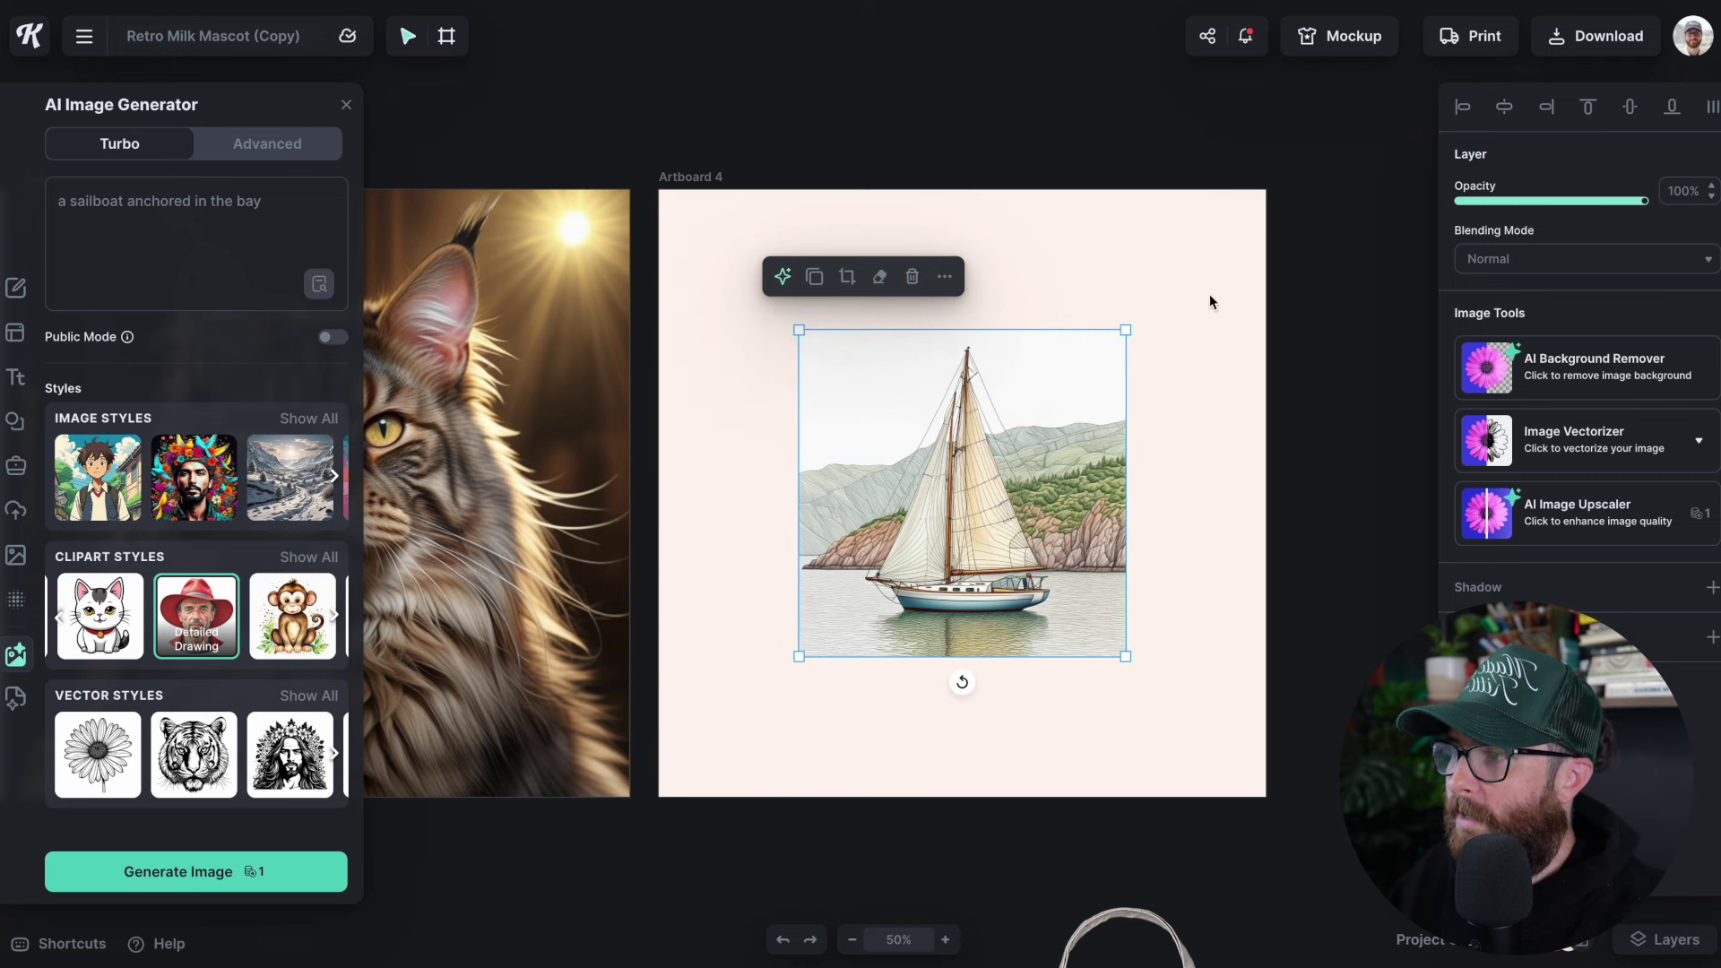
drag(1127, 331, 1304, 228)
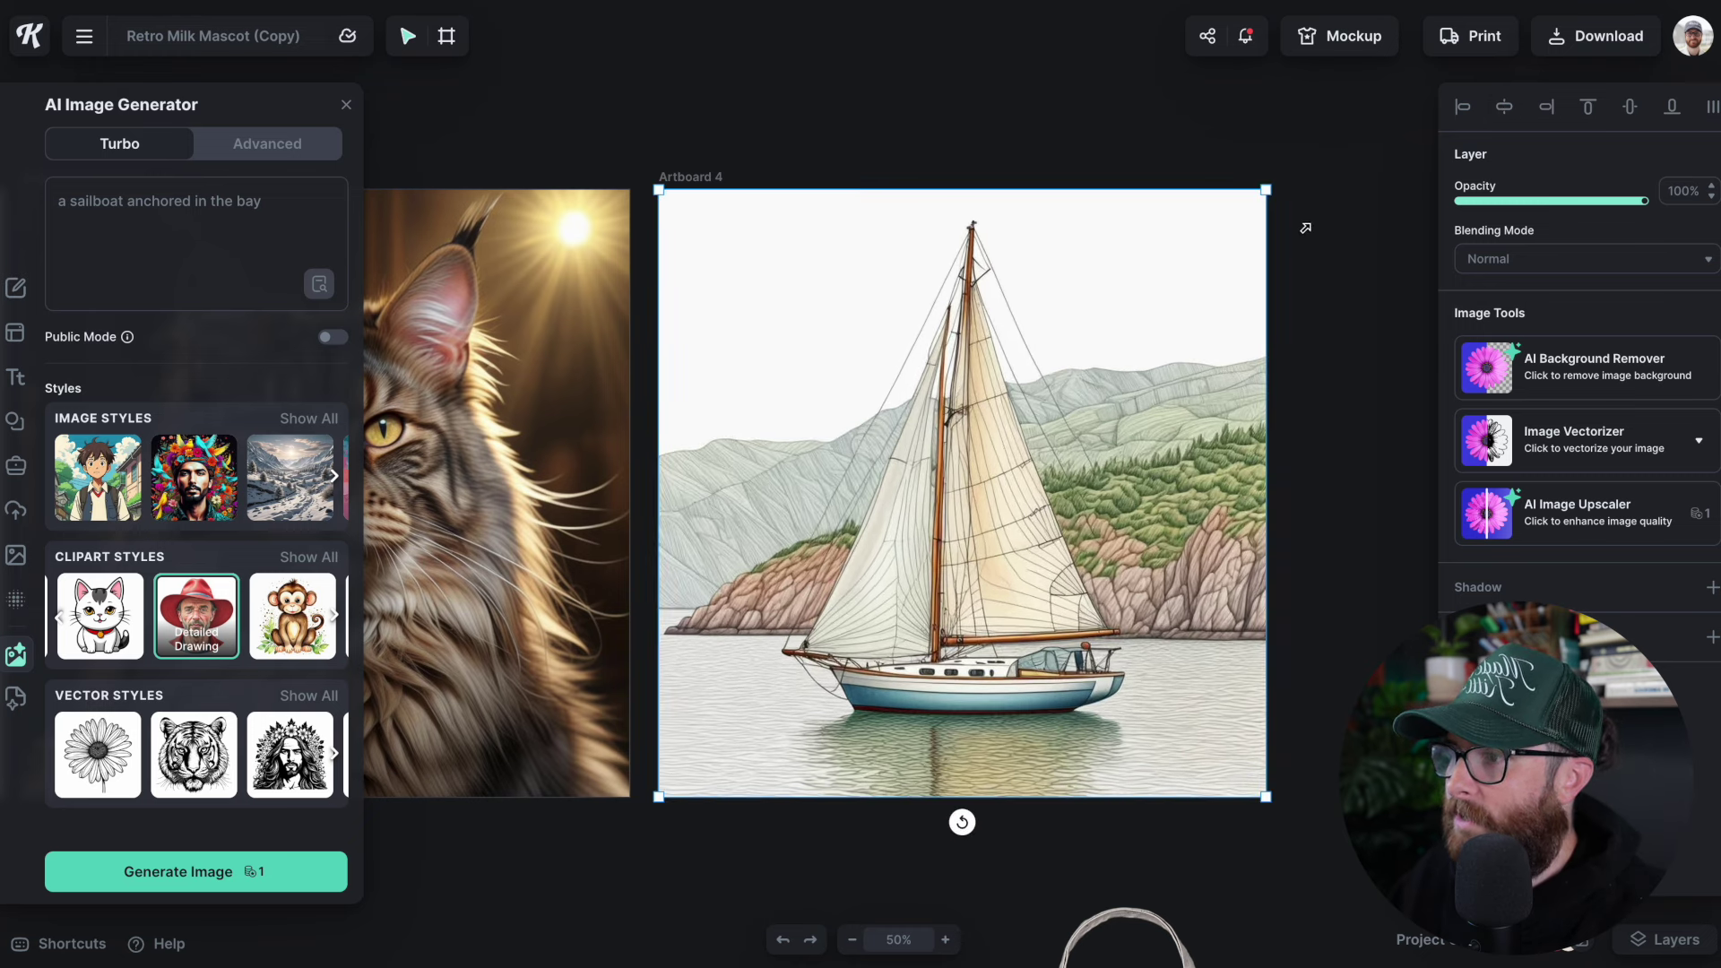
scroll(1295, 453, down, 1)
scroll(1294, 454, right, 1)
click(1297, 456)
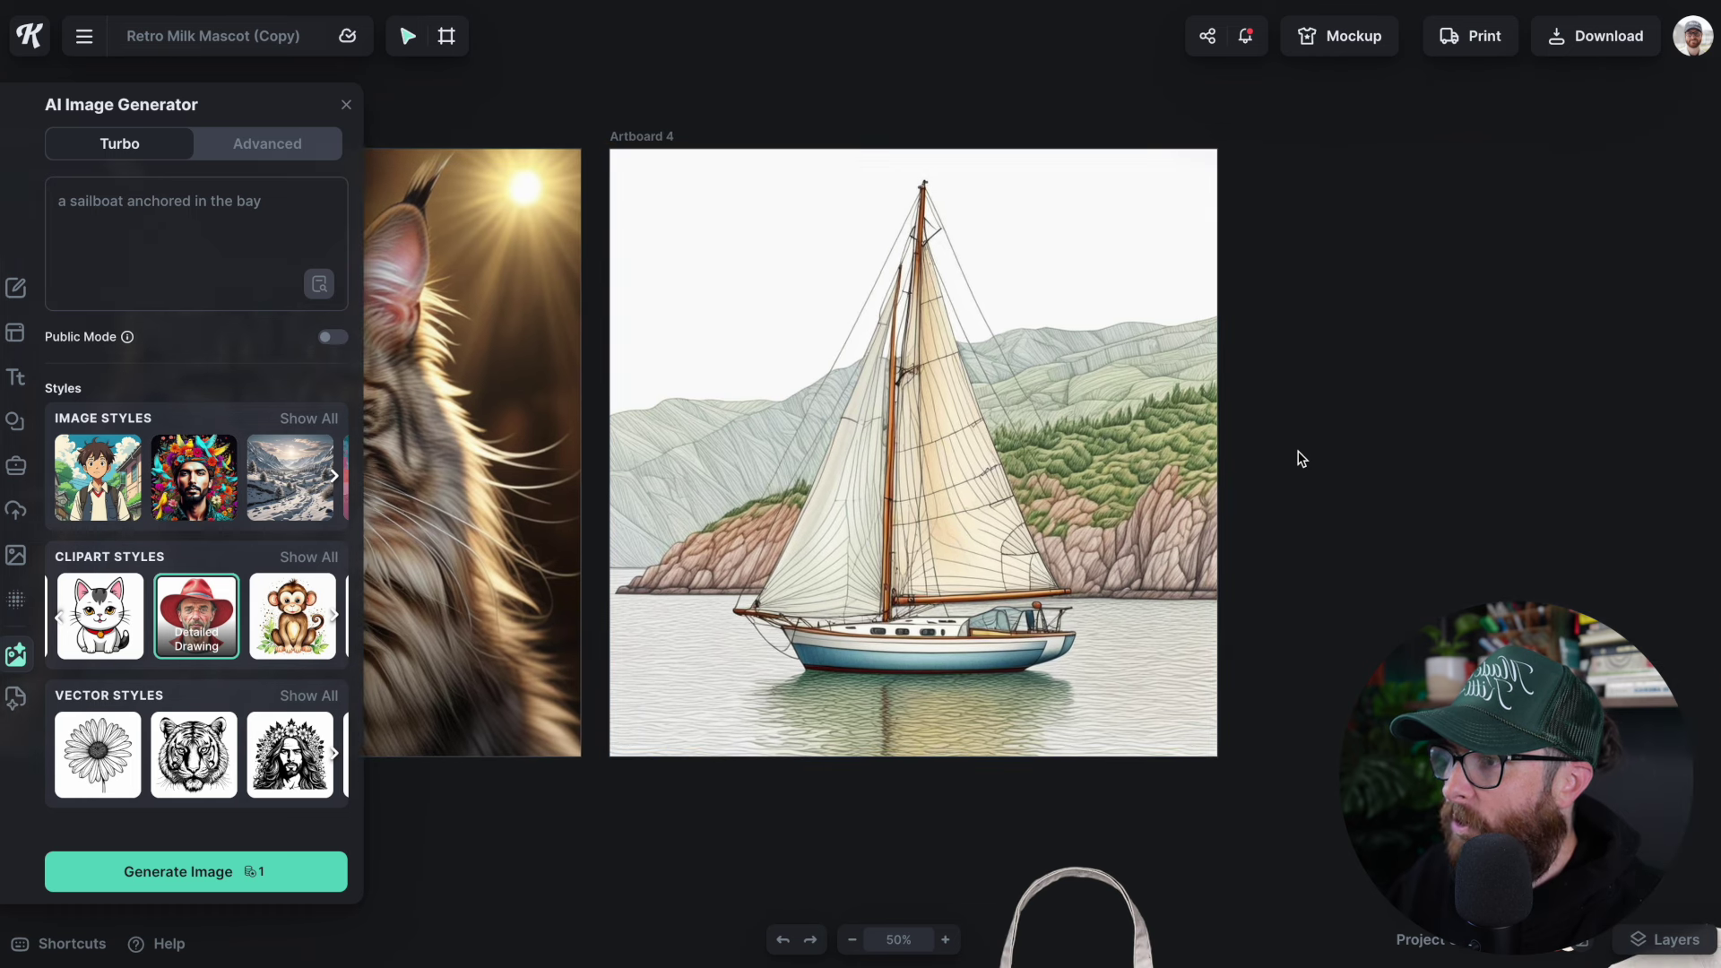
scroll(1301, 459, down, 1)
scroll(1302, 459, right, 1)
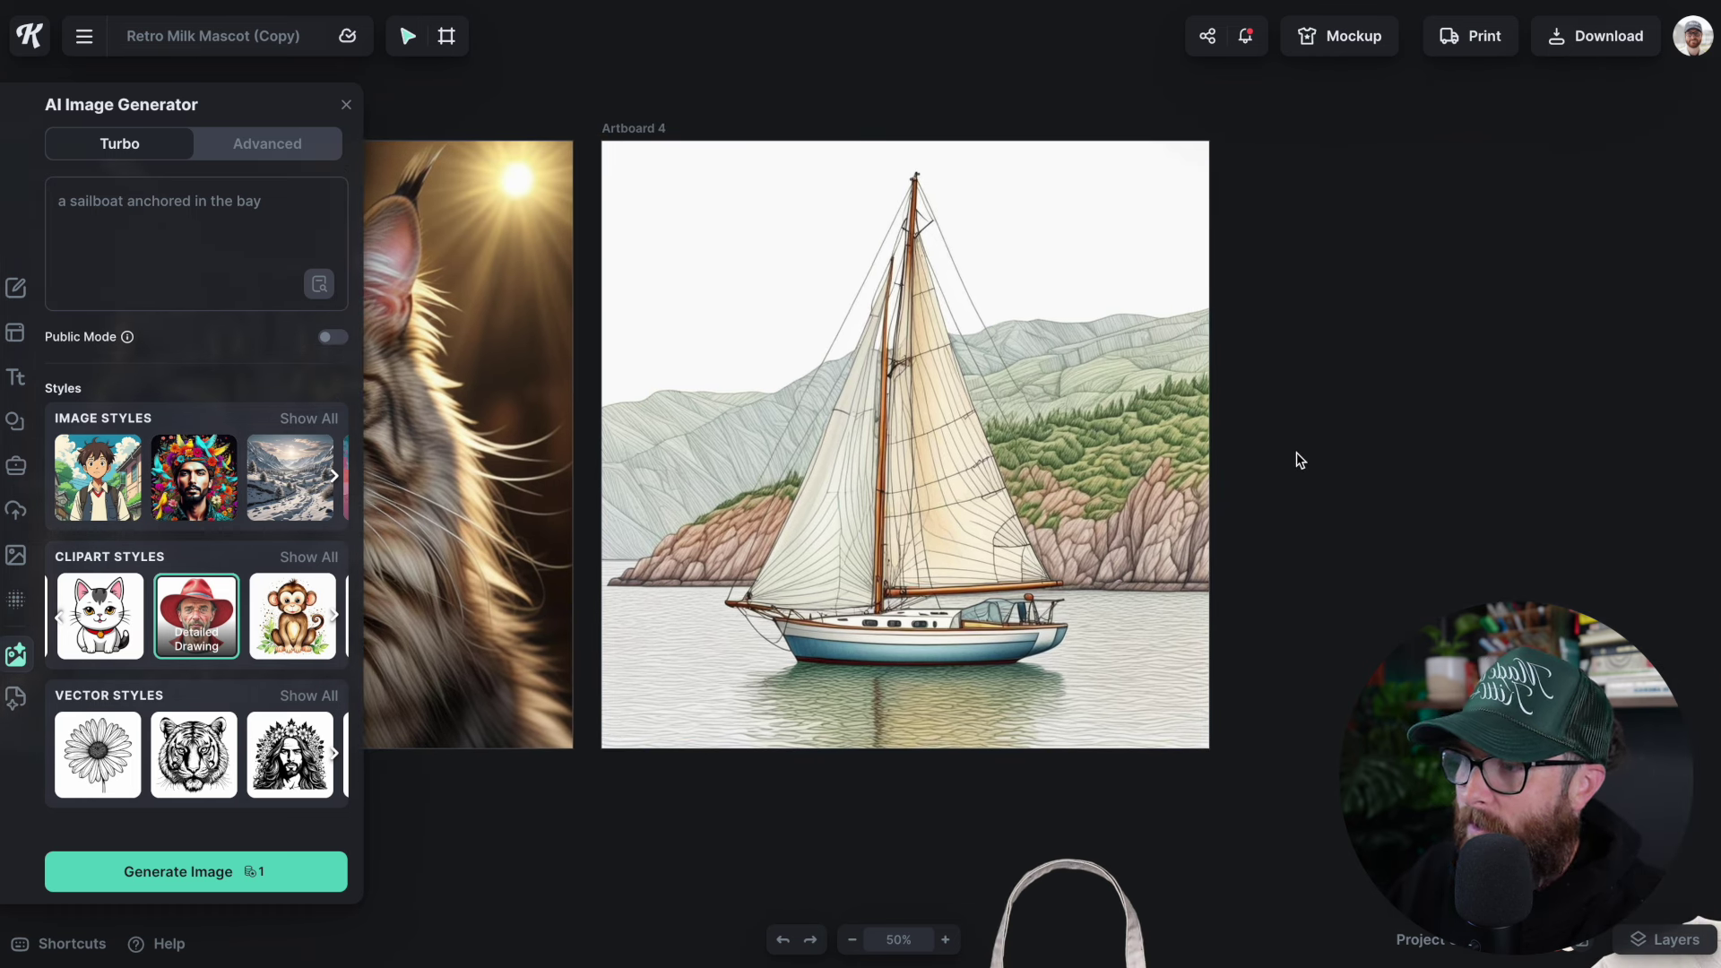
scroll(1295, 452, right, 2)
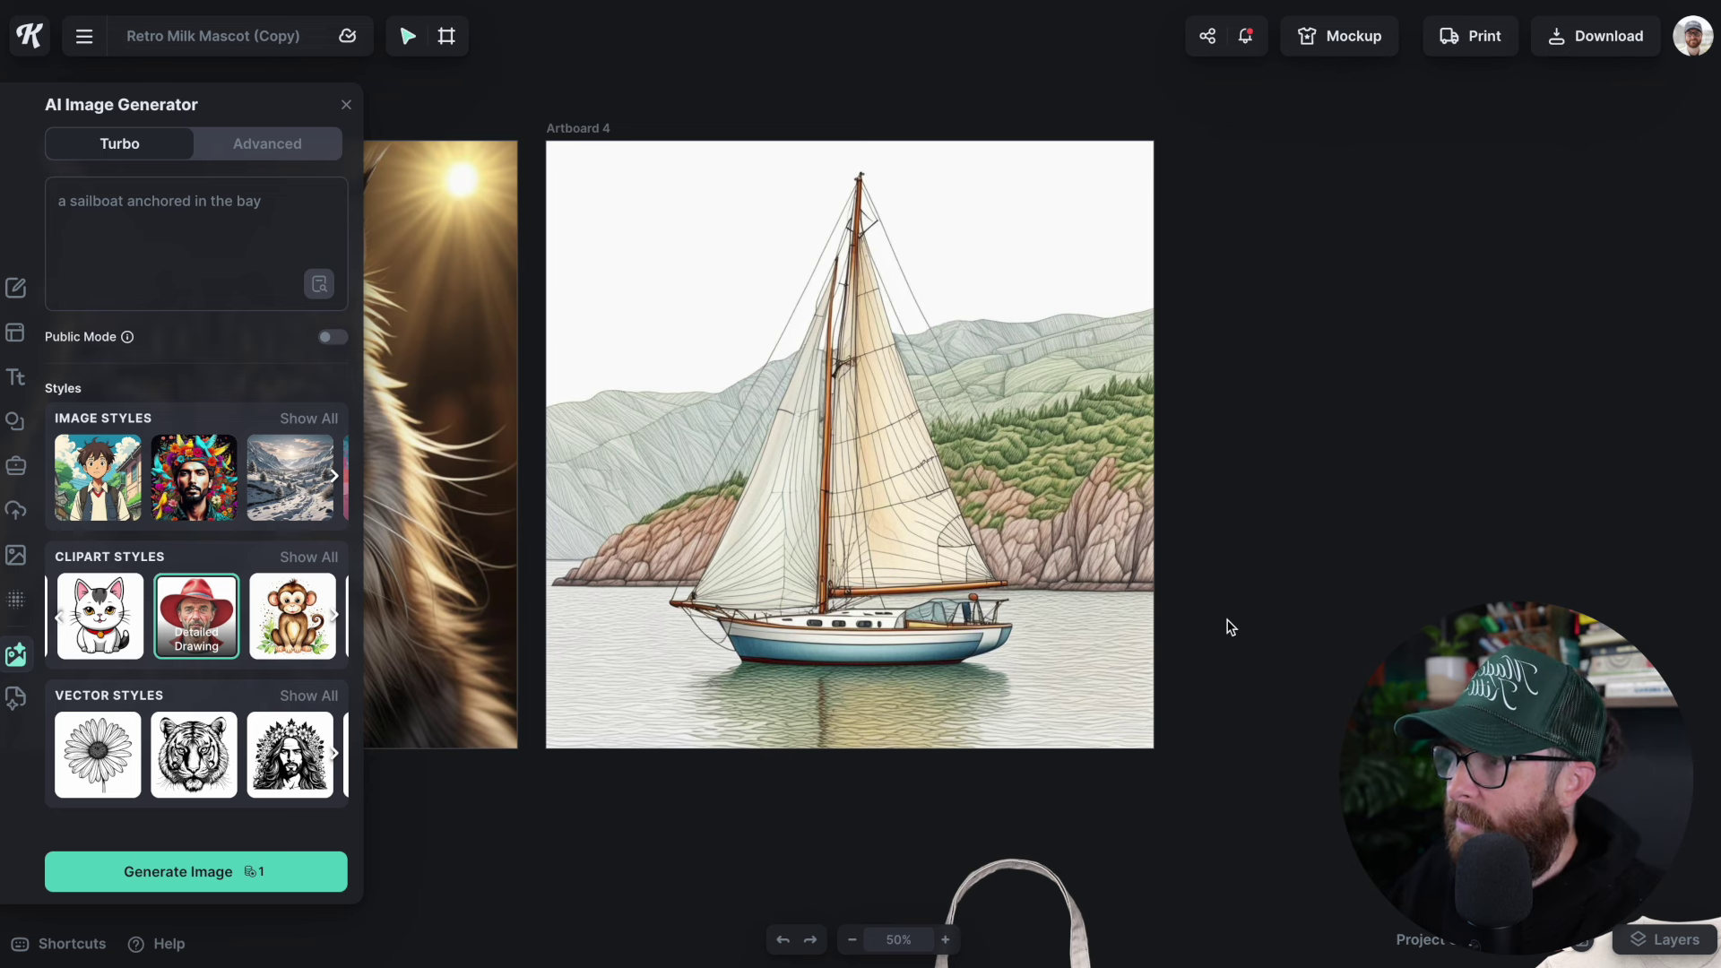
scroll(1229, 626, left, 3)
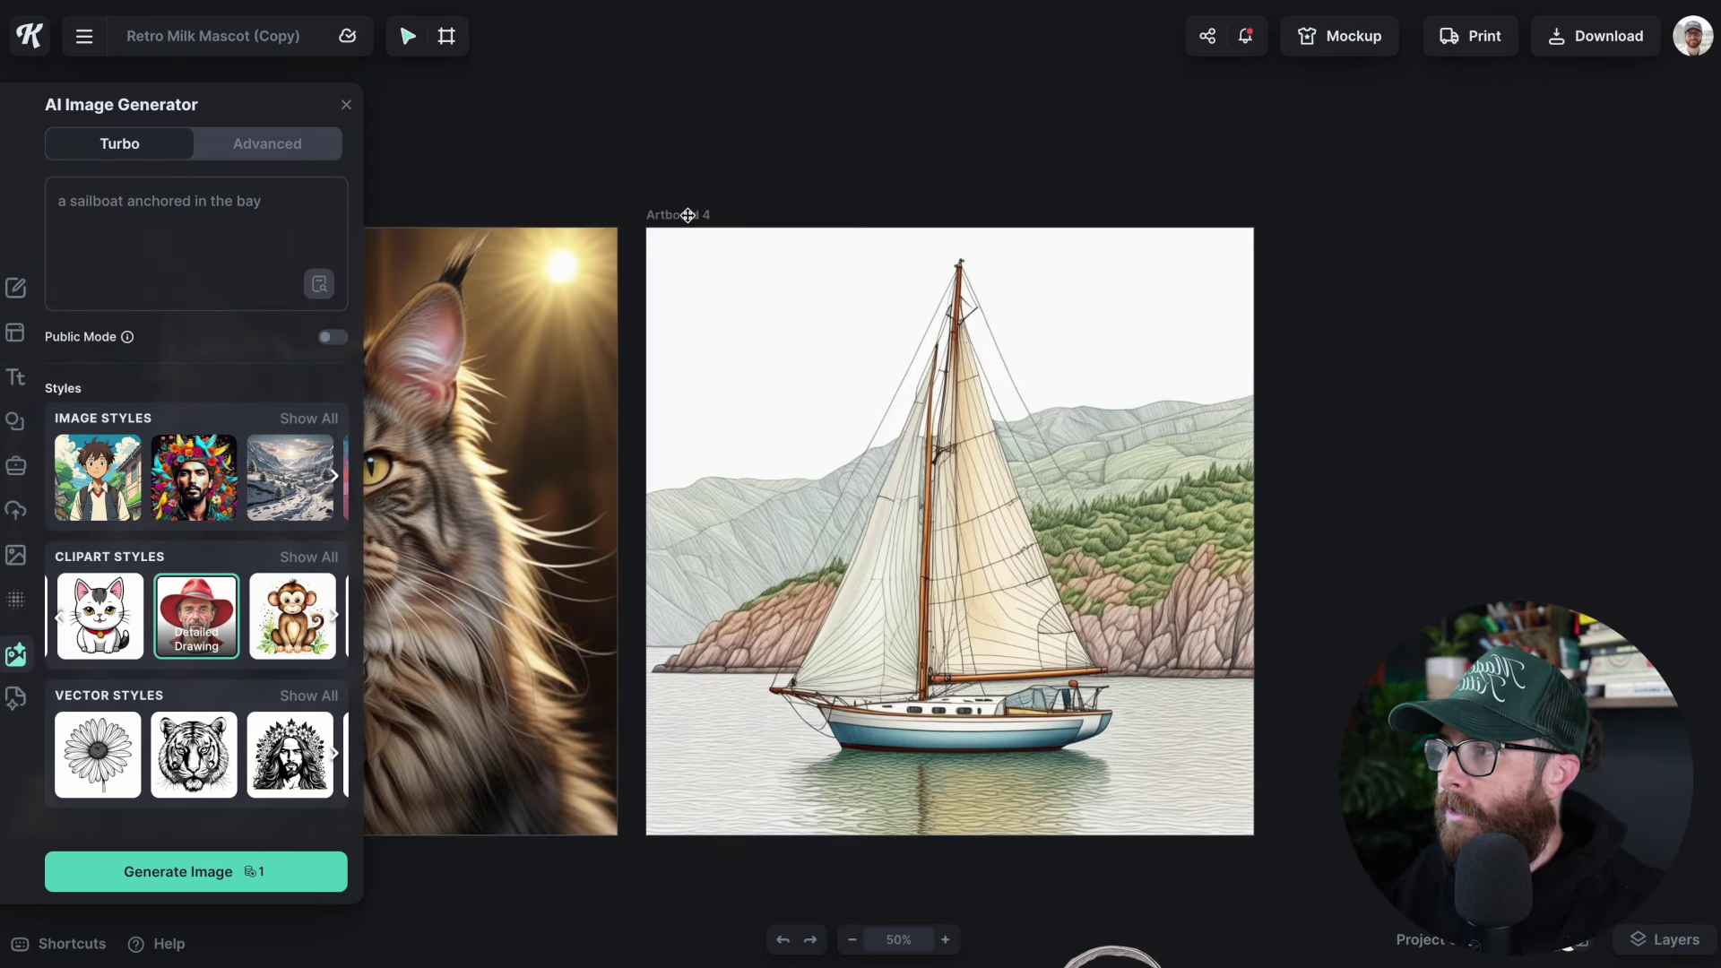
Duplicate Artboard 4 as Artboard 5 and delete its copied sailboat image.
click(687, 216)
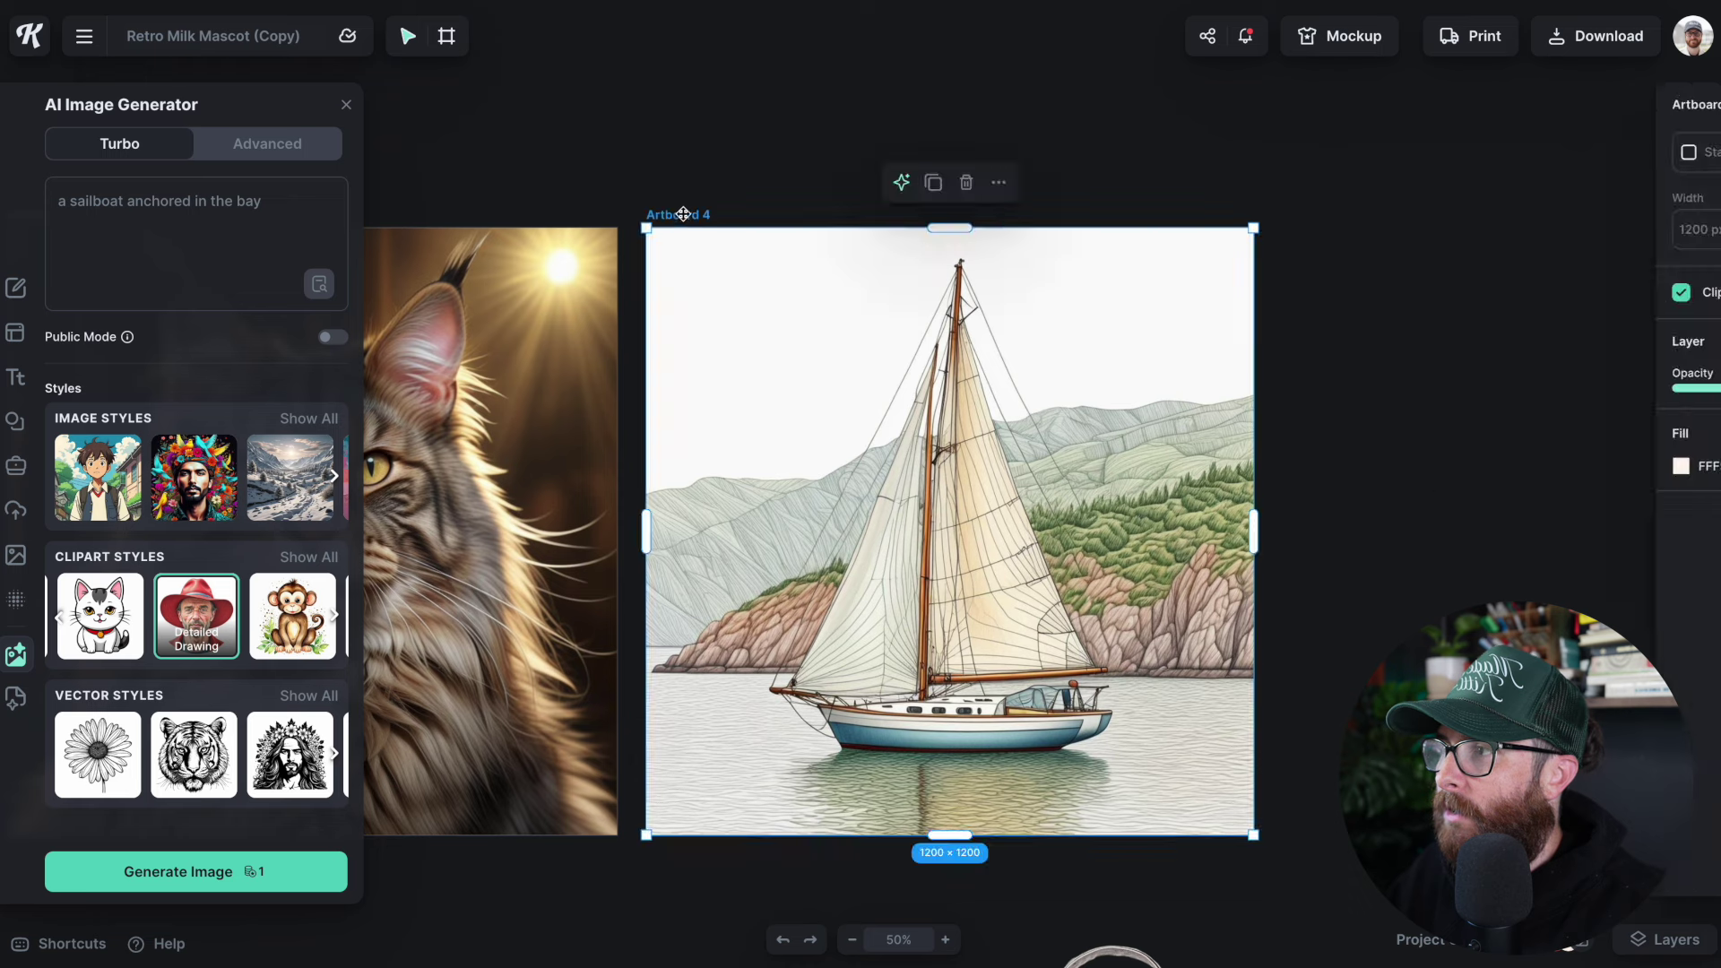
key(ctrl+d)
click(1312, 216)
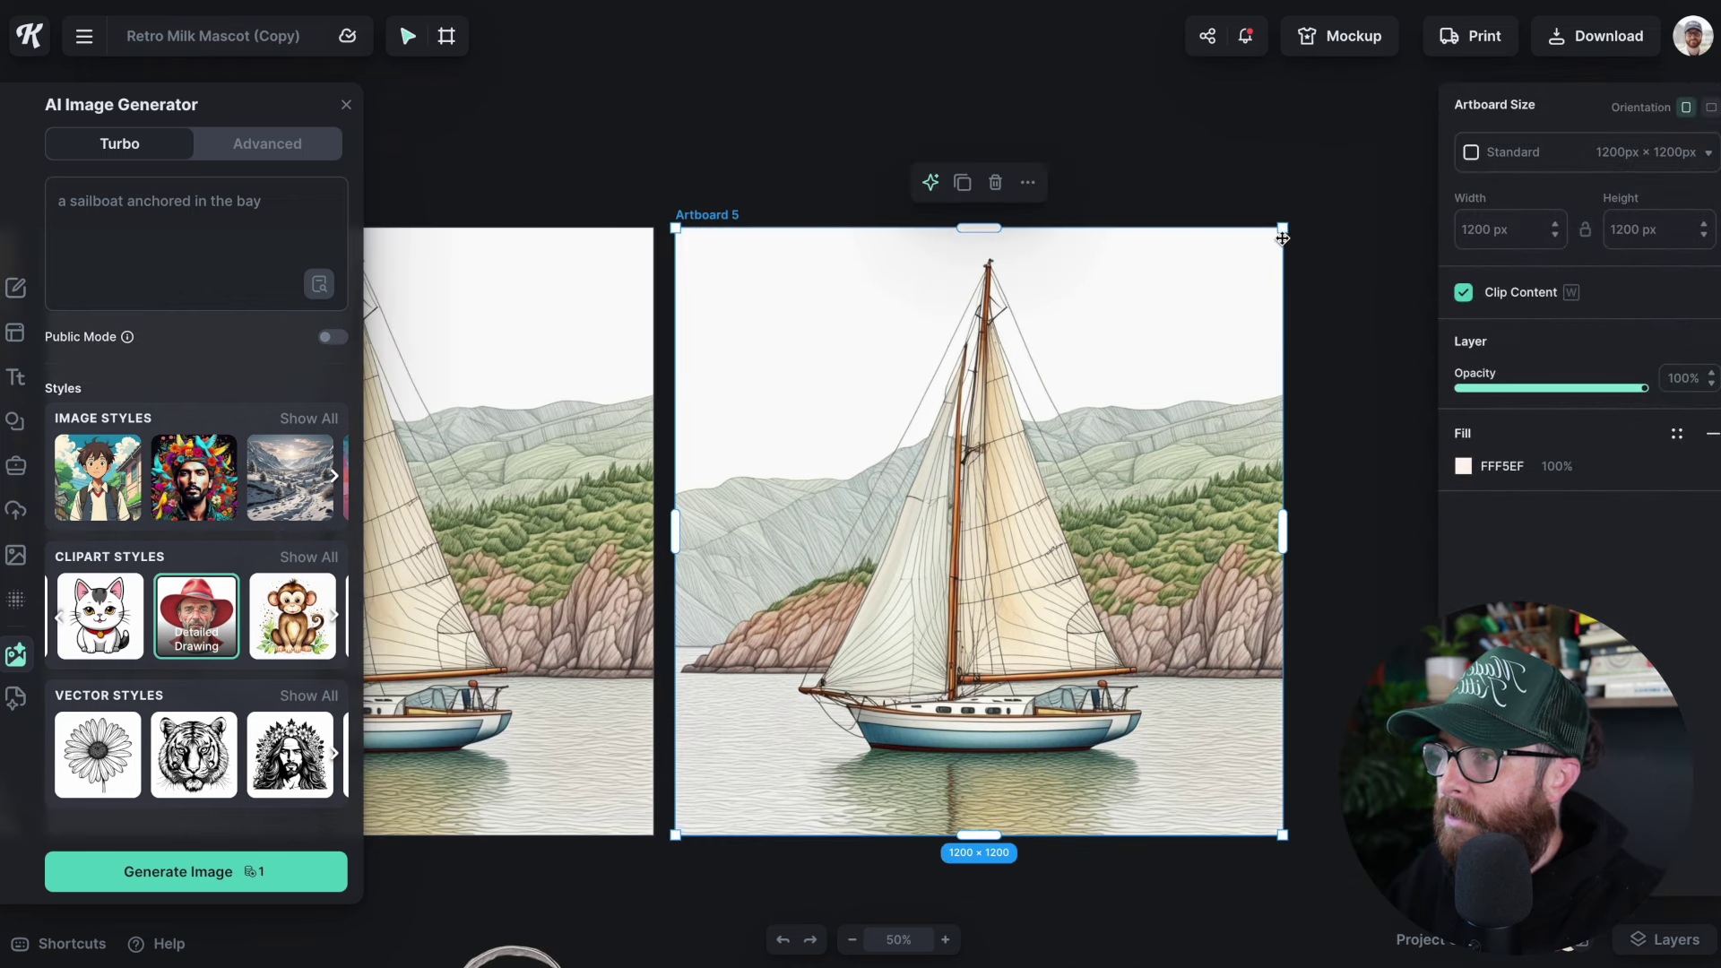
click(1153, 392)
key(Delete)
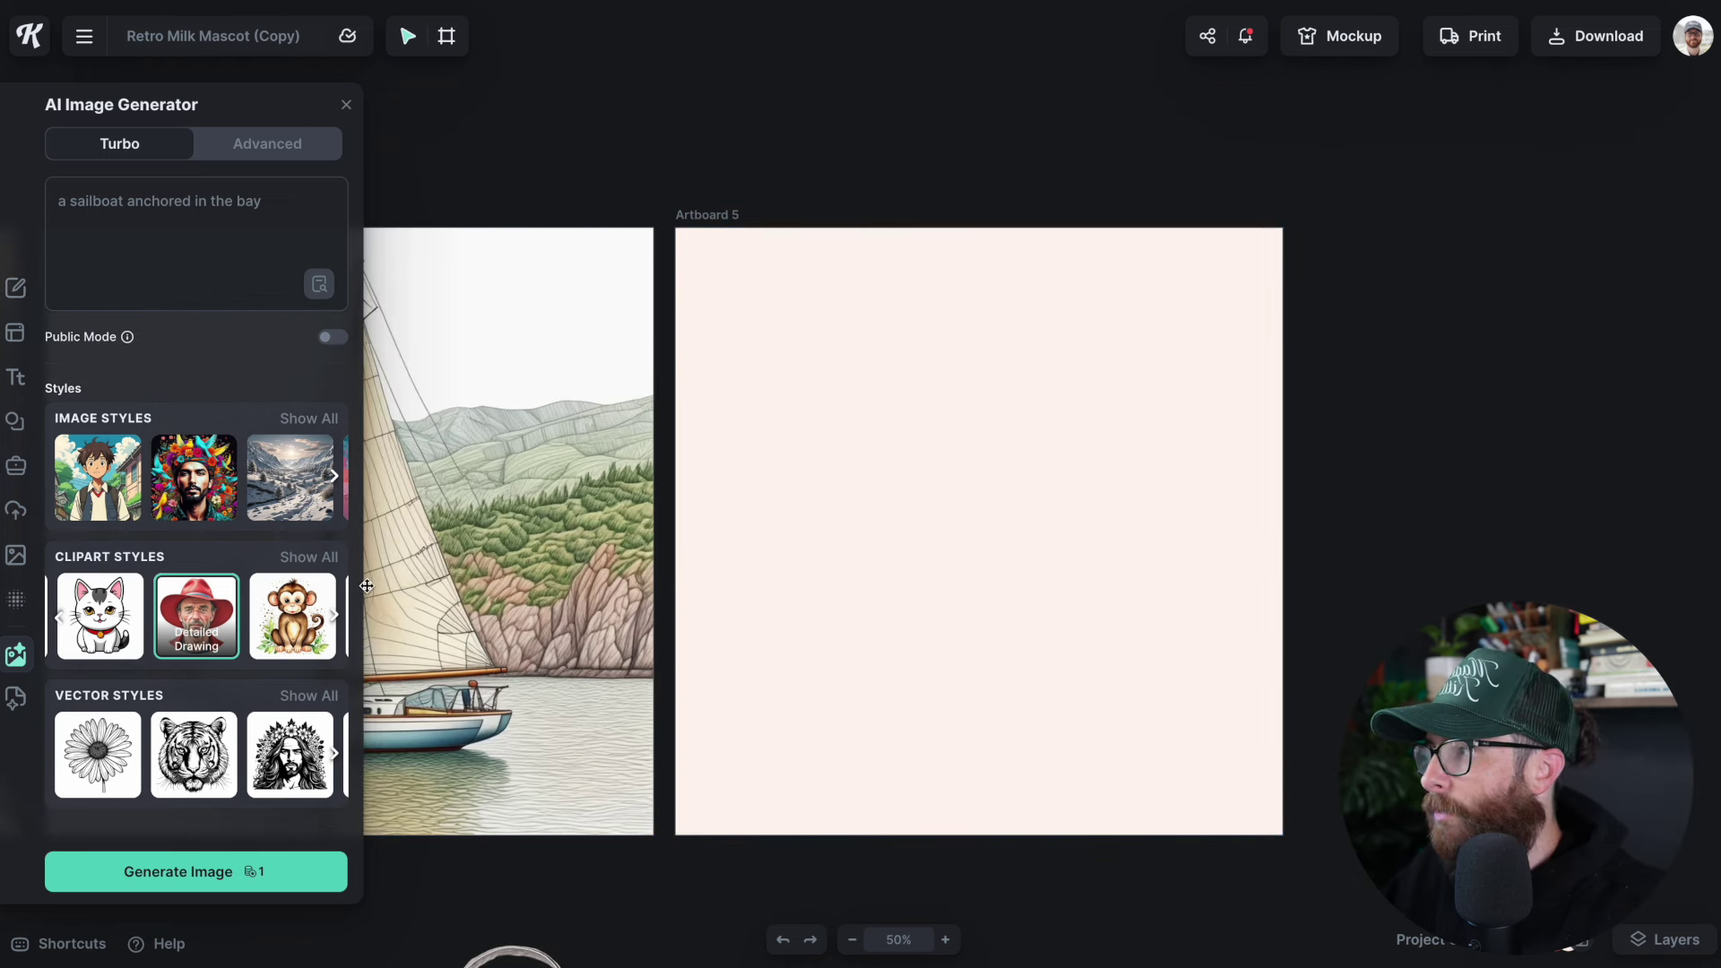
scroll(224, 628, right, 5)
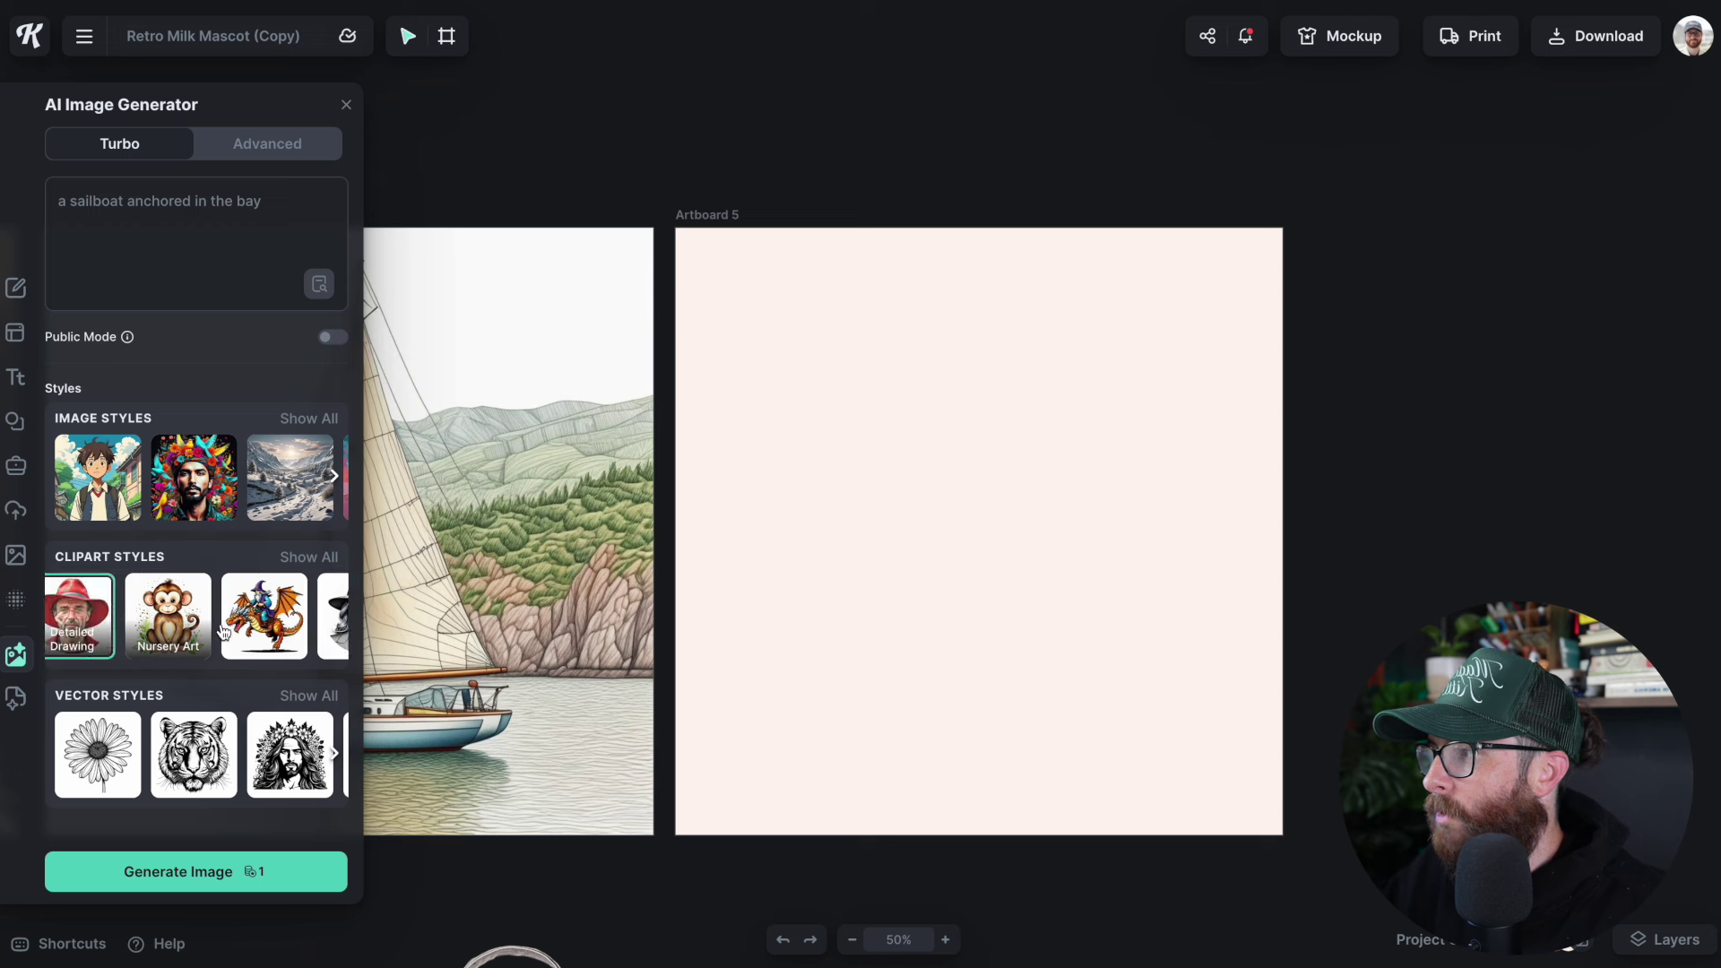
scroll(215, 618, right, 5)
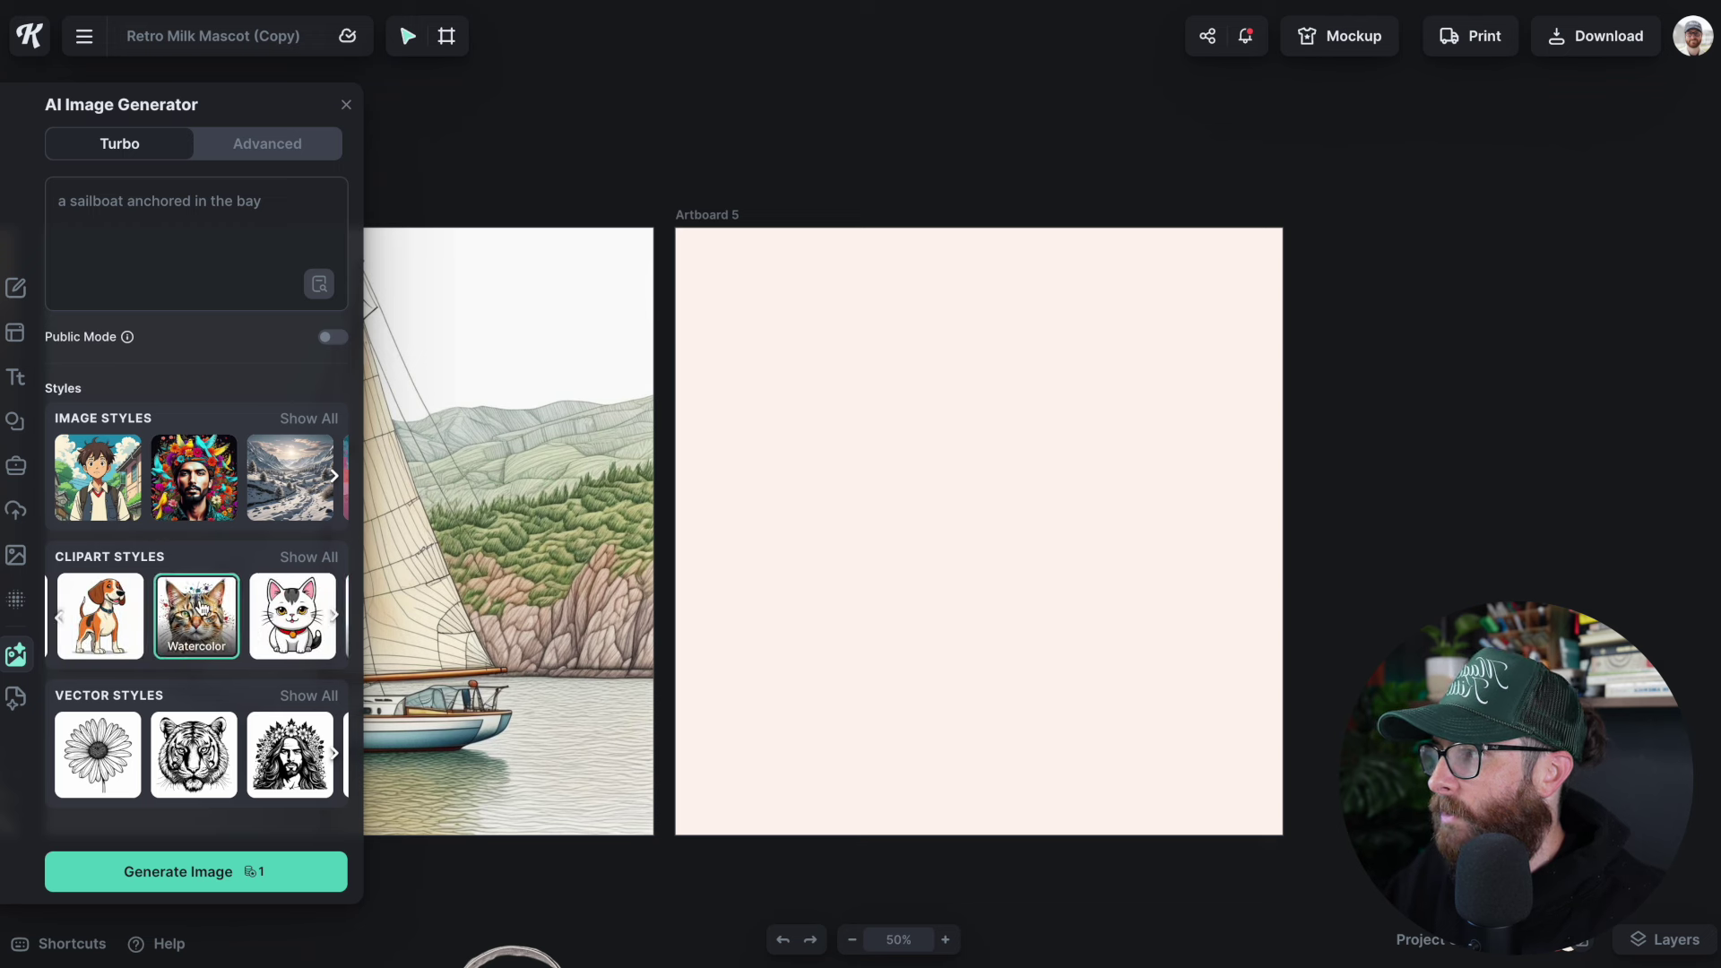
Replace the prompt with 'a happy dog', generate it, then nudge and shrink the resulting dog image.
triple_click(148, 230)
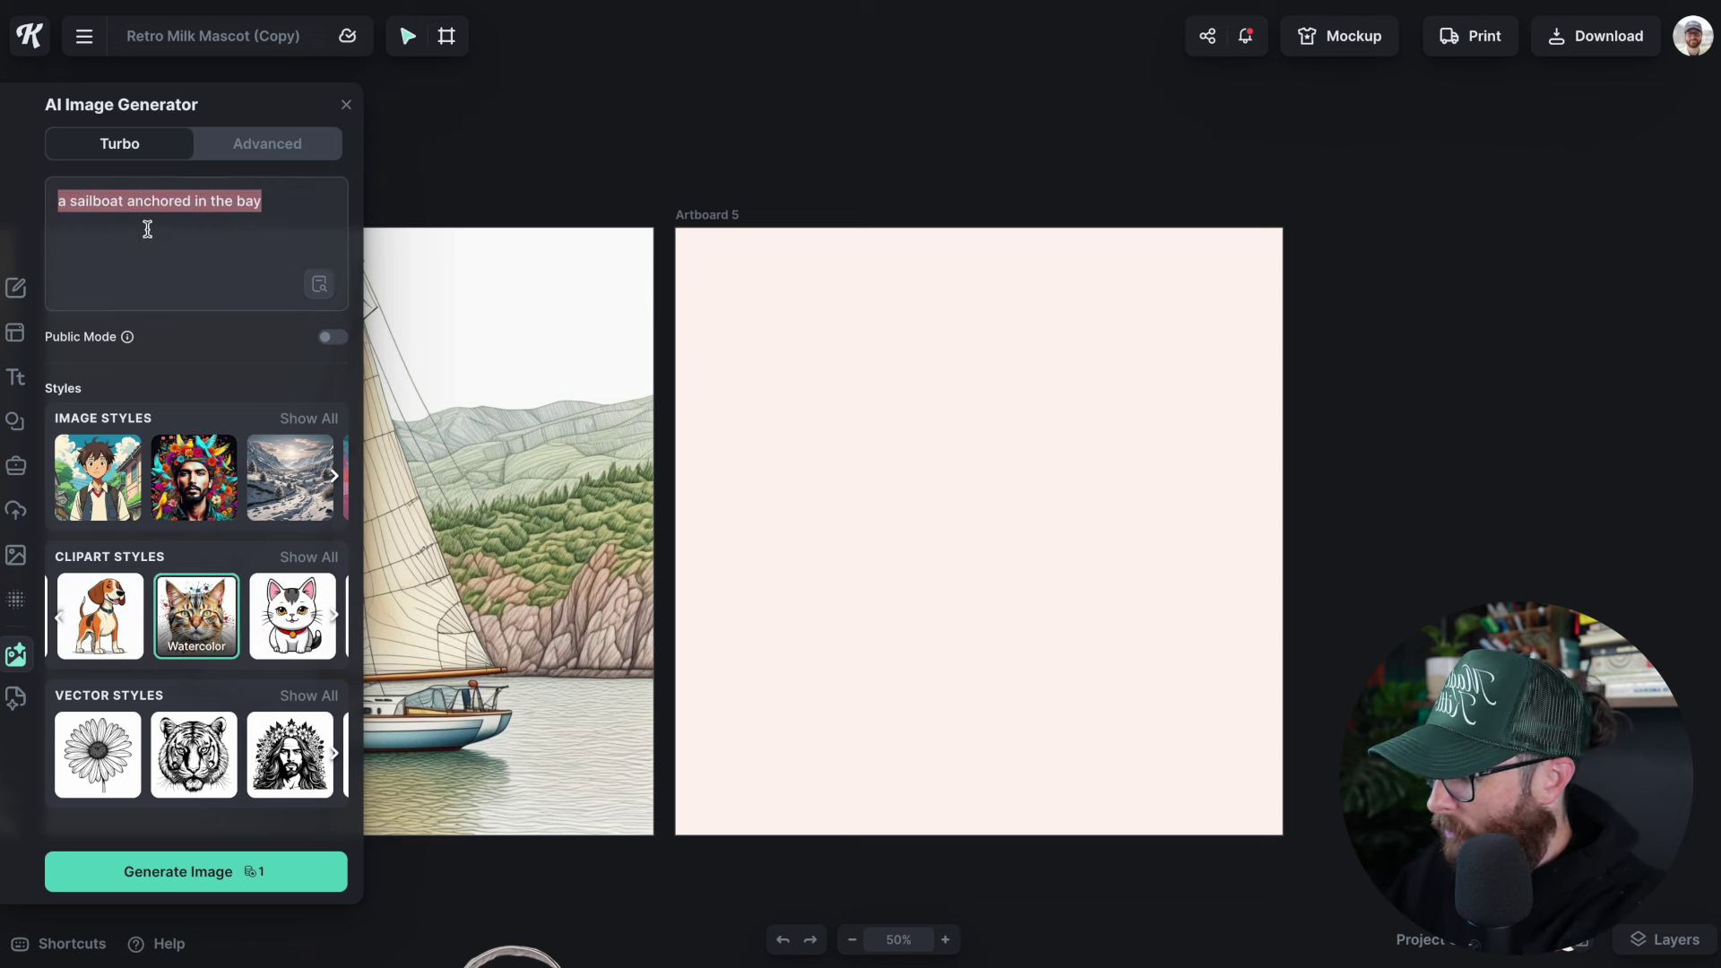
text(a happy dog)
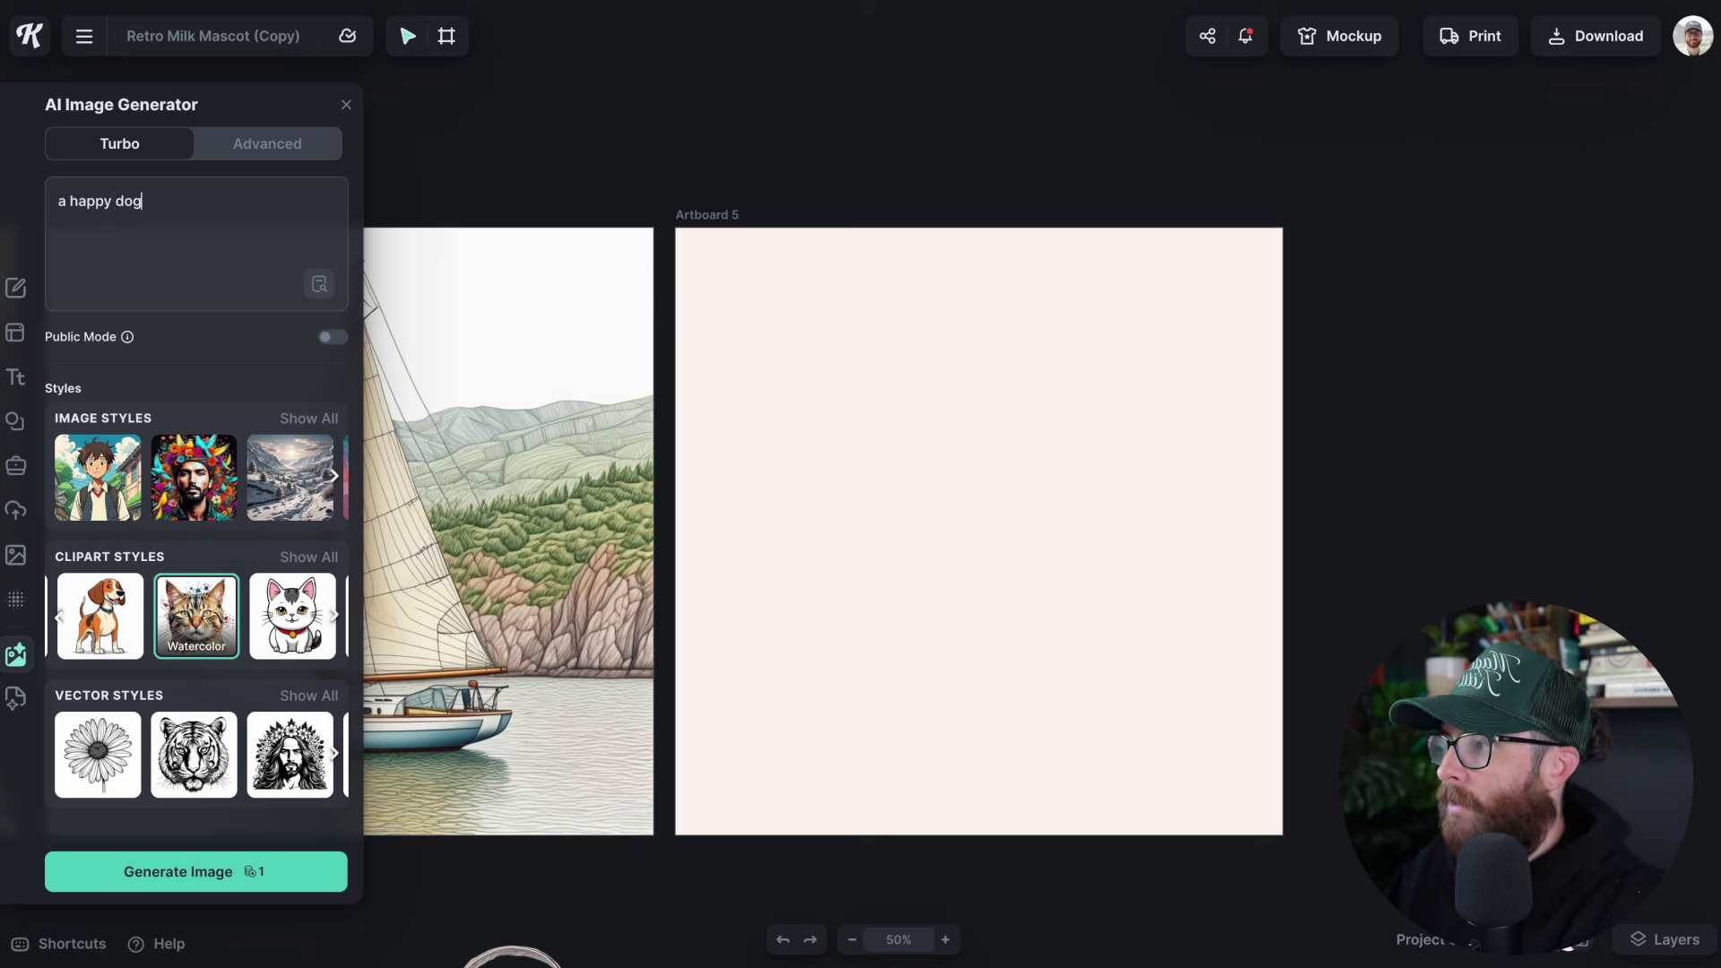
key(Return)
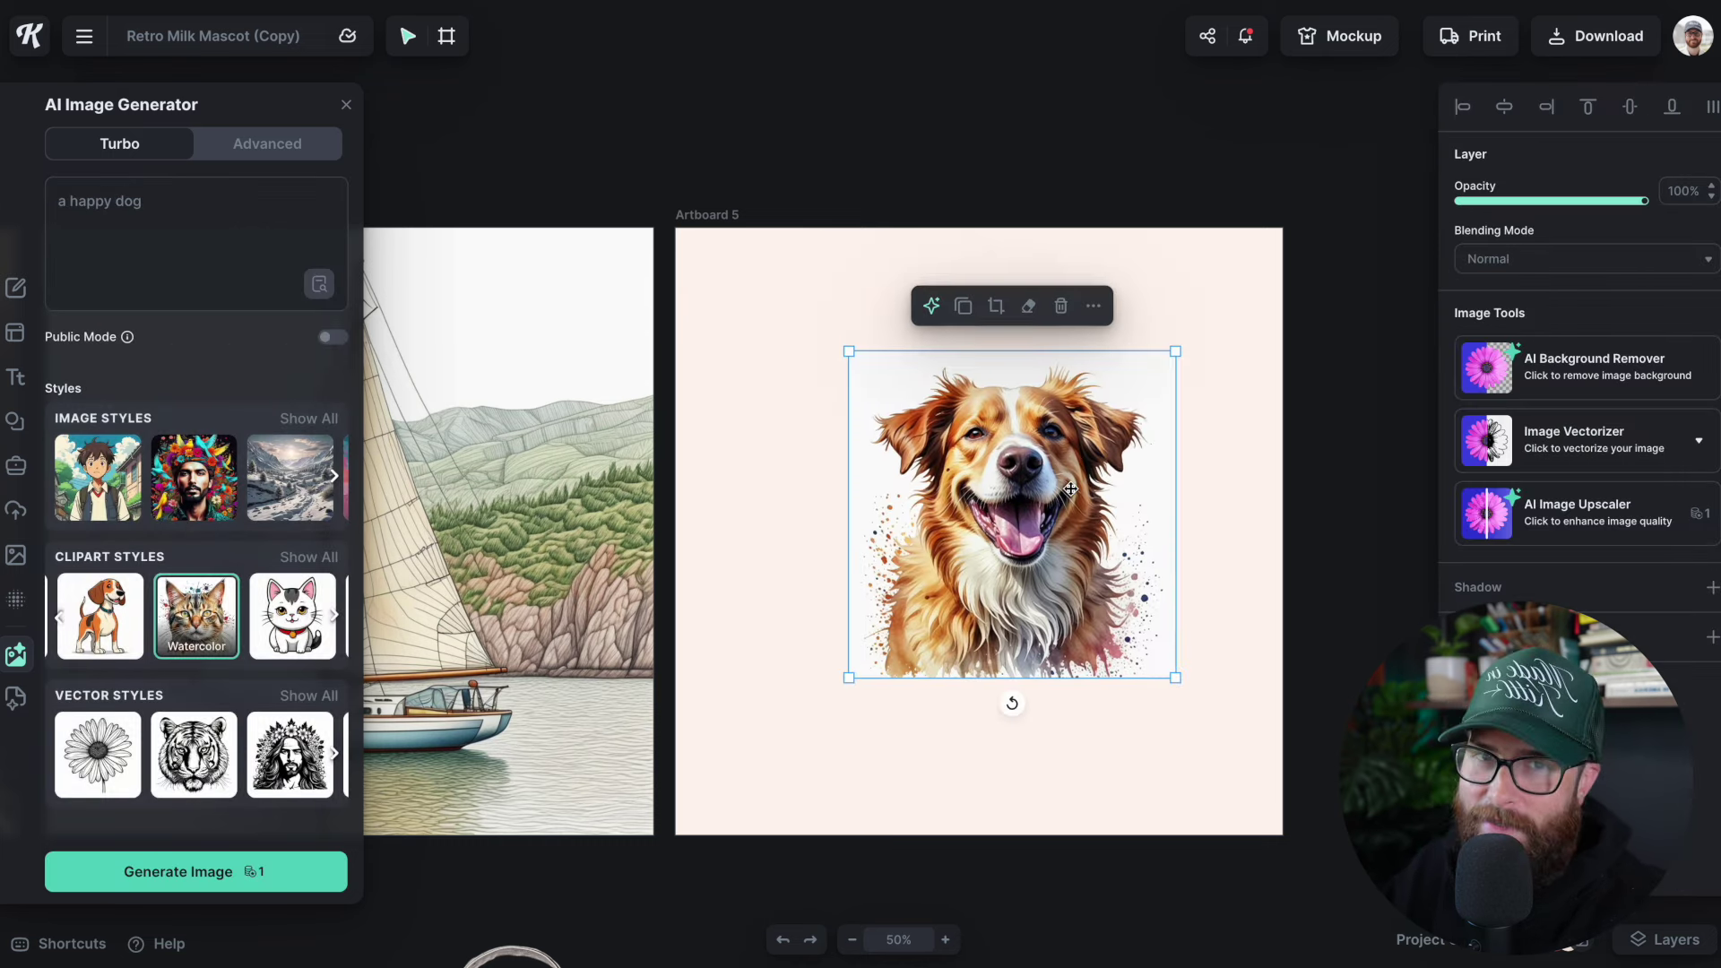
drag(1127, 450, 1116, 439)
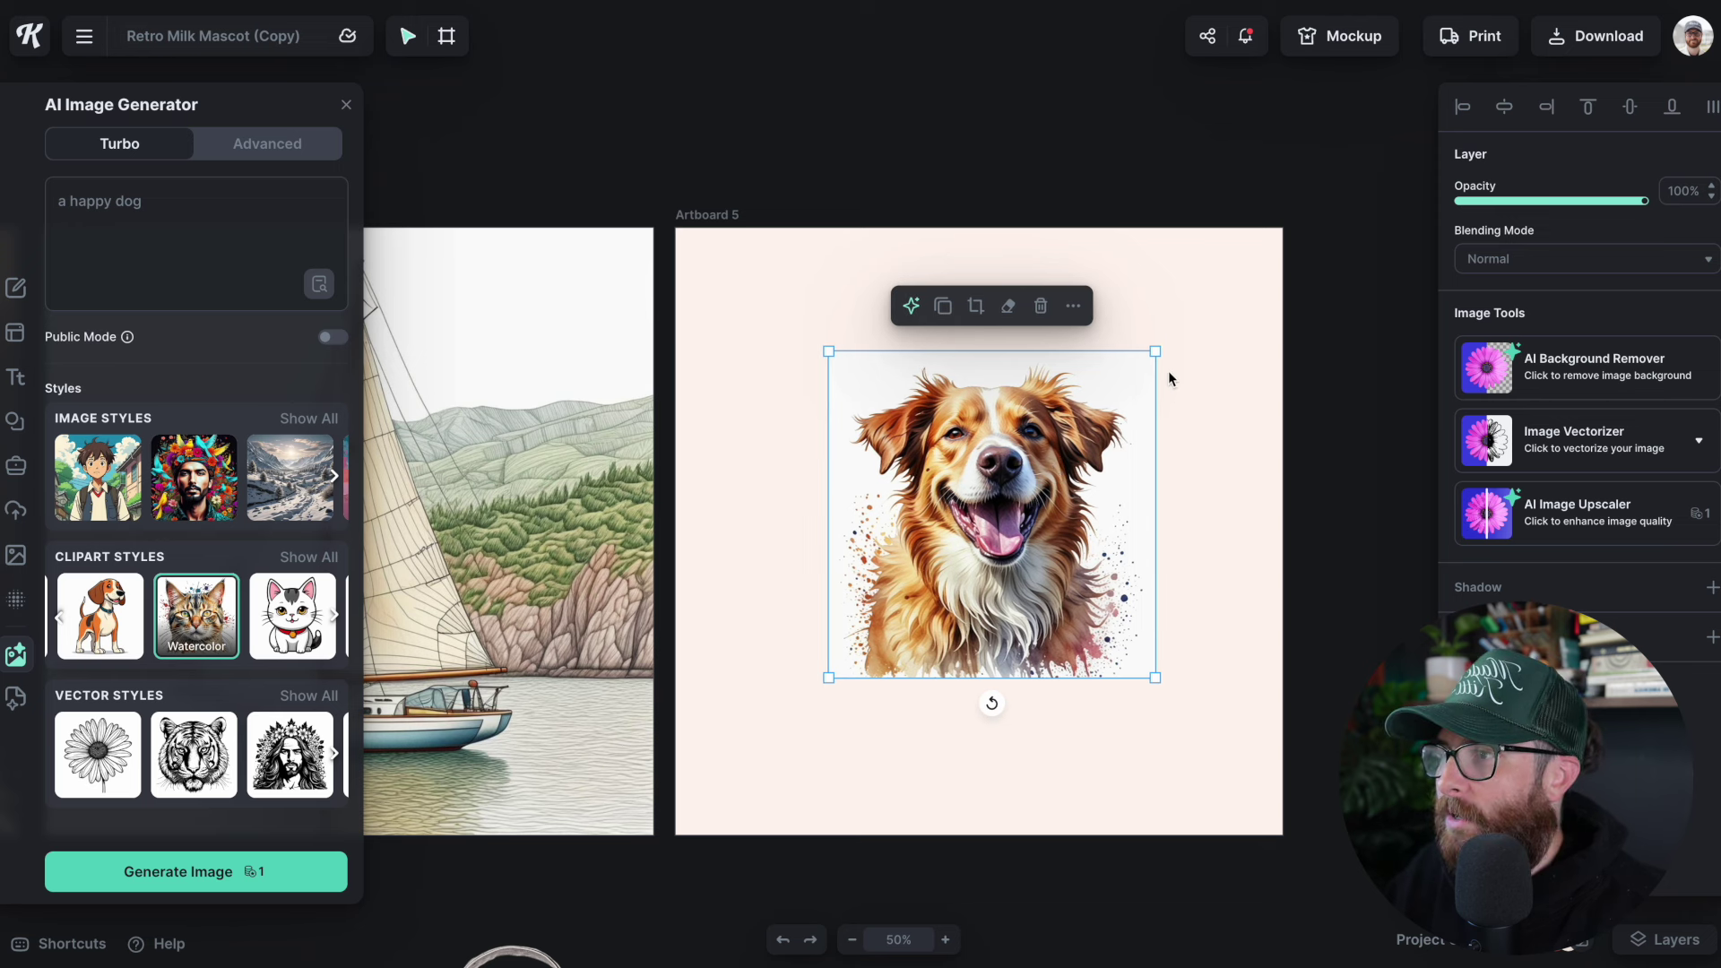
drag(1158, 349, 1131, 376)
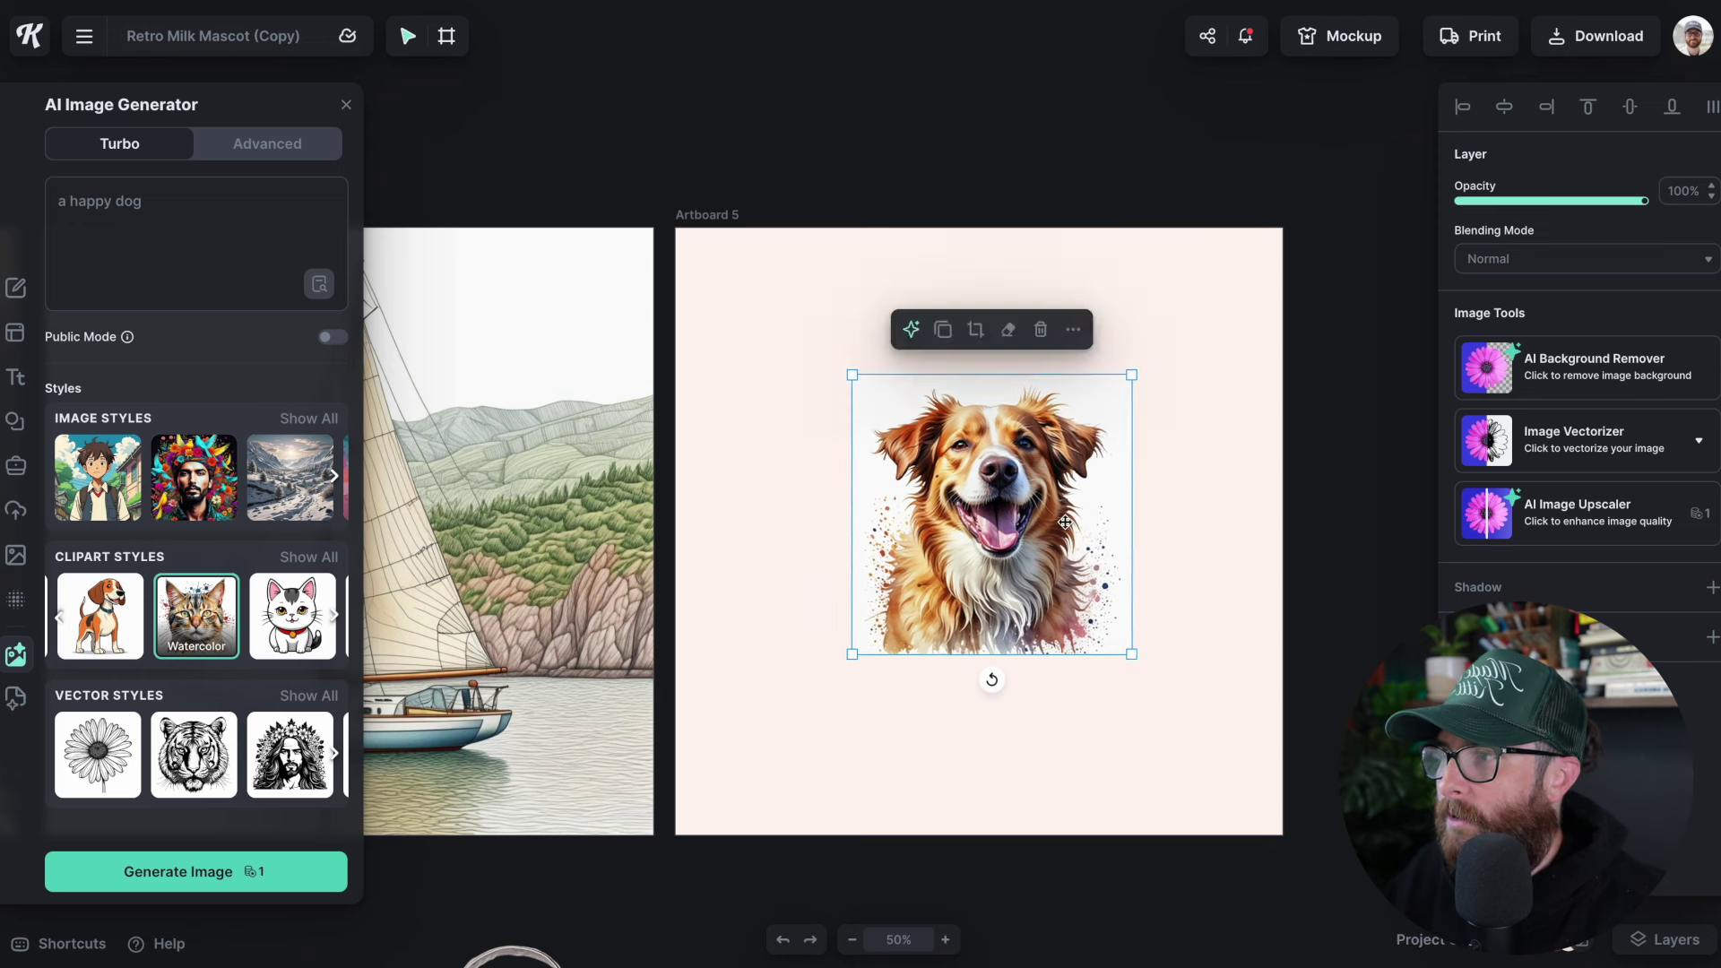
Move the dog image up the artboard and copy the prompt words 'a happy dog'.
drag(1063, 525, 1050, 402)
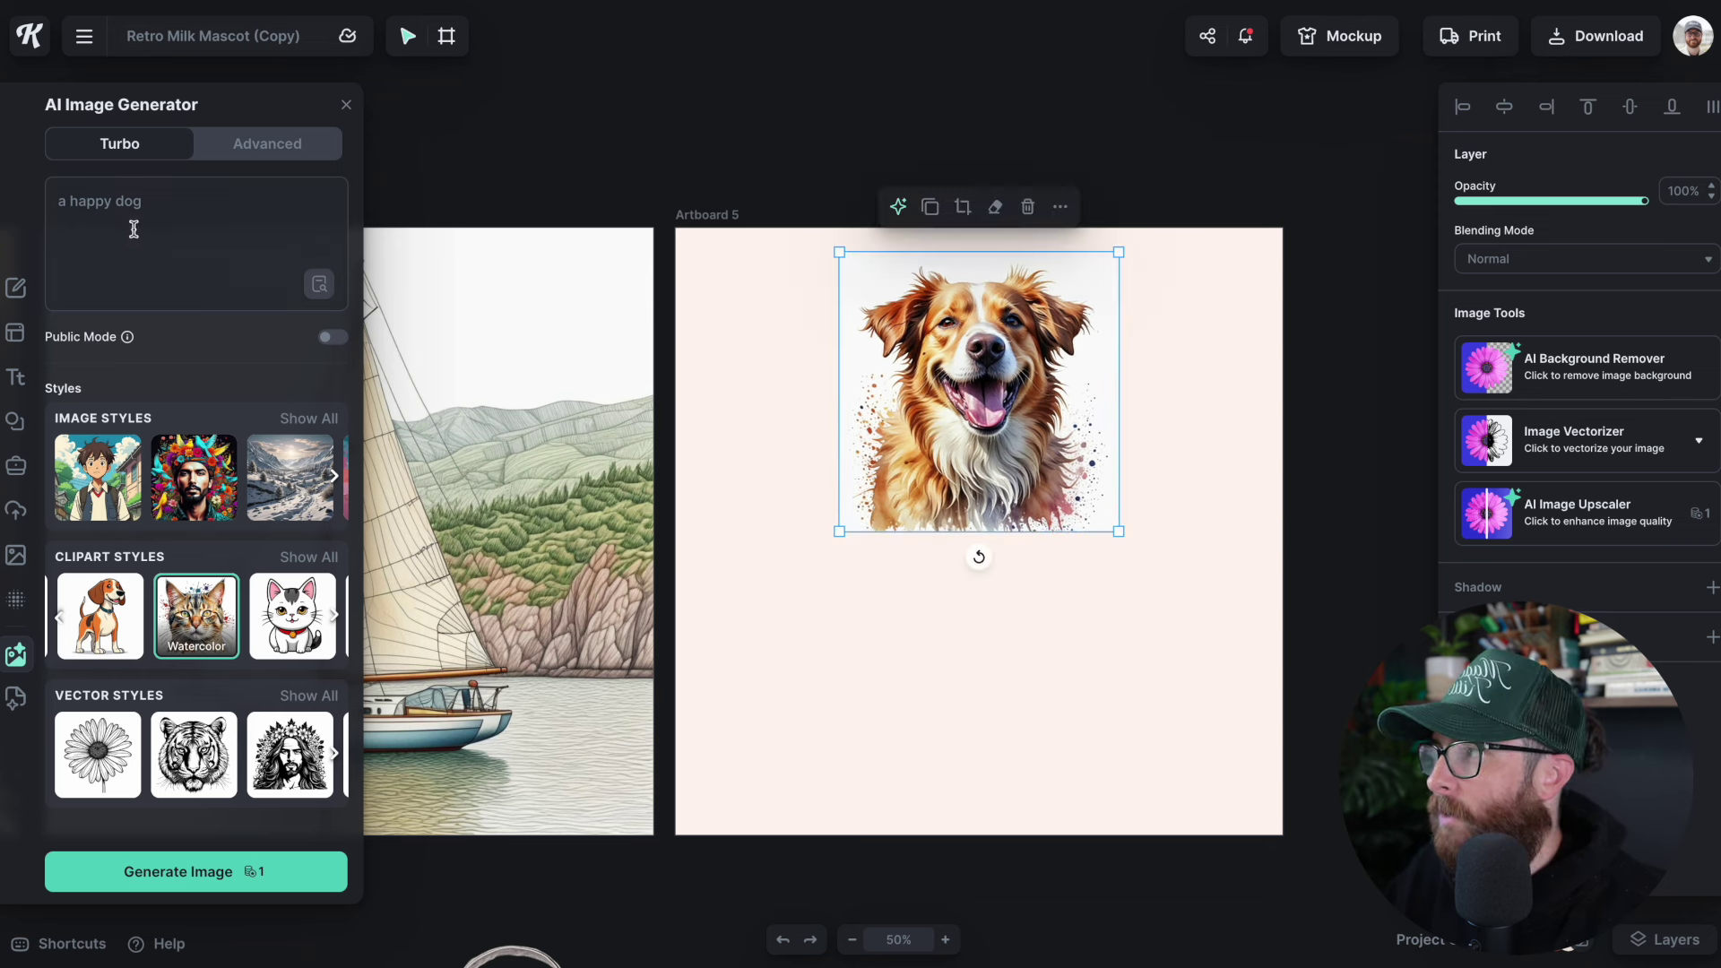
drag(151, 209, 59, 207)
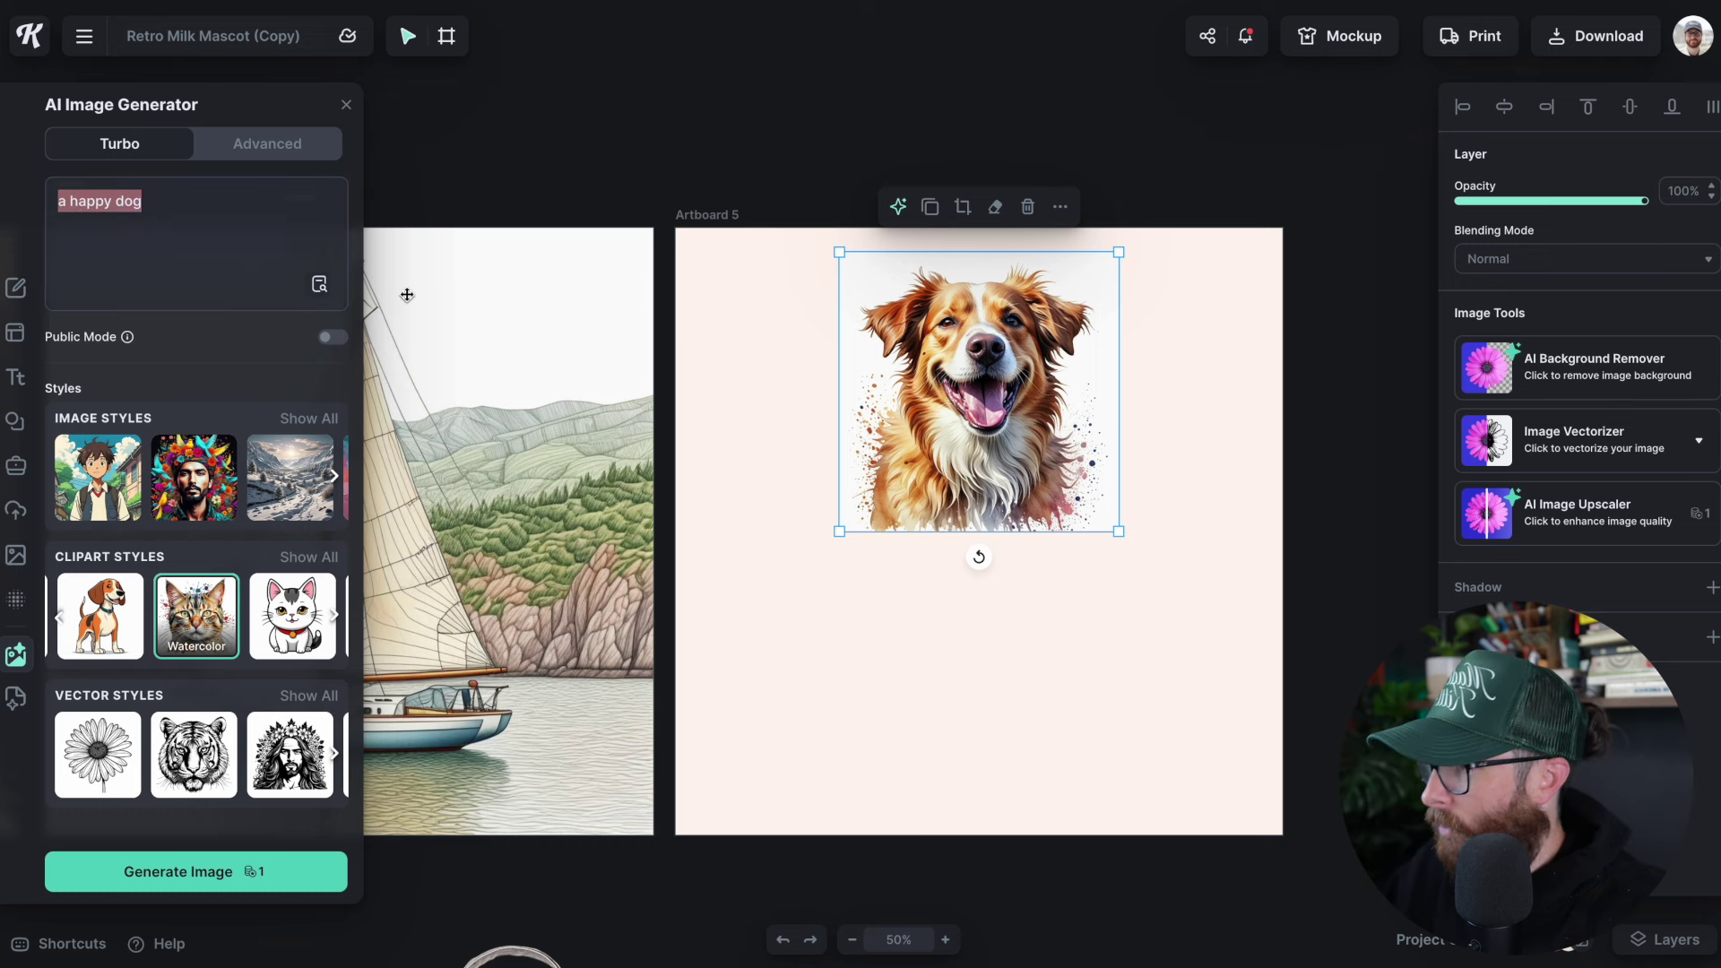
click(826, 545)
Paste 'a happy dog' as a one-line text label above the dog, and start extending the prompt.
key(t)
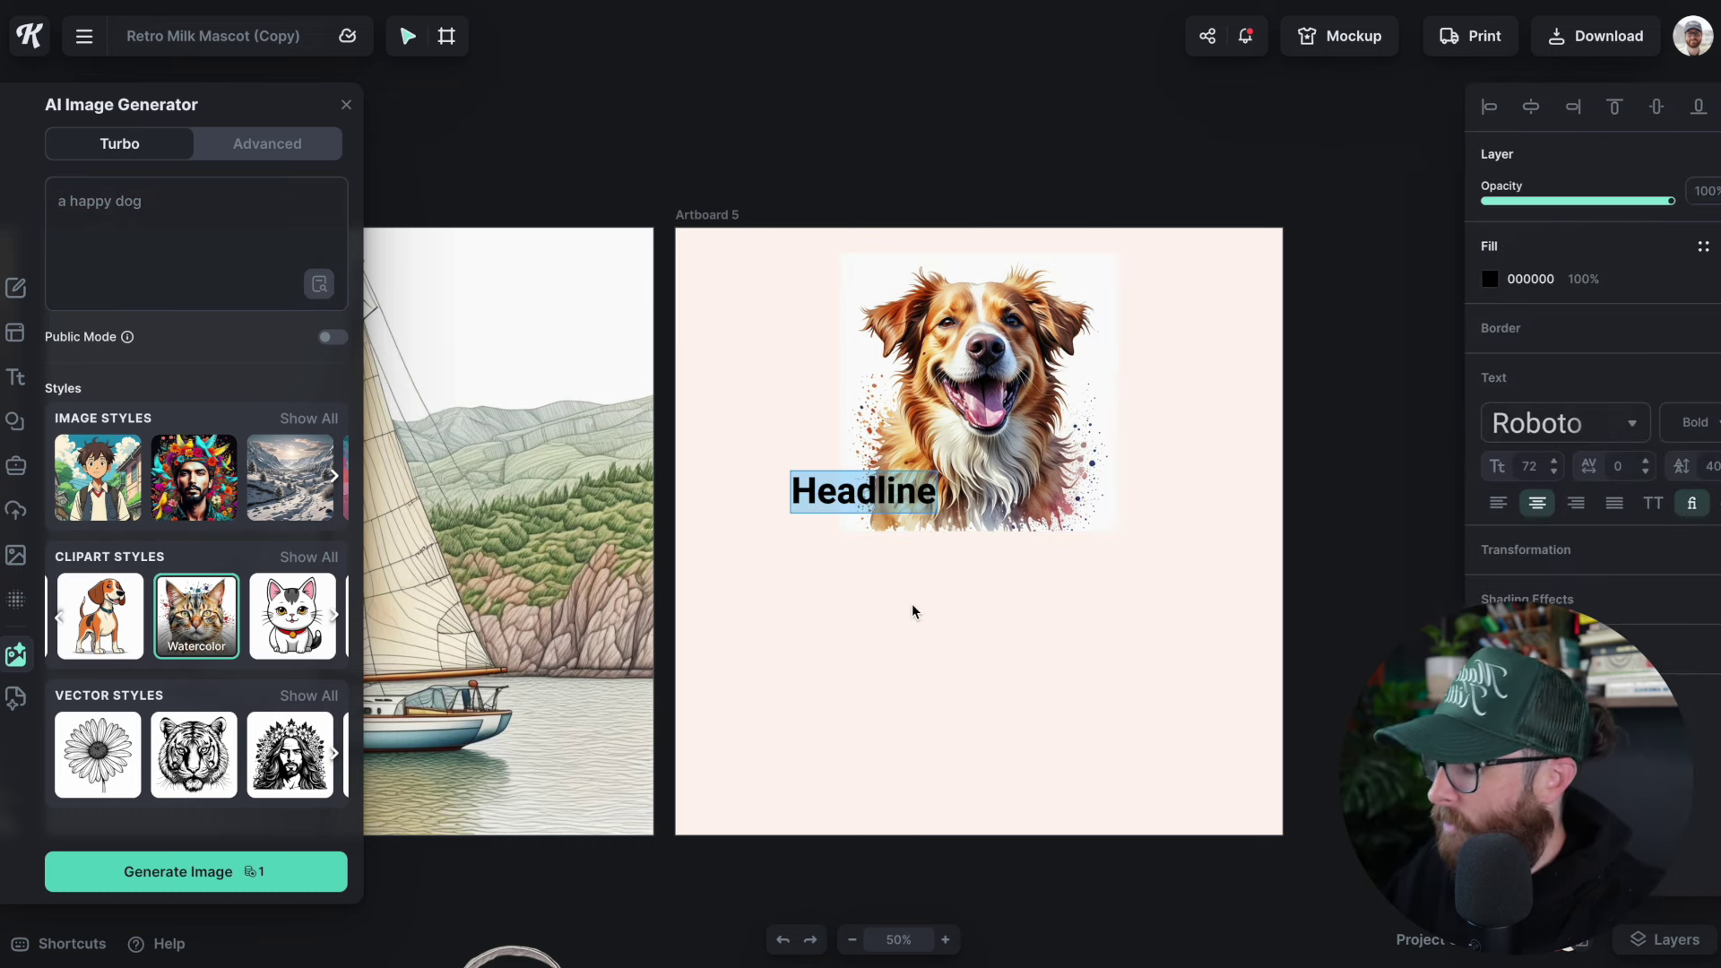
text(a happy dog)
key(Escape)
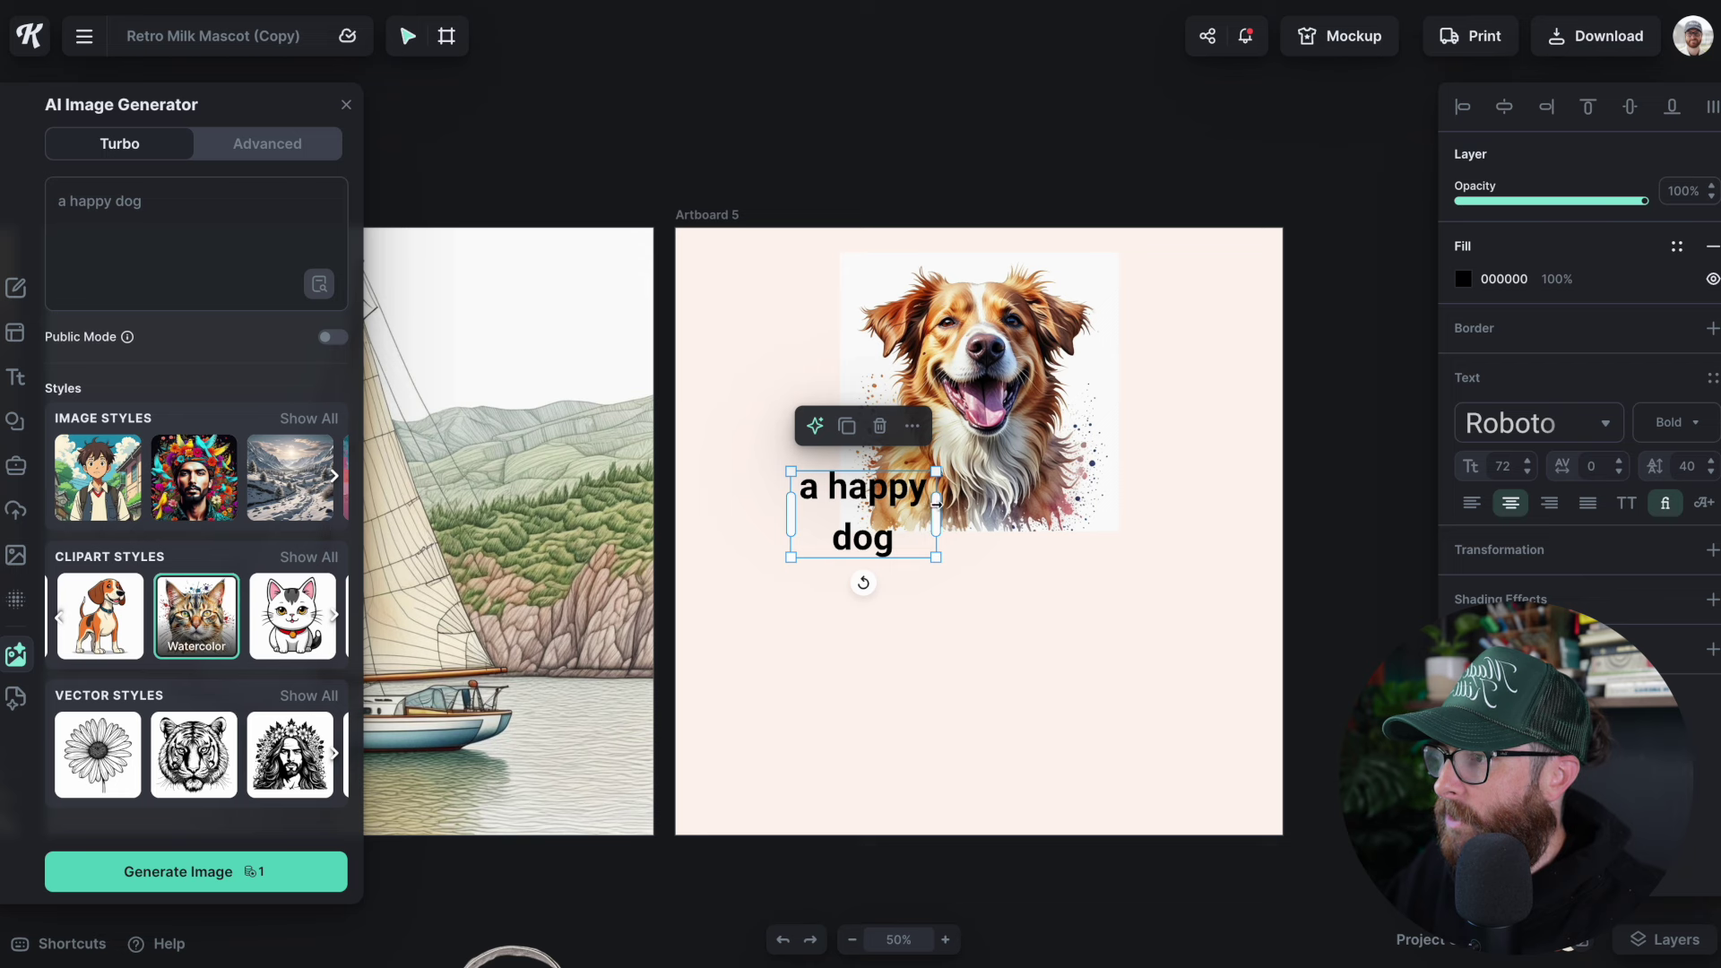
drag(936, 504, 1027, 255)
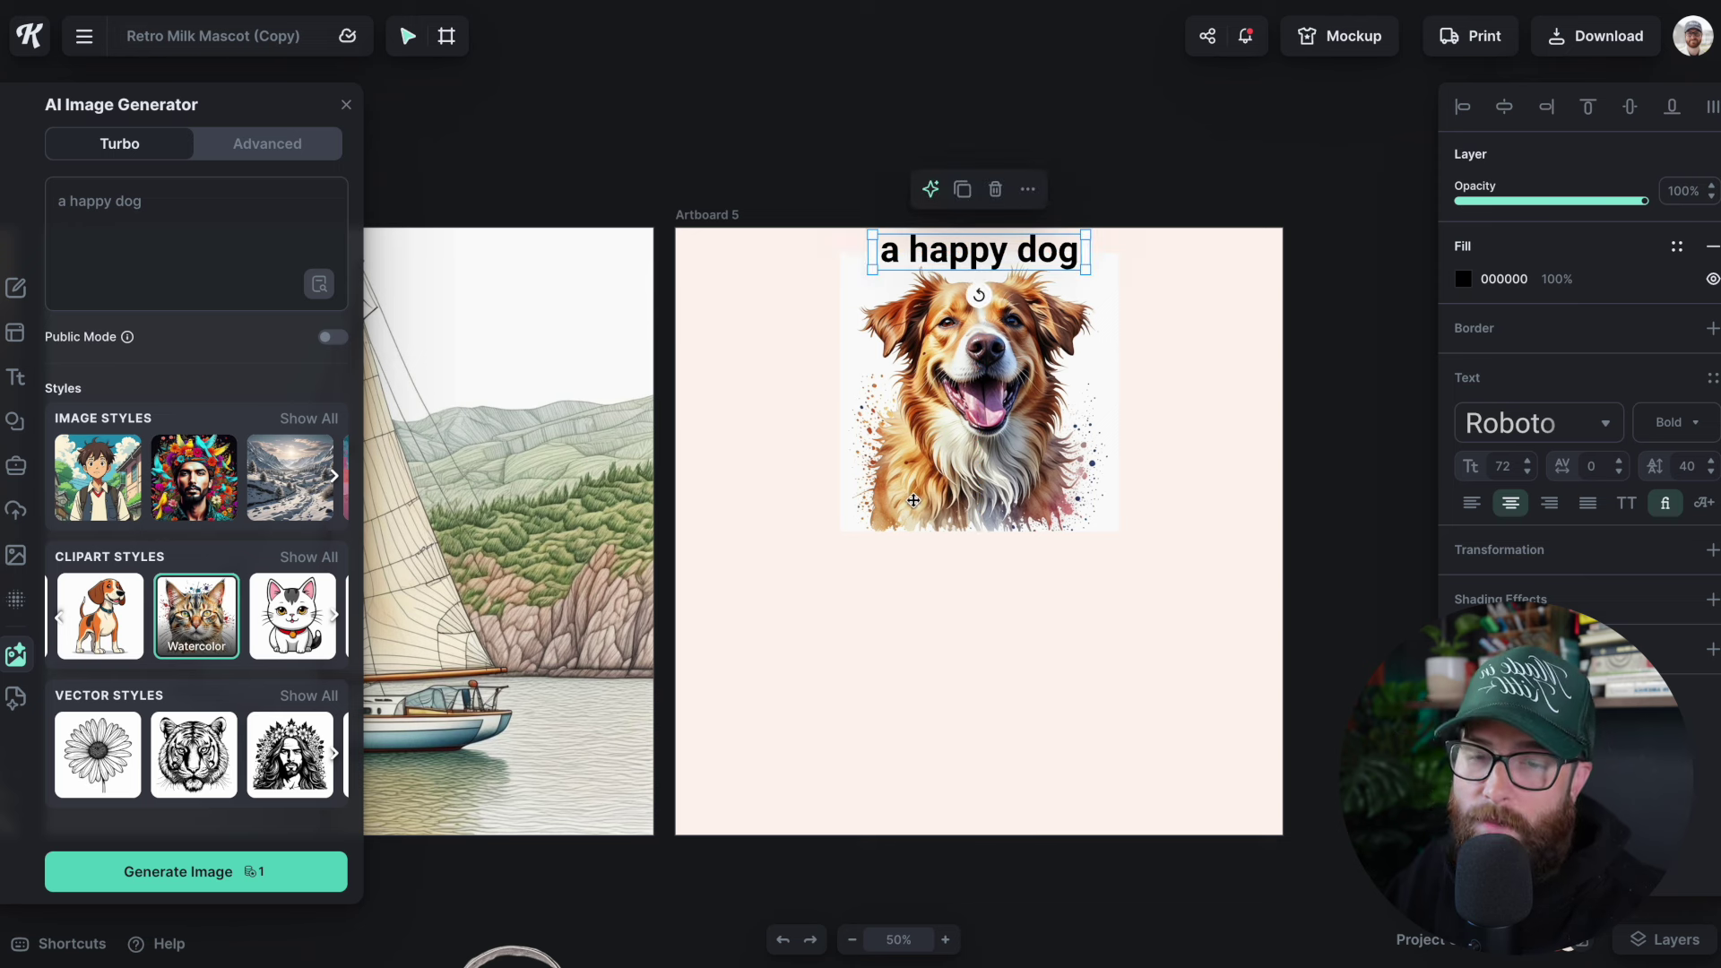
click(114, 207)
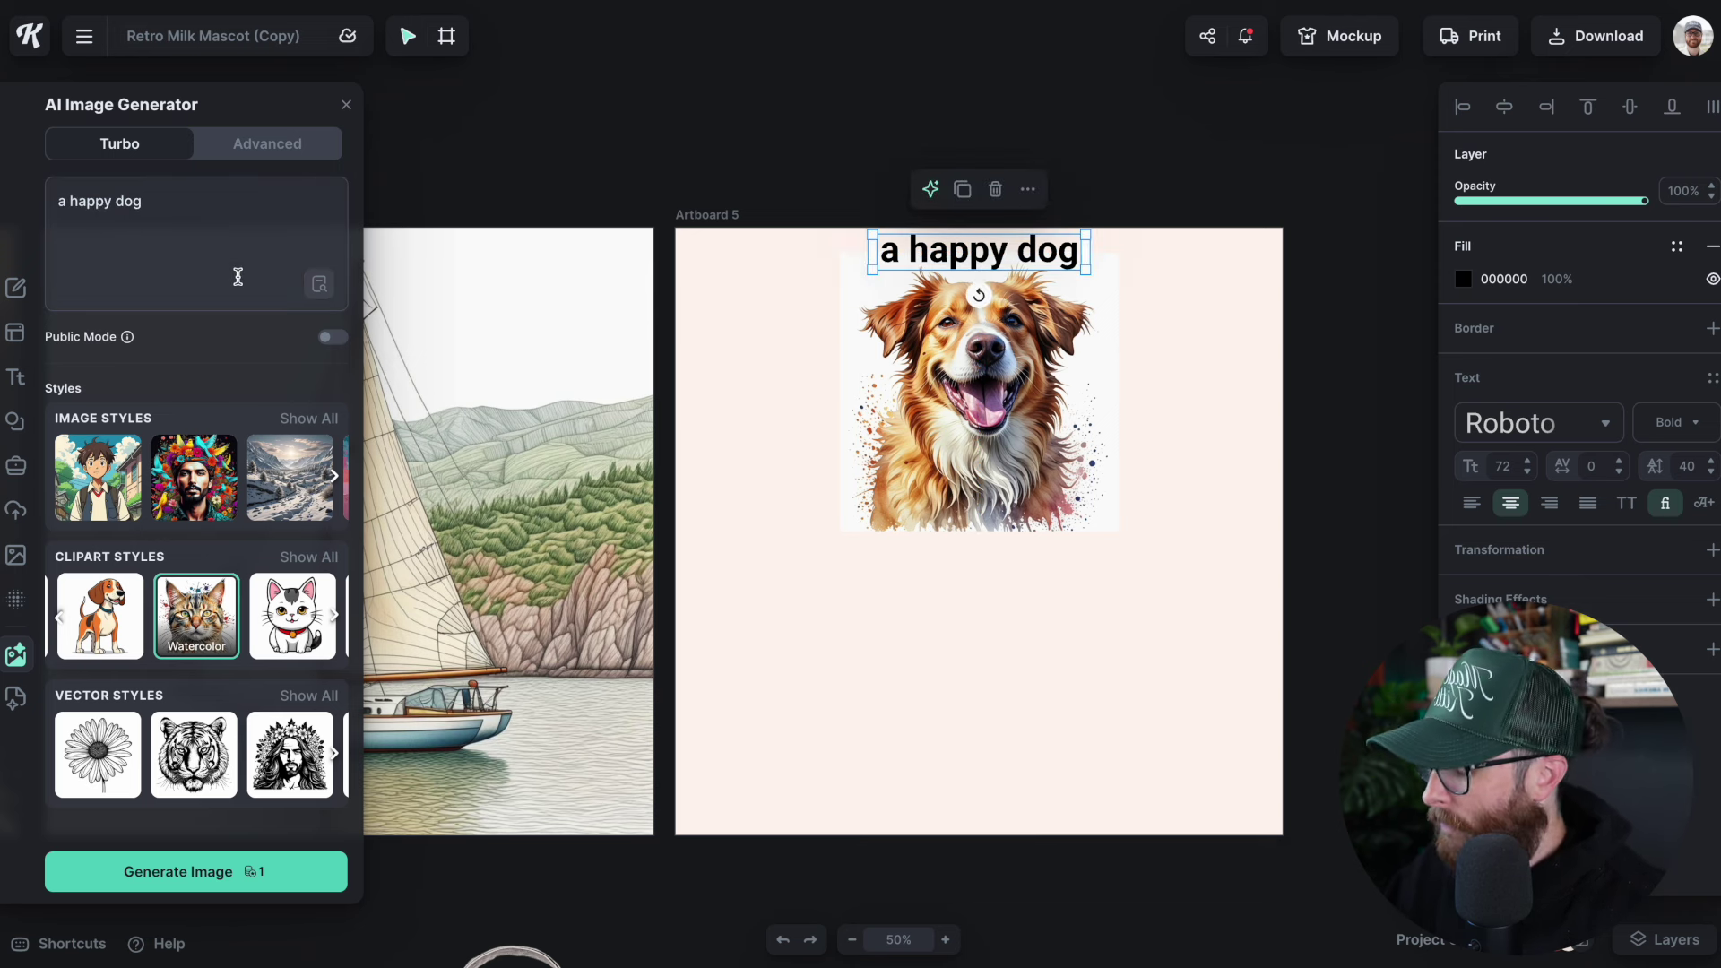
text(full body)
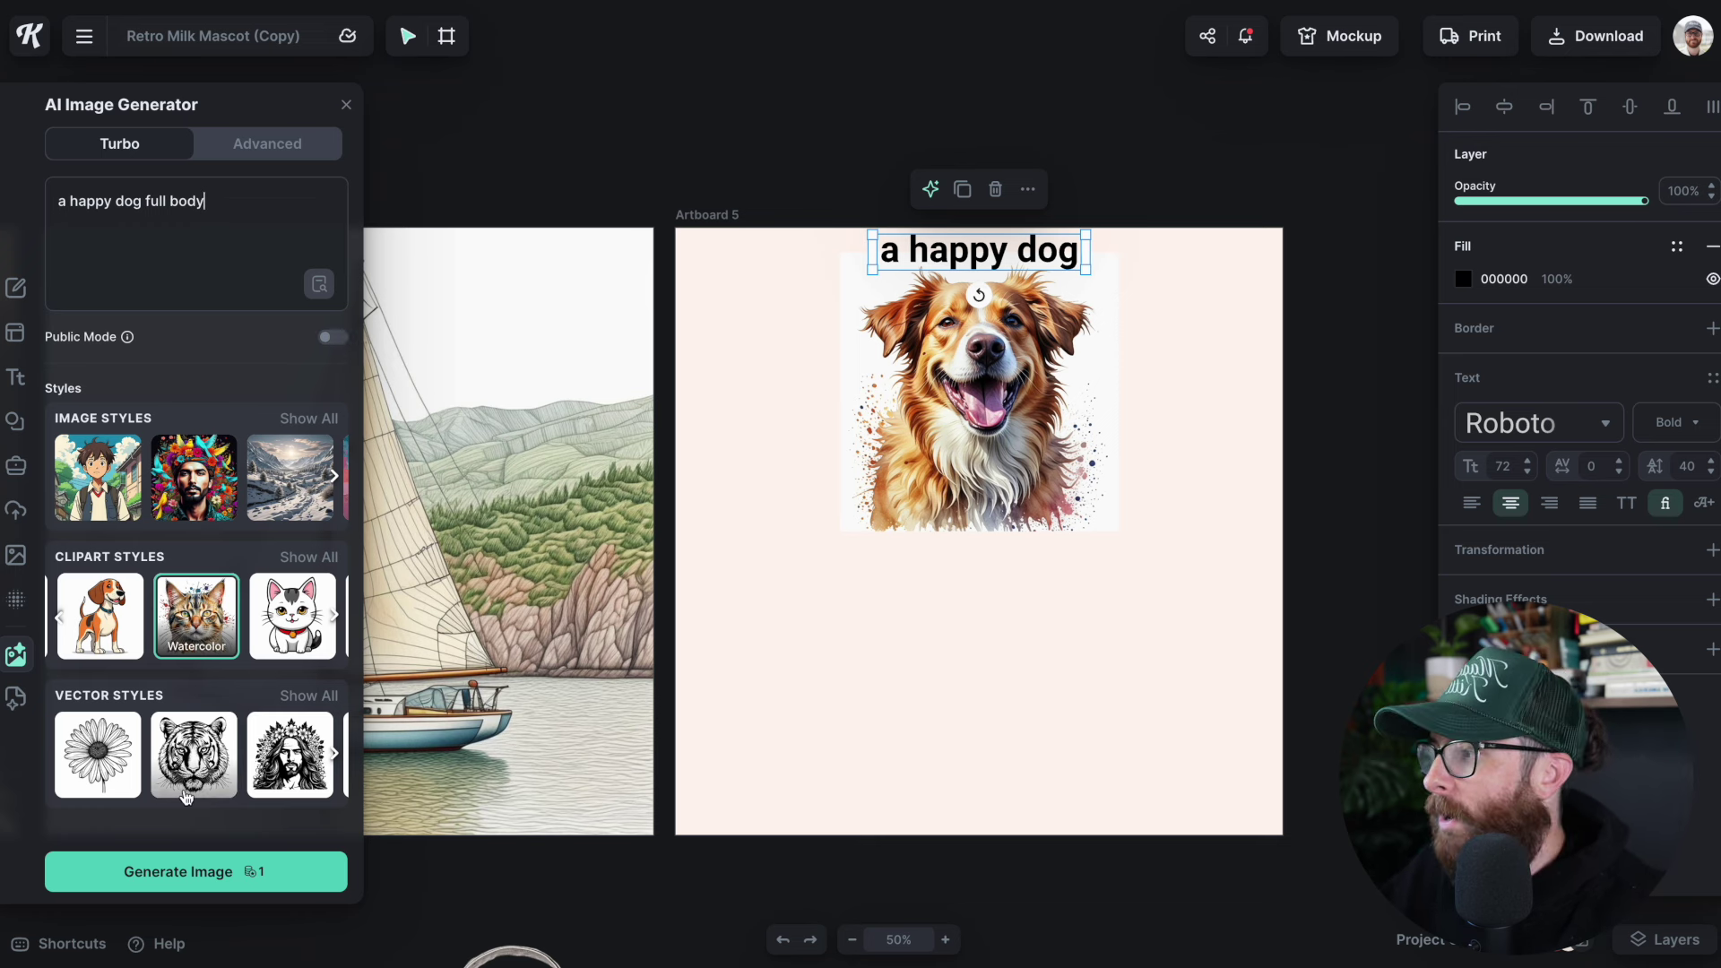
Generate the 'a happy dog full body' image and place it at the artboard's lower right.
click(191, 892)
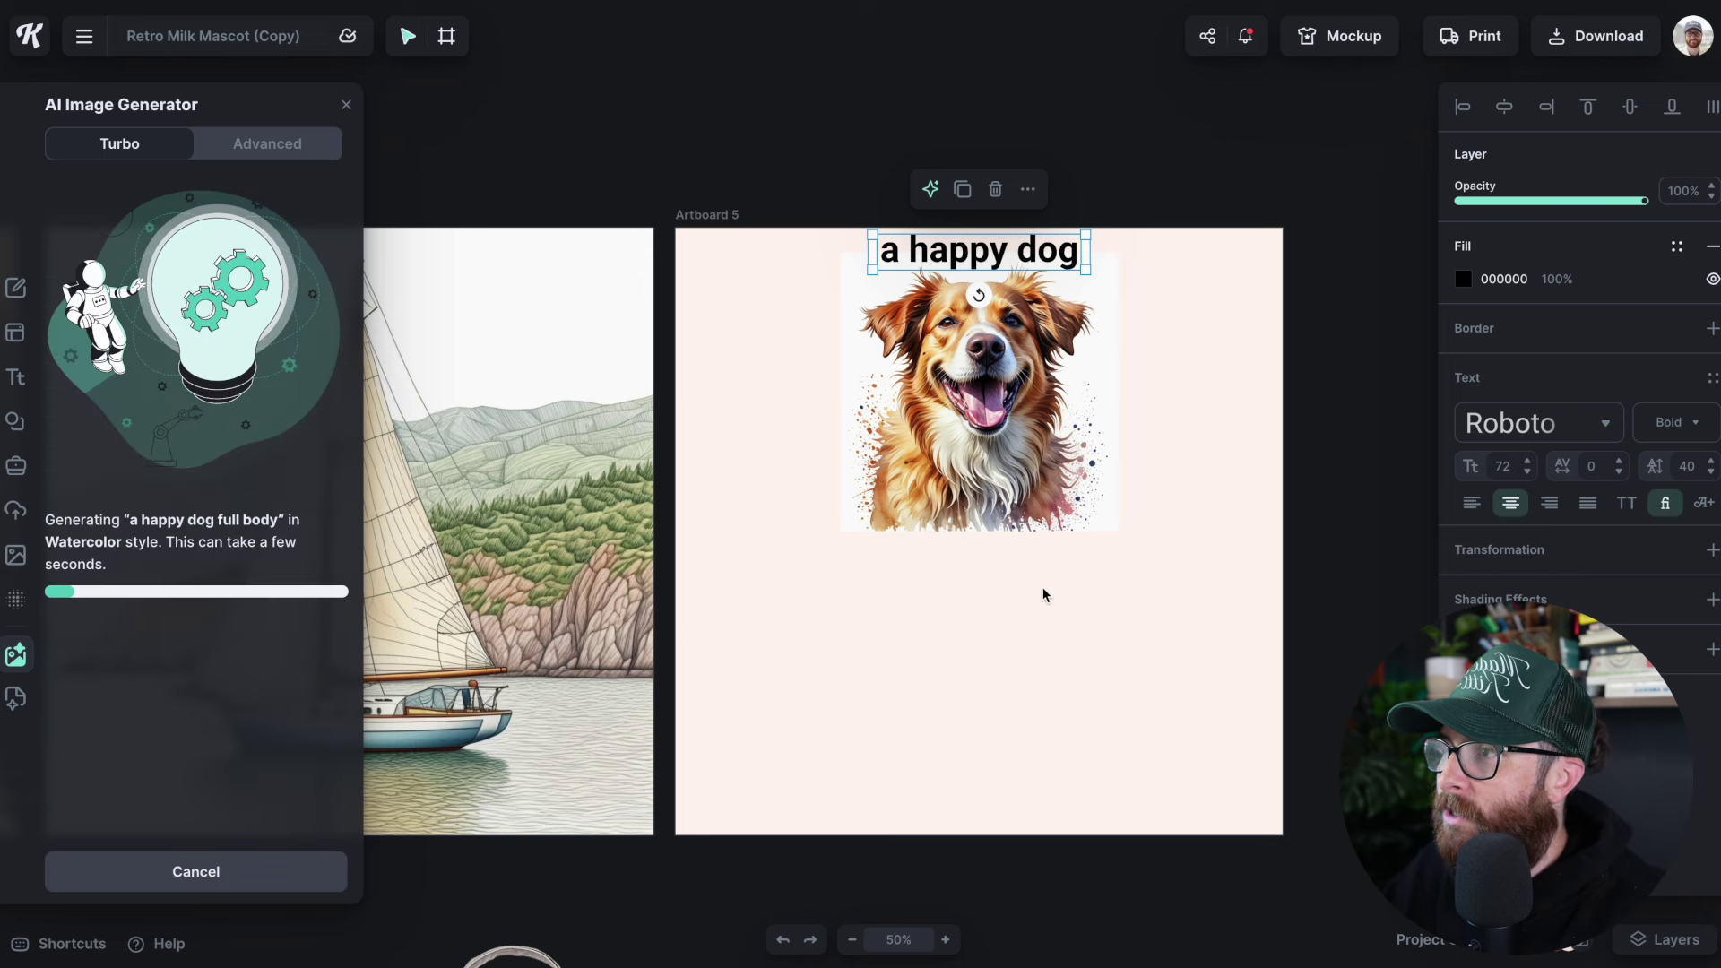
click(1108, 592)
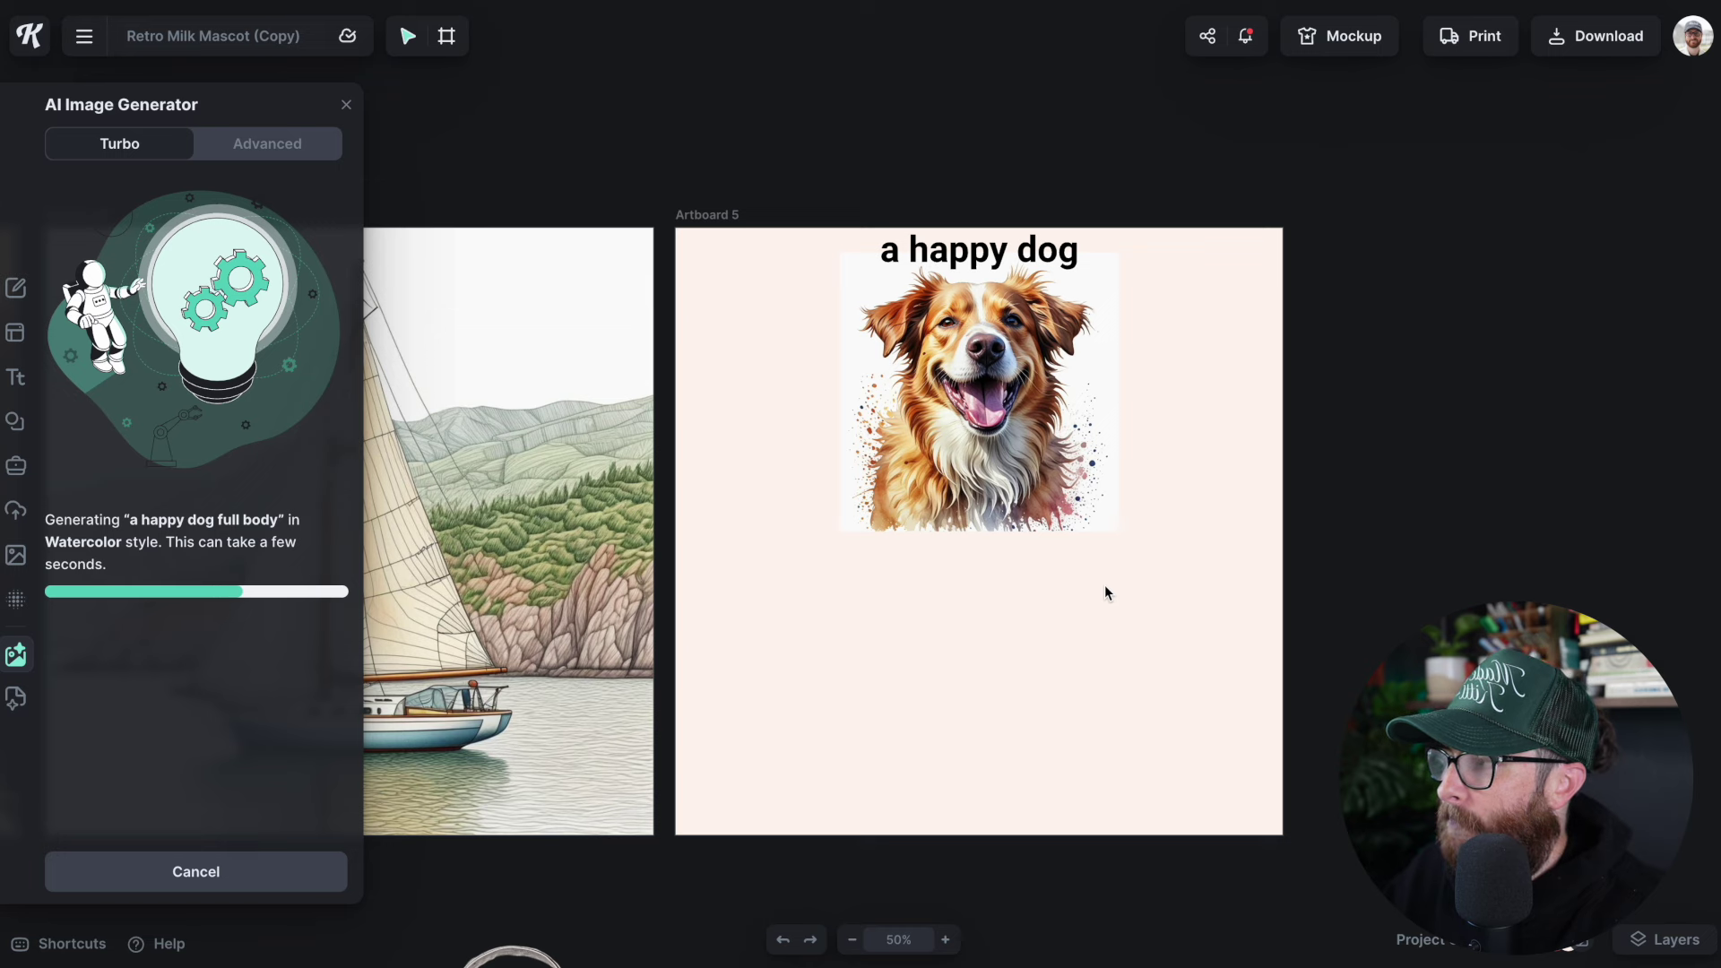
drag(951, 545, 1199, 732)
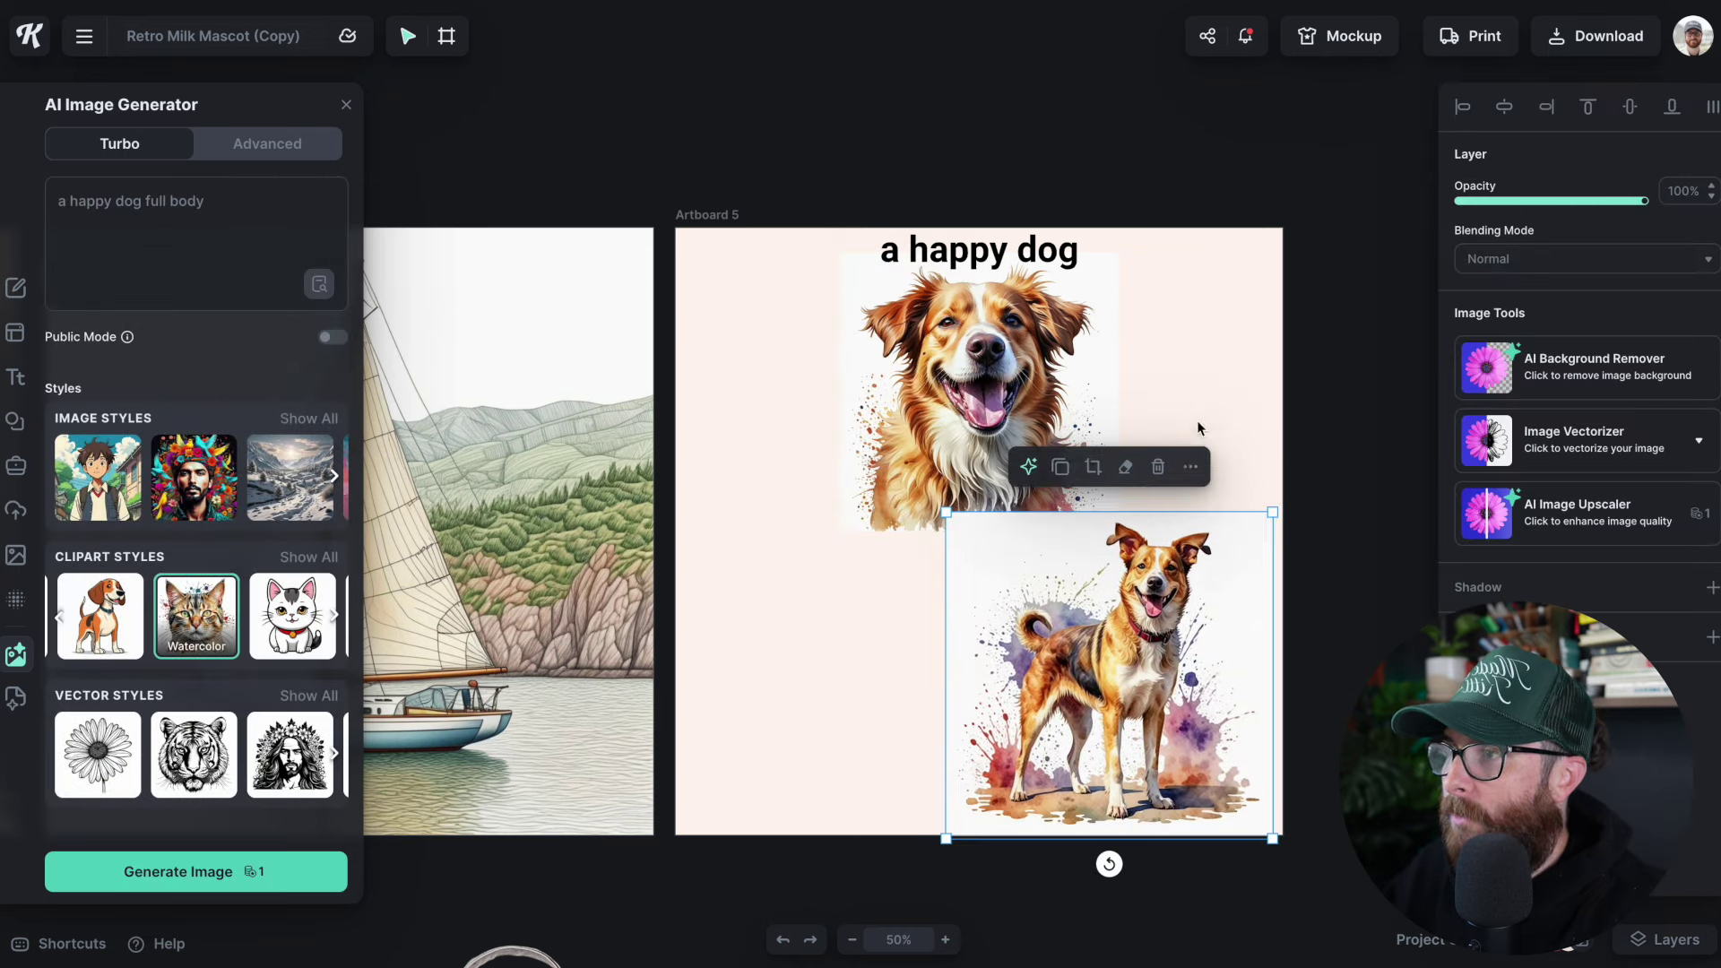
Resize and arrange the captioned face dog and the full-body dog side by side at the top.
drag(1188, 354, 860, 235)
drag(1023, 329, 908, 330)
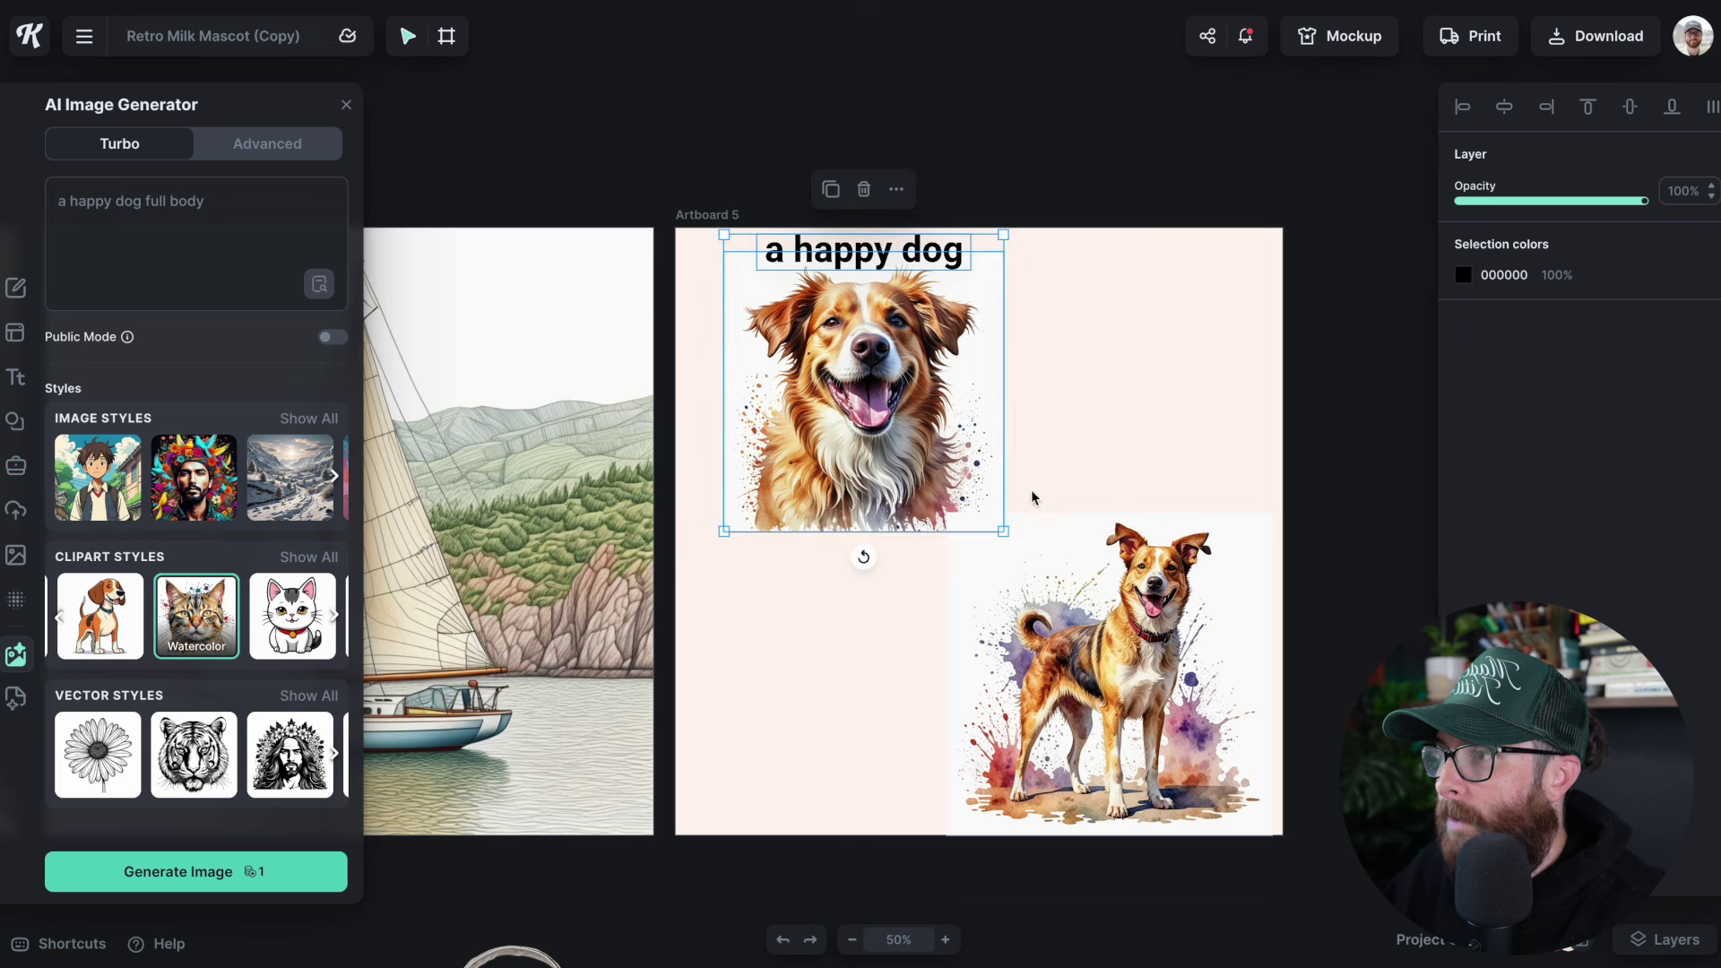
drag(1008, 534, 955, 484)
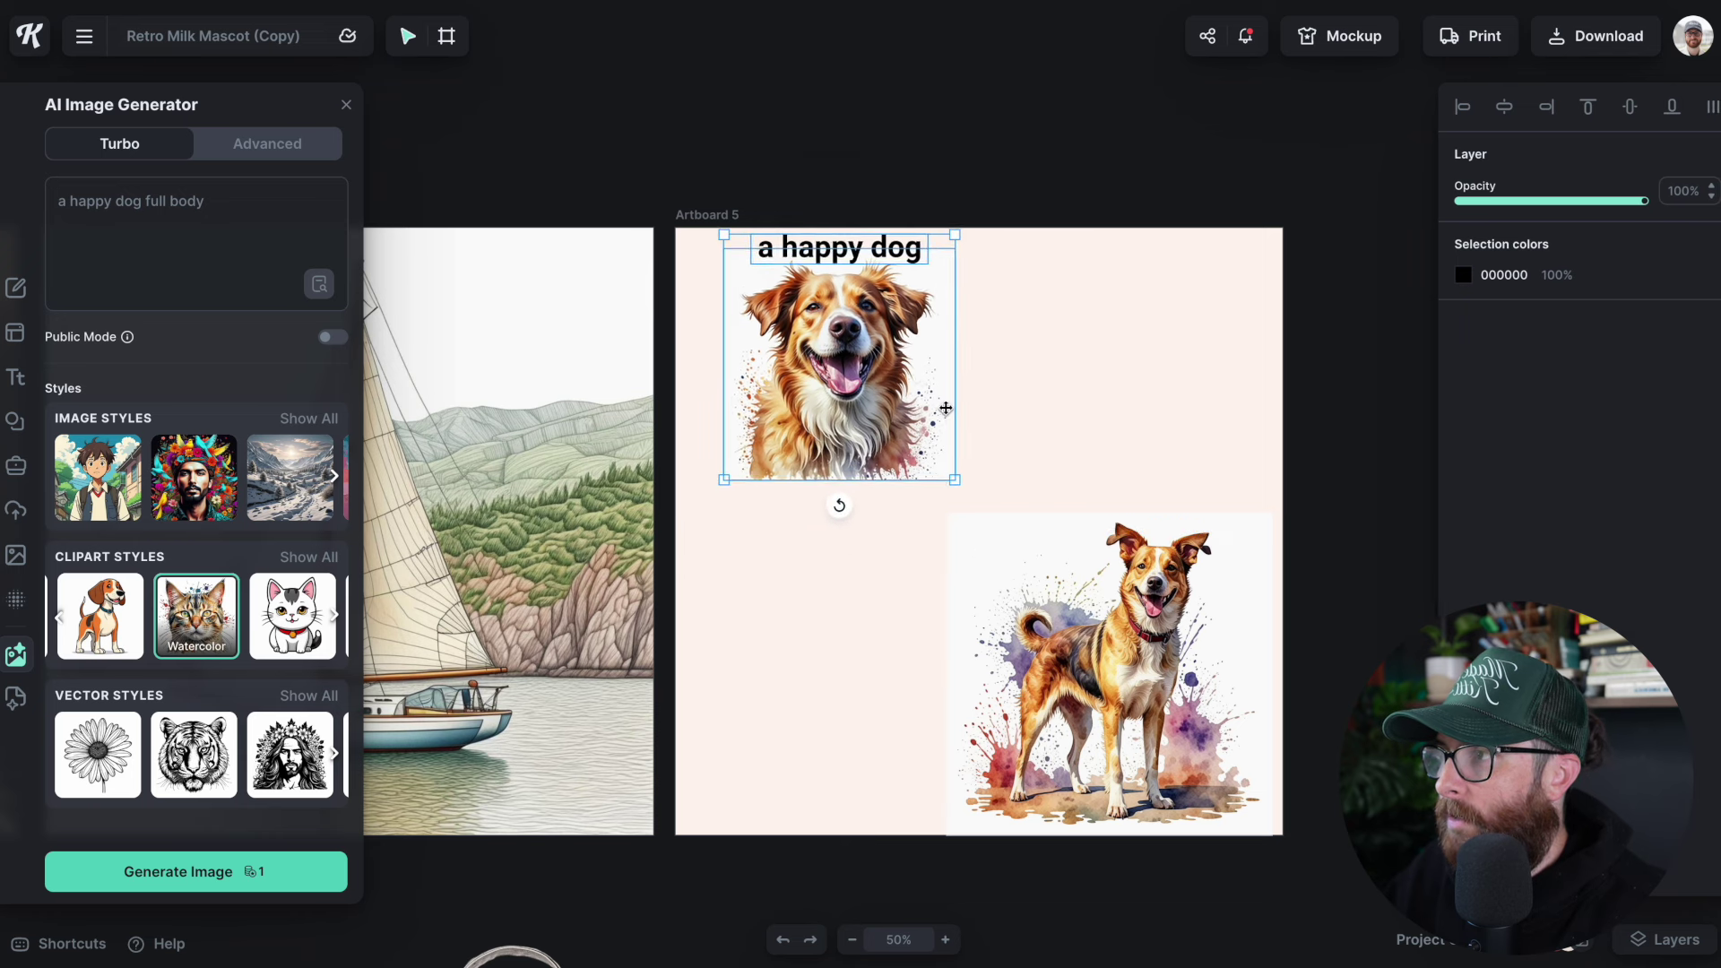
drag(823, 380, 799, 391)
drag(1171, 644, 1160, 392)
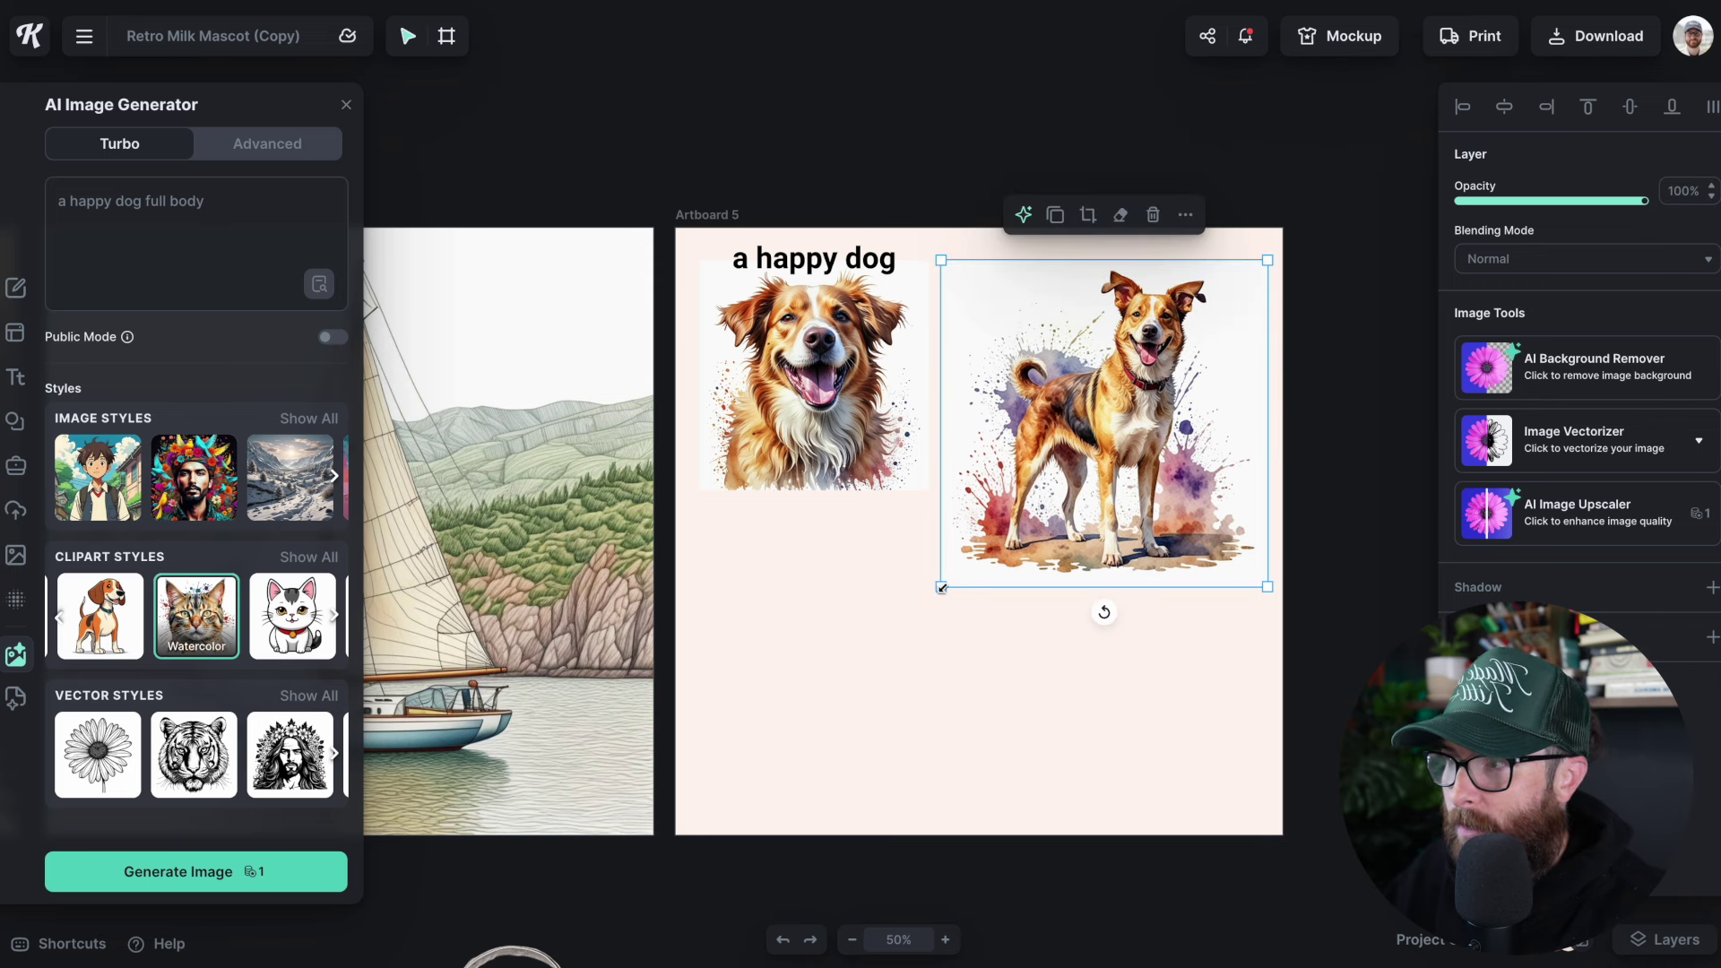
drag(941, 588, 1031, 477)
drag(1148, 386, 1078, 385)
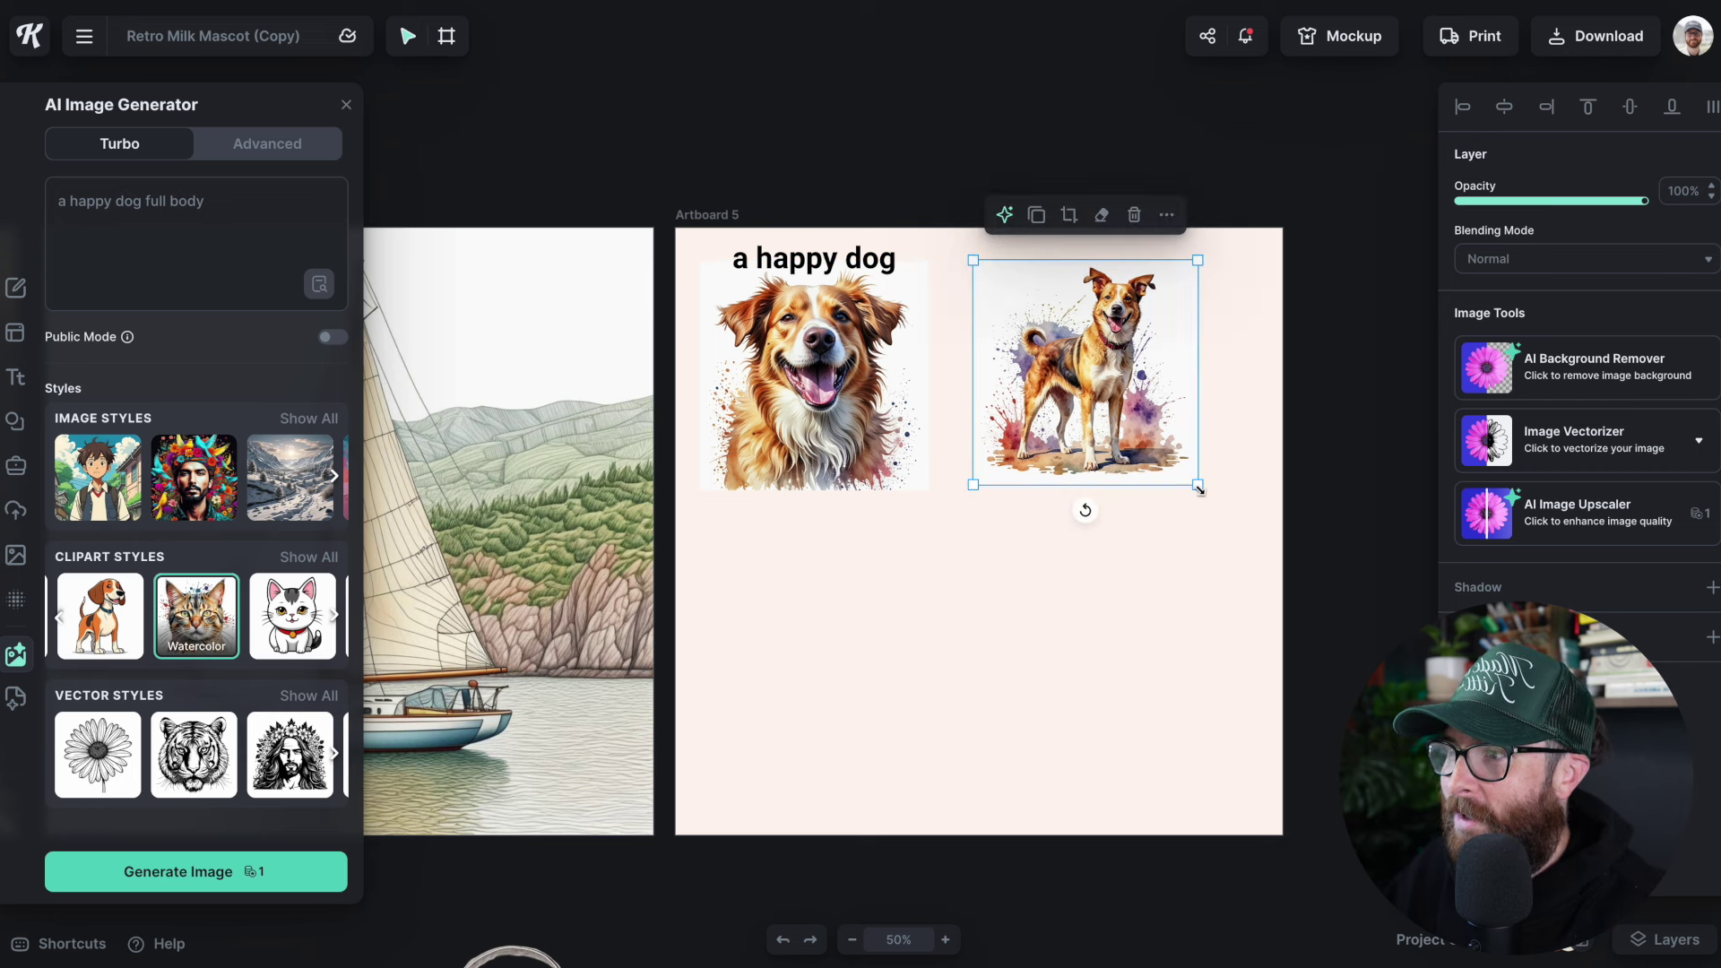
drag(1198, 488, 1204, 492)
Copy the caption above the full-body dog, bring it to front, and change it to 'a happy dog full body'.
click(871, 268)
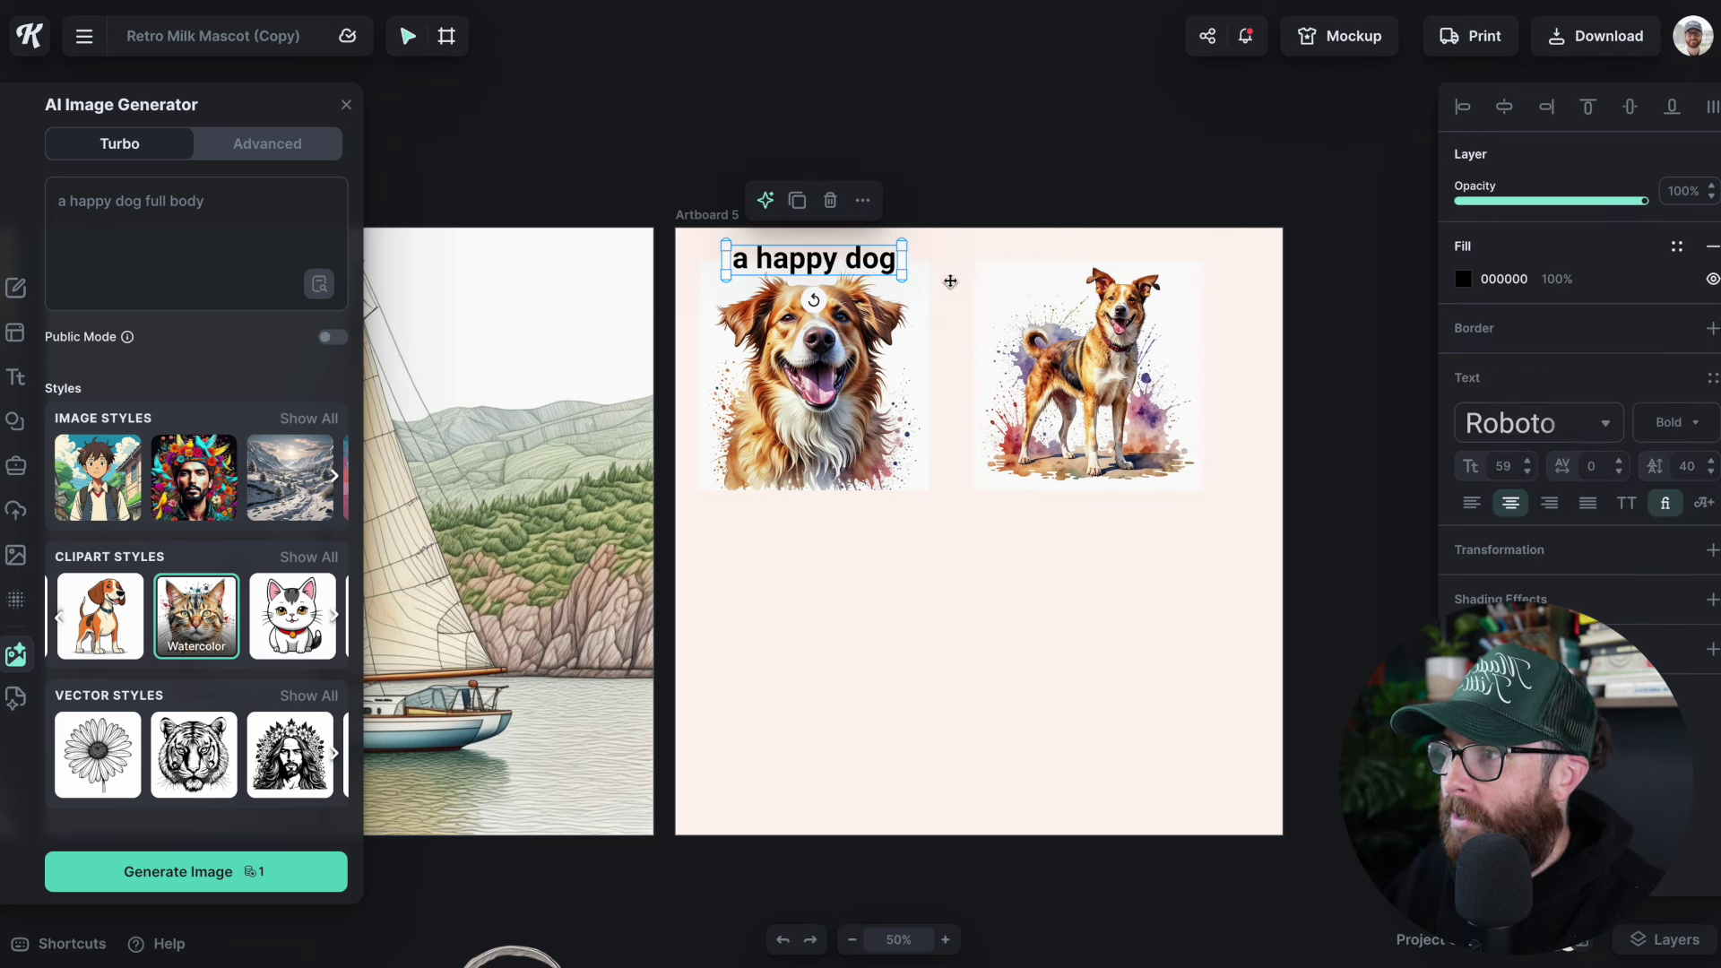
drag(950, 281, 1122, 260)
right_click(1122, 258)
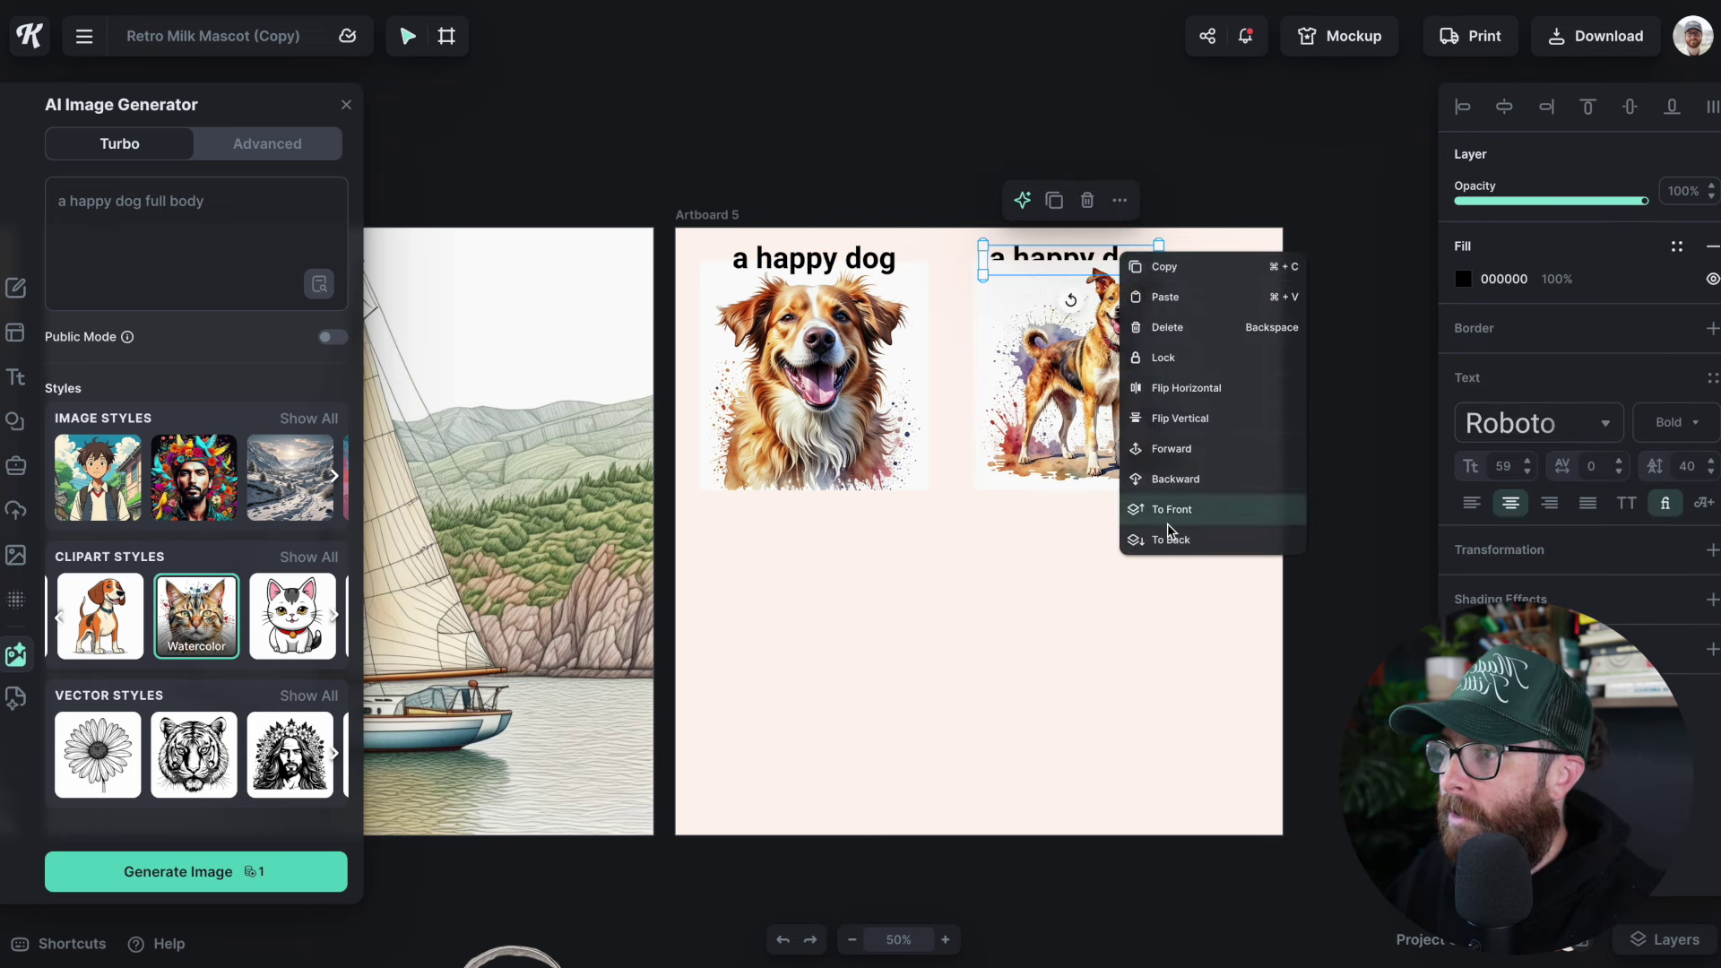
click(1169, 509)
double_click(1140, 267)
click(1151, 268)
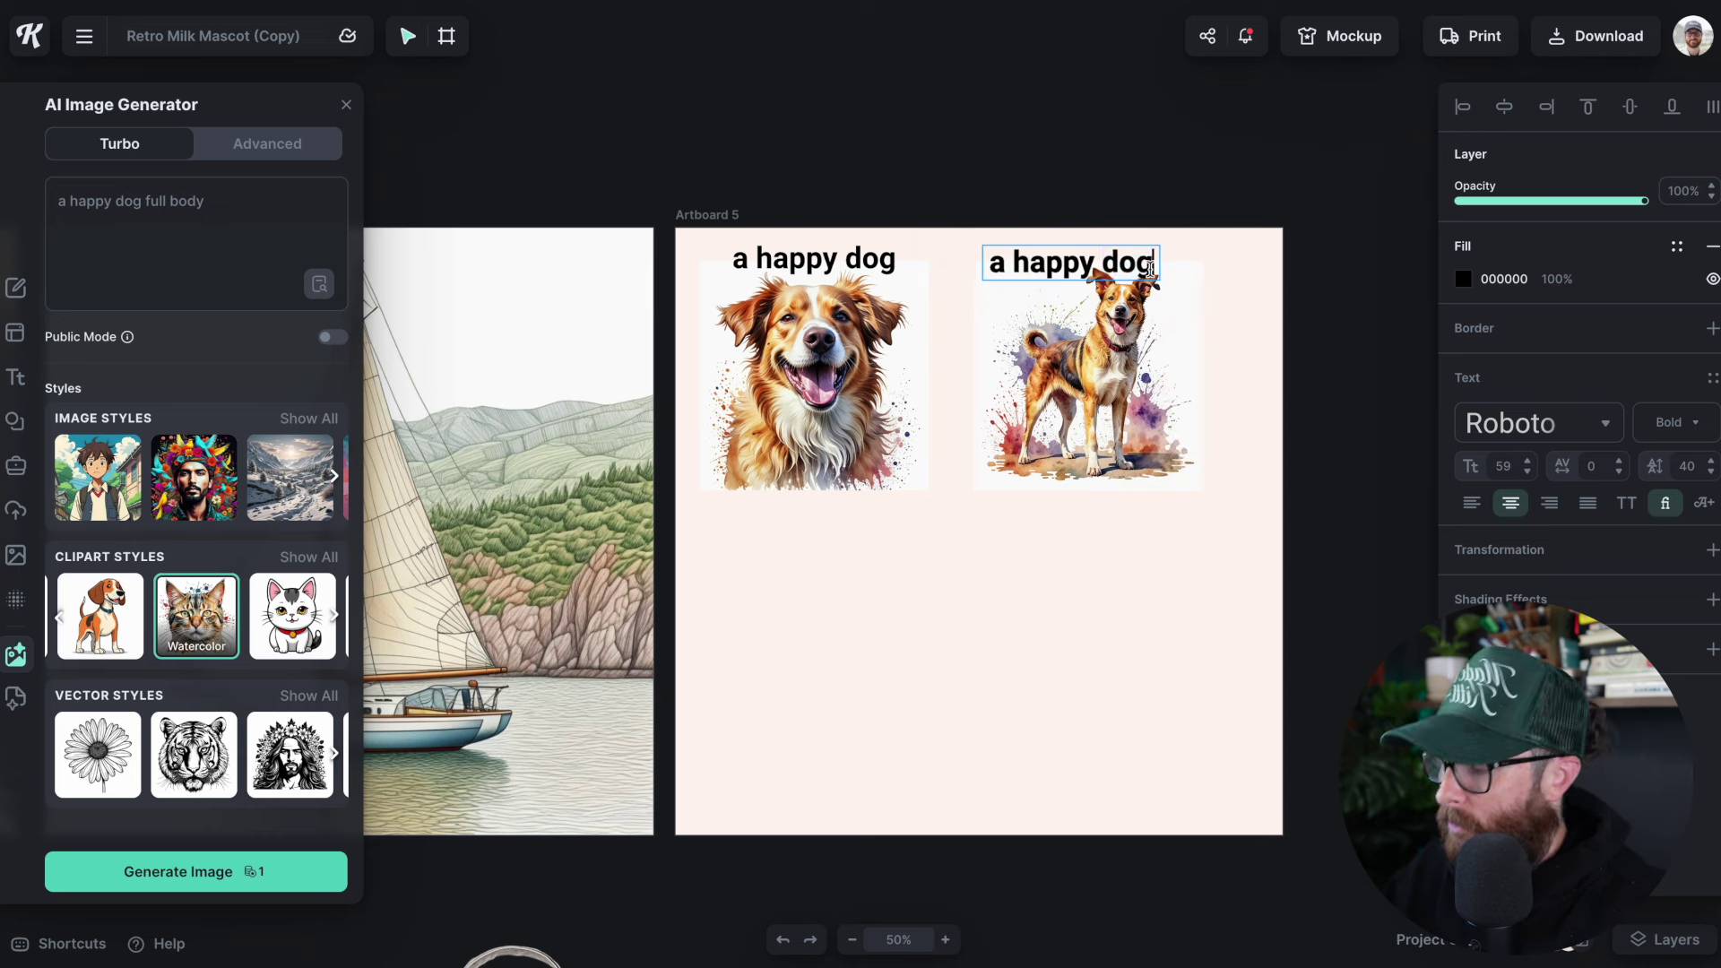
text(full body)
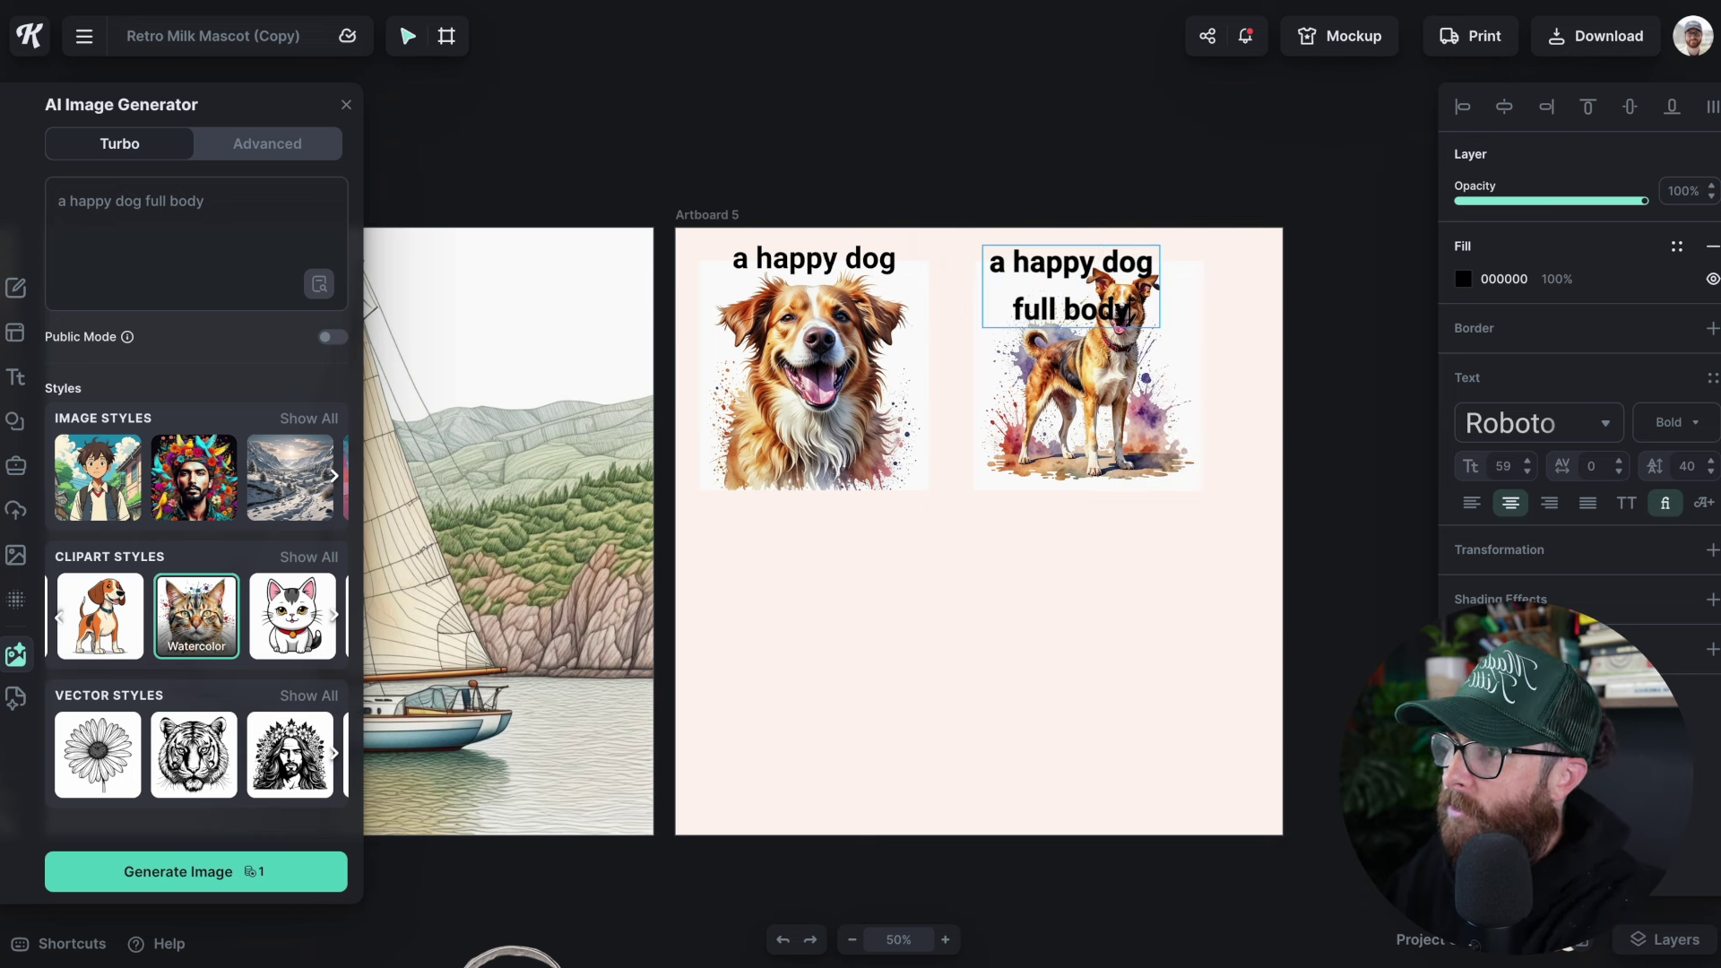
key(Escape)
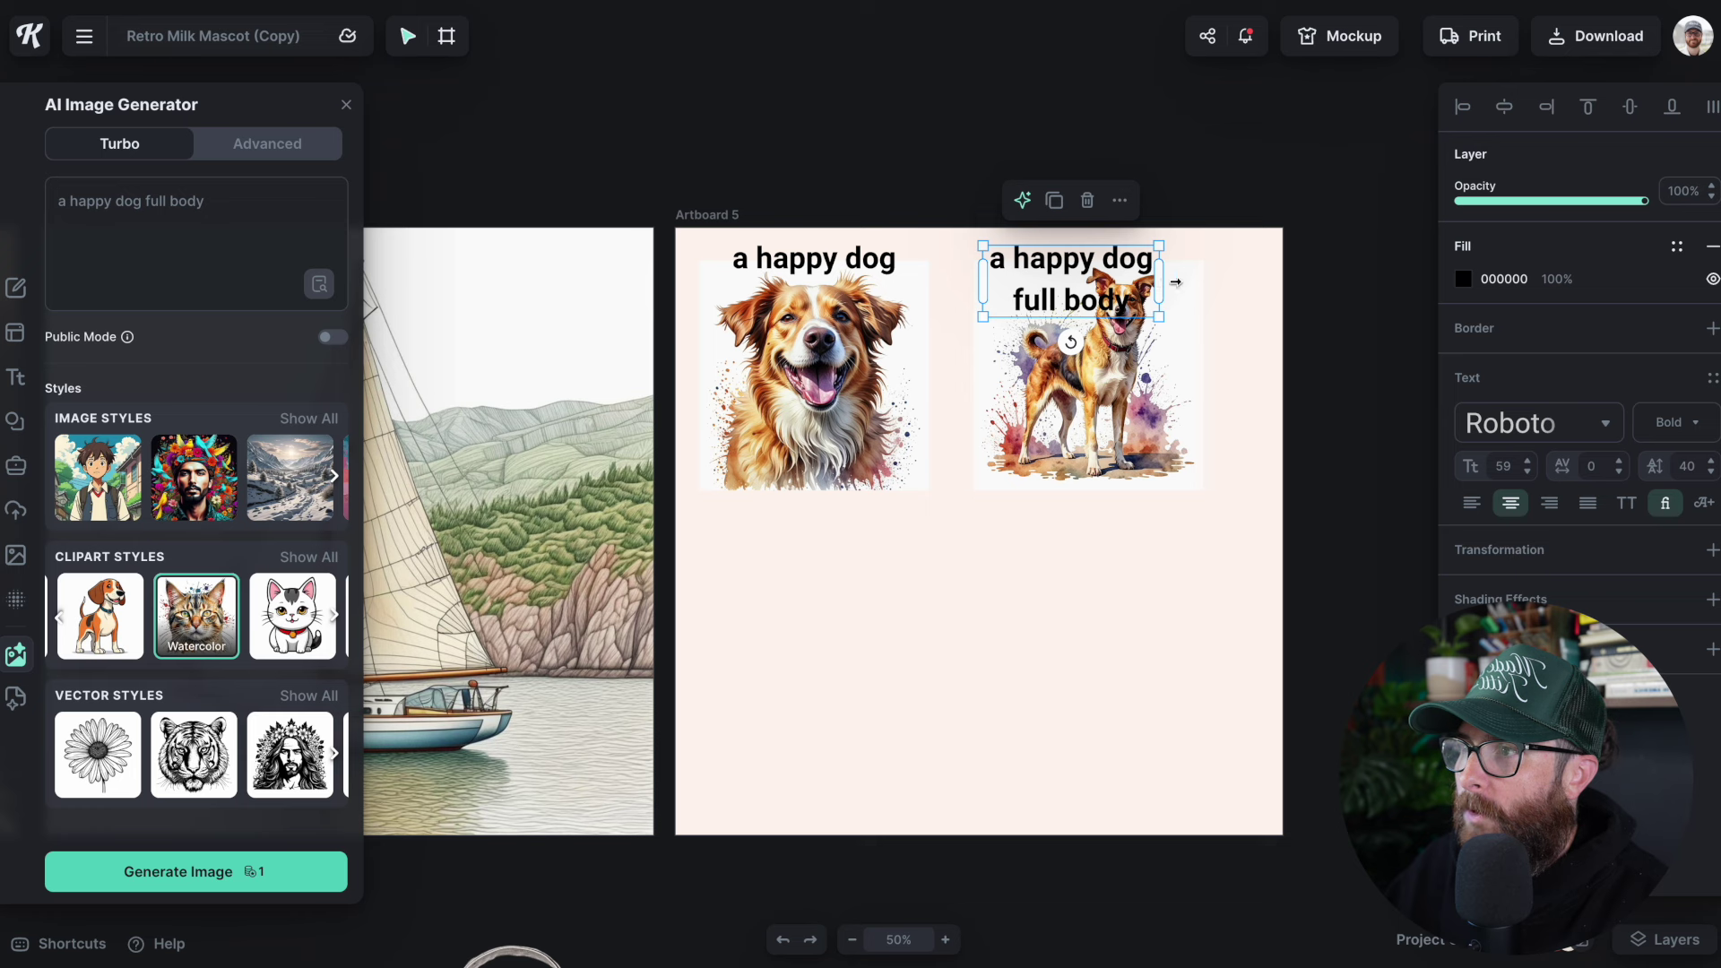
drag(1161, 283, 1296, 264)
drag(1165, 261, 1129, 262)
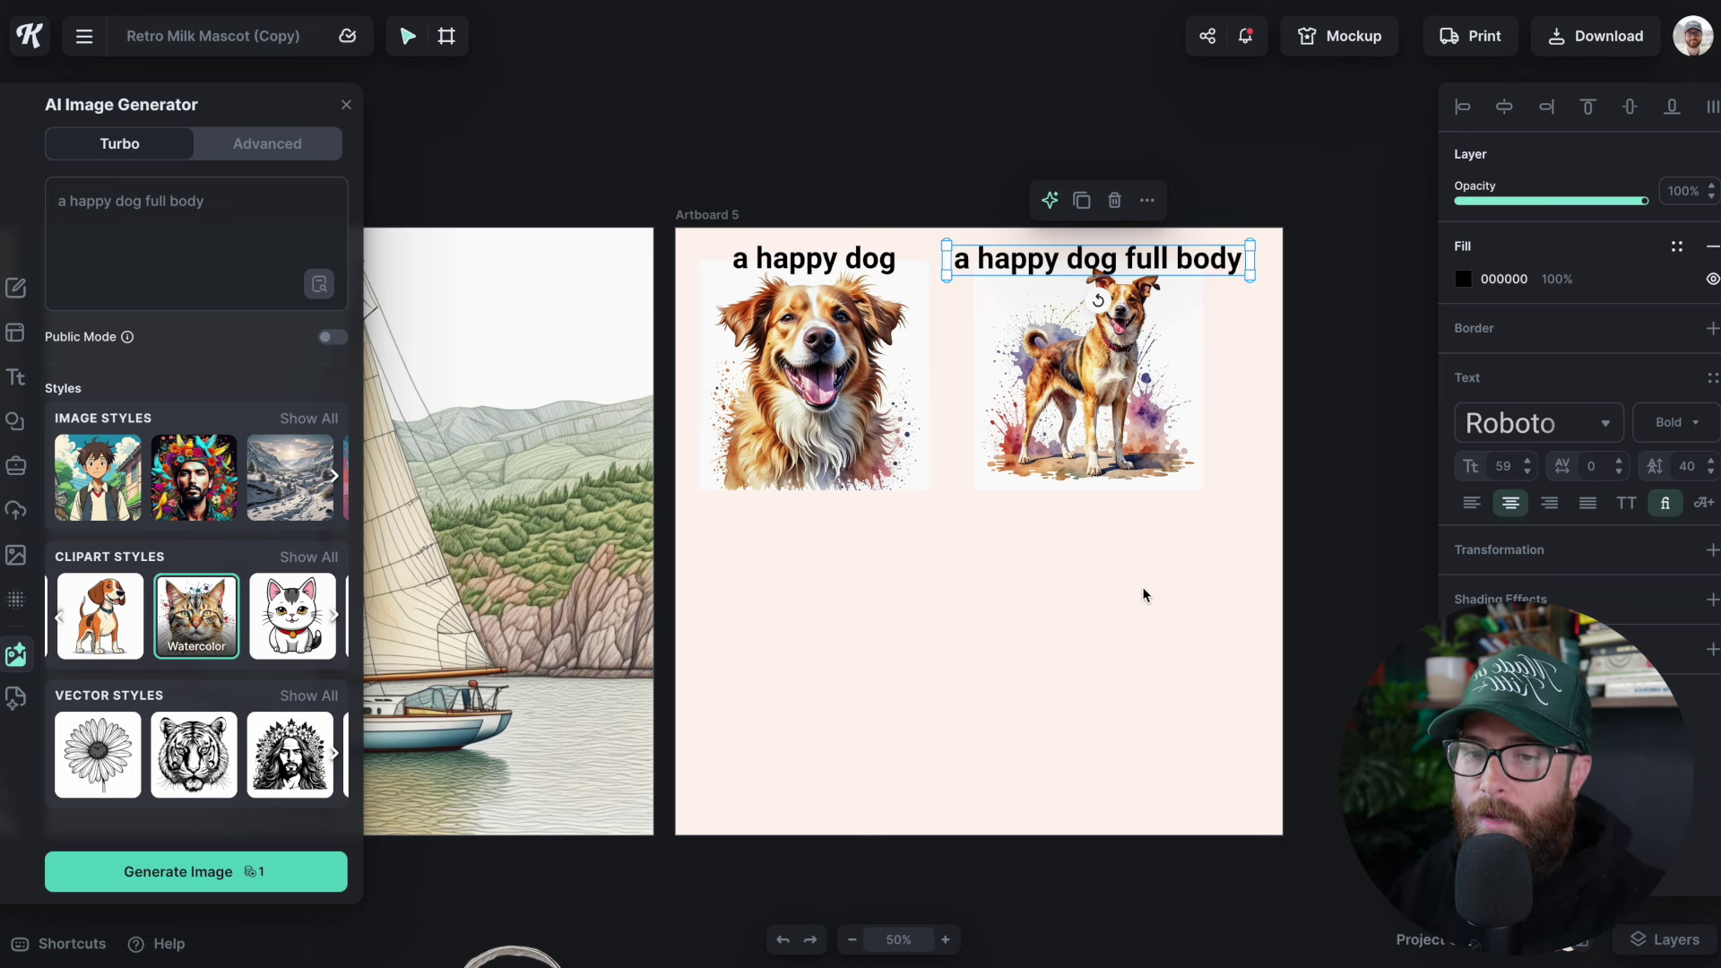
double_click(127, 201)
Replace 'dog' in the prompt with 'Dalmatian', using the spelling suggestion to correct it.
text(dalmatn)
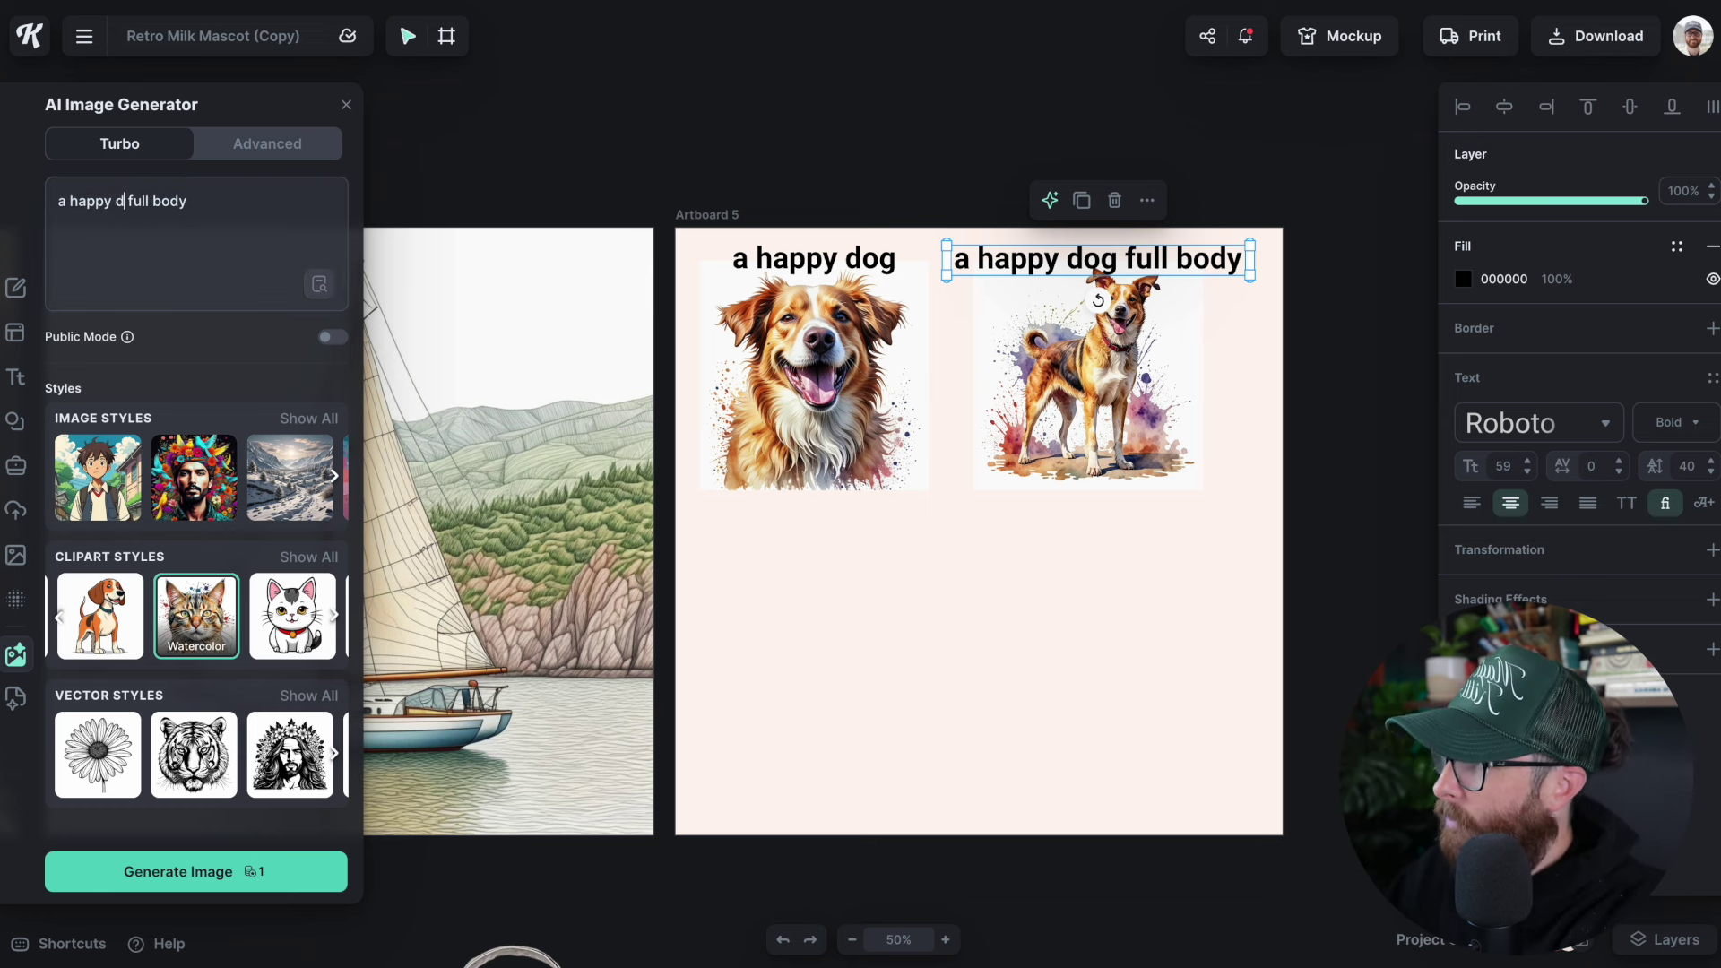
key(BackSpace)
text(ion)
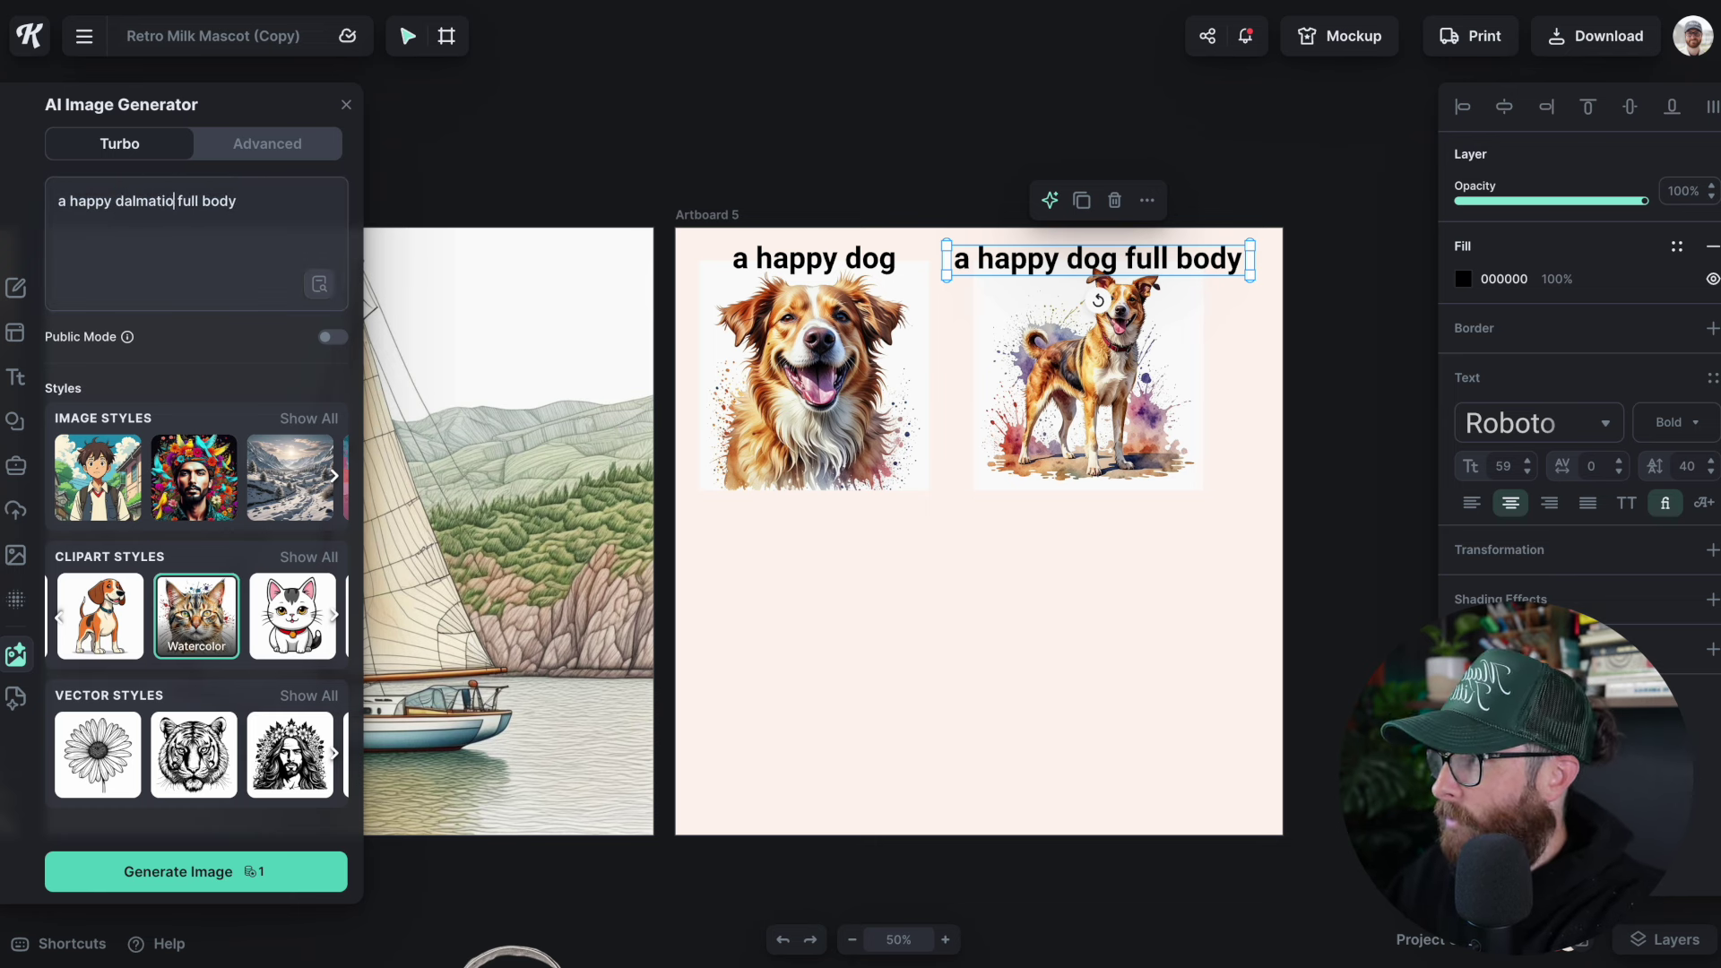
right_click(145, 202)
click(173, 219)
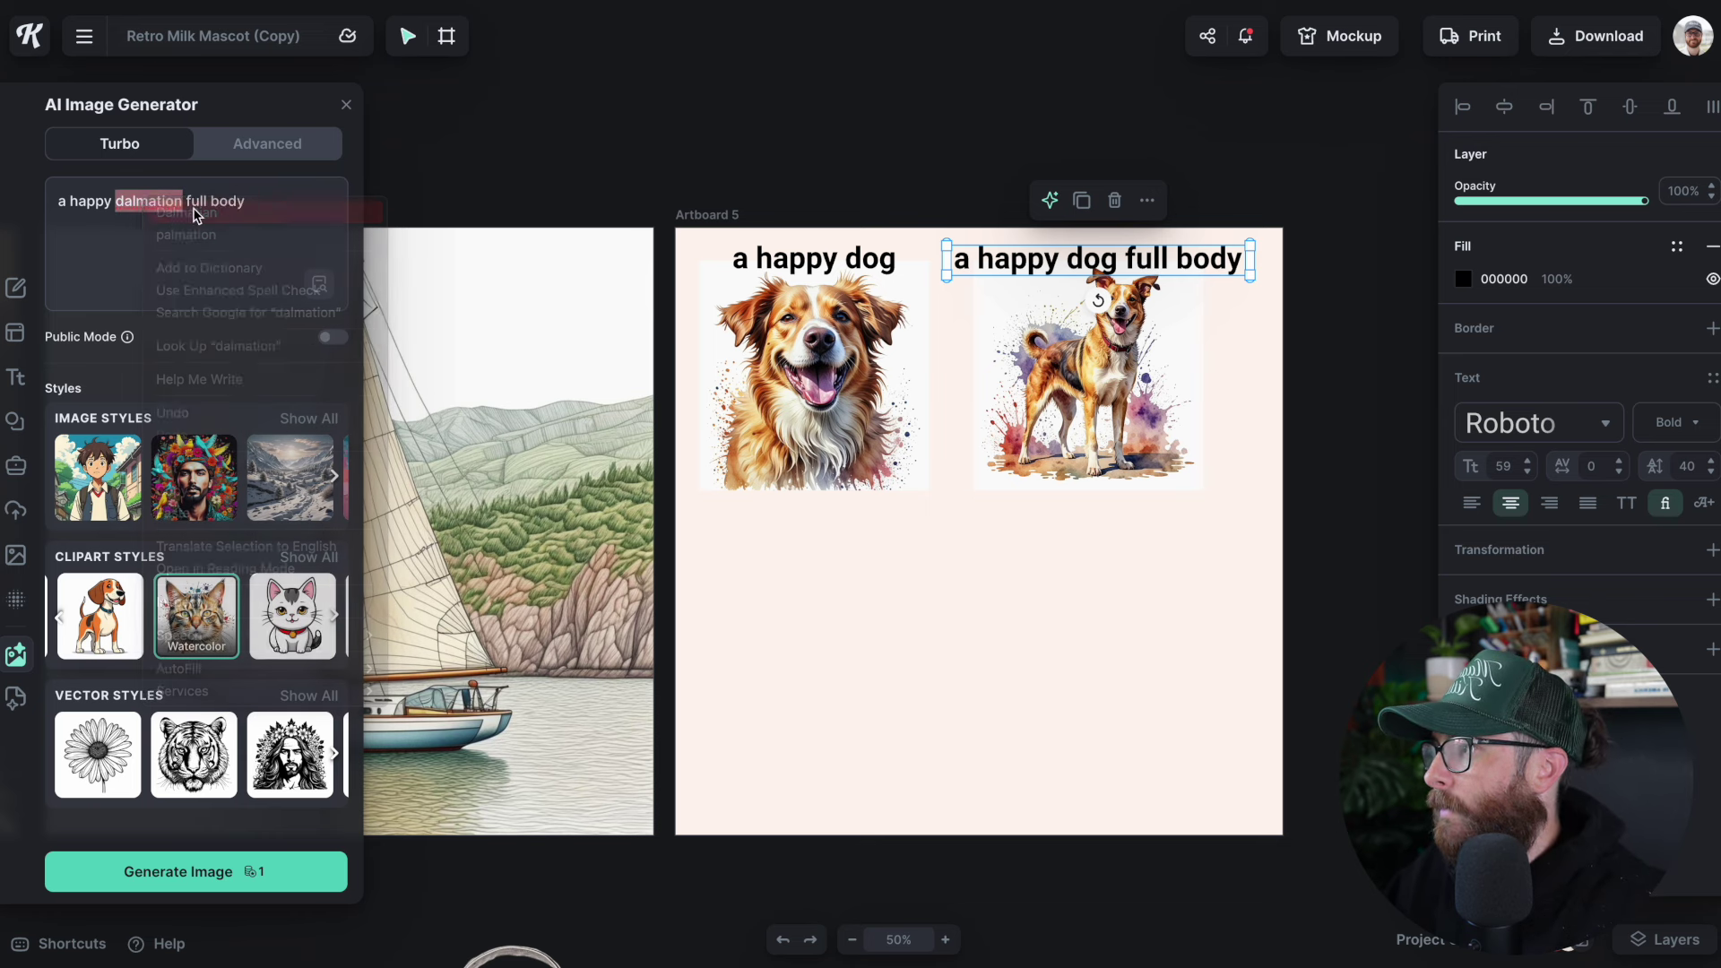
click(264, 199)
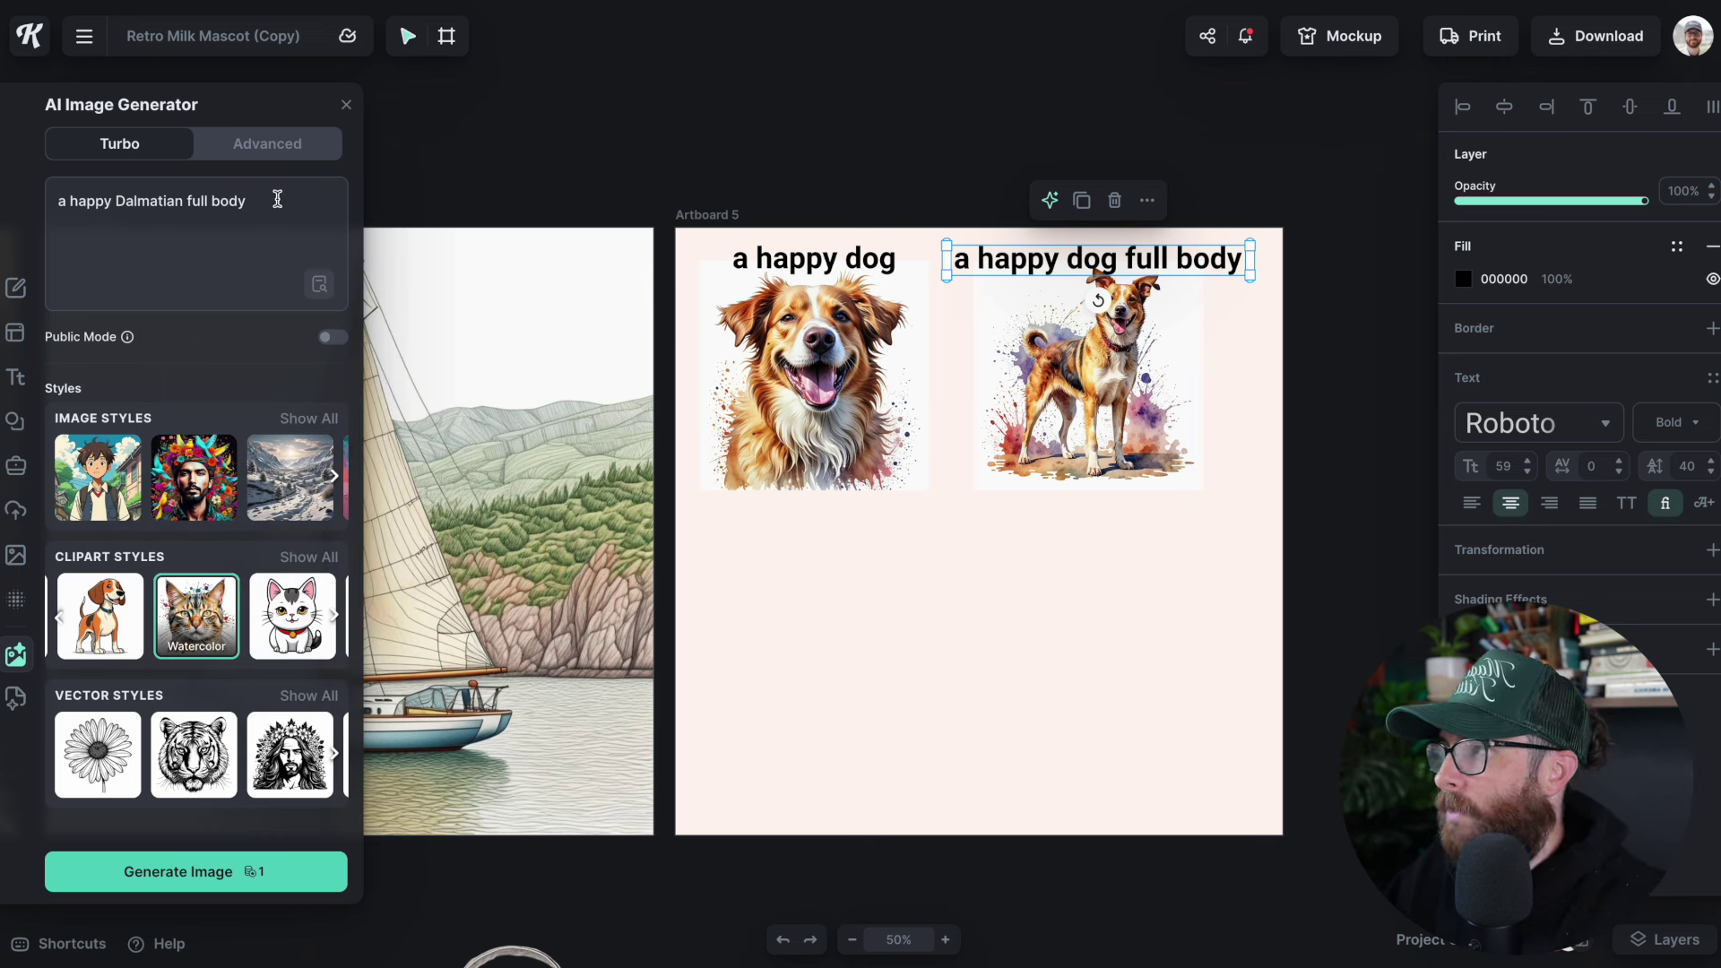
Move 'standing' before 'Dalmatian' so the prompt reads 'a happy standing Dalmatian full body', then generate.
click(186, 201)
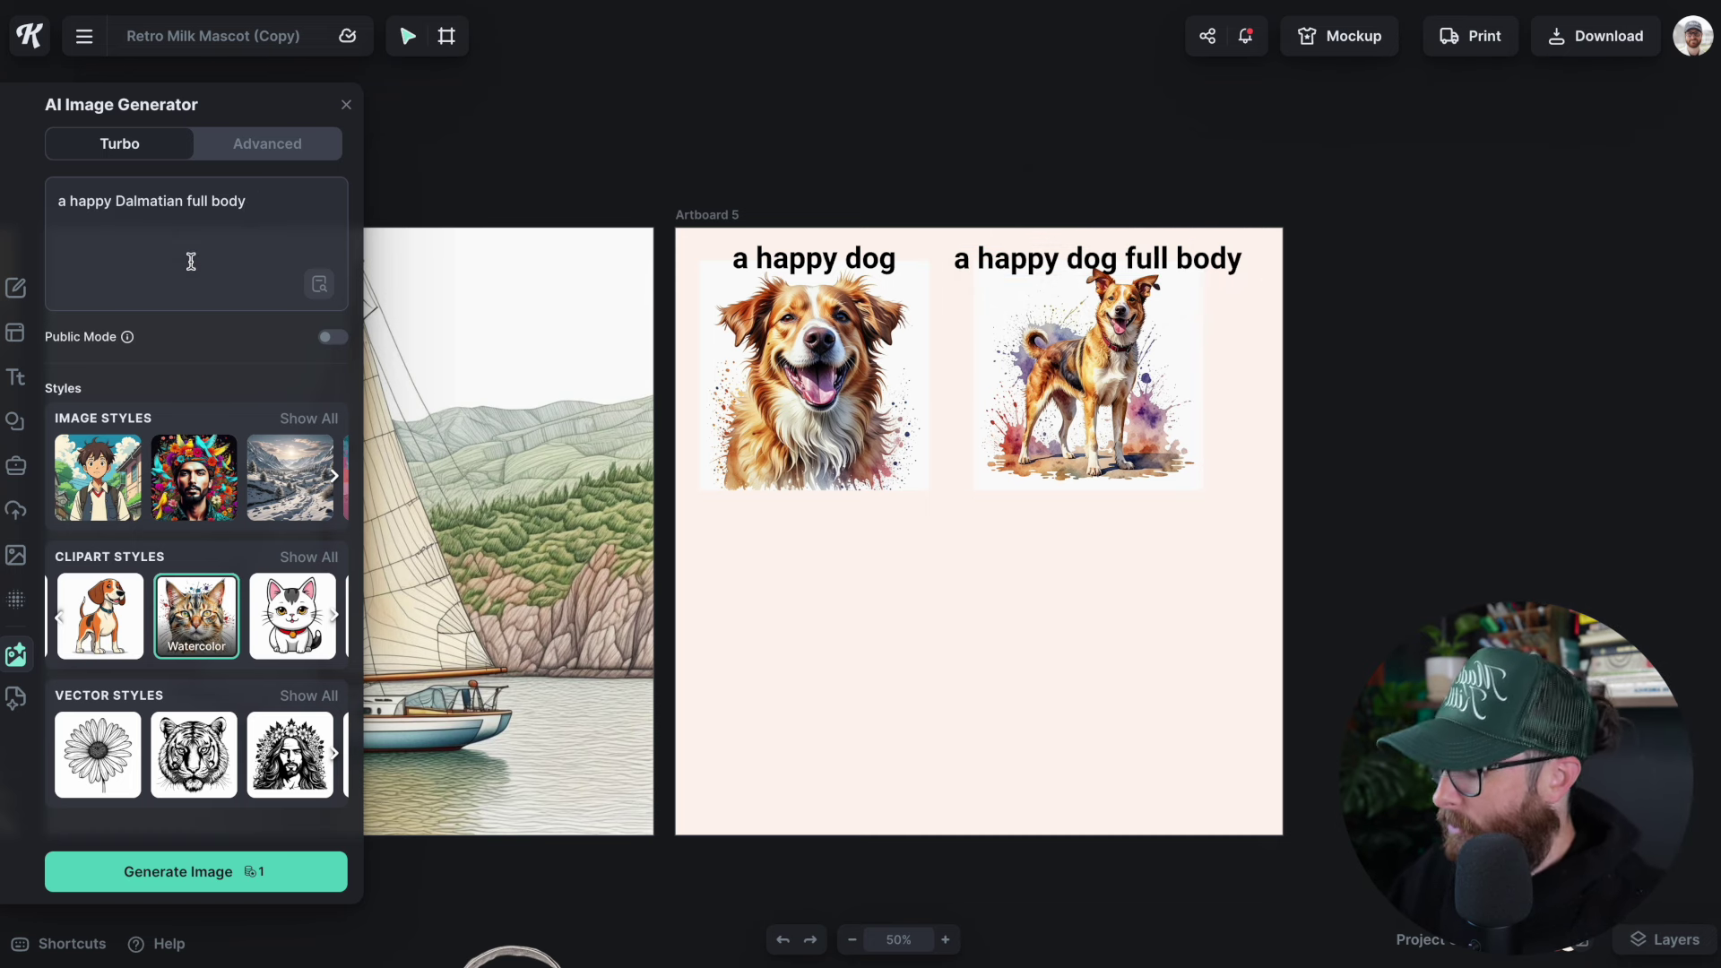
text(standing)
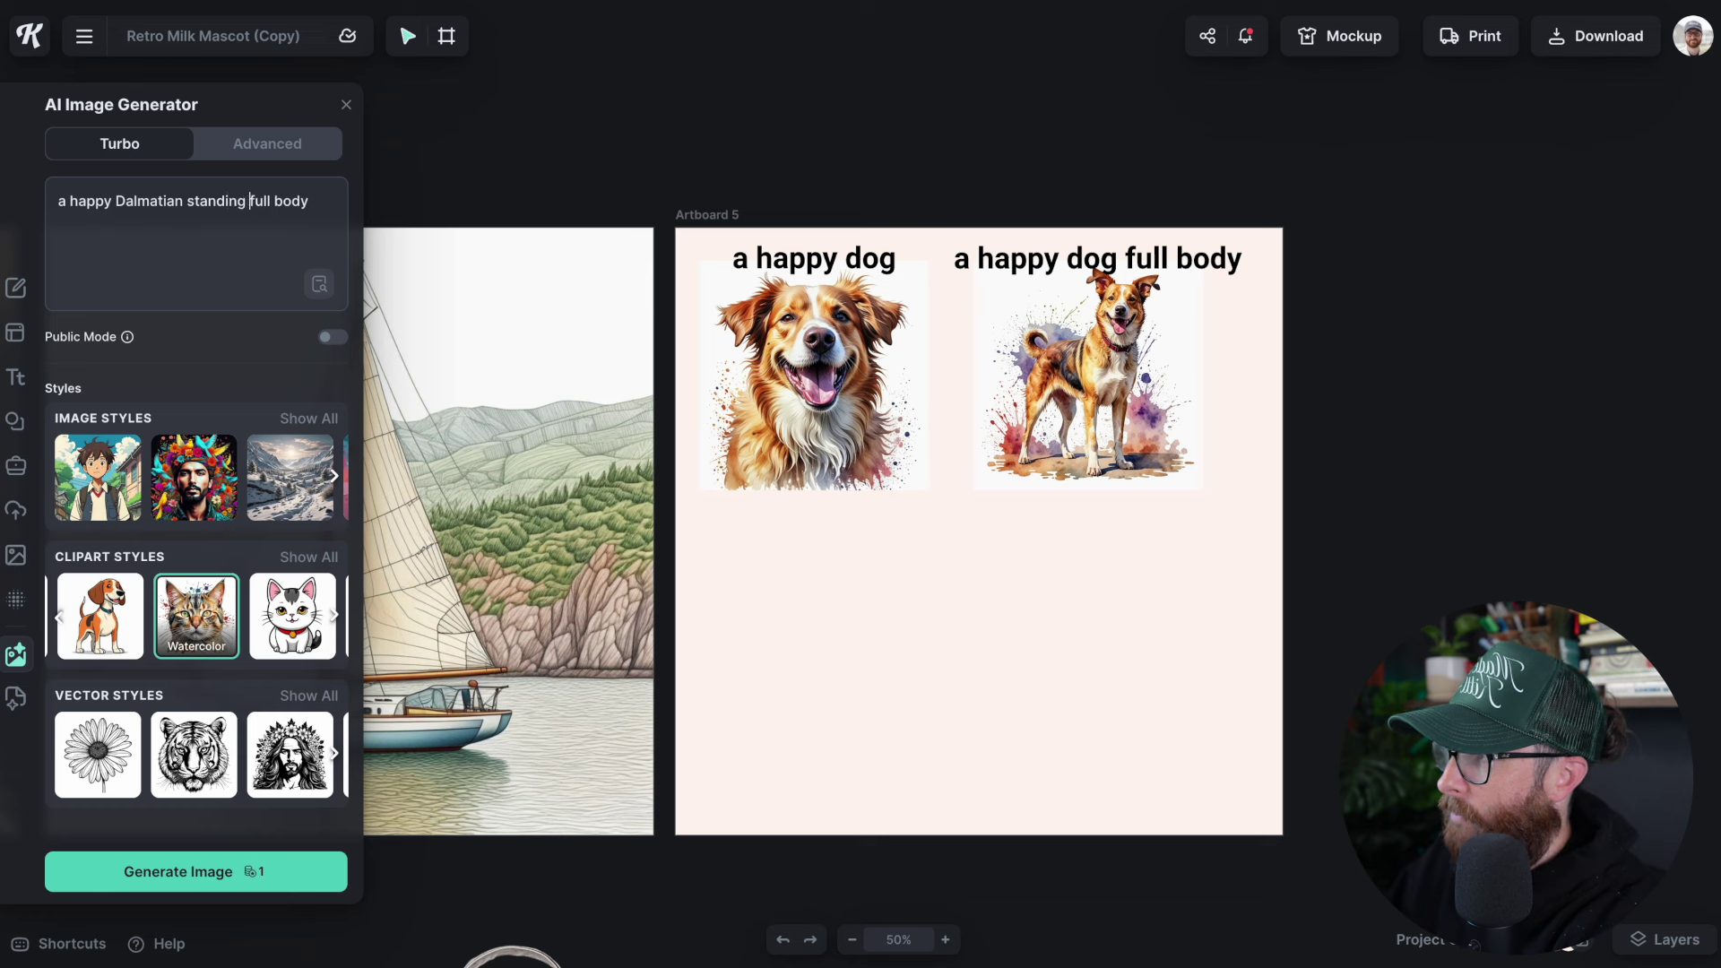
double_click(212, 201)
key(ctrl+c)
click(117, 202)
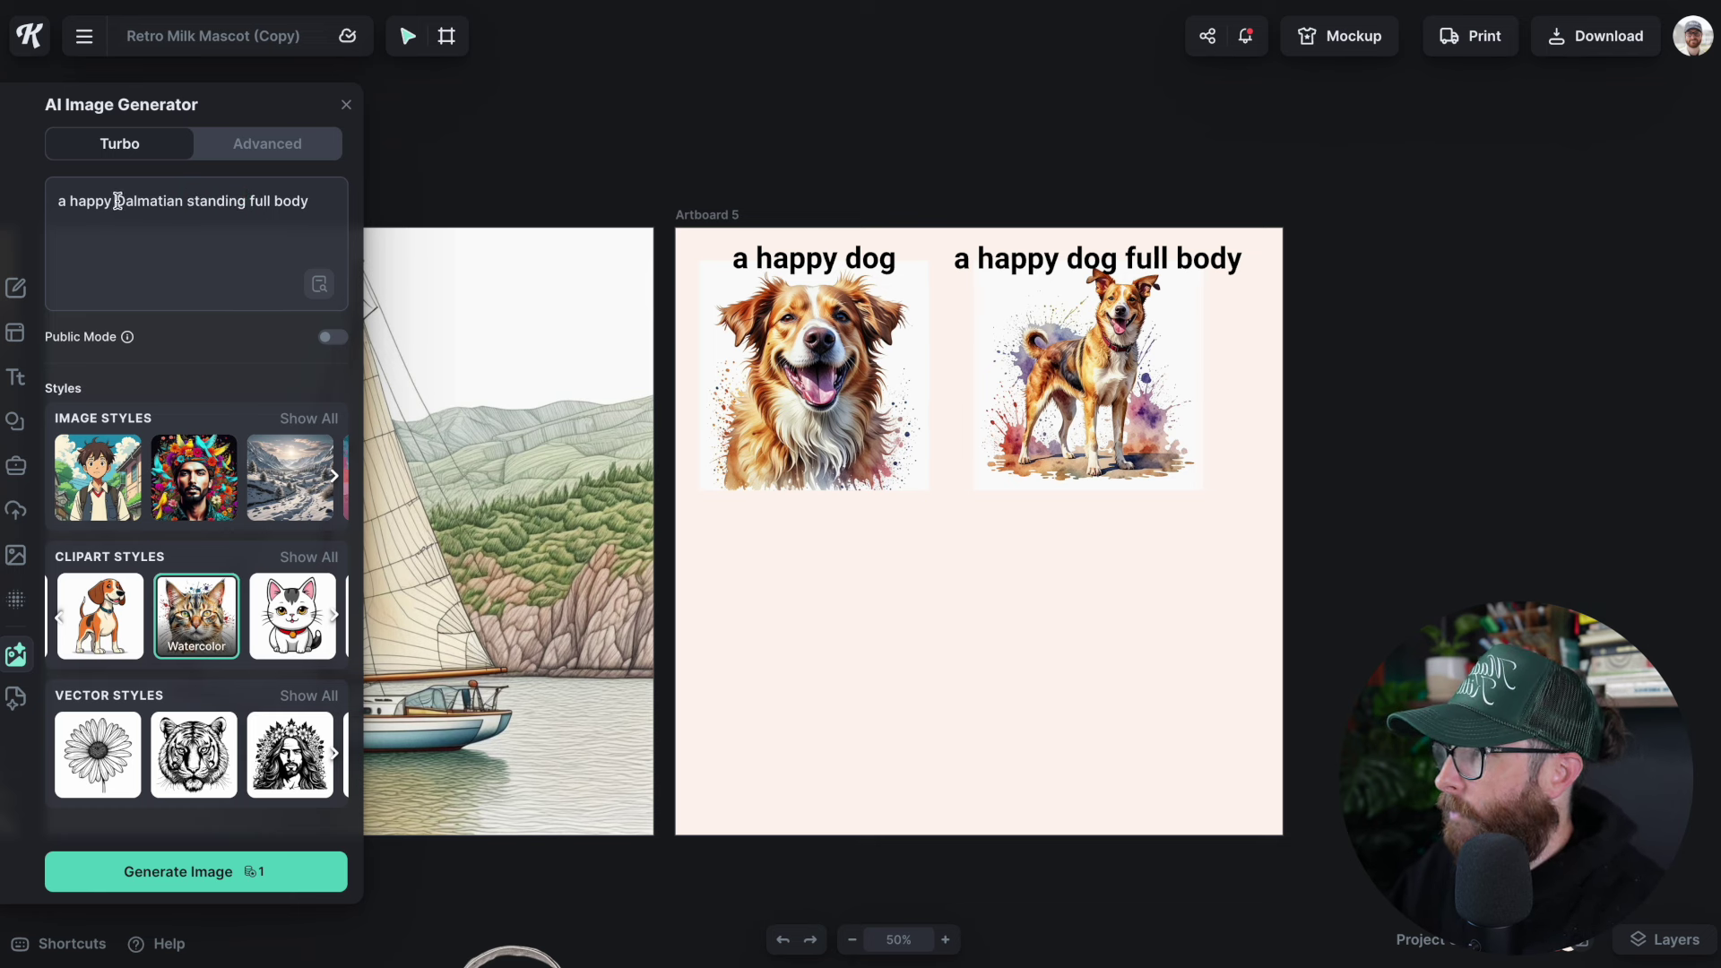
key(ctrl+v)
double_click(277, 201)
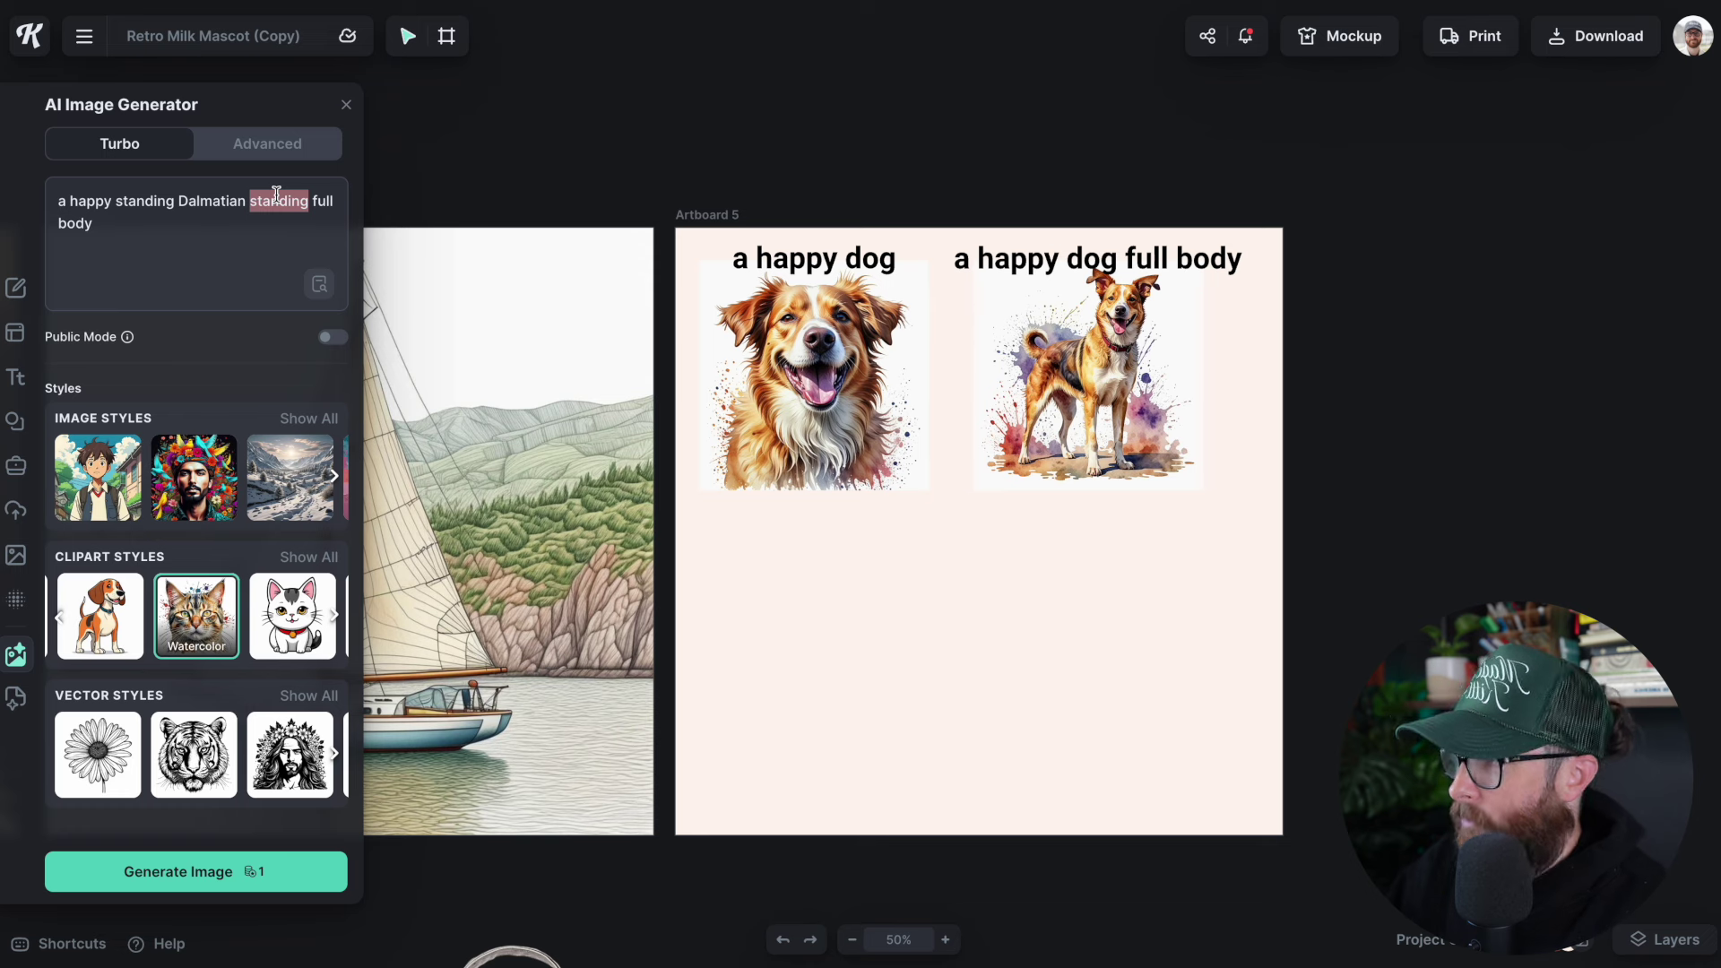
key(BackSpace)
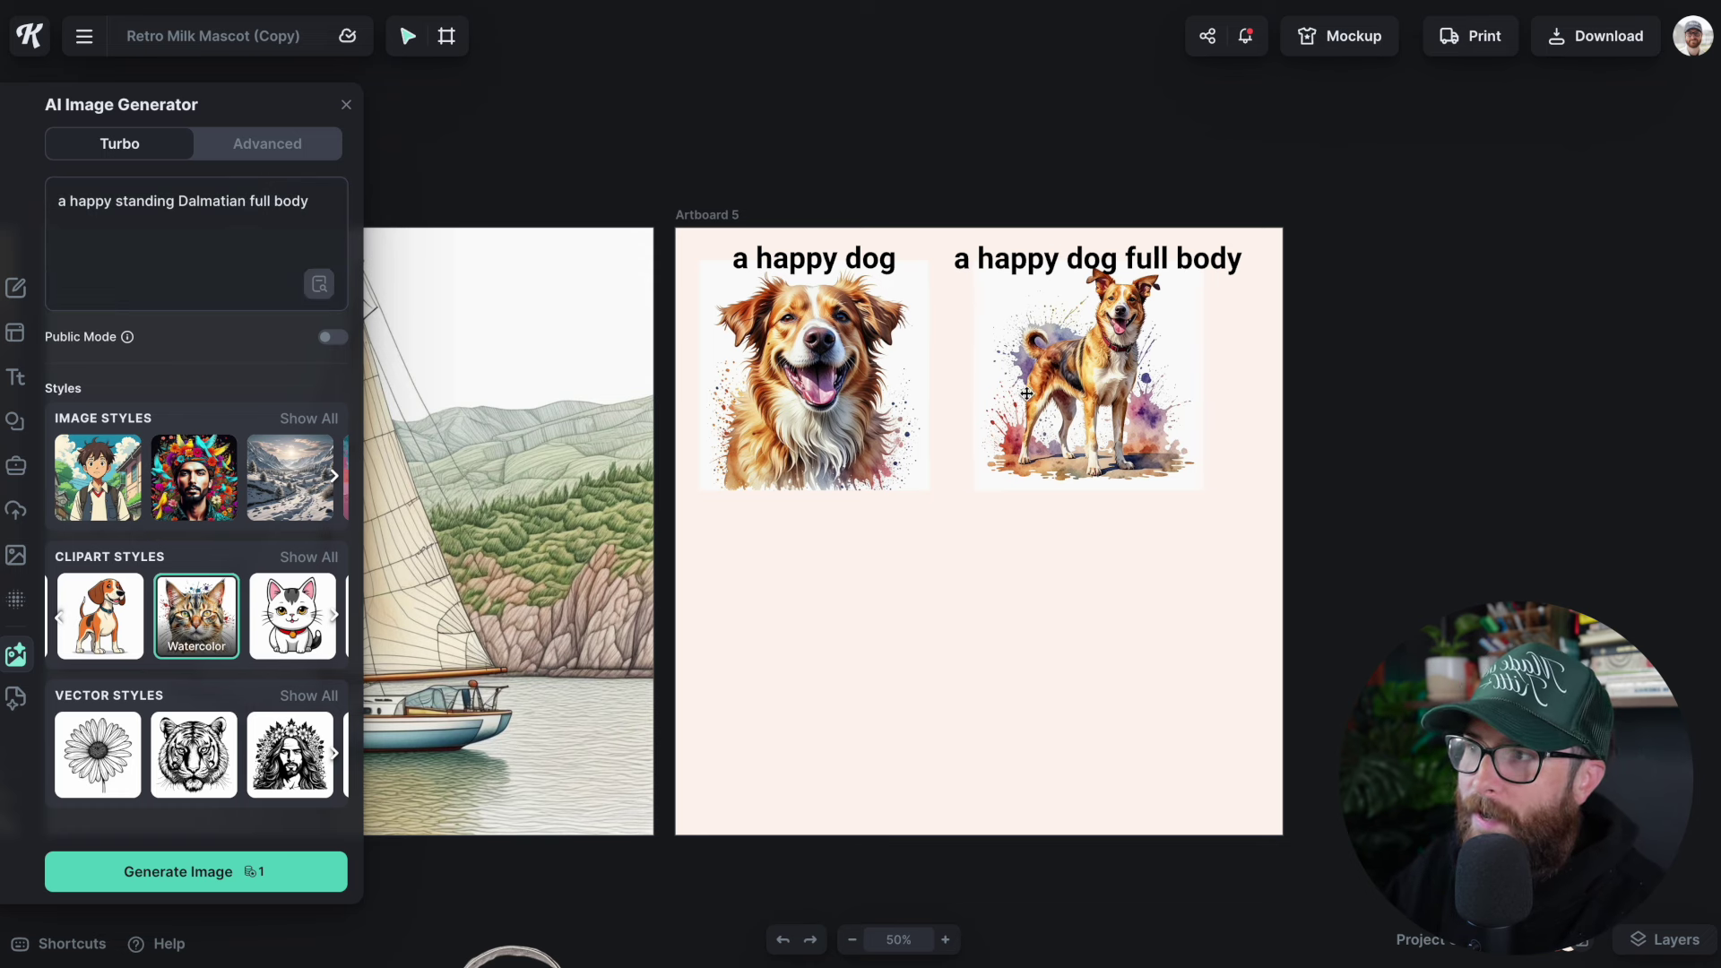
click(1026, 394)
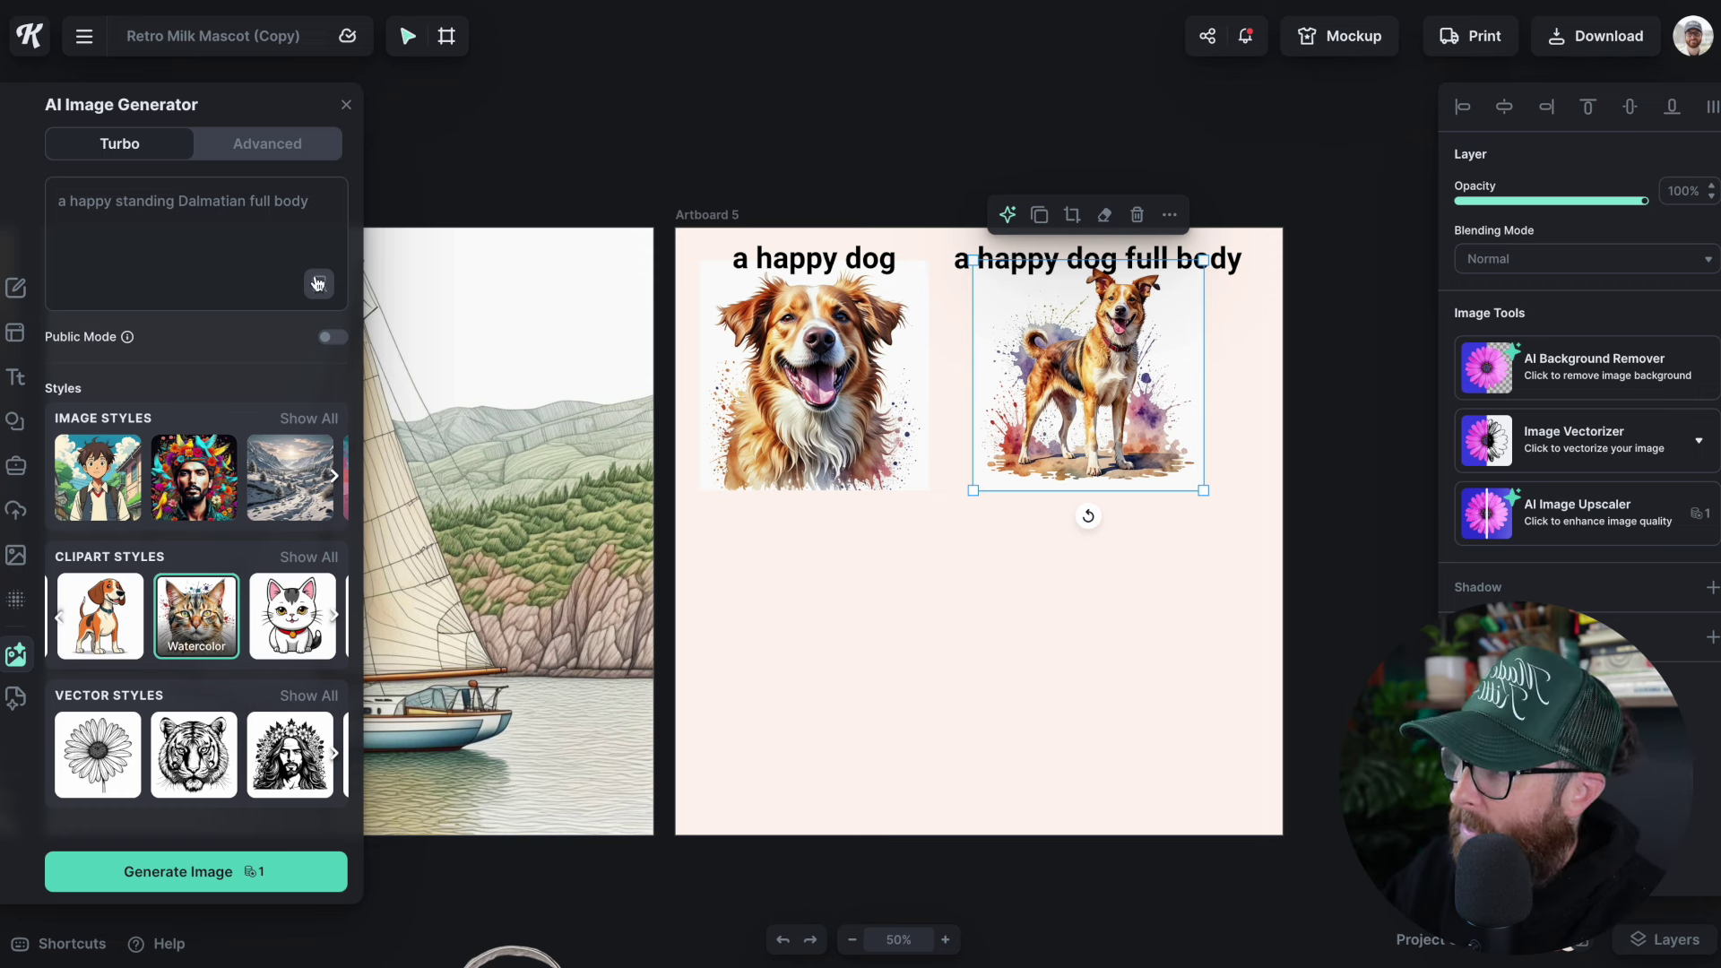
click(192, 873)
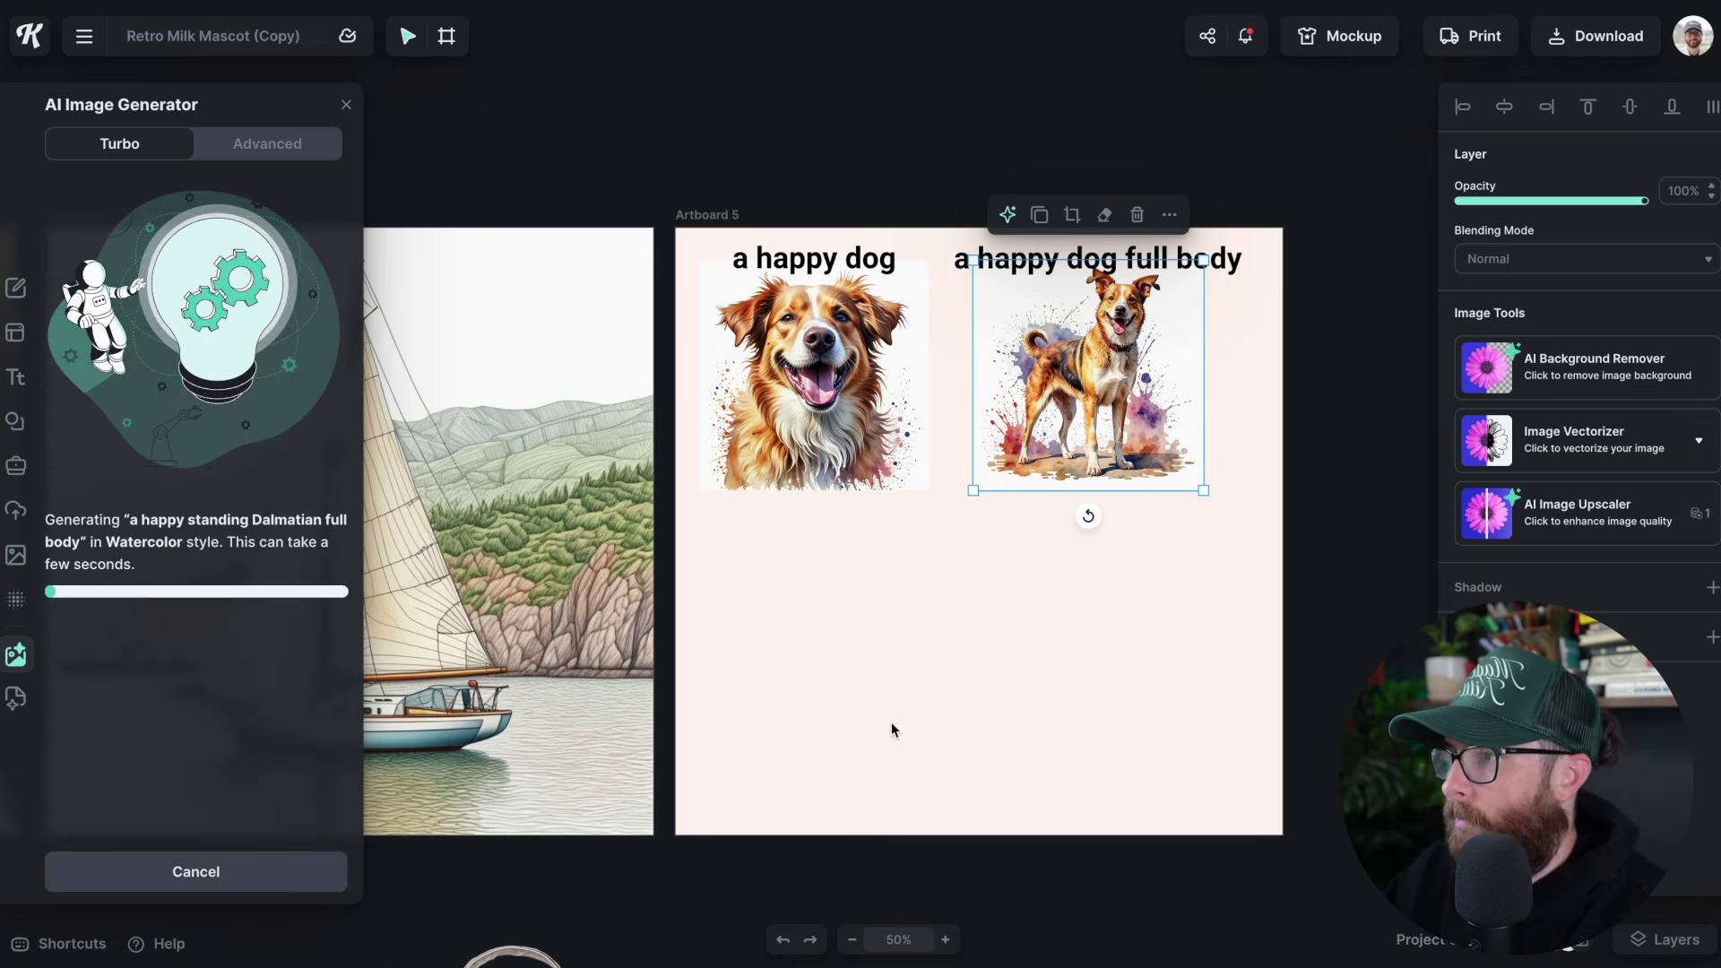
Move the generated Dalmatian lower on Artboard 5, shrink it, and copy the full prompt text.
click(1251, 676)
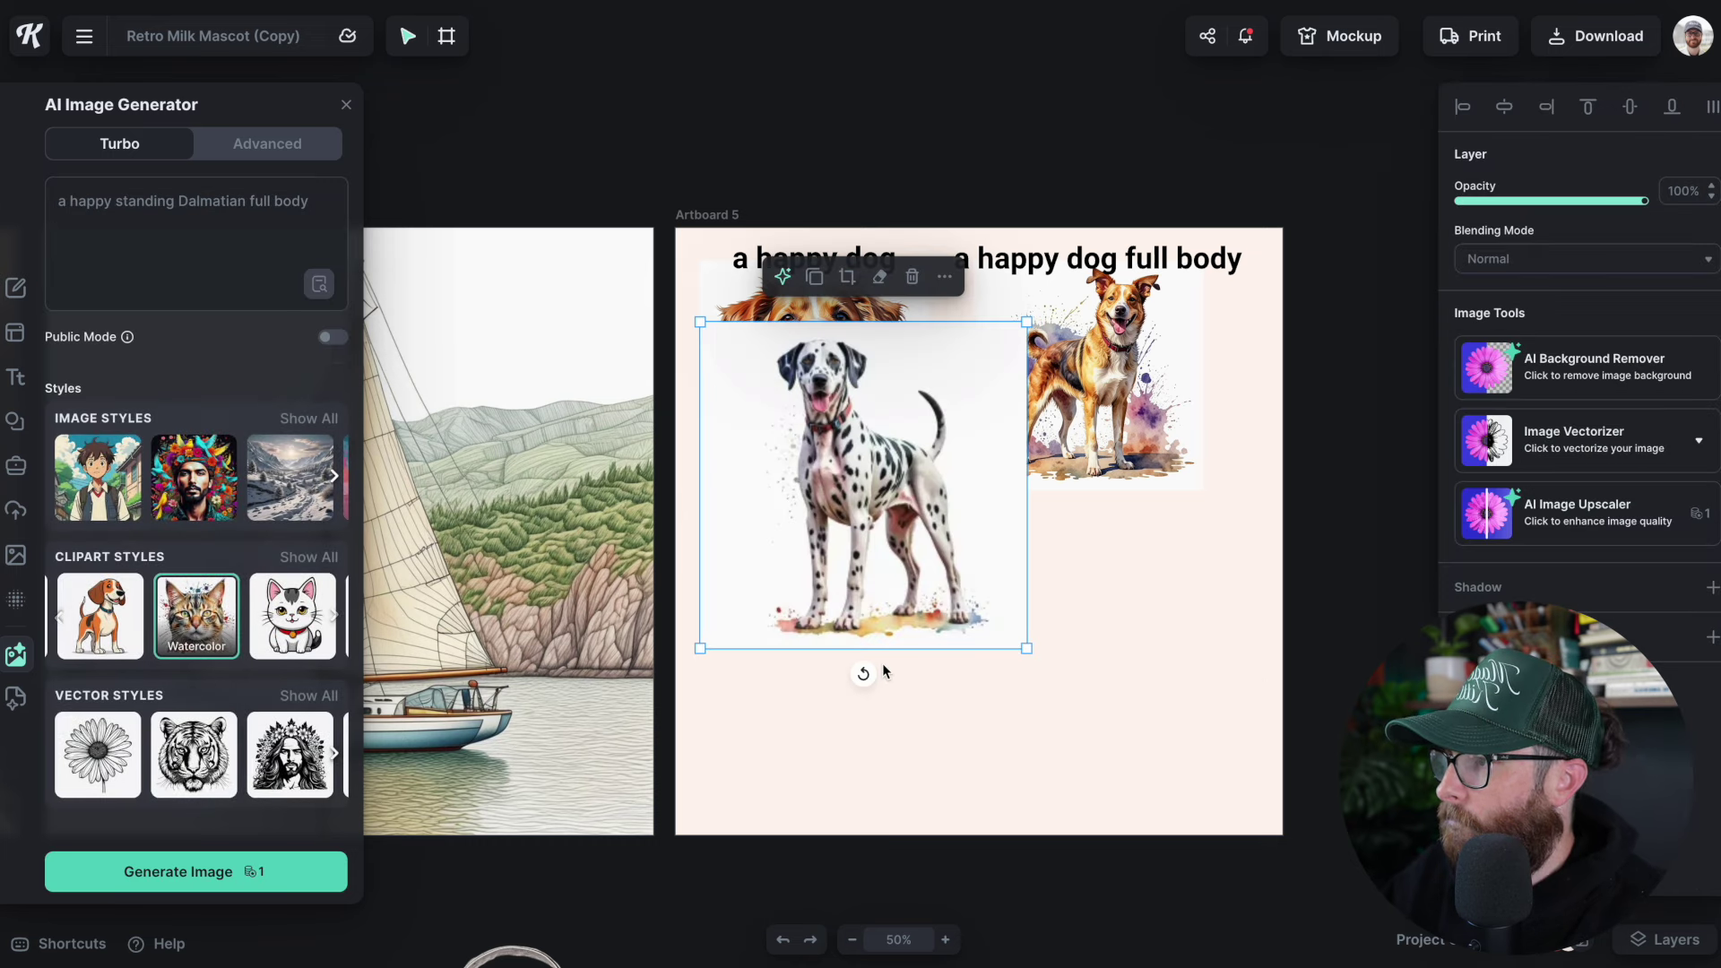
drag(1021, 329, 991, 470)
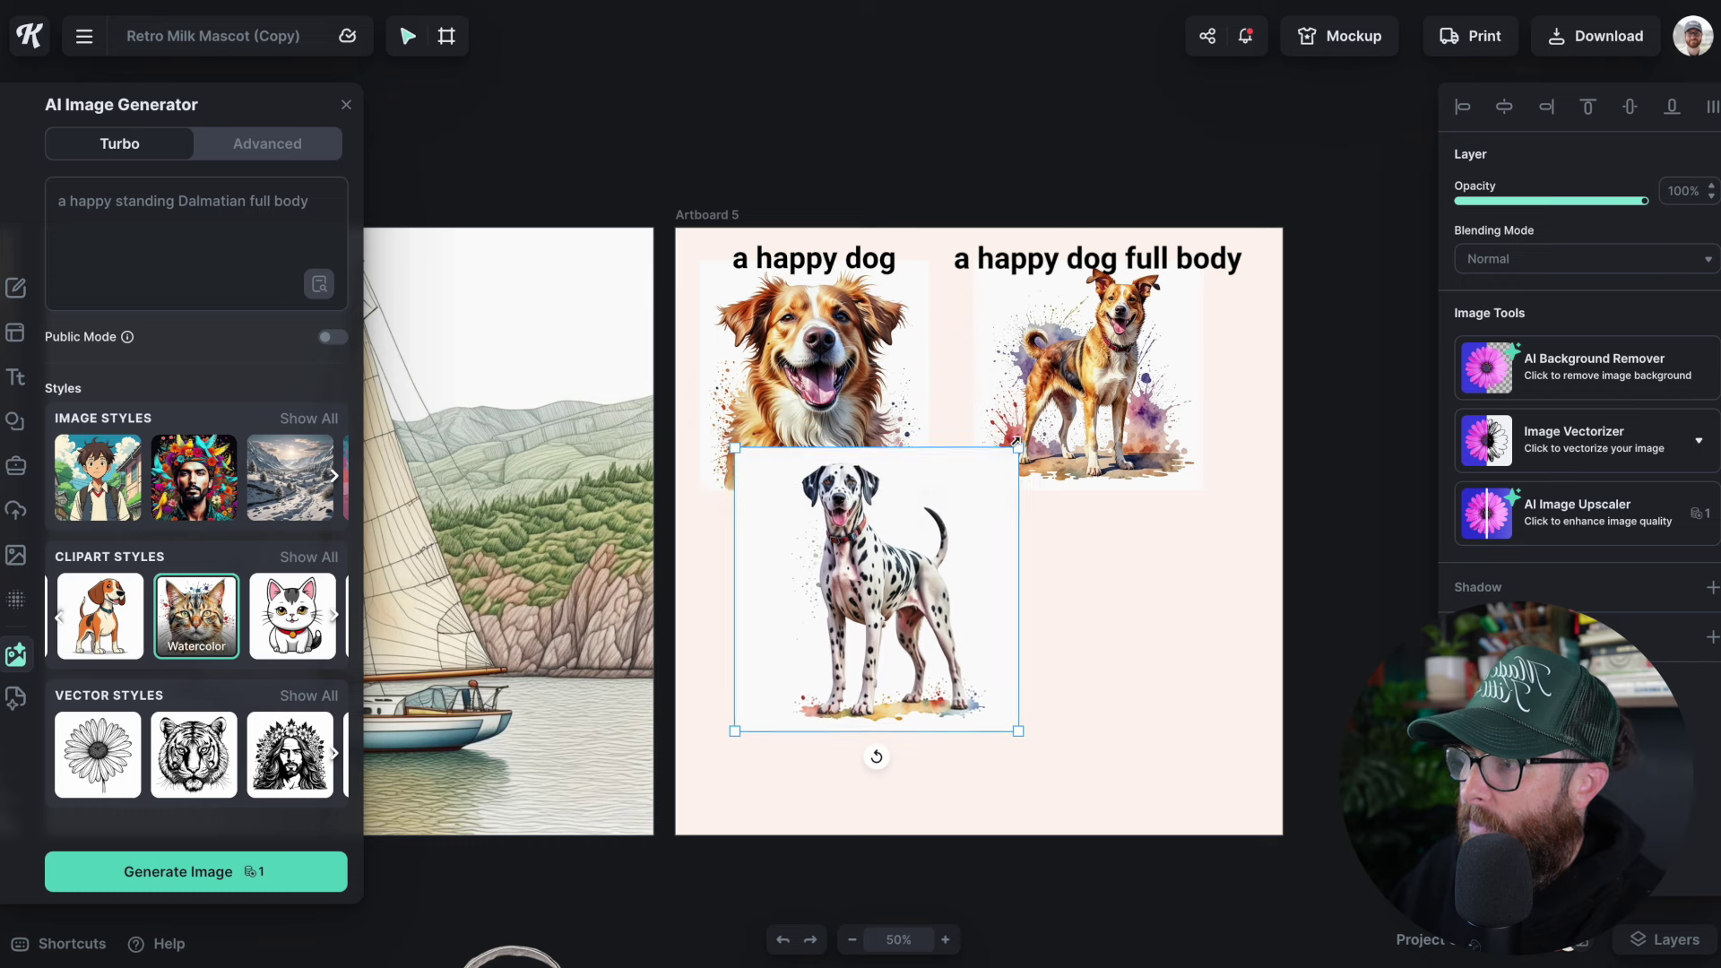
drag(883, 619, 955, 692)
triple_click(199, 193)
key(ctrl+c)
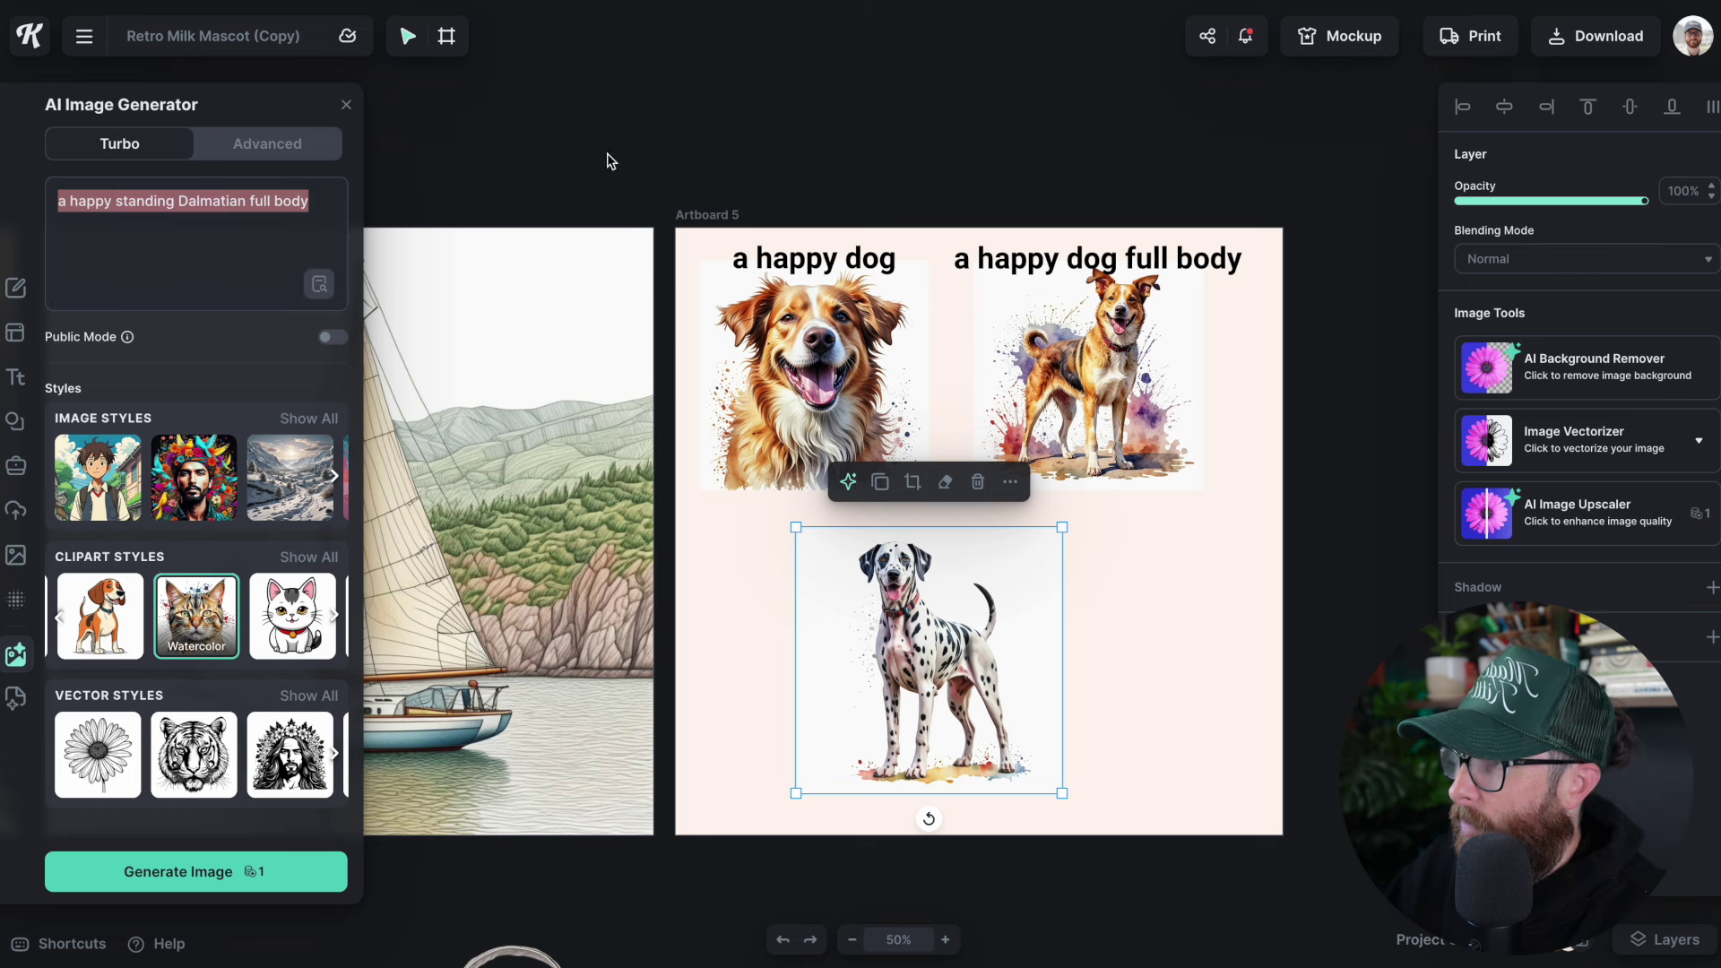
Duplicate a caption beside the Dalmatian, bring it to front, and paste in the prompt on one line.
click(817, 265)
drag(818, 264, 941, 517)
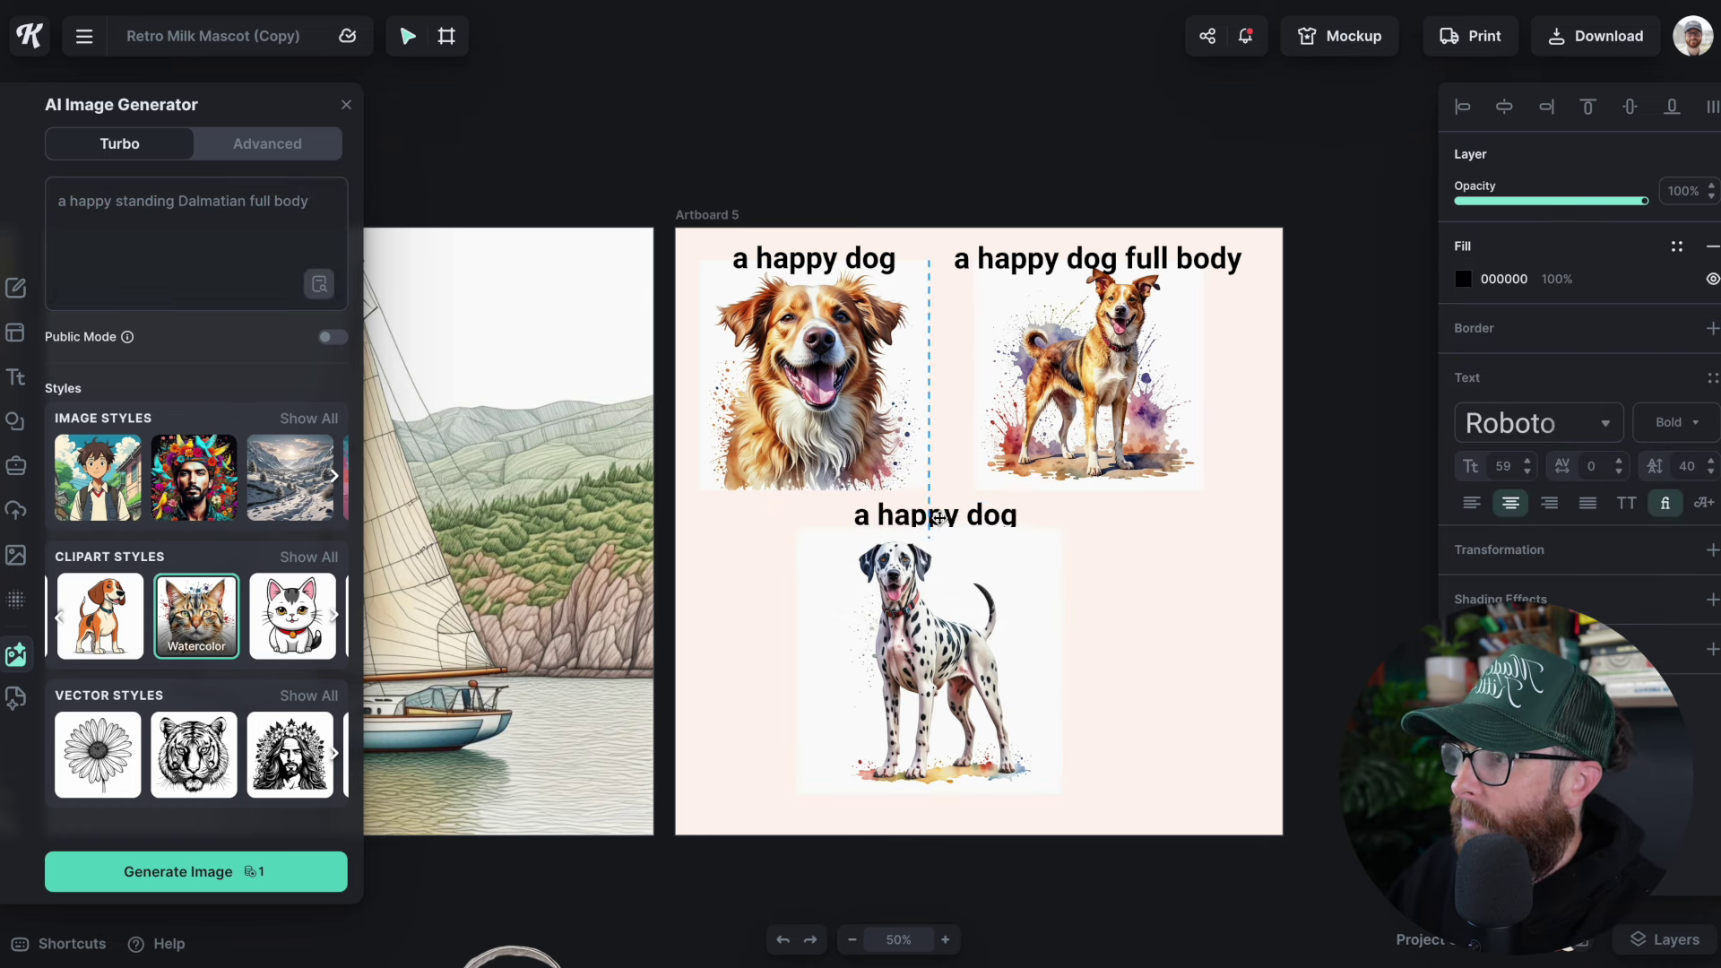
right_click(939, 518)
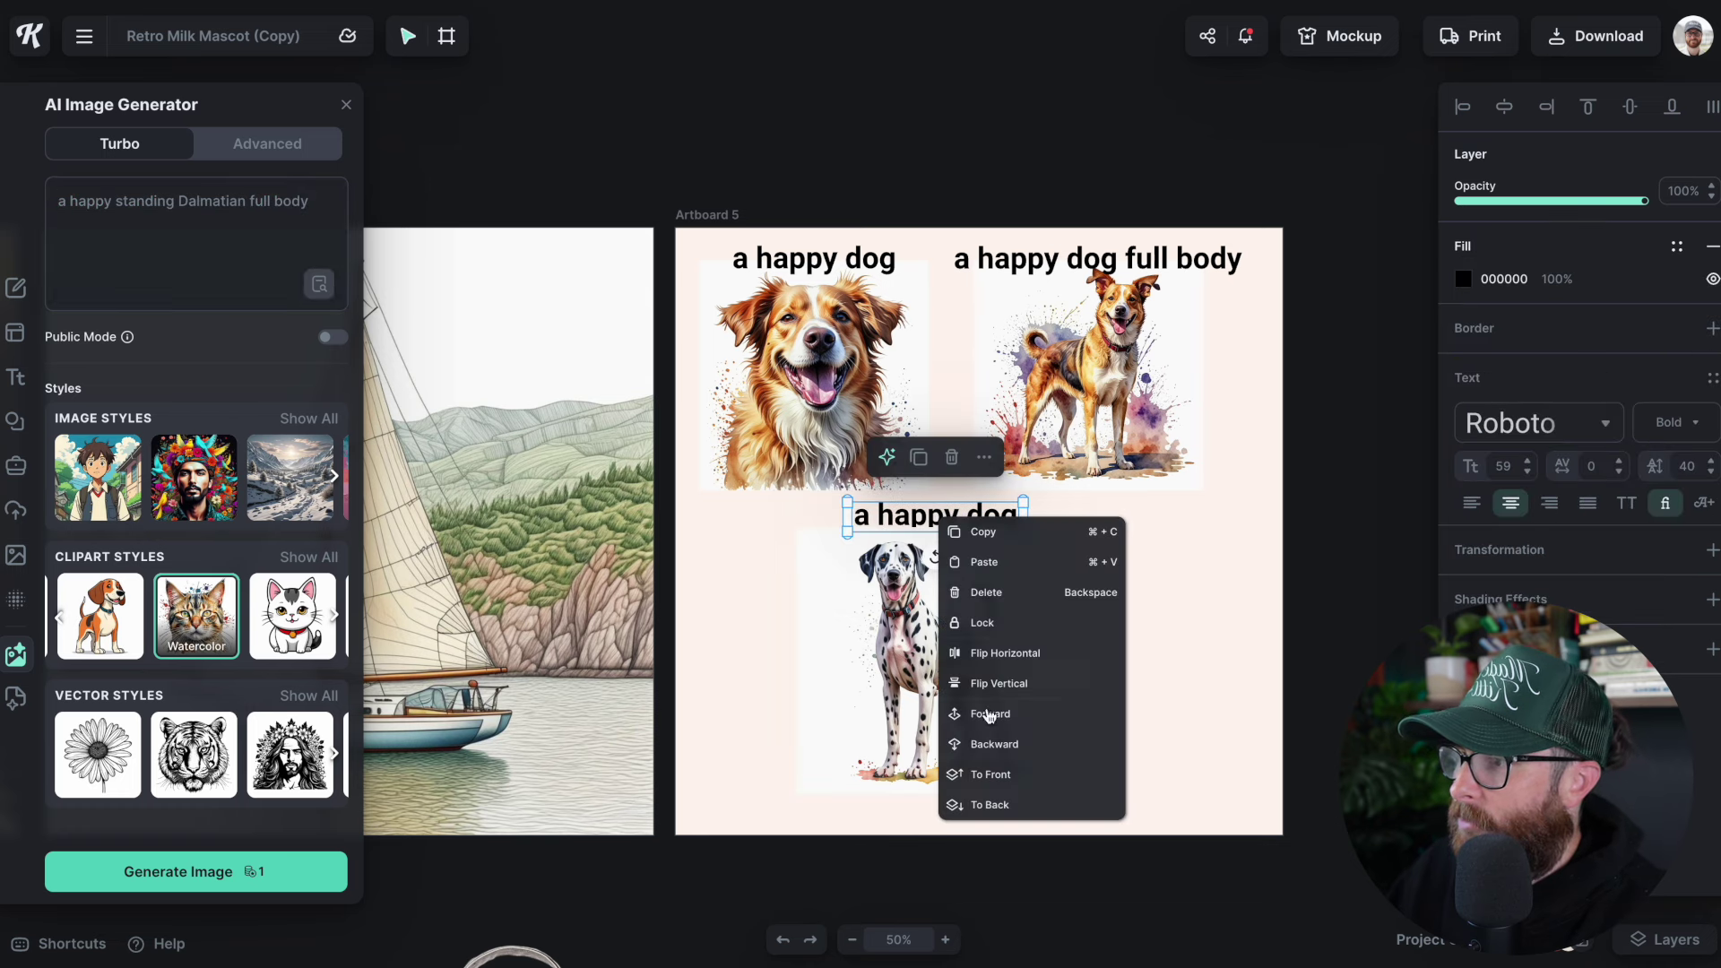
click(1003, 776)
double_click(958, 527)
key(ctrl+a)
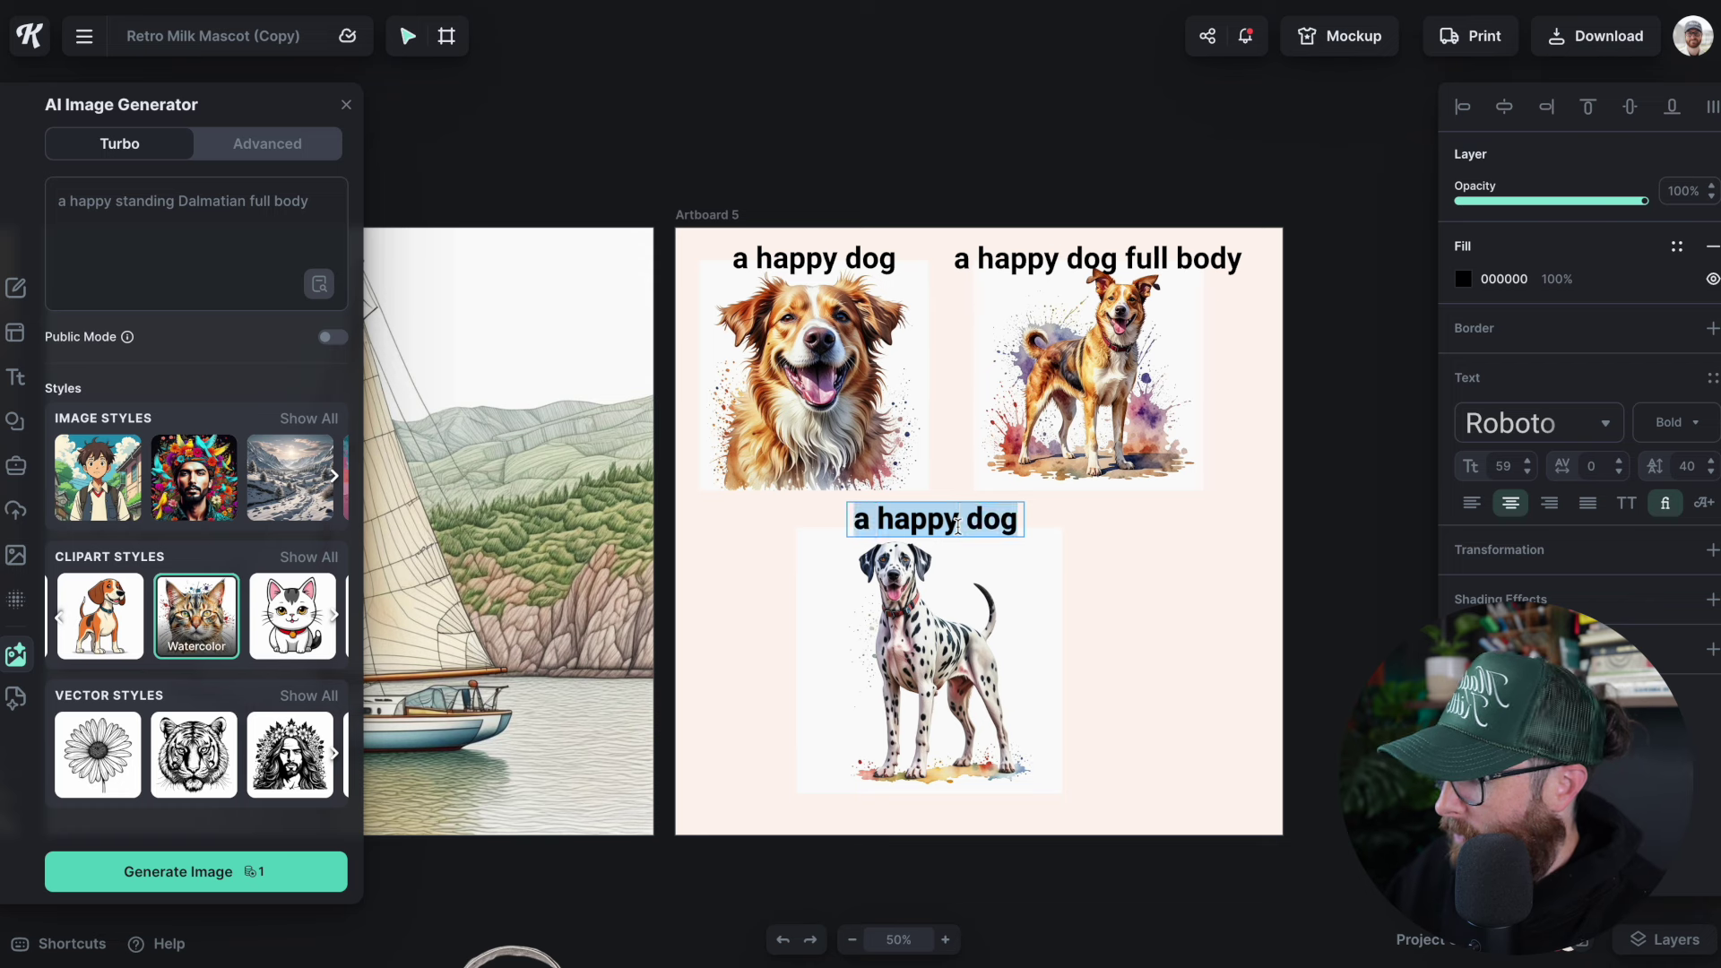
key(ctrl+v)
key(Escape)
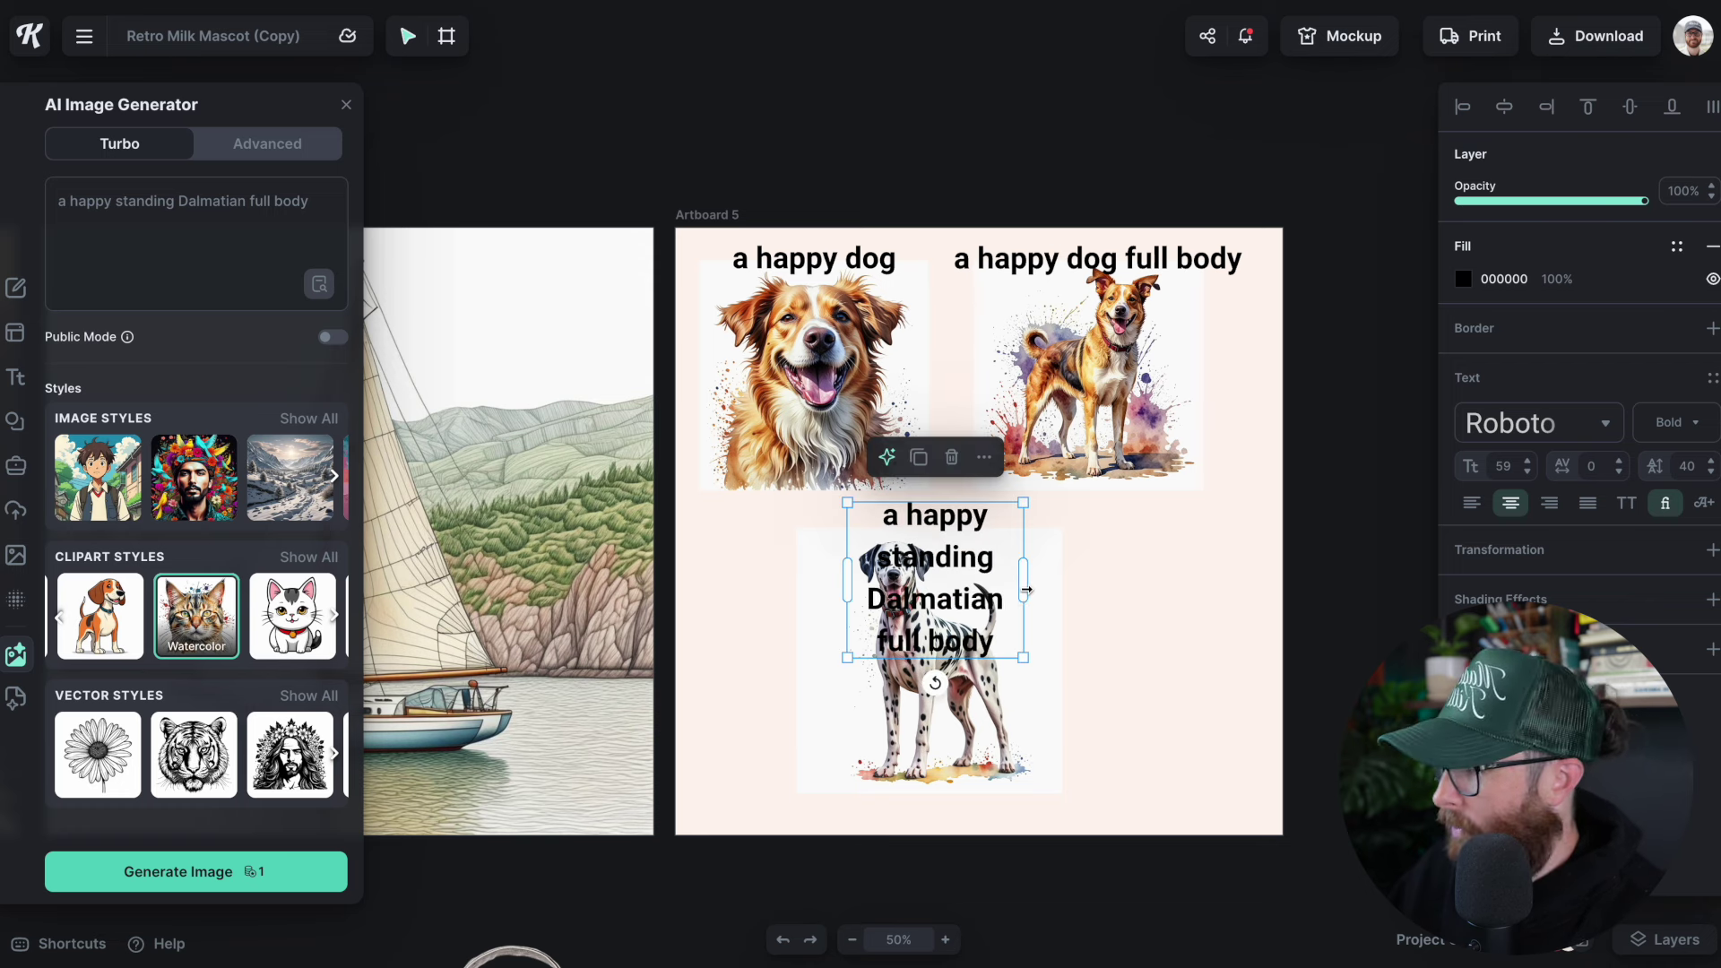
drag(1026, 590, 1198, 588)
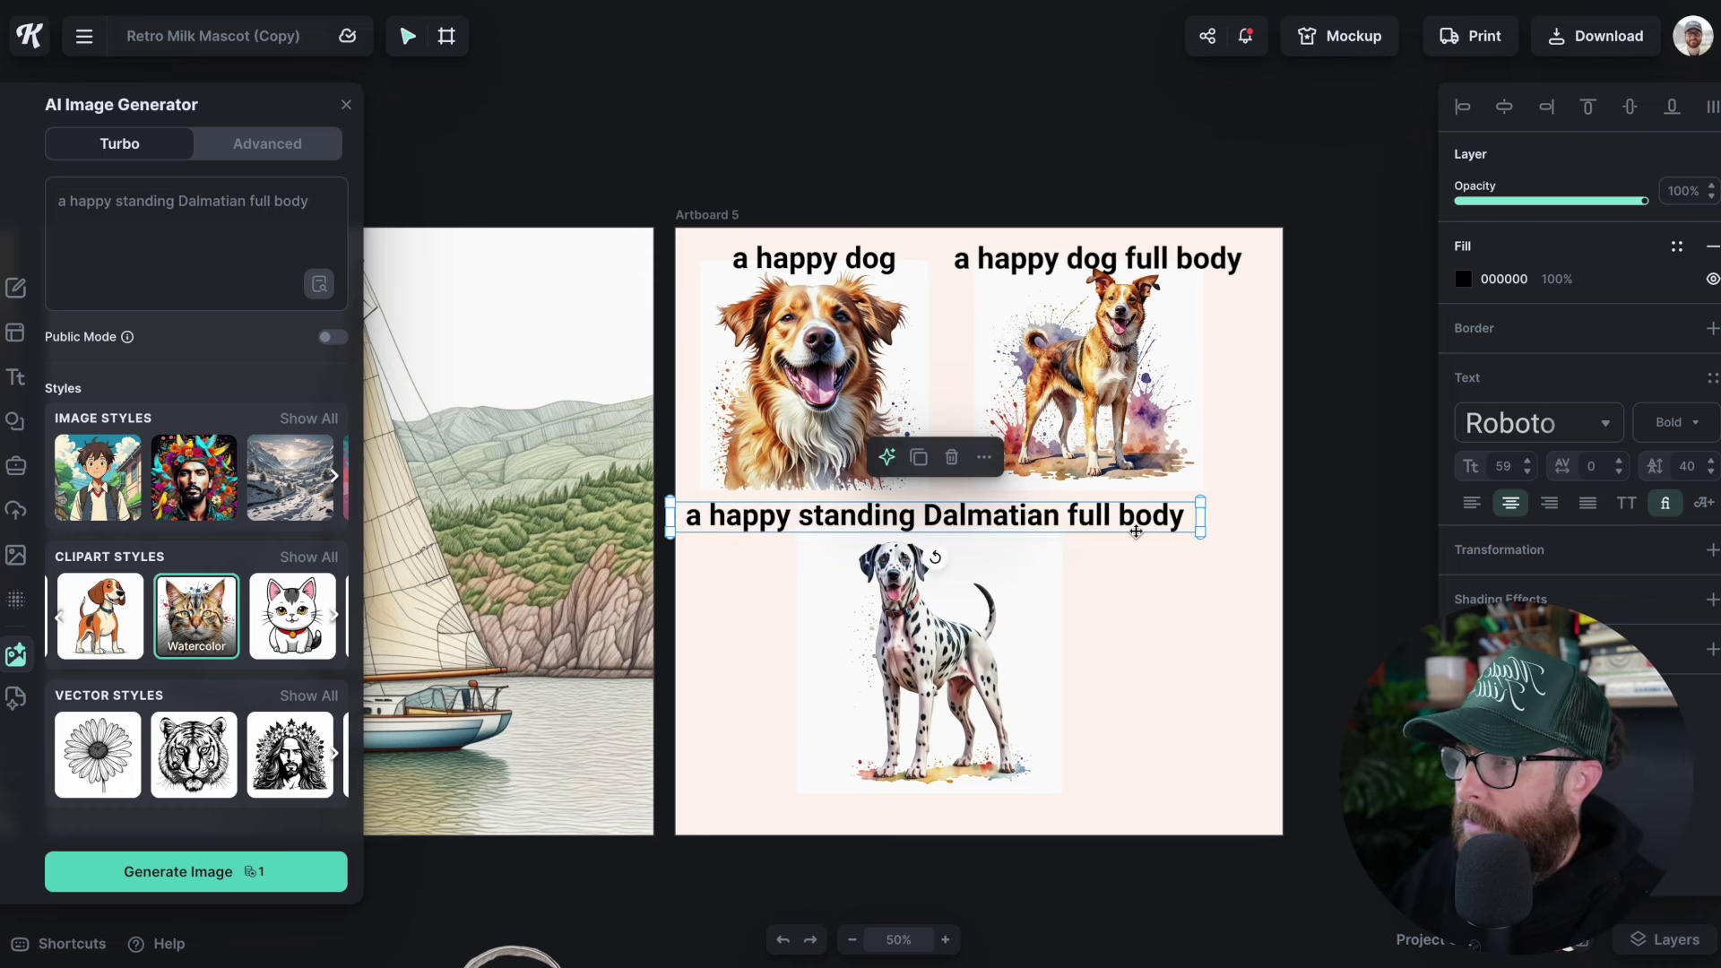
drag(1136, 532, 1173, 545)
Align the Dalmatian under its caption and centre both below the other dogs.
drag(1057, 562, 1103, 539)
click(1114, 633)
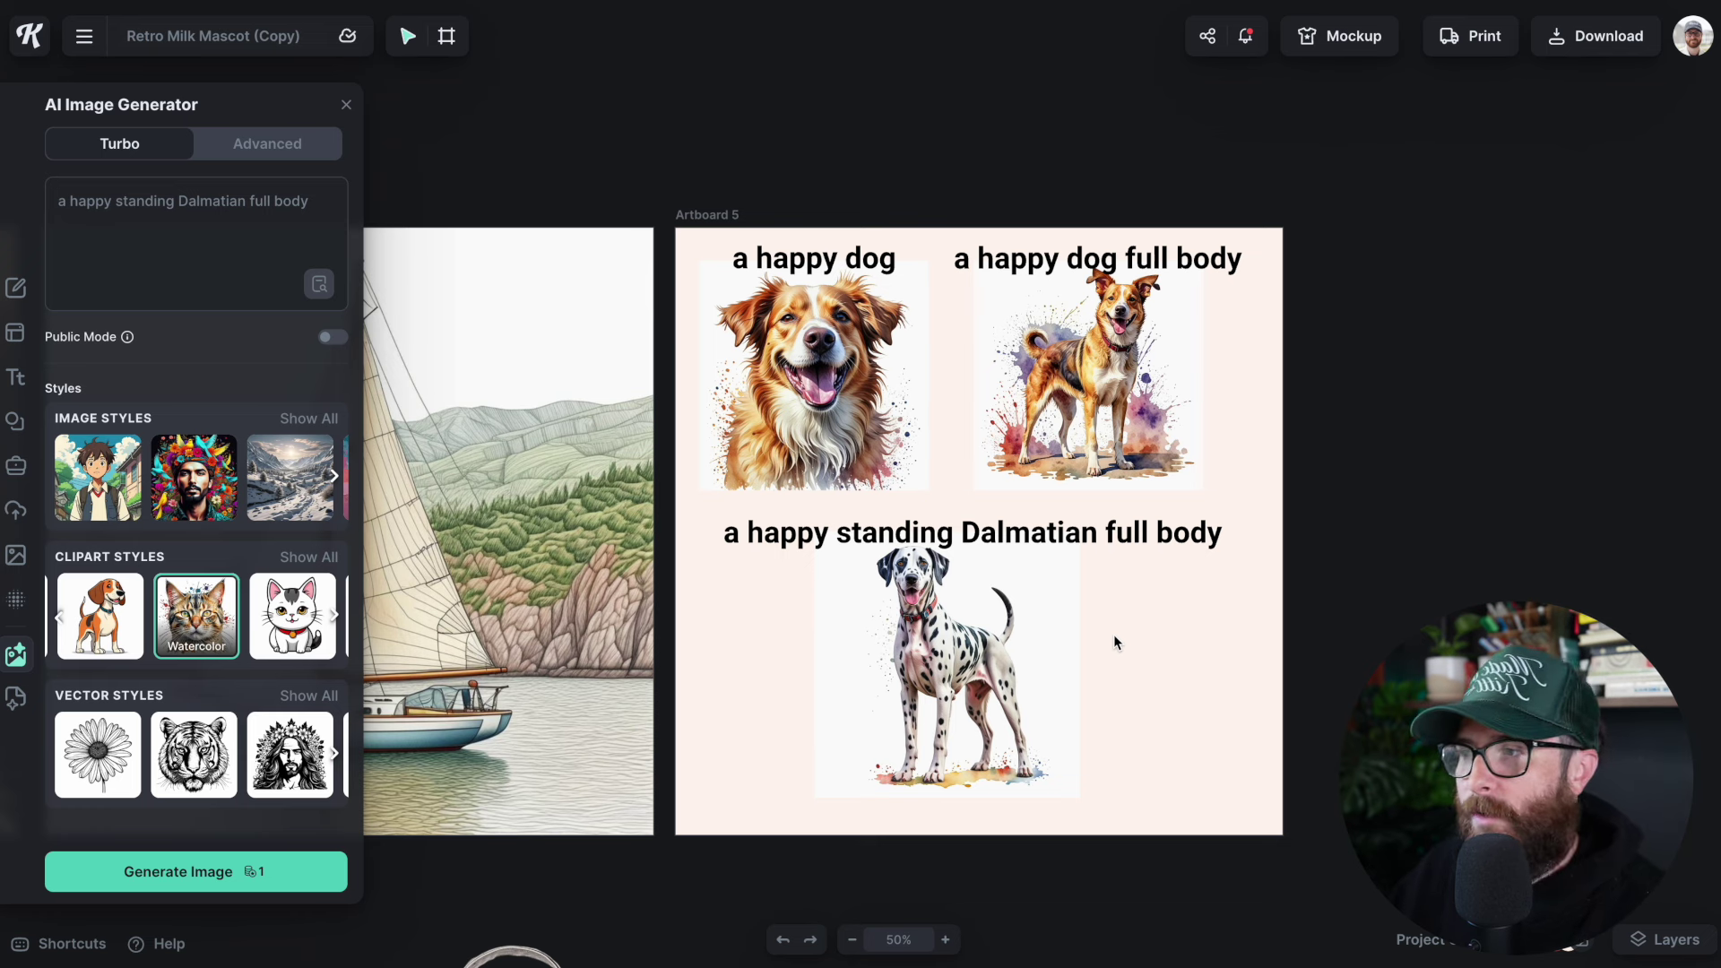
drag(1113, 633, 1010, 559)
click(1079, 592)
click(1165, 642)
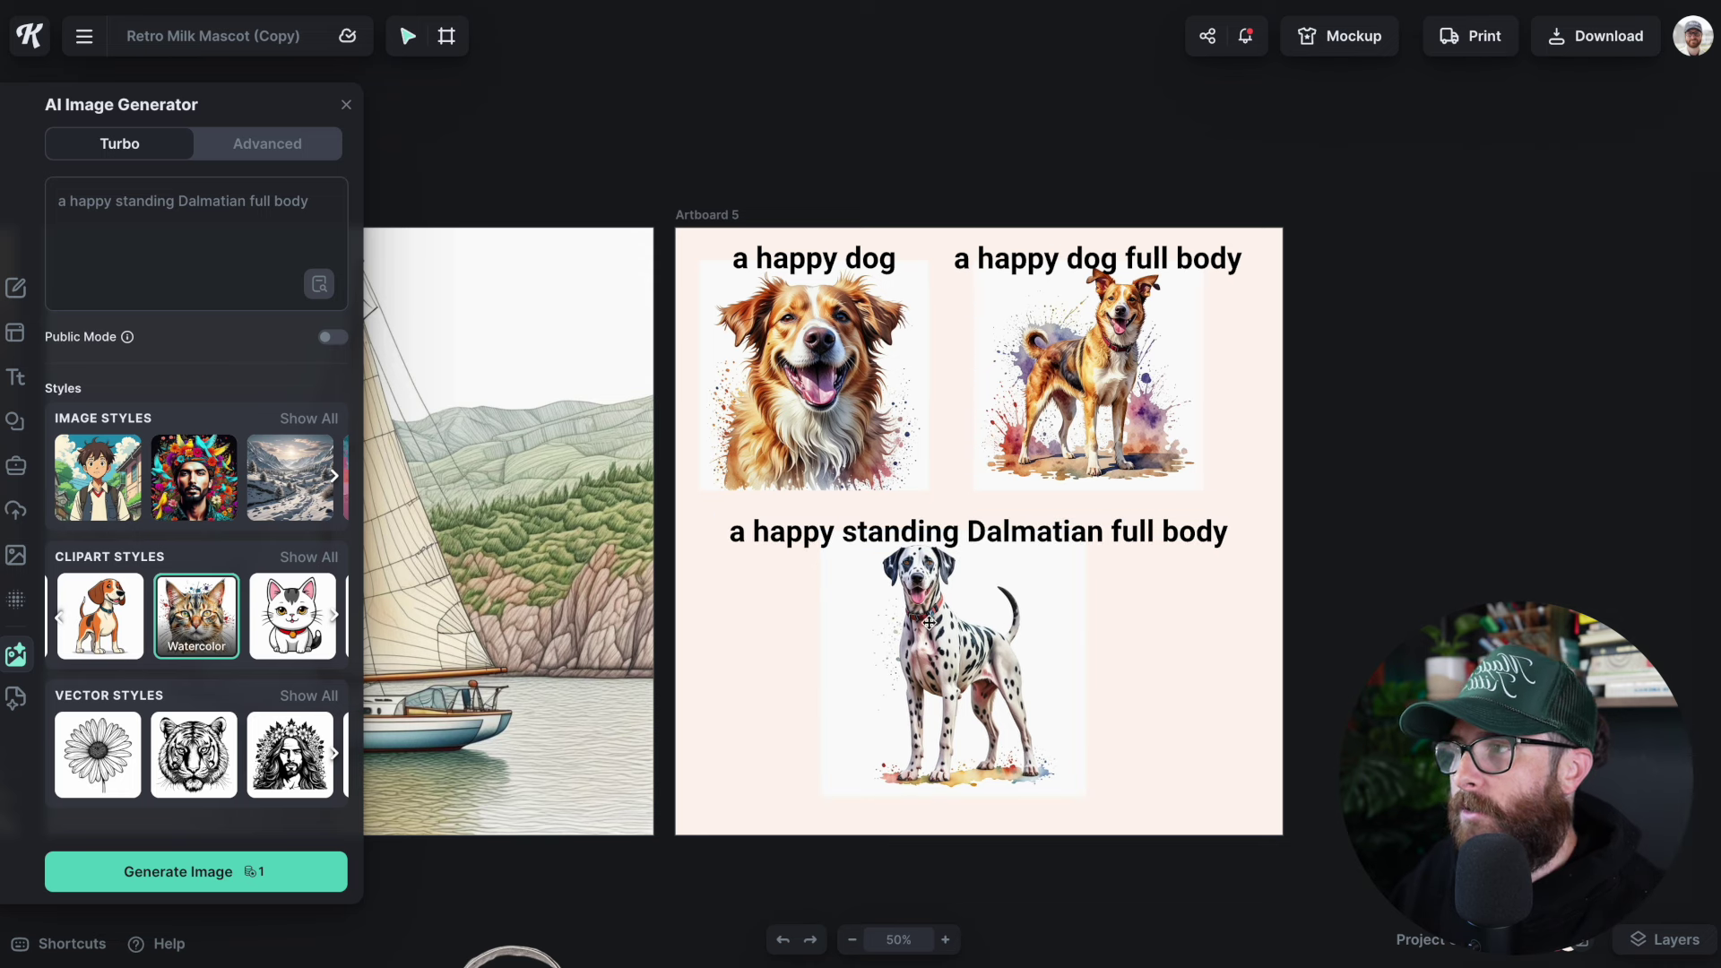